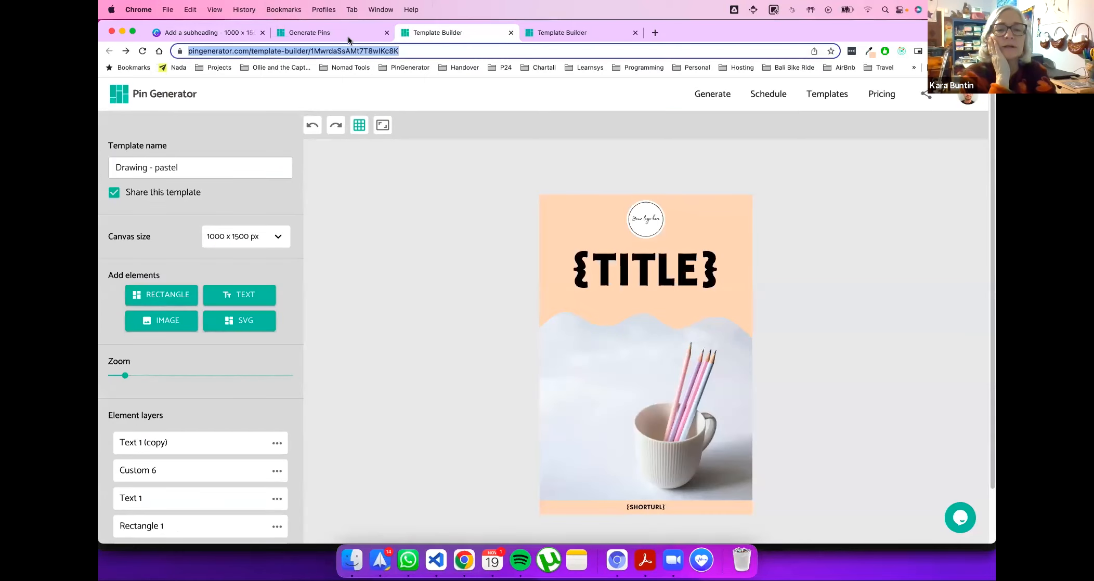
# Step: View the generated pins, a blank Generate page and the Pin Generator home page, and return to the generated pins
pyautogui.click(345, 32)
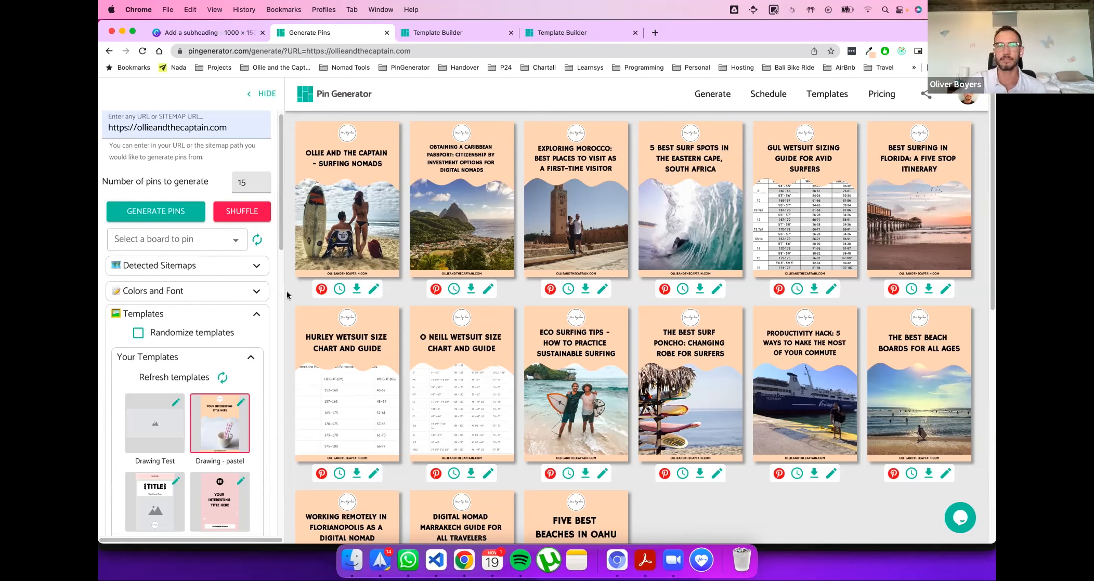
pyautogui.click(715, 98)
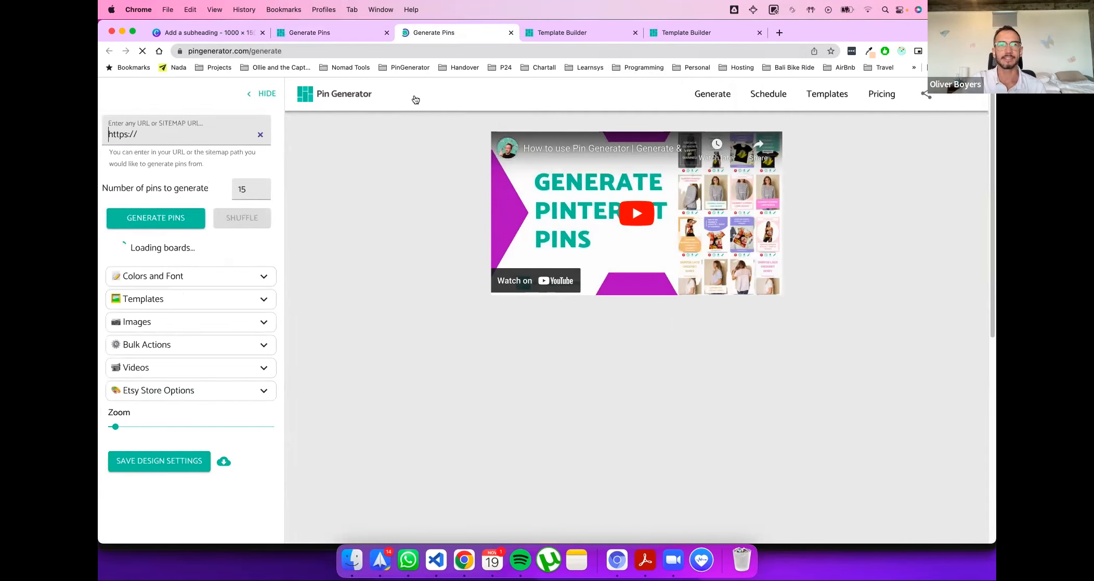
pyautogui.click(343, 94)
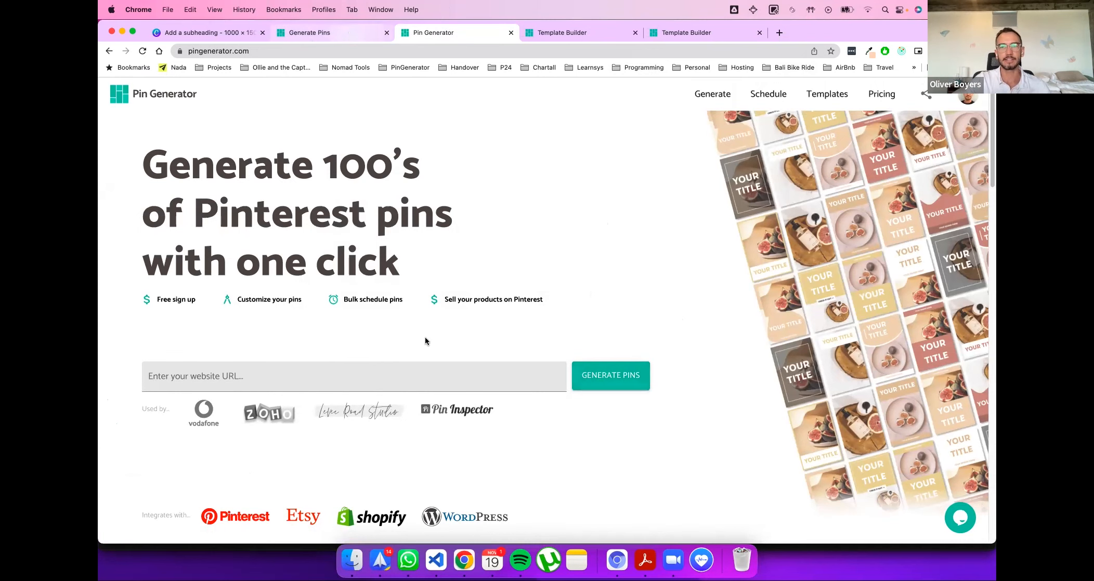
pyautogui.click(349, 32)
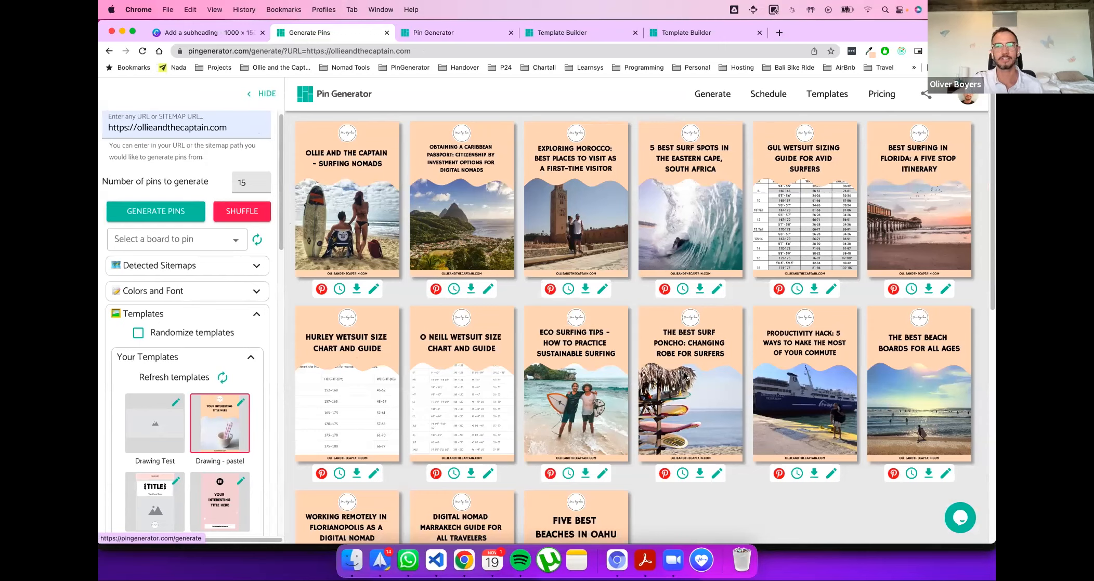
# Step: Collapse the list of own templates and expand the standard templates for the generated pins
pyautogui.scroll(-3, 272, 412)
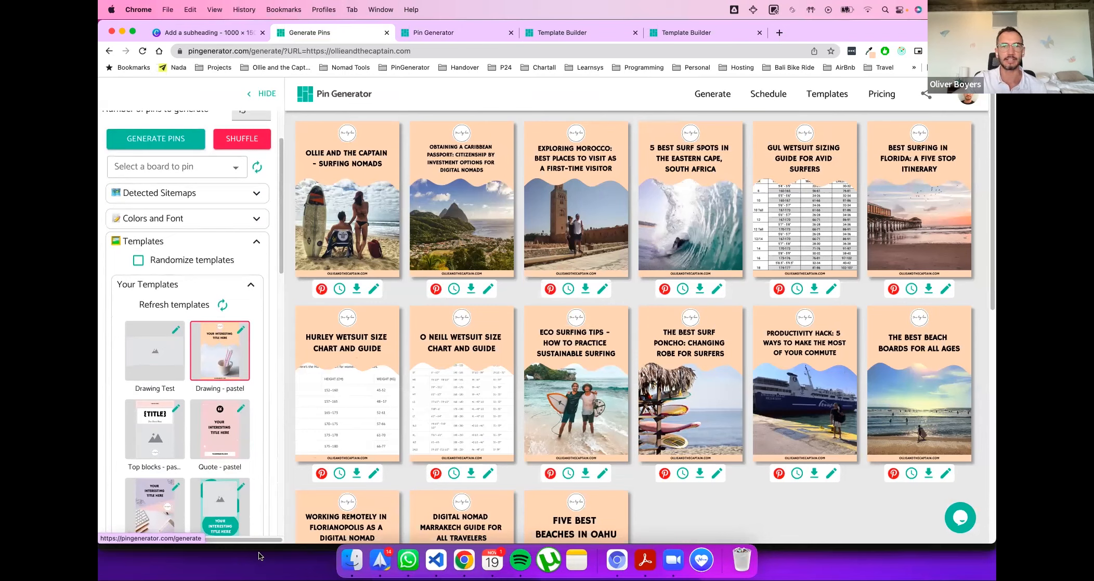
pyautogui.scroll(-3, 222, 440)
pyautogui.click(244, 215)
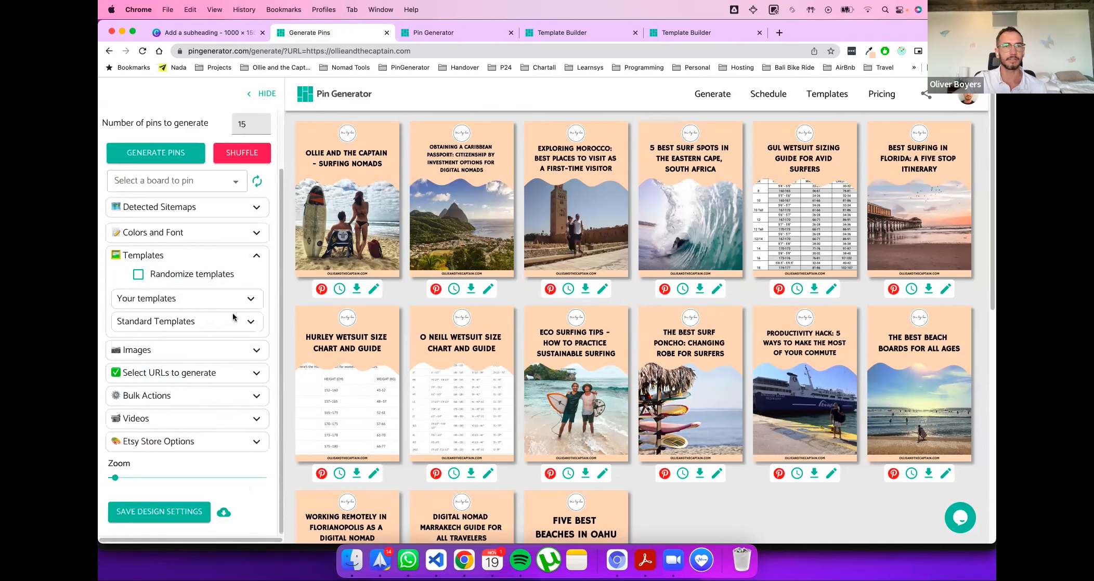
pyautogui.click(235, 322)
pyautogui.scroll(-5, 198, 234)
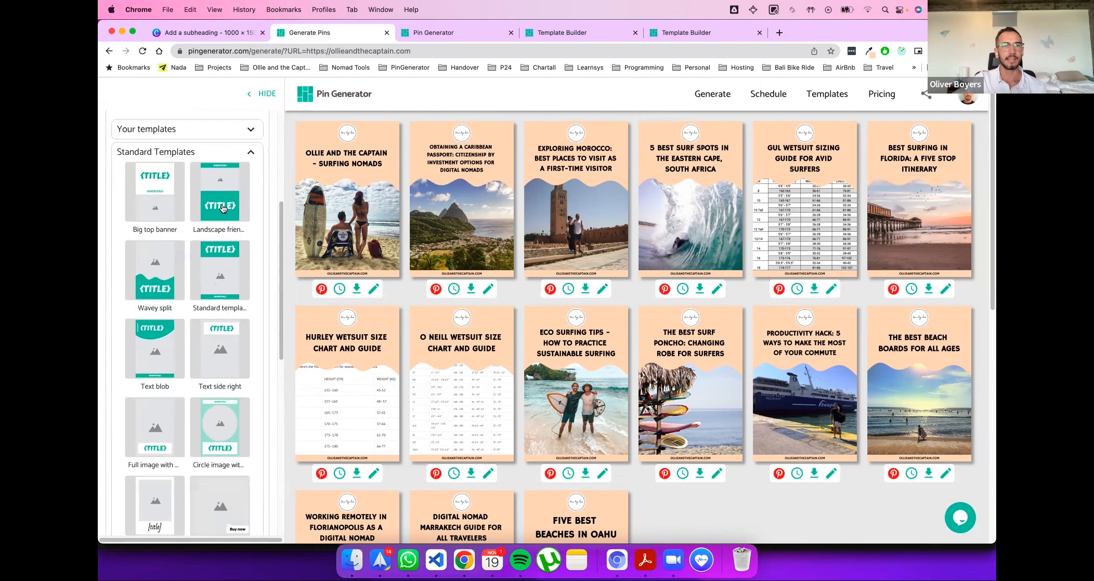
# Step: Try the Big top banner, landscape-friendly, Wavey split and standard templates on the generated pins, and deselect all four
pyautogui.click(163, 278)
pyautogui.click(219, 291)
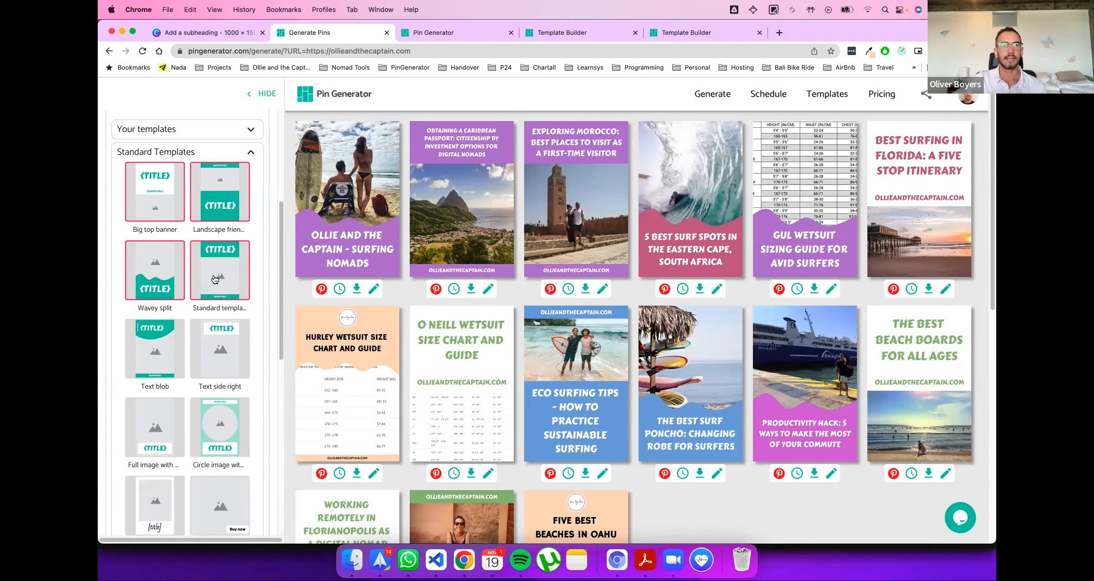
pyautogui.click(226, 205)
pyautogui.click(166, 206)
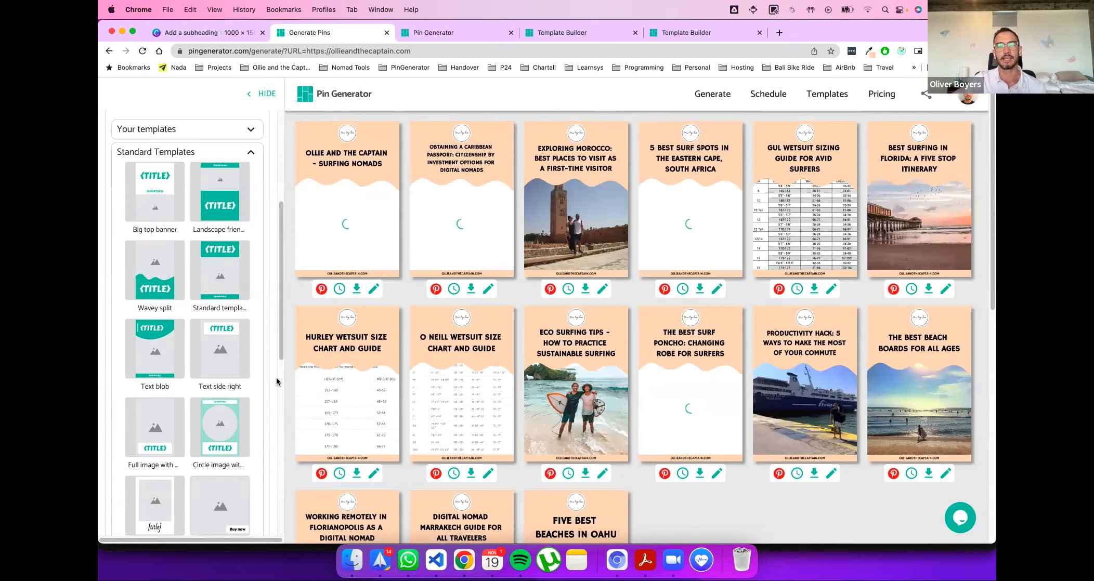
pyautogui.scroll(3, 262, 377)
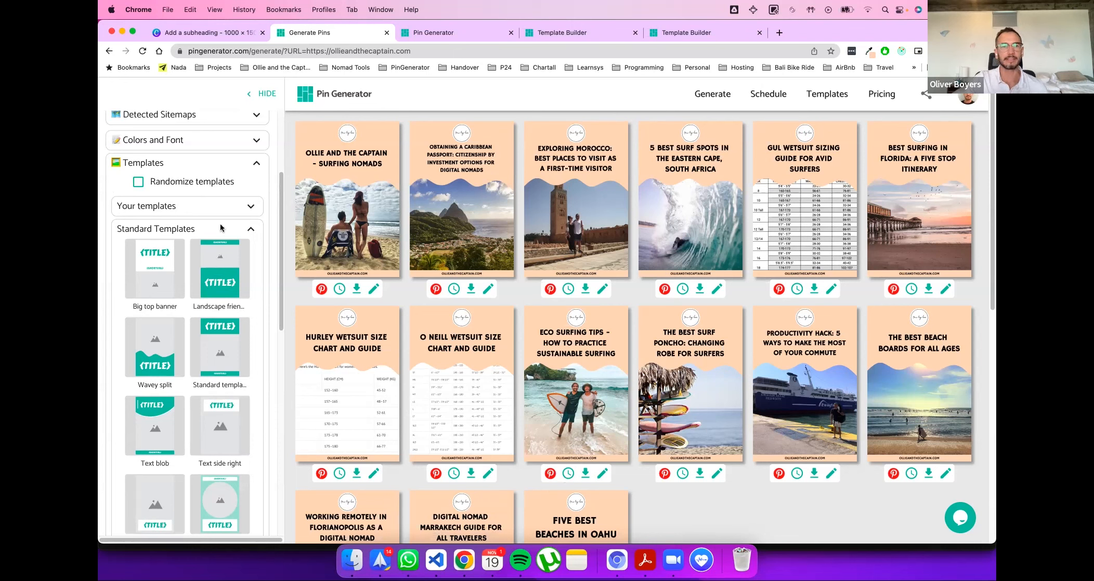
pyautogui.scroll(5, 205, 317)
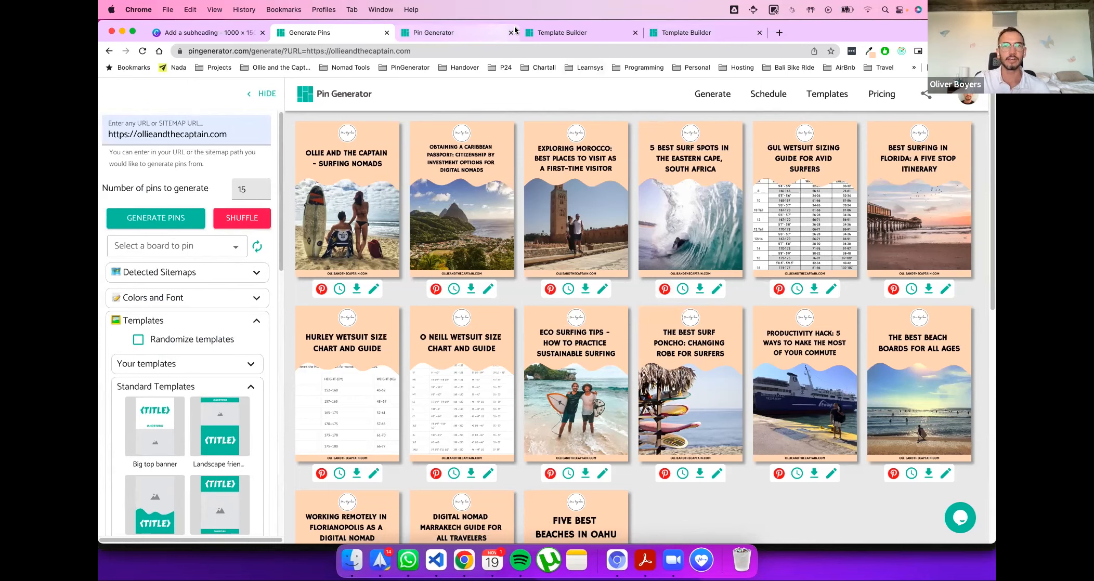
# Step: Examine the image, title and short URL elements of the Drawing - pastel template in the template builder
pyautogui.click(473, 37)
pyautogui.click(567, 34)
pyautogui.scroll(-3, 452, 346)
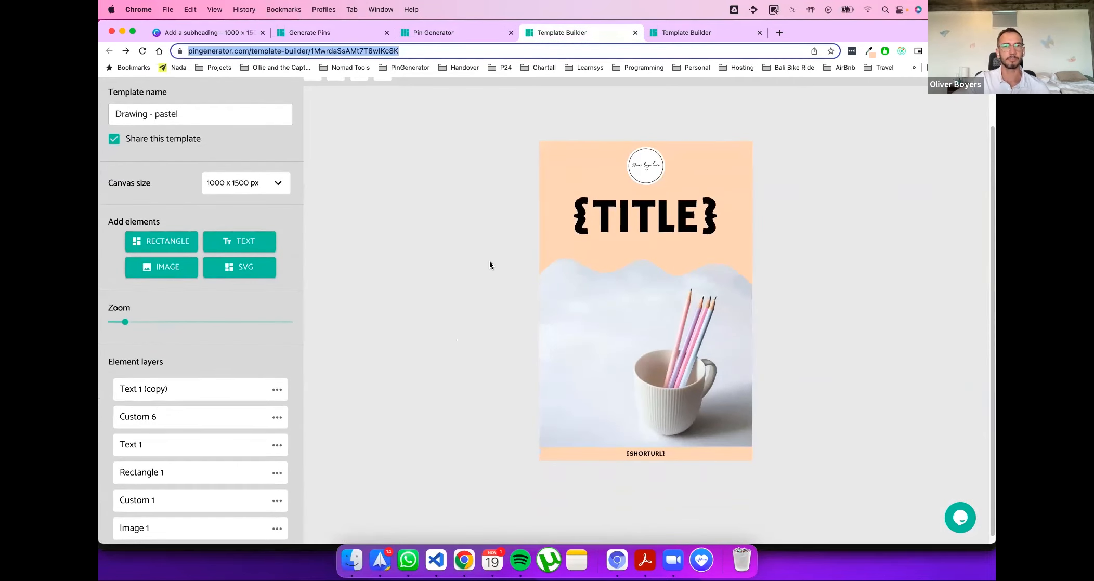
pyautogui.click(505, 285)
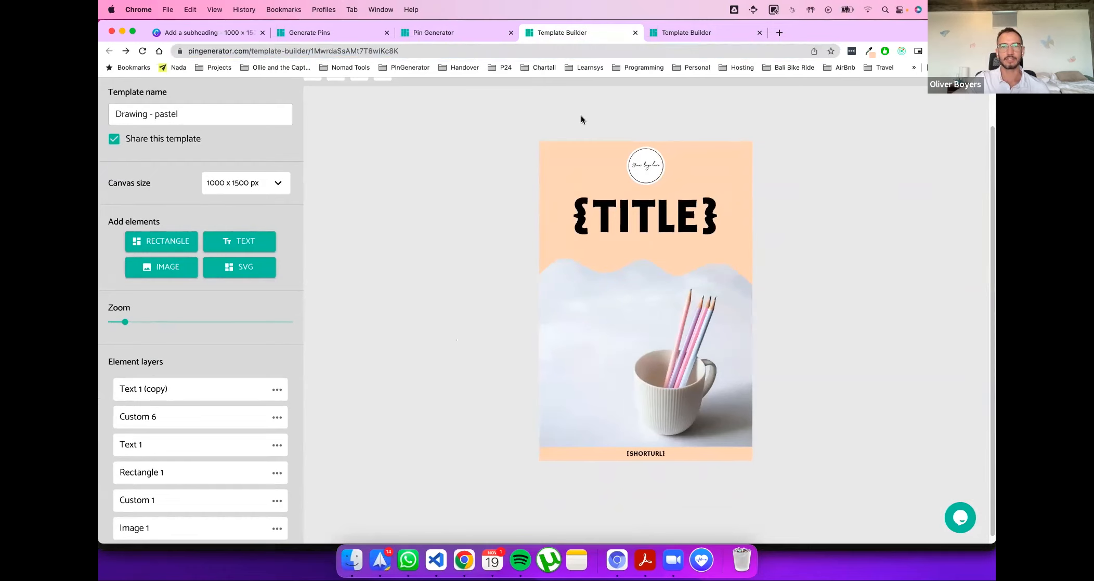
pyautogui.click(674, 359)
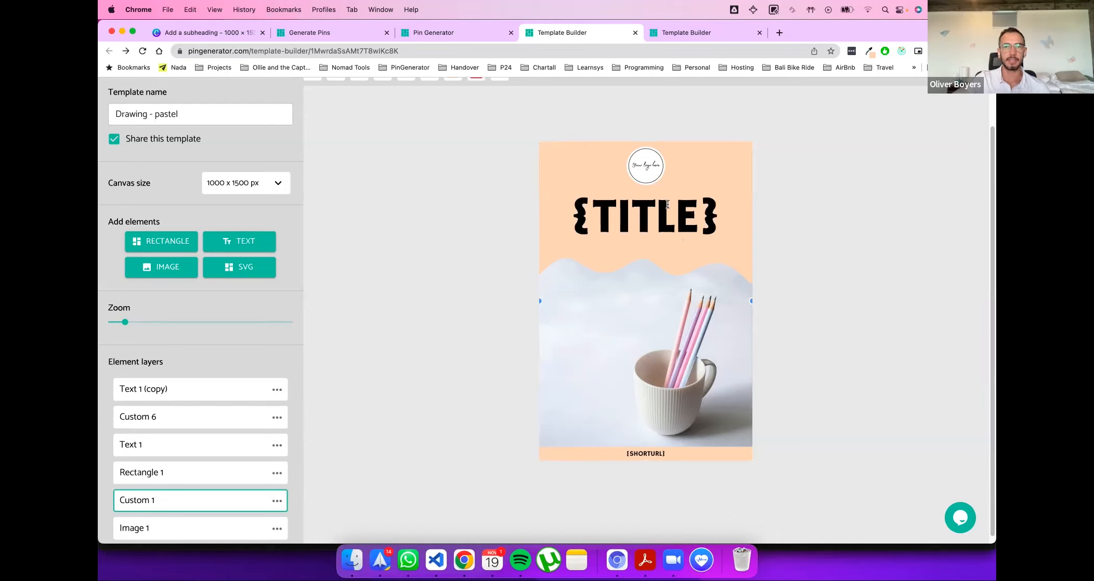
pyautogui.click(665, 213)
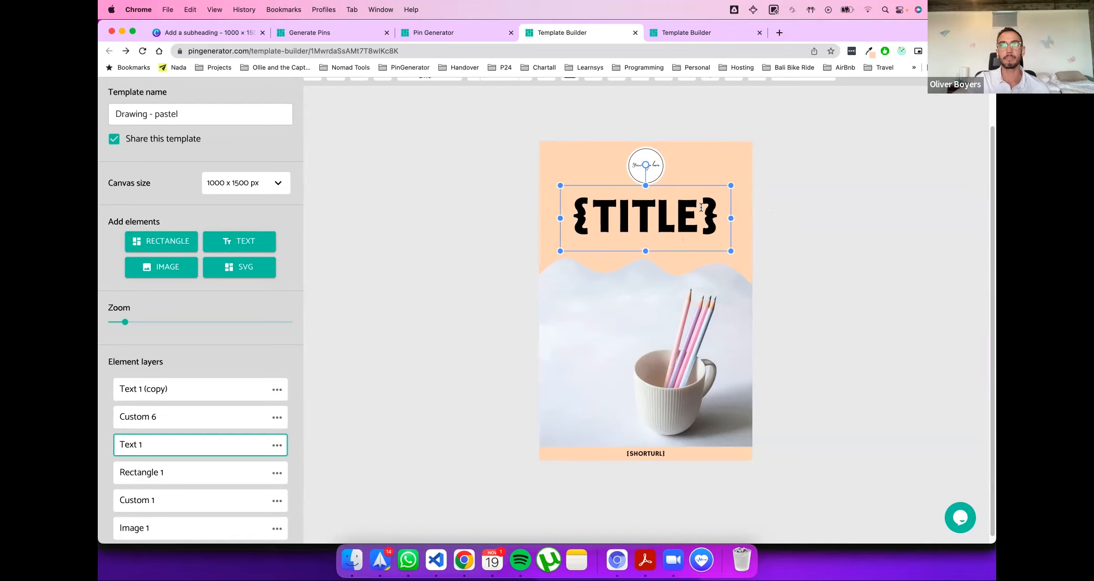
pyautogui.click(645, 455)
pyautogui.click(797, 341)
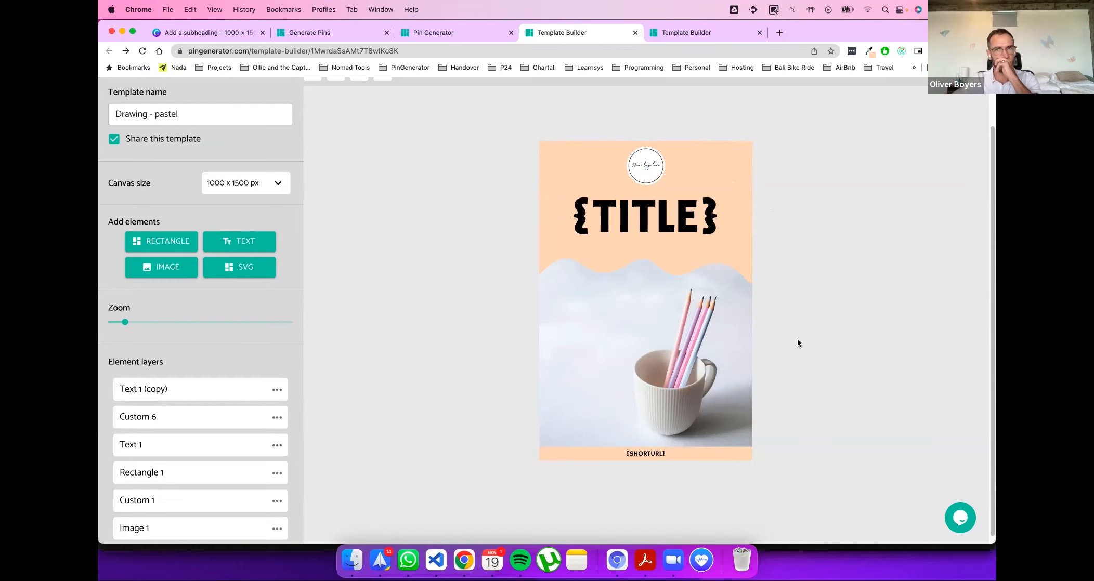
pyautogui.scroll(2, 754, 109)
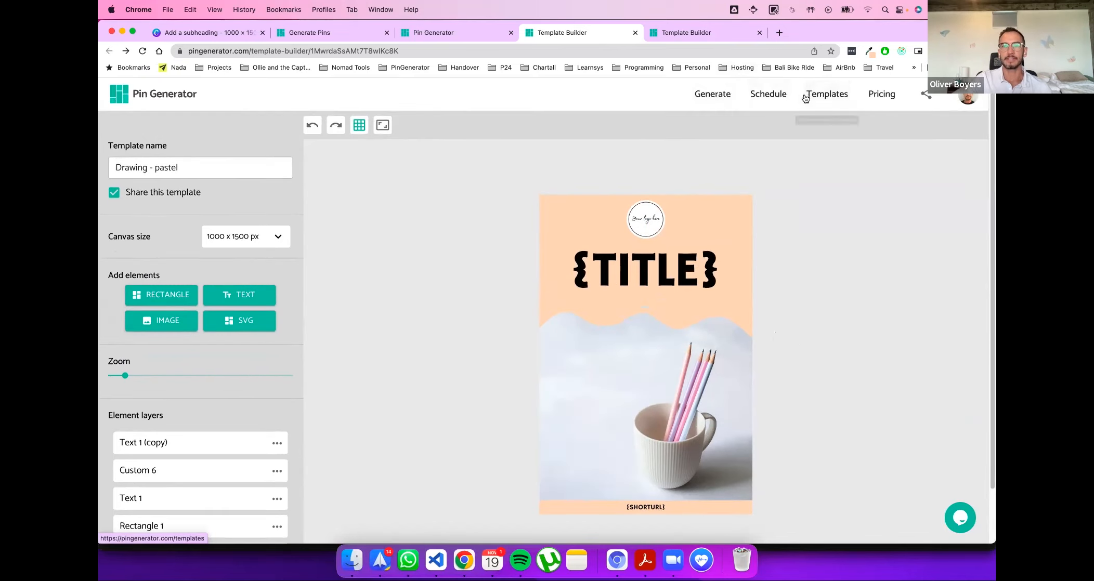
# Step: Open the Templates page in a separate tab and look through your own templates
pyautogui.keyDown('super'); pyautogui.click(830, 94); pyautogui.keyUp('super')
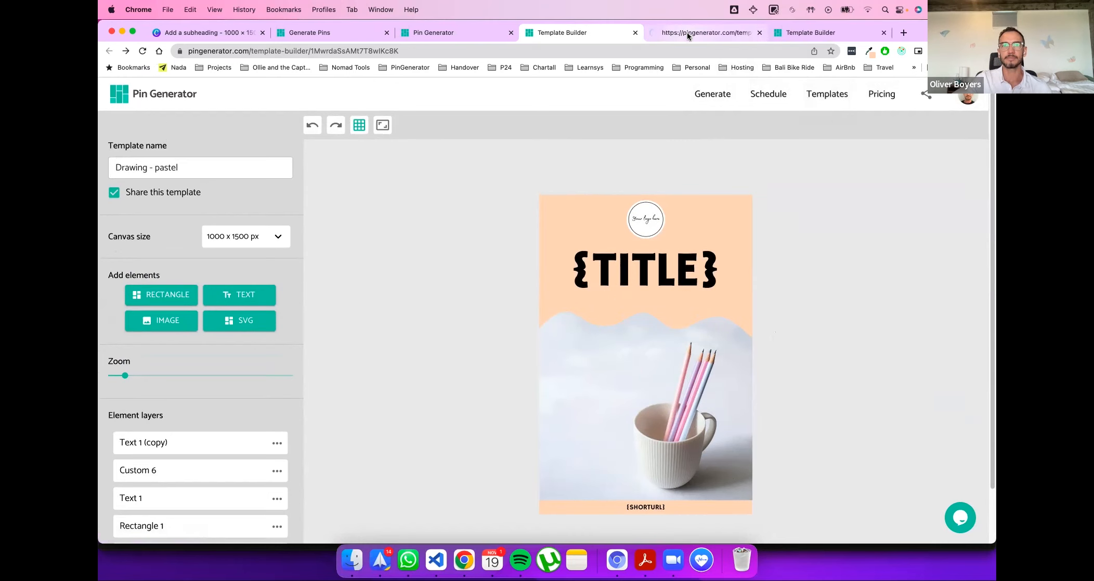
pyautogui.click(687, 32)
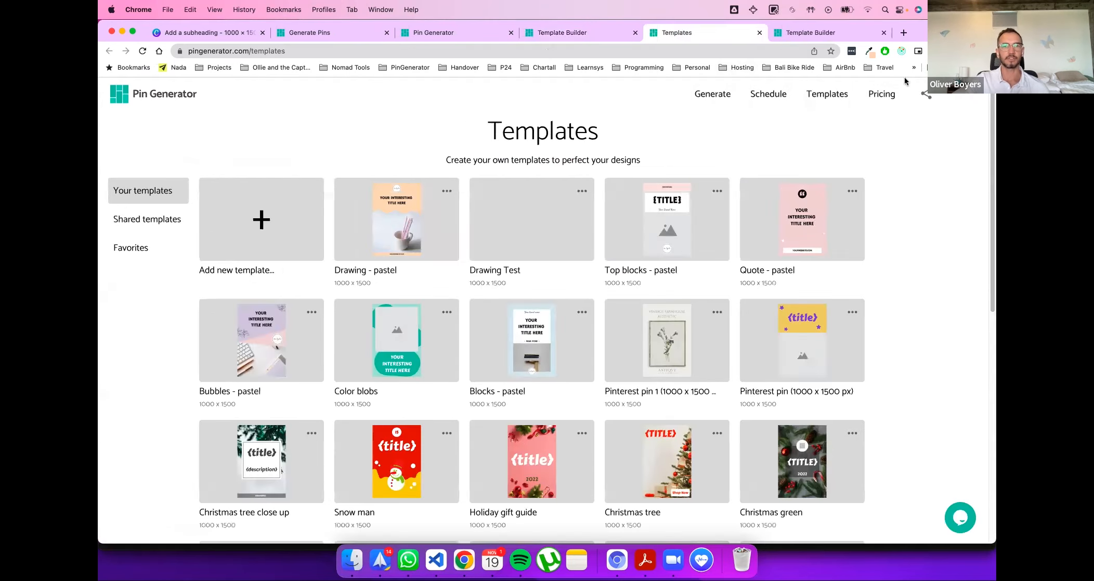
pyautogui.scroll(-5, 777, 226)
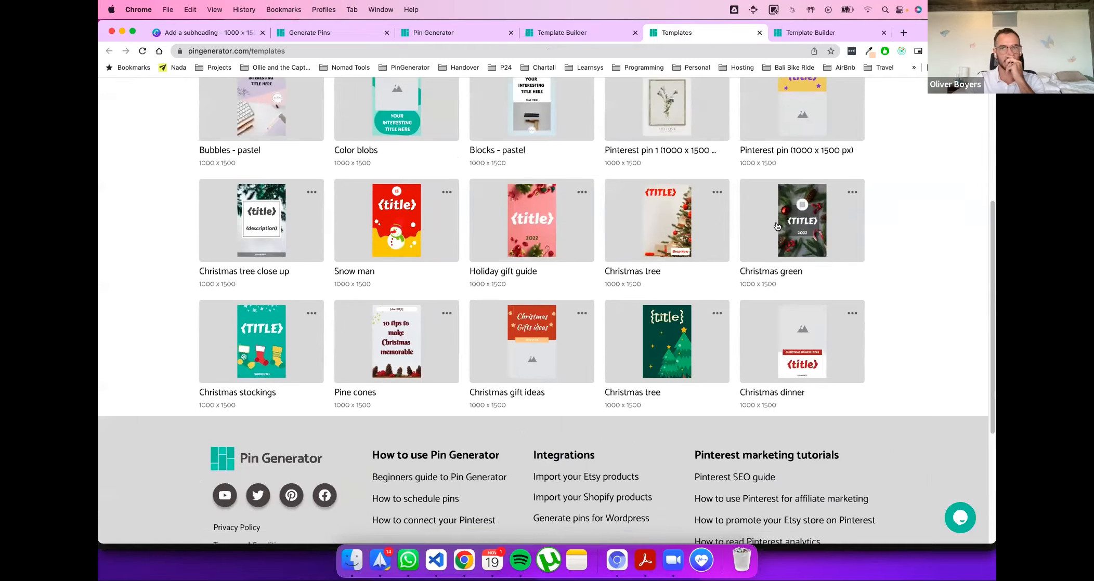
pyautogui.scroll(5, 776, 226)
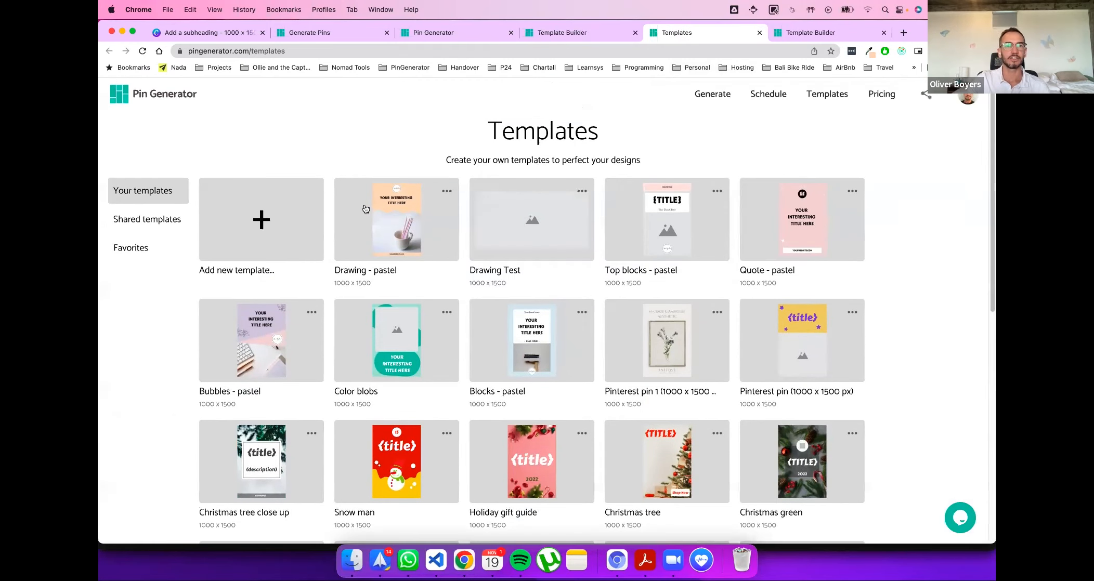
# Step: Create a new unshared template with a custom size of 1000 x 1500 px, reviewing the available preset sizes first
pyautogui.click(285, 217)
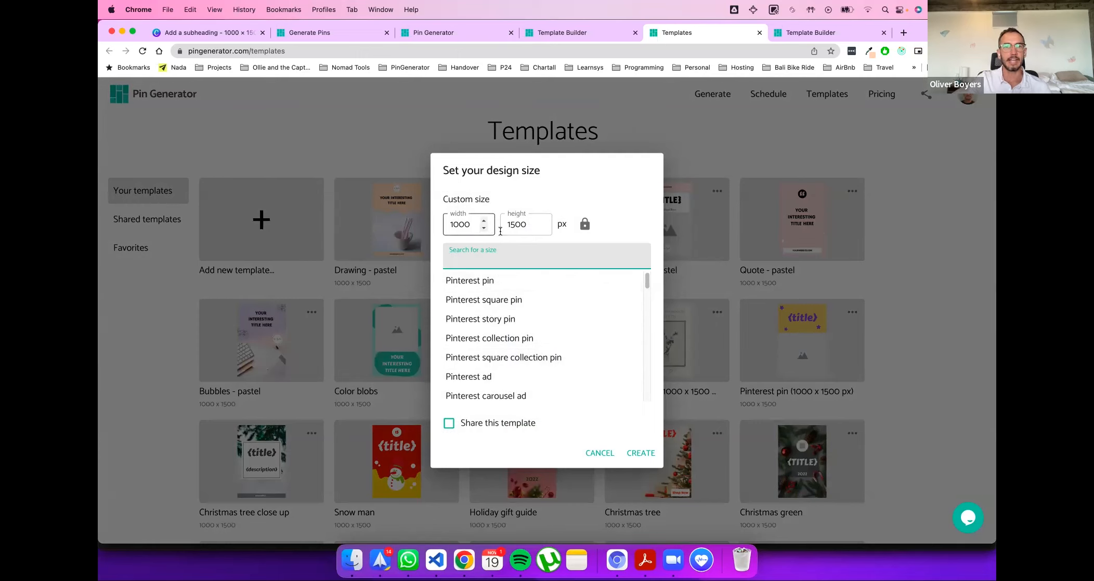
pyautogui.doubleClick(451, 224)
pyautogui.doubleClick(512, 222)
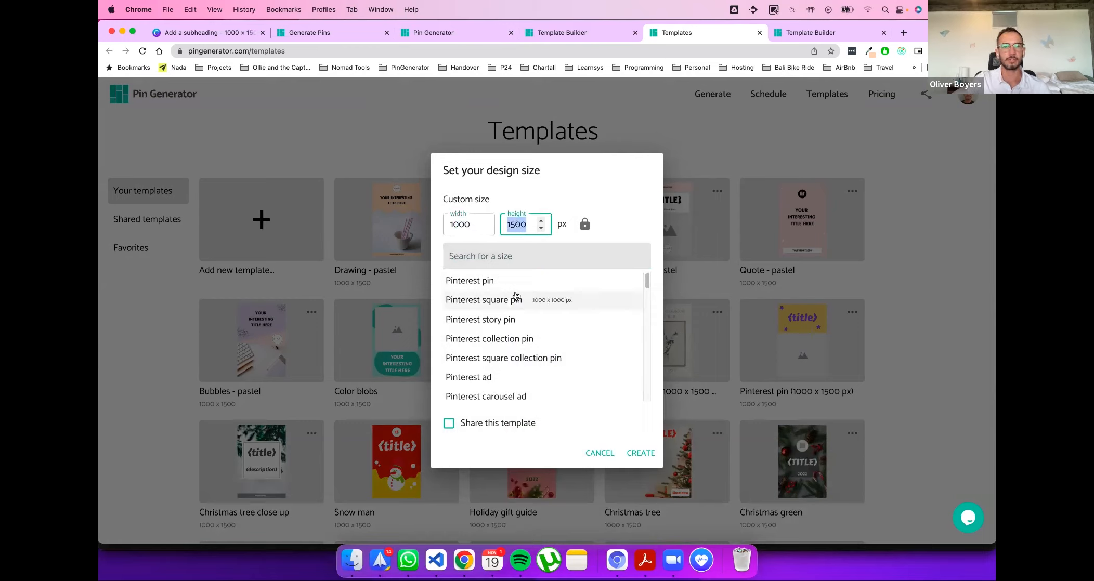
pyautogui.scroll(-2, 525, 343)
pyautogui.scroll(-5, 525, 343)
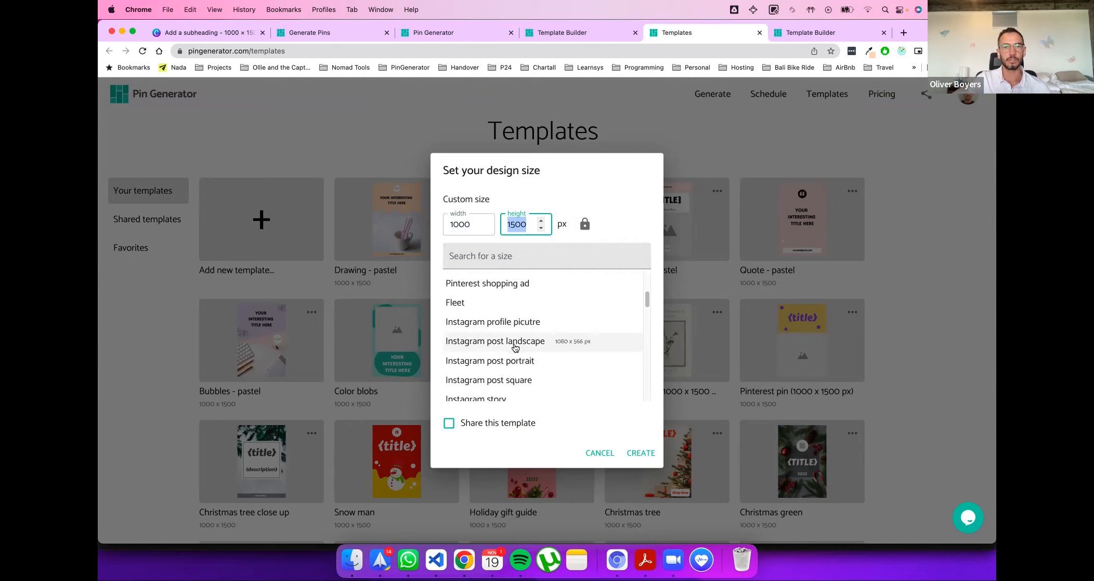
pyautogui.scroll(-1, 514, 344)
pyautogui.scroll(-15, 523, 323)
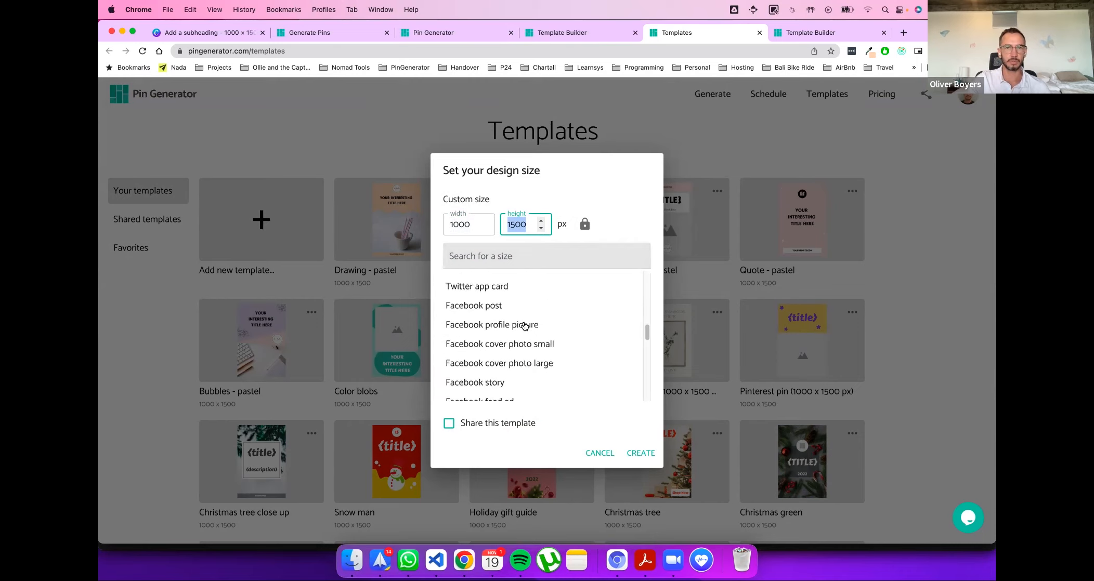
pyautogui.scroll(-15, 525, 326)
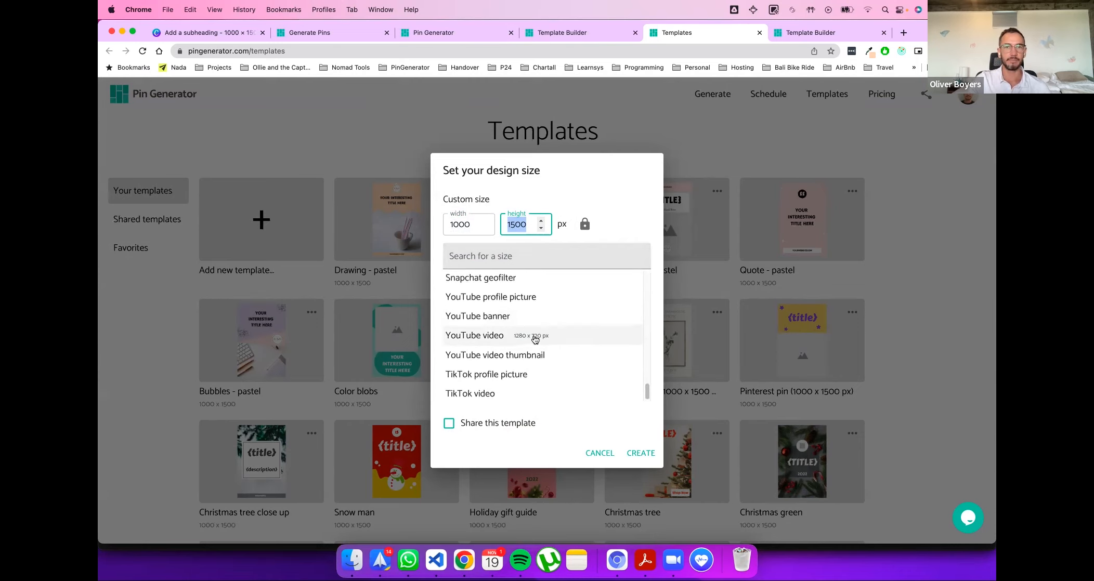
pyautogui.scroll(20, 538, 354)
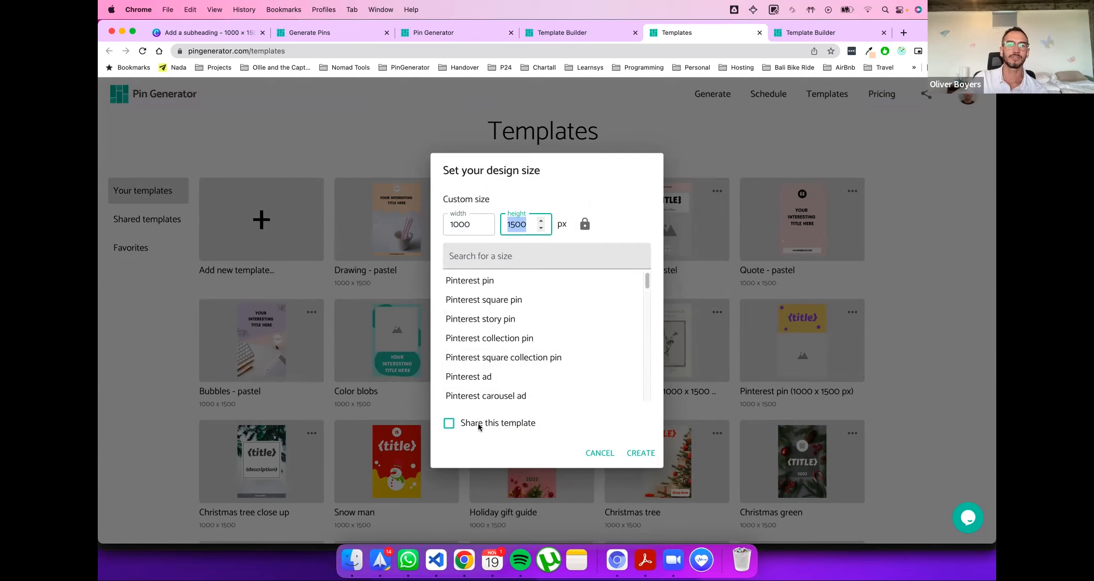
pyautogui.click(645, 454)
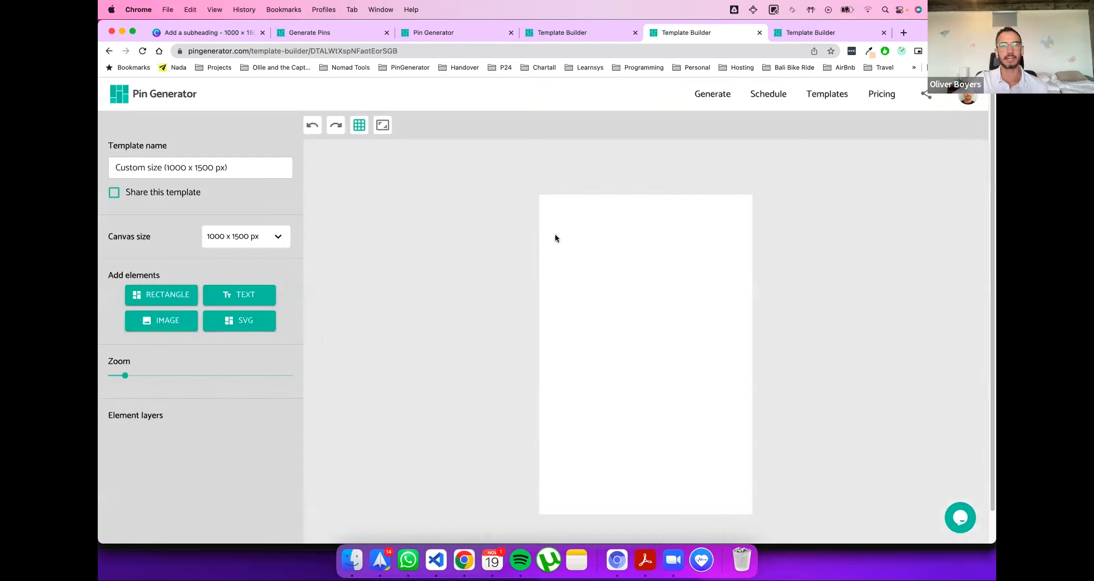
pyautogui.scroll(-1, 431, 346)
pyautogui.scroll(1, 431, 346)
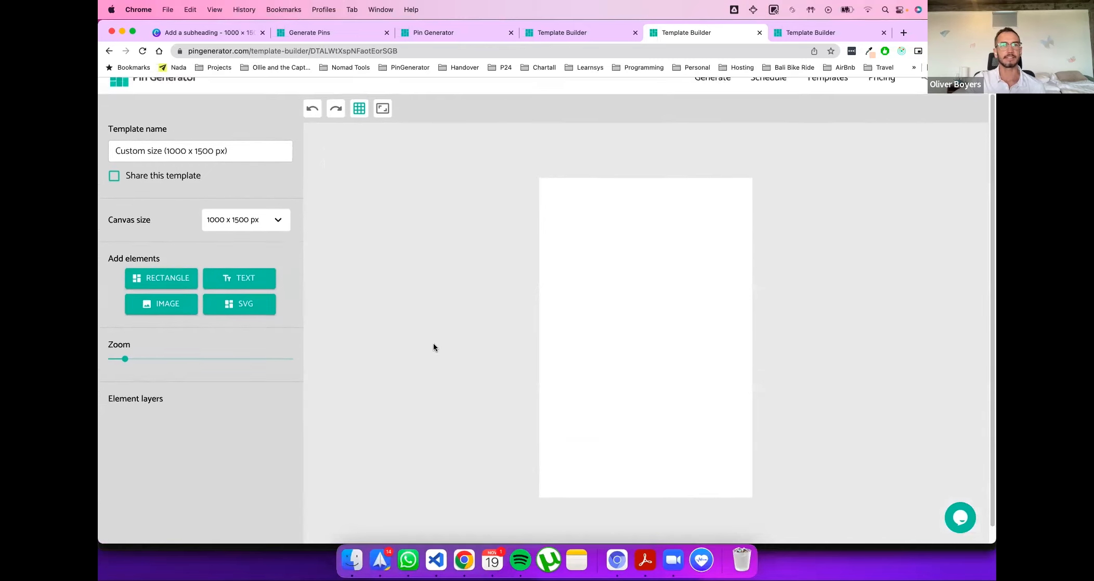
pyautogui.scroll(-1, 834, 286)
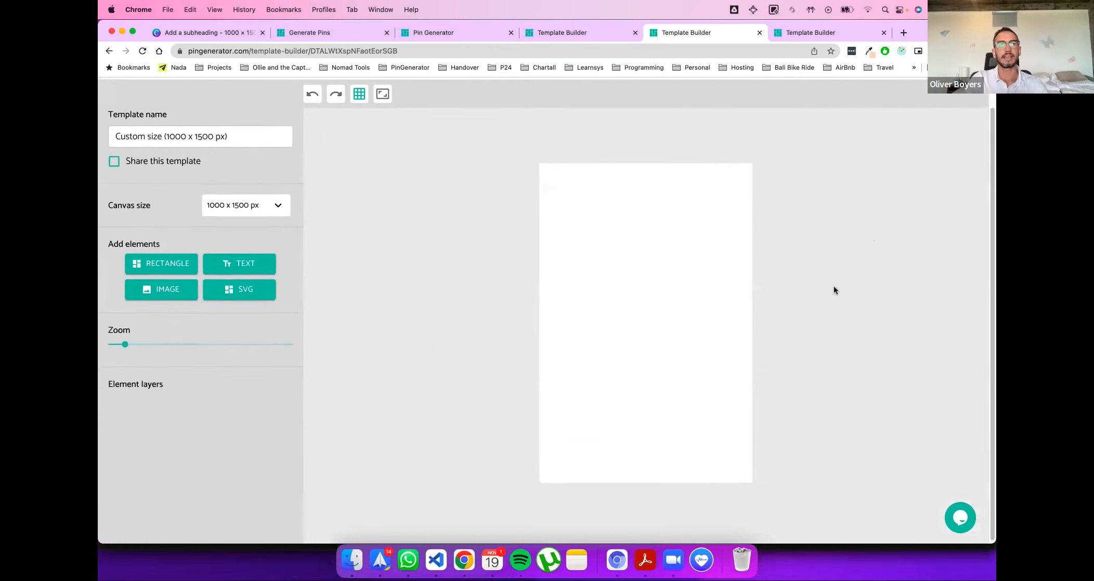
pyautogui.scroll(-1, 517, 294)
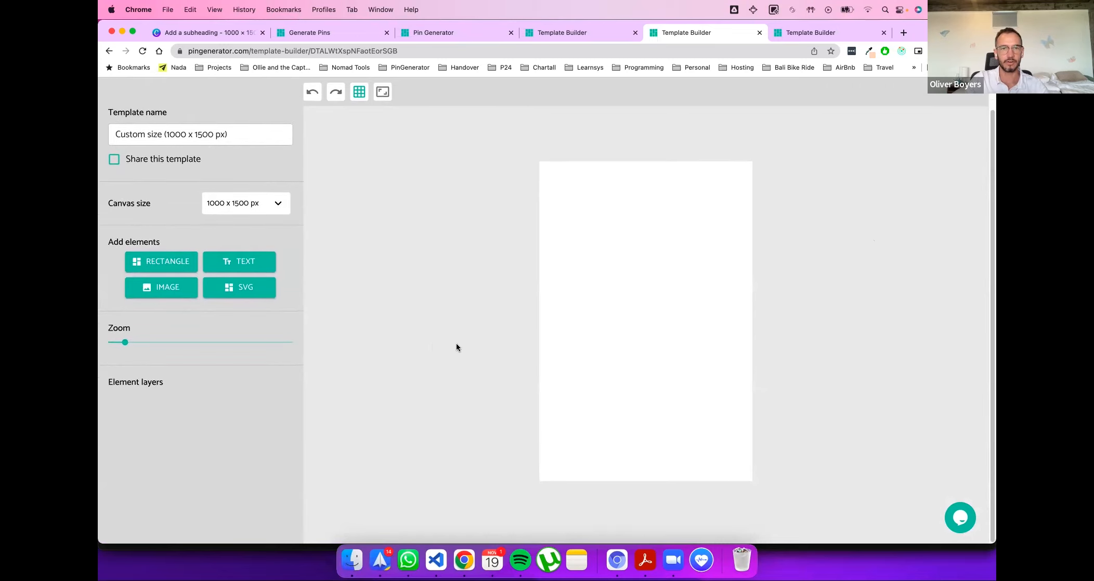
pyautogui.scroll(1, 457, 344)
pyautogui.scroll(-1, 457, 344)
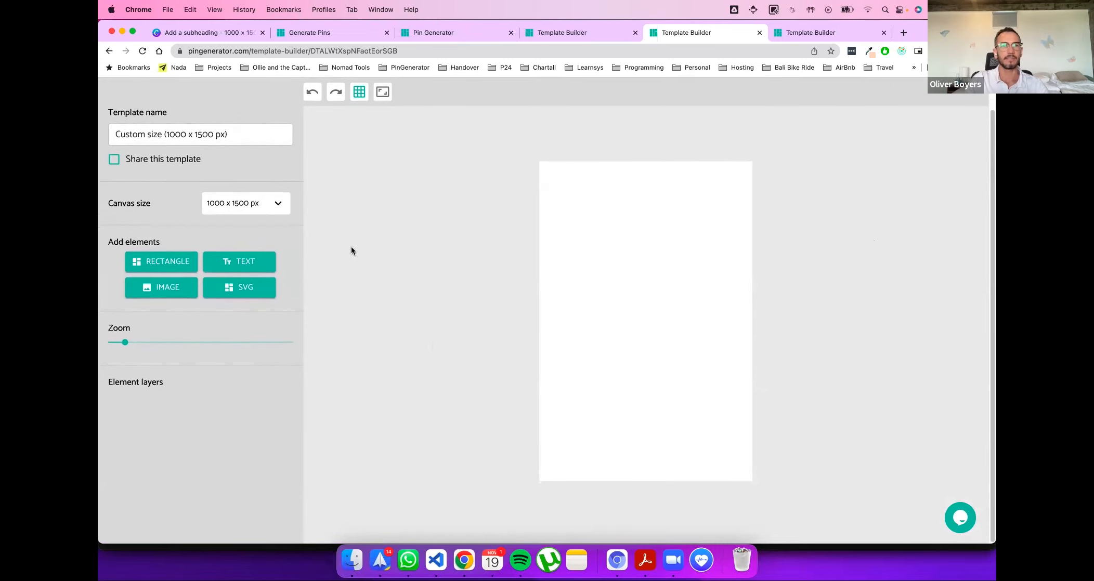
# Step: Rename the new template as Test
pyautogui.tripleClick(253, 130)
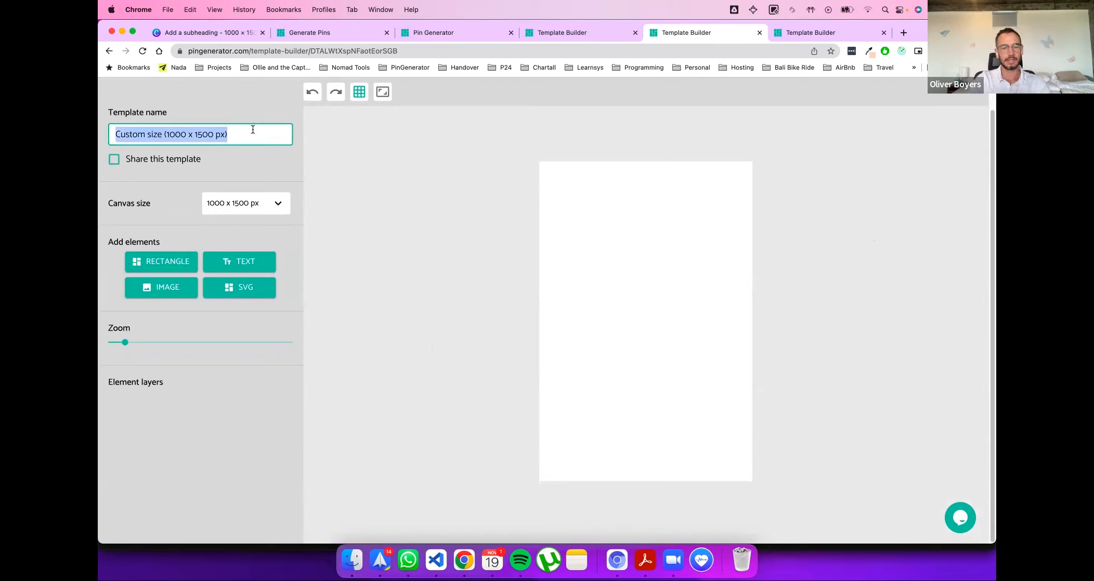
pyautogui.write('Test')
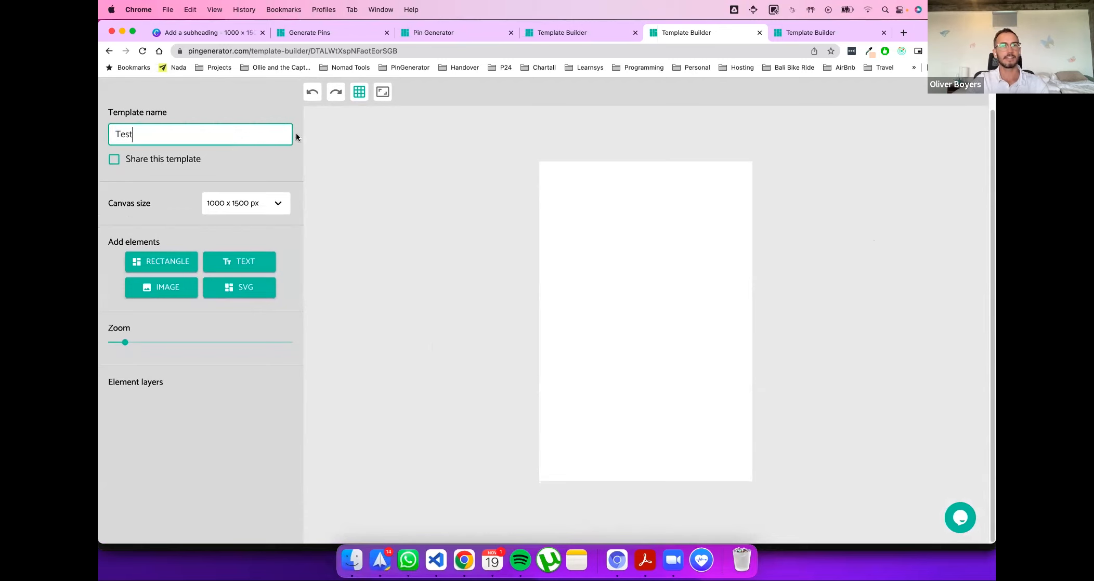
pyautogui.click(352, 228)
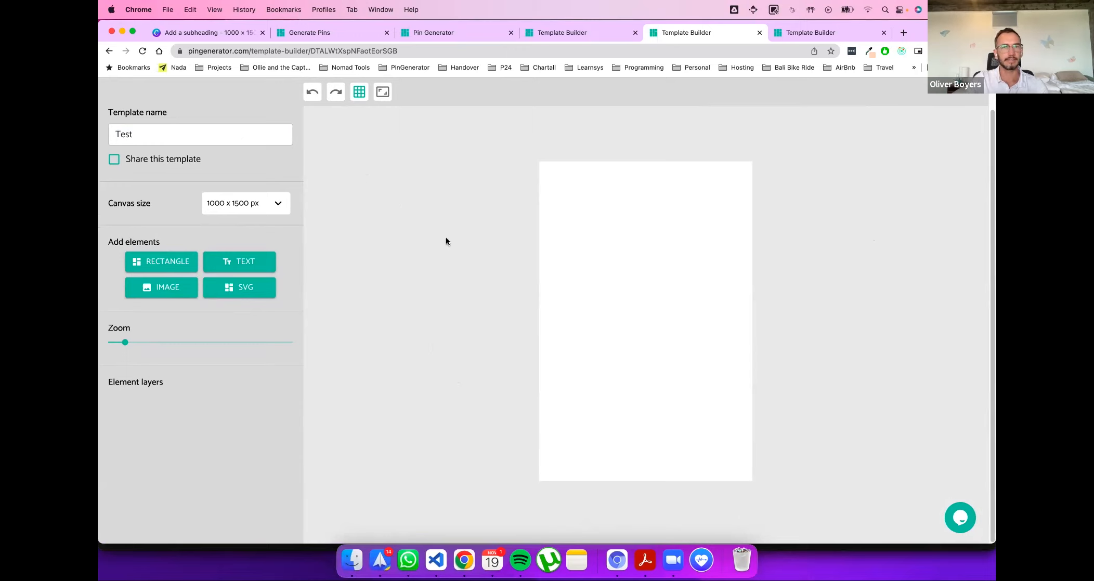
# Step: Compare the blank Test template with the Drawing - pastel template that serves as its model
pyautogui.click(580, 33)
pyautogui.scroll(-2, 580, 454)
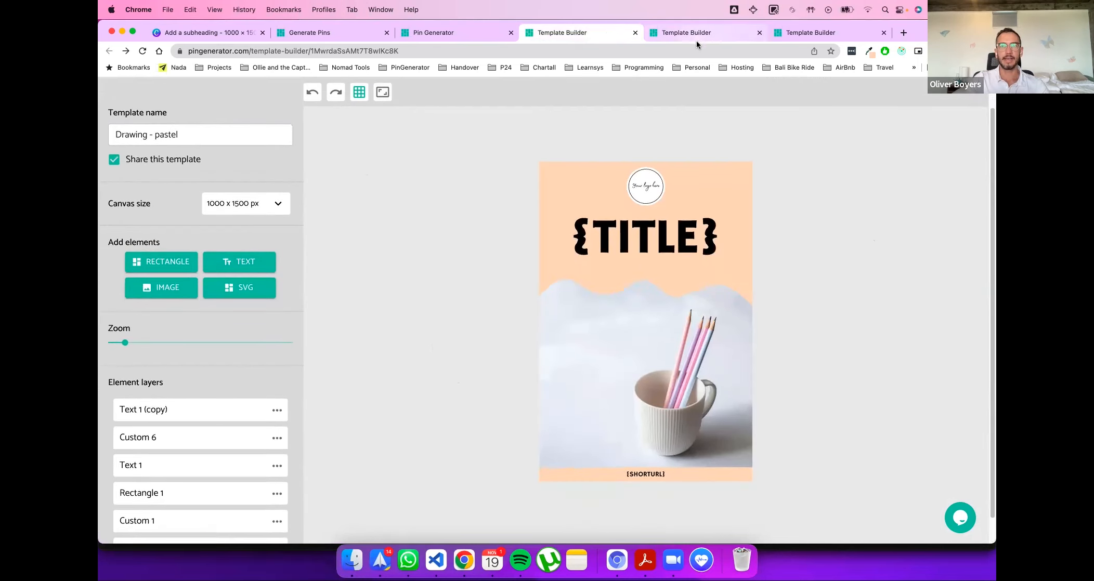
pyautogui.click(700, 33)
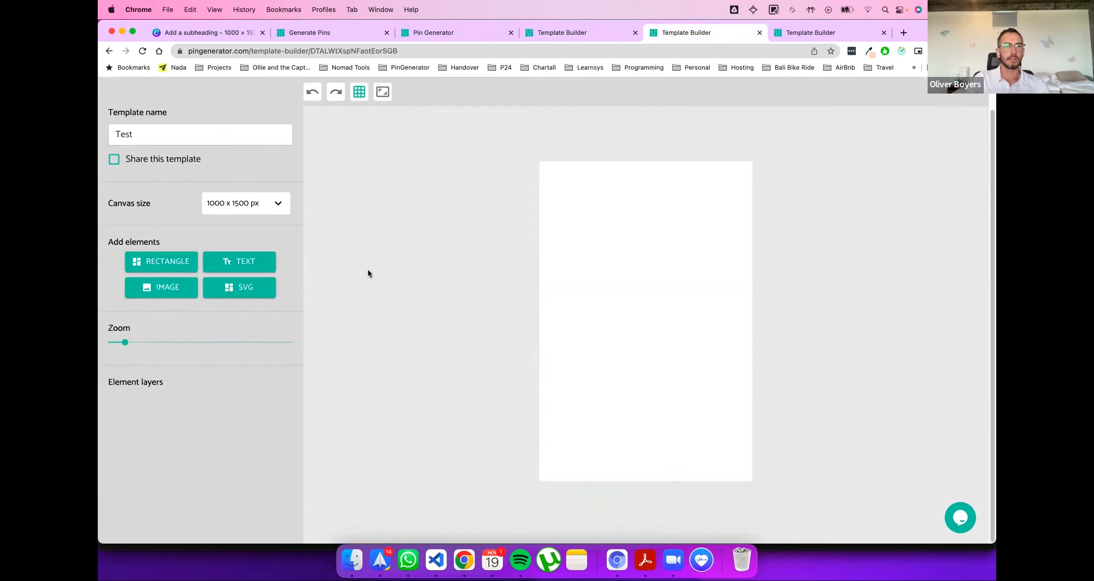
pyautogui.click(570, 40)
pyautogui.click(715, 34)
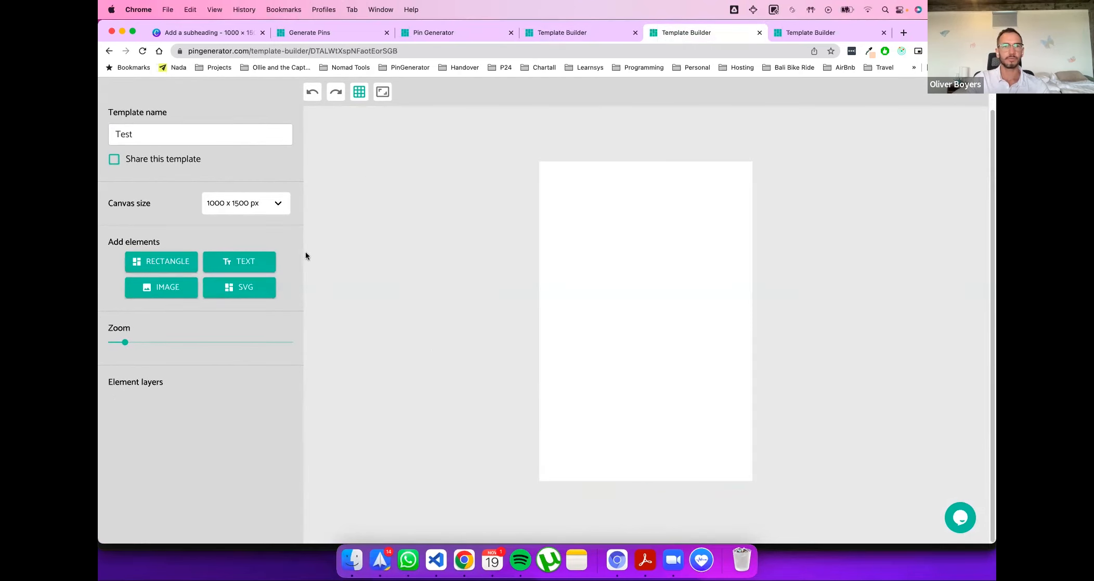
# Step: Browse the built-in SVG shapes and look over the linked SVG Repo library before returning to the Test template
pyautogui.click(245, 287)
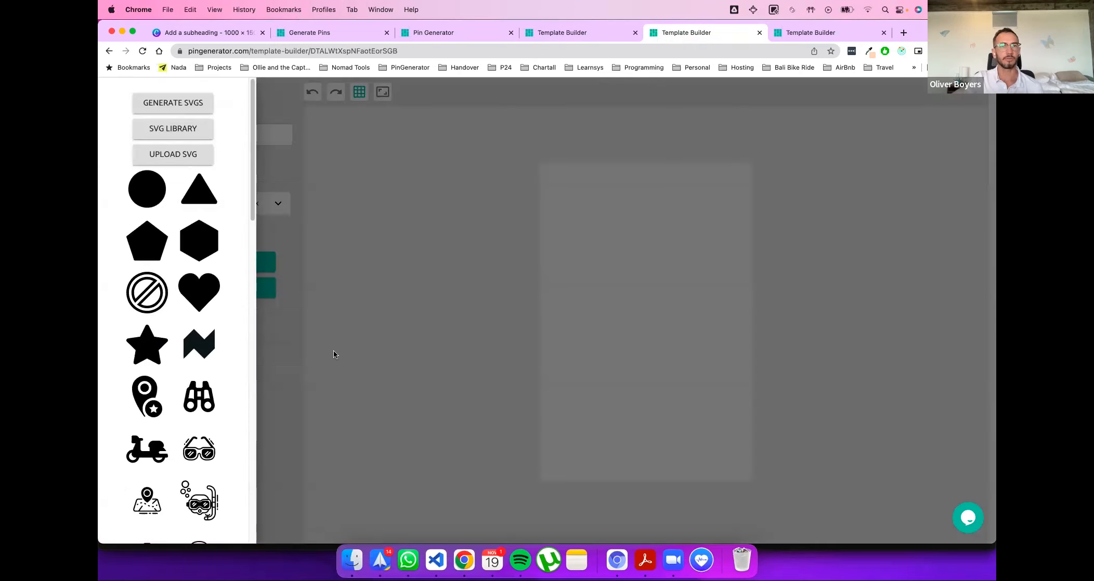
pyautogui.click(334, 355)
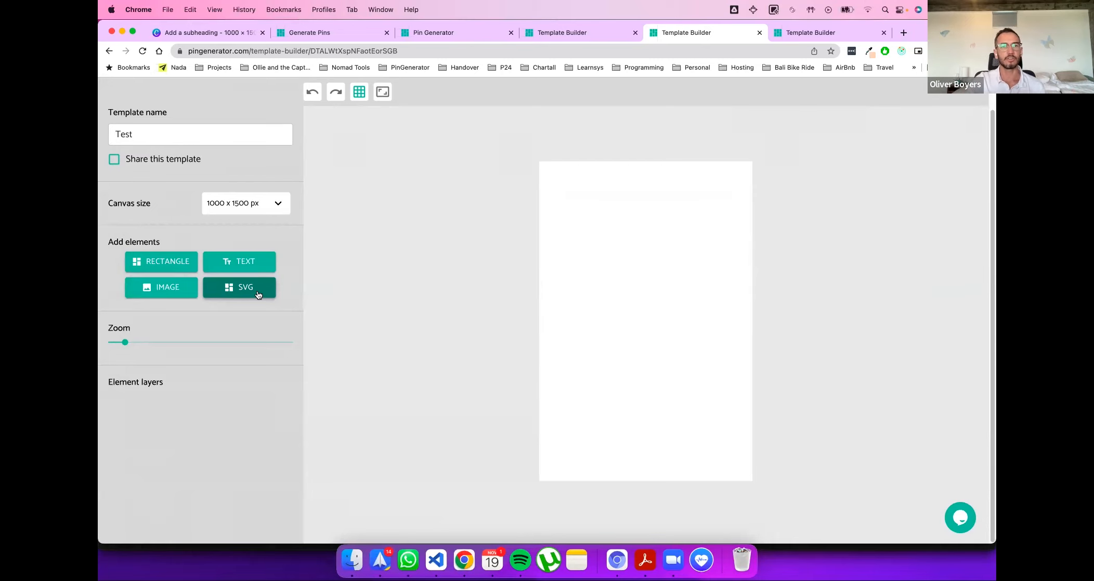
pyautogui.click(258, 295)
pyautogui.scroll(-10, 194, 331)
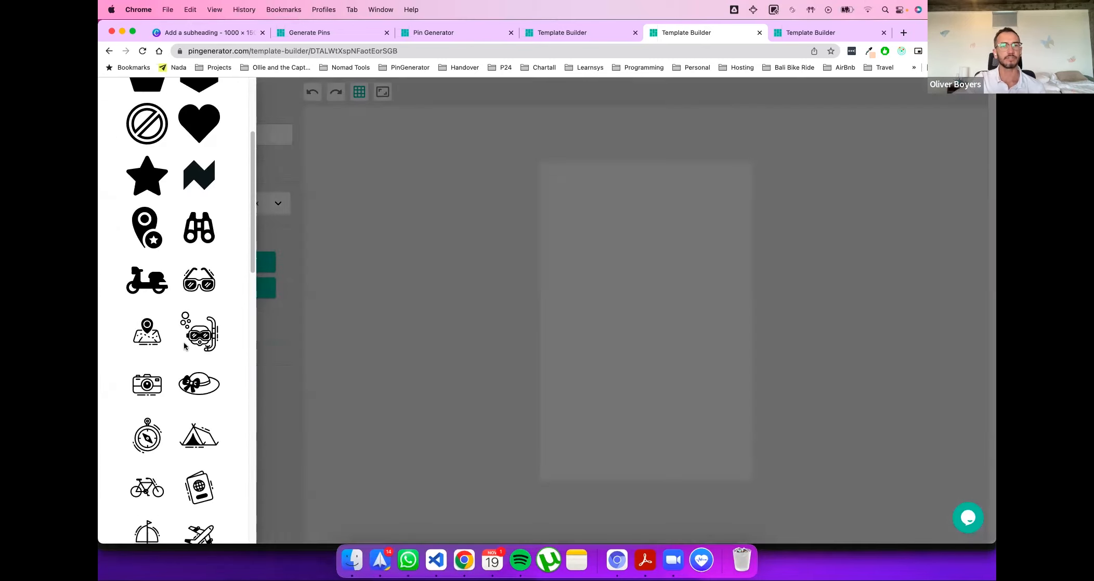
pyautogui.scroll(10, 184, 275)
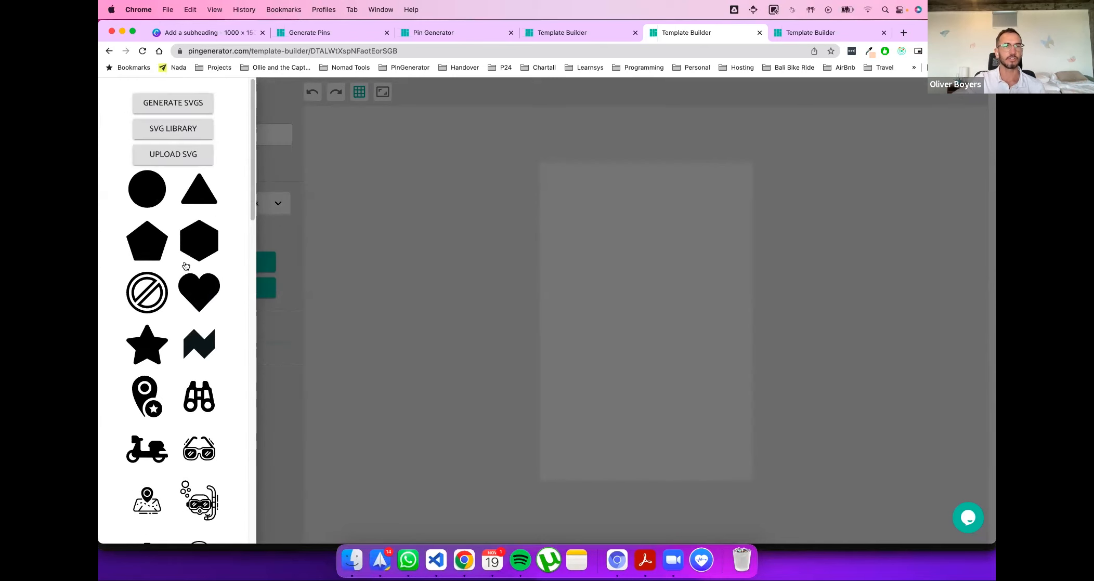
pyautogui.click(177, 131)
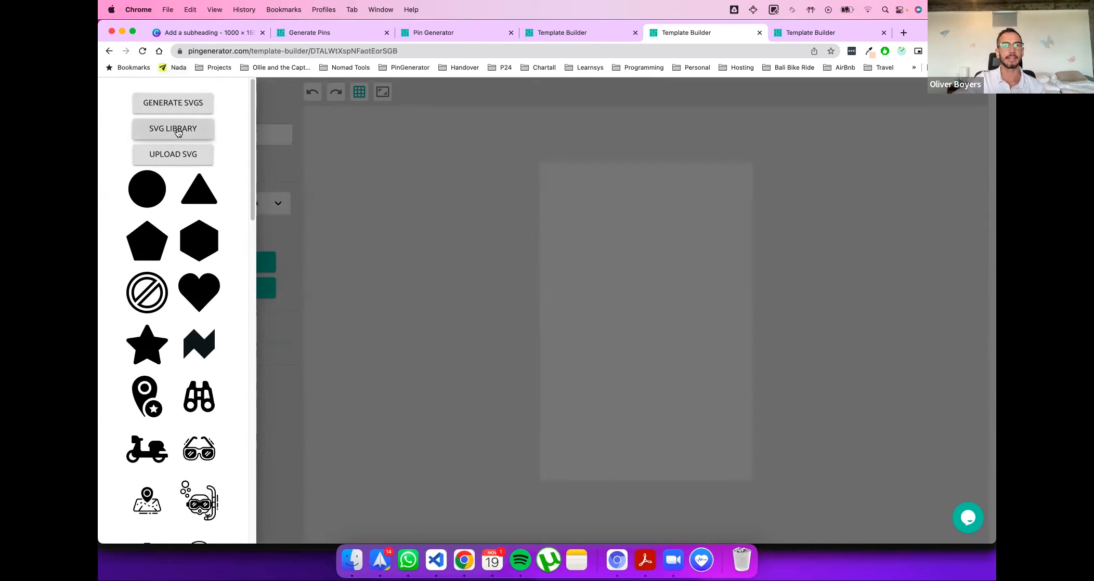
pyautogui.scroll(-5, 495, 250)
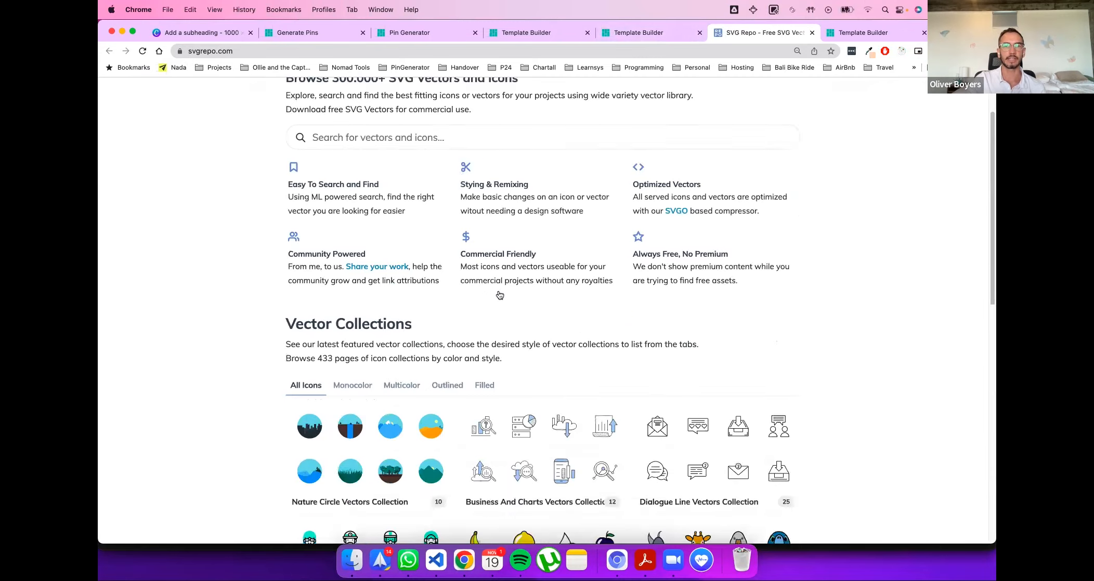
pyautogui.click(634, 33)
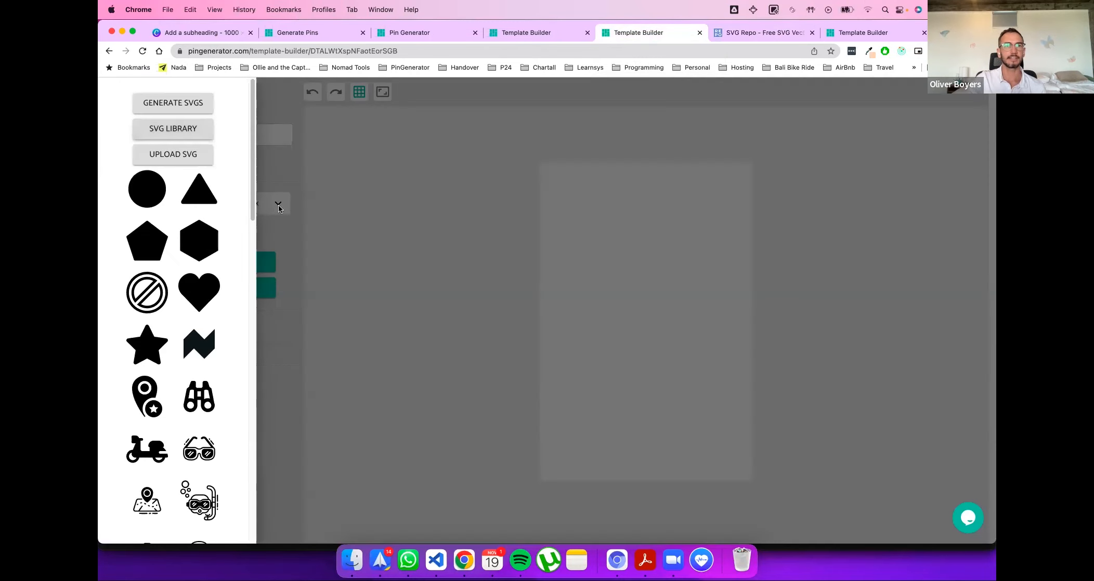
# Step: Open the Haikei SVG generator and preview random variations of the Wave, Blob and Circle Scatter designs
pyautogui.click(188, 107)
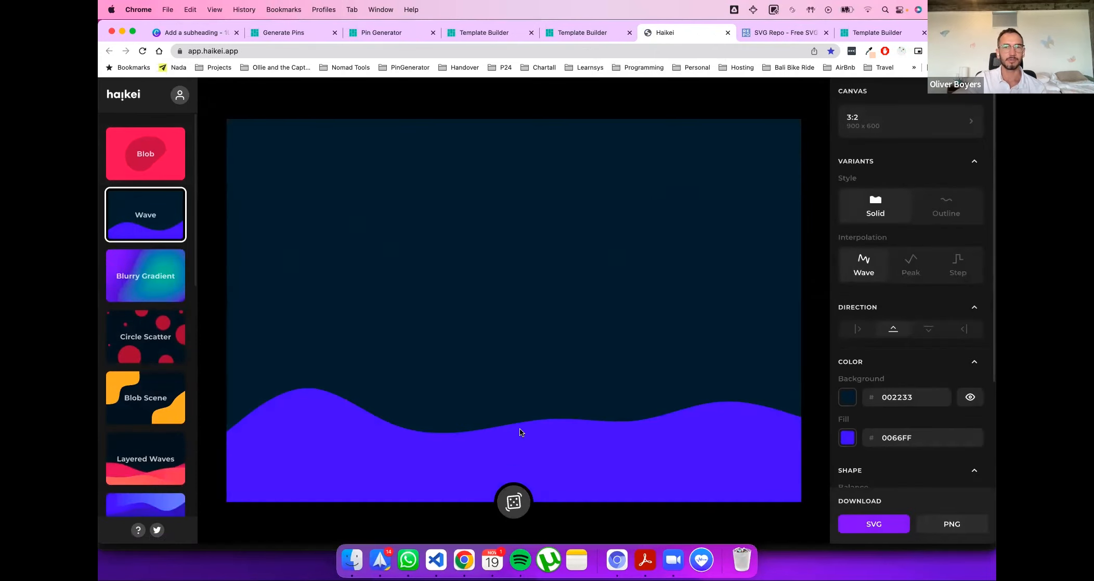
pyautogui.click(514, 492)
pyautogui.click(514, 493)
pyautogui.click(513, 493)
pyautogui.click(513, 493)
pyautogui.click(133, 152)
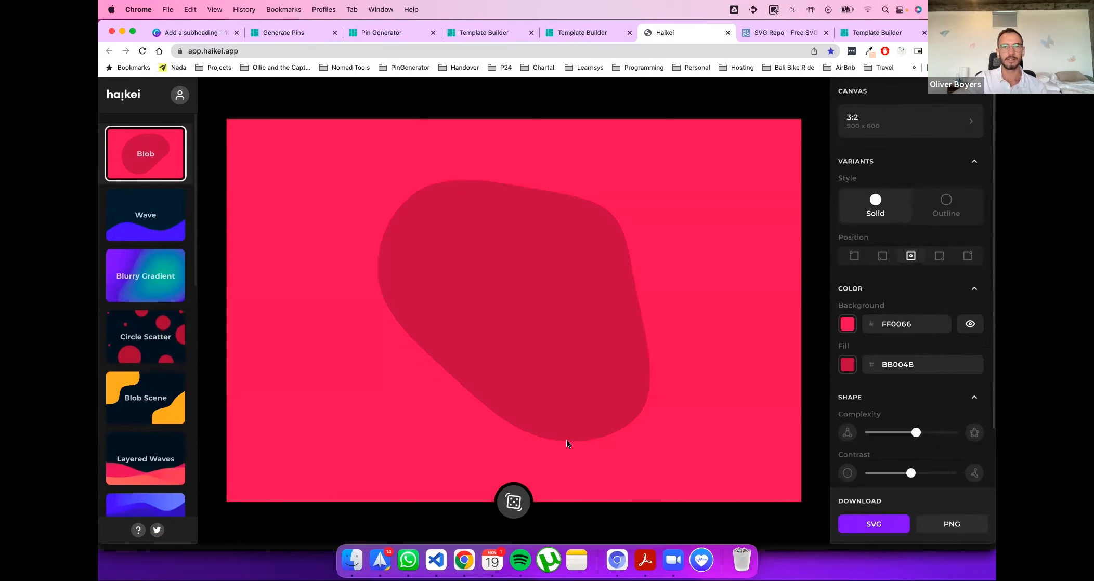
pyautogui.click(513, 502)
pyautogui.click(179, 340)
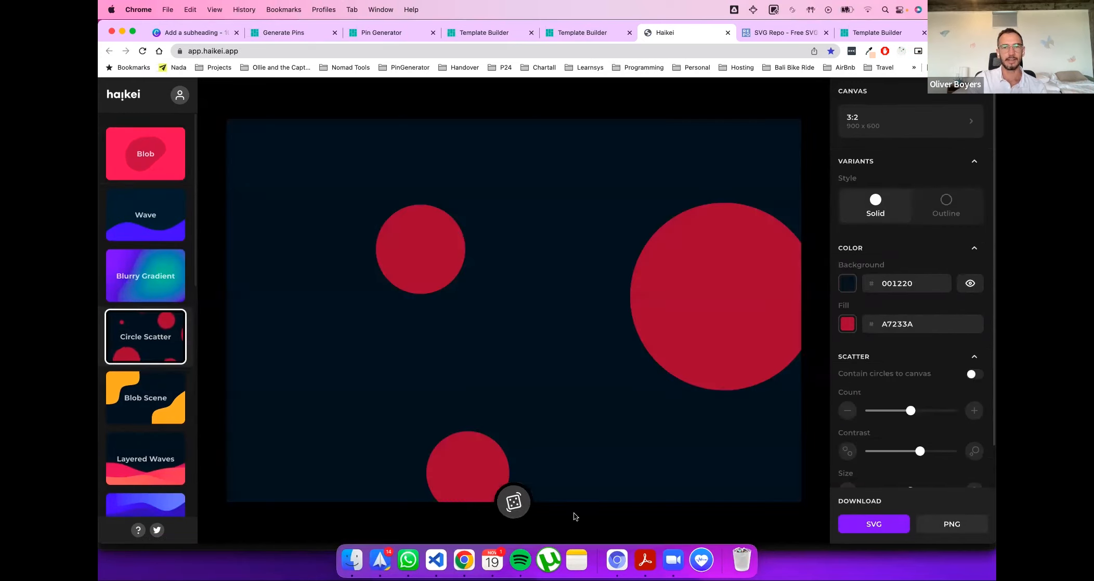
pyautogui.click(516, 494)
pyautogui.click(517, 493)
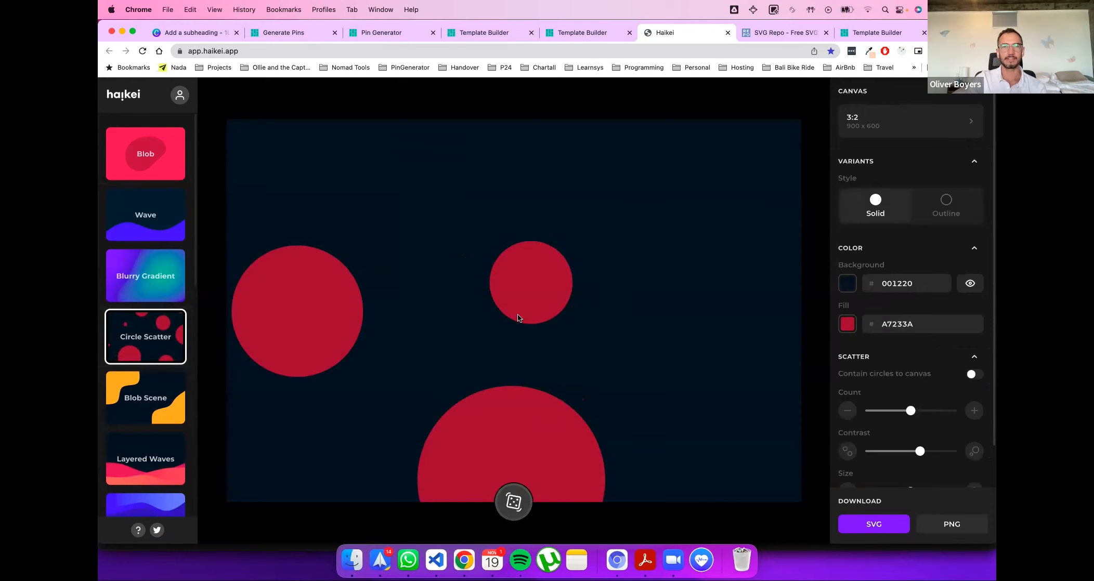
# Step: Return to the Test template and insert the blue wave SVG from the uploaded media
pyautogui.click(597, 32)
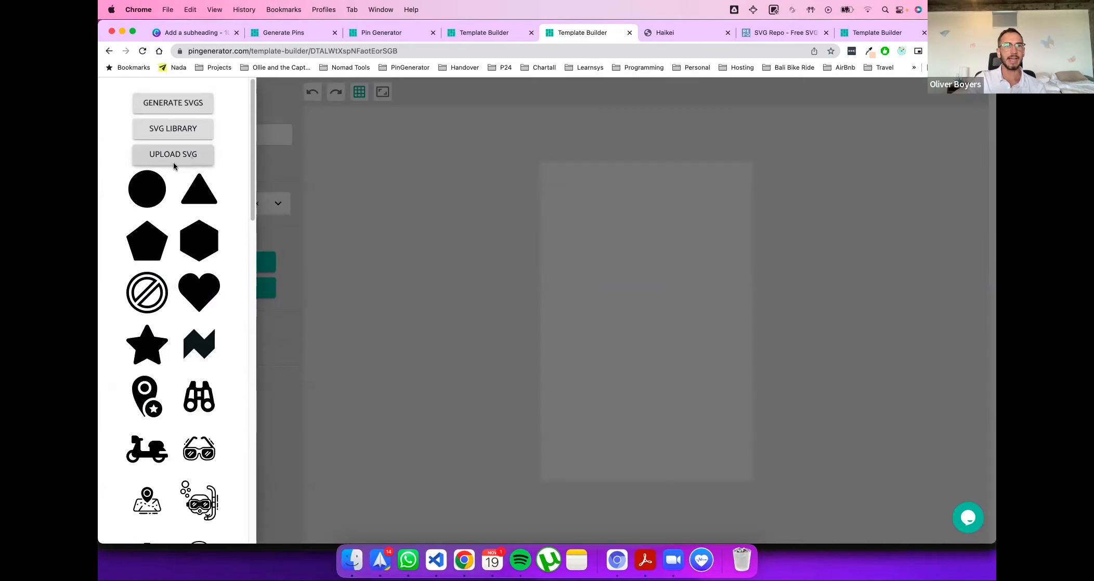
pyautogui.click(194, 160)
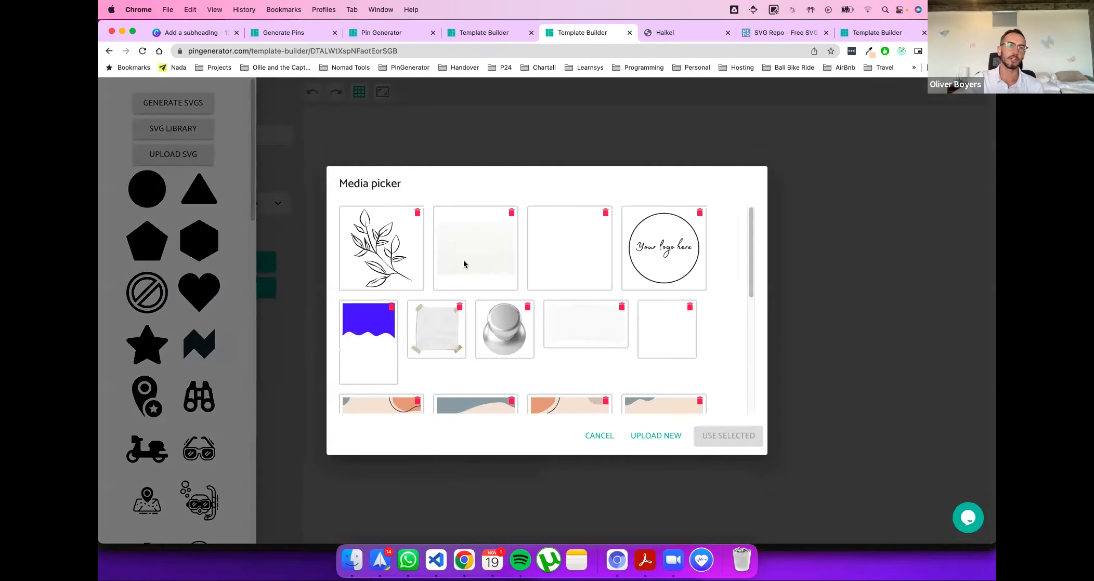
pyautogui.click(356, 334)
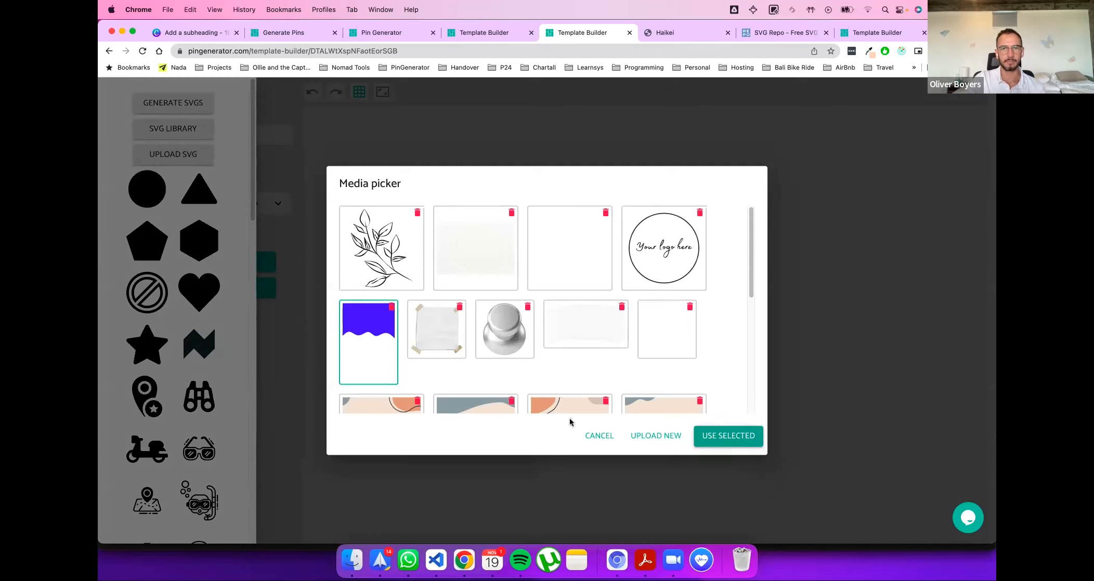
pyautogui.click(732, 441)
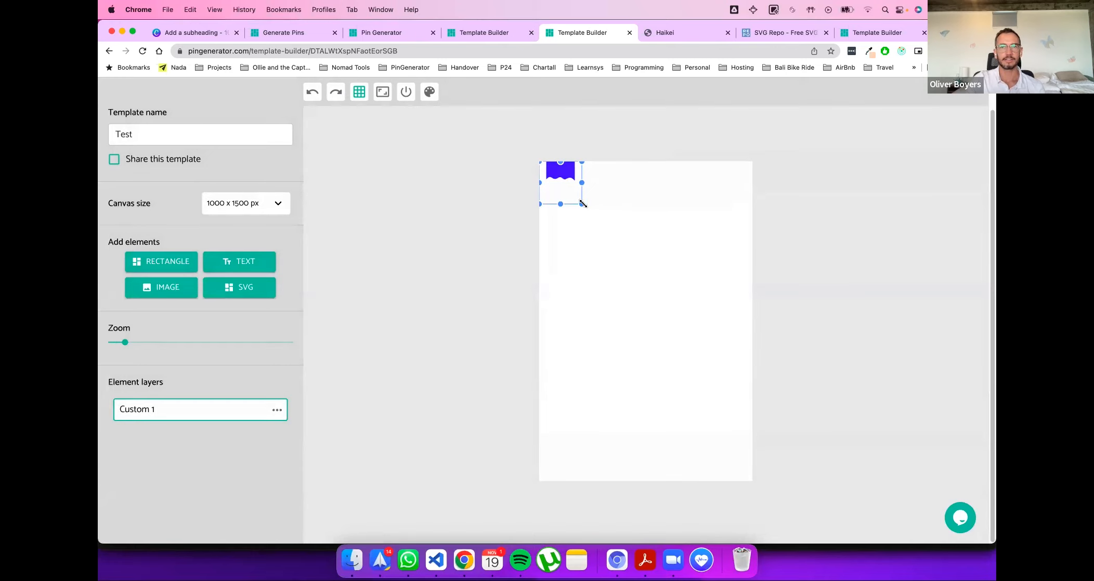
# Step: Enlarge the blue wave SVG to cover the whole canvas and align it with the canvas edges
pyautogui.moveTo(583, 204); pyautogui.dragTo(751, 479)
pyautogui.moveTo(688, 227); pyautogui.dragTo(684, 227)
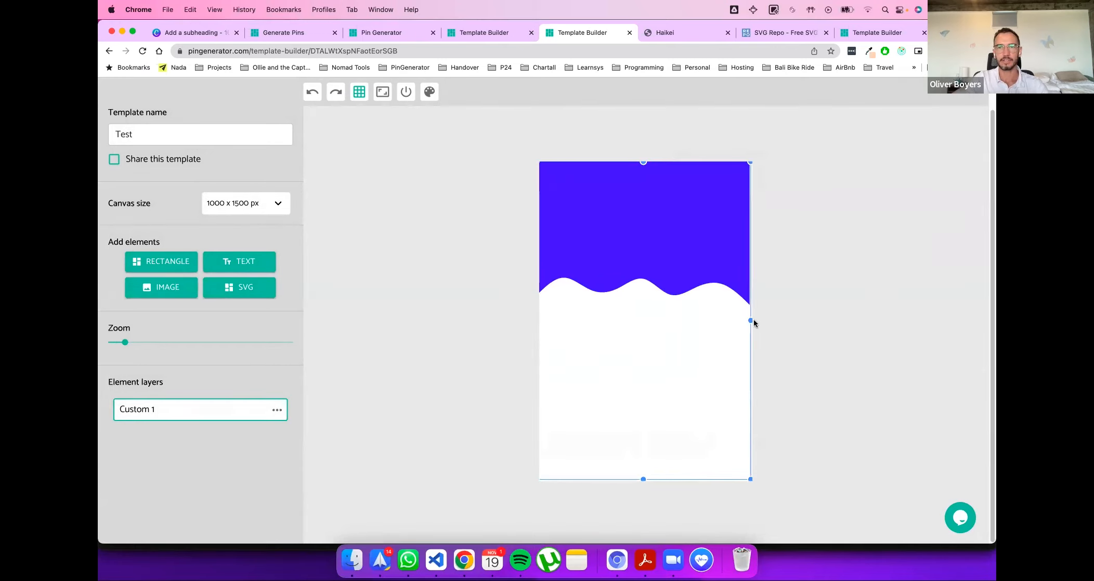
pyautogui.moveTo(686, 239); pyautogui.dragTo(660, 229)
pyautogui.click(833, 271)
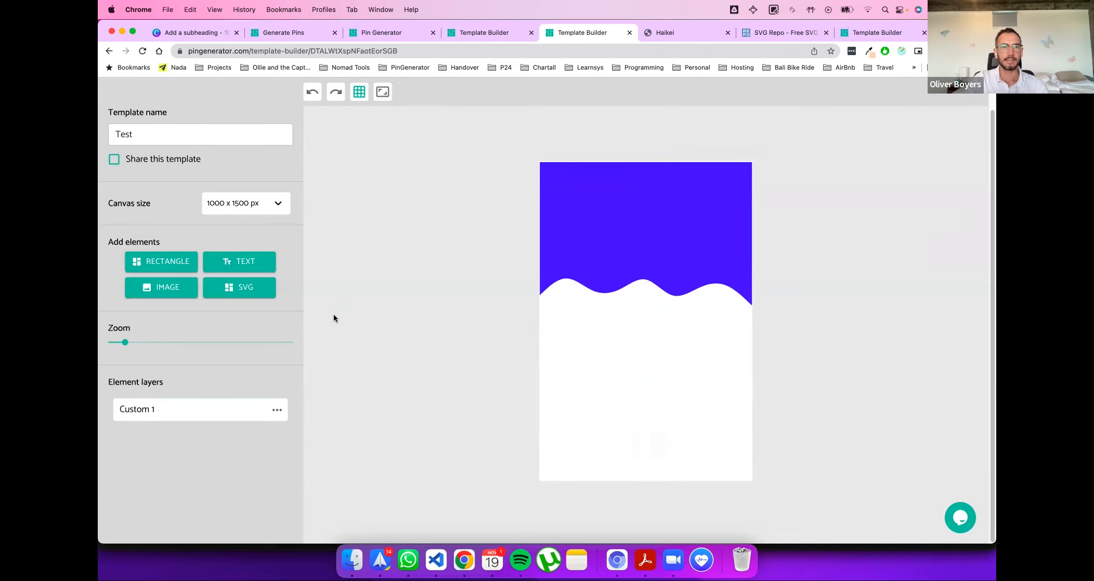
# Step: Check the Drawing - pastel layout again and add a rectangle element to the Test template
pyautogui.click(484, 33)
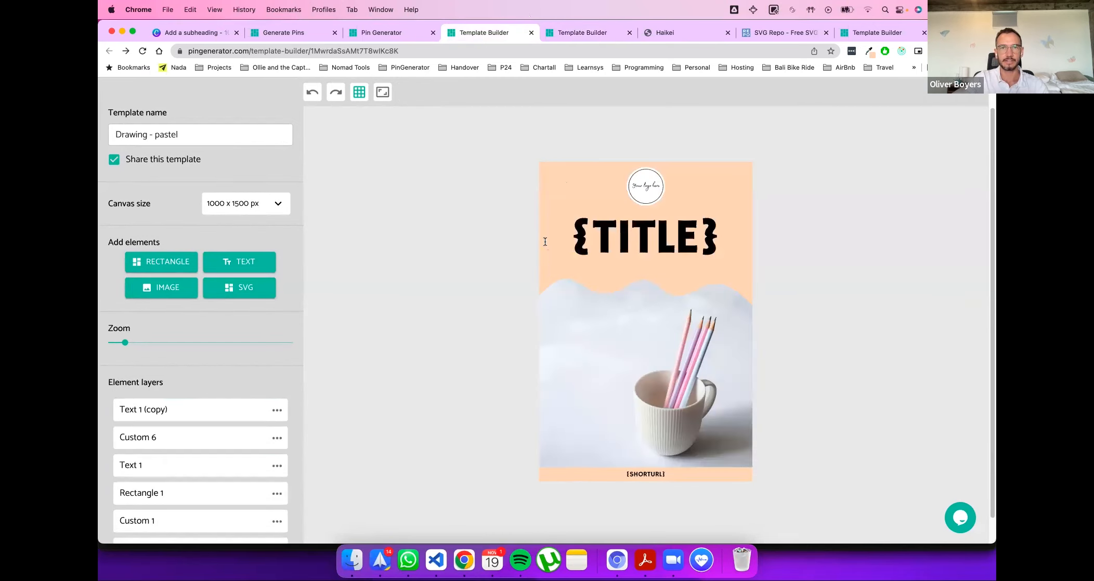
pyautogui.click(572, 31)
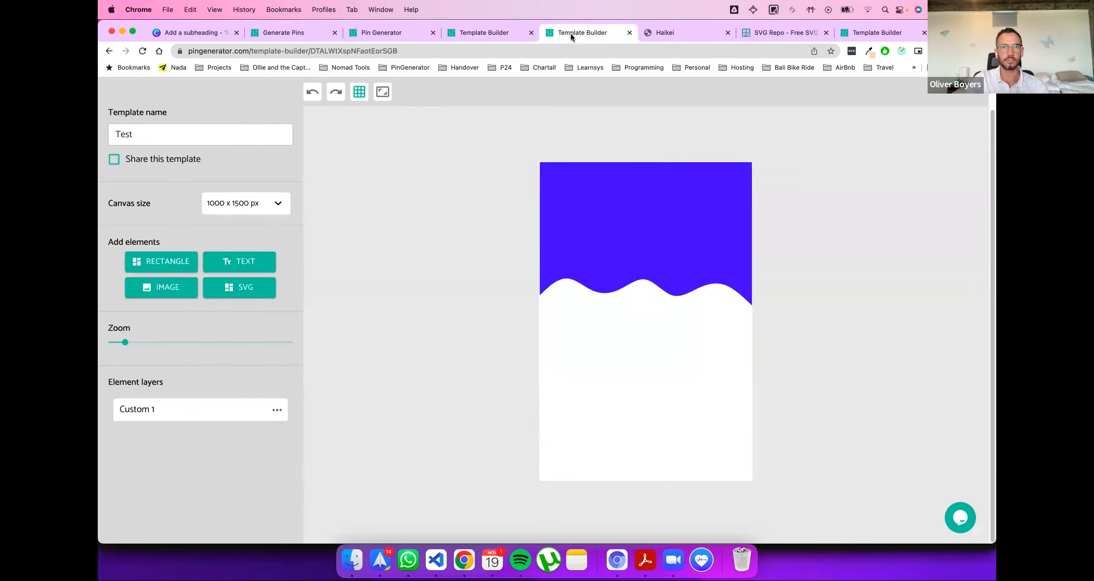
pyautogui.click(154, 261)
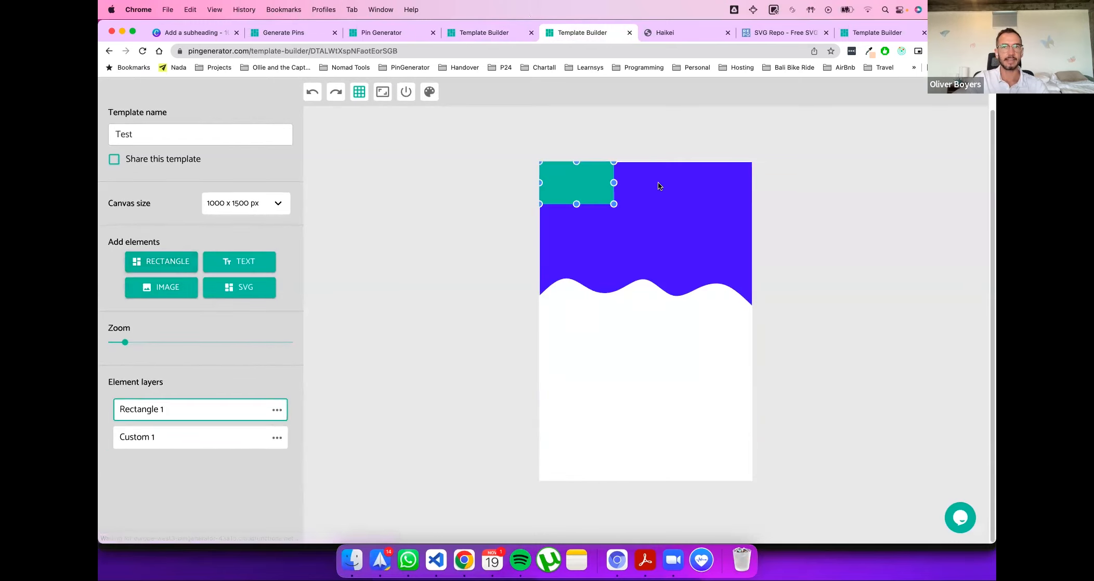
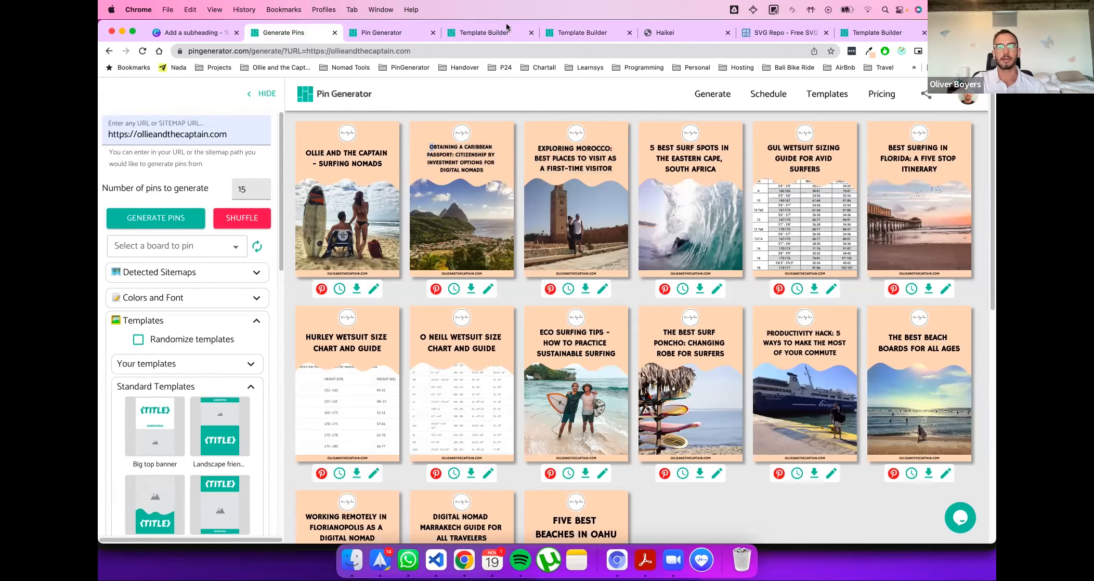
# Step: In the Test template, add an image placeholder spanning the full canvas width from below the title to the short URL band
pyautogui.click(402, 33)
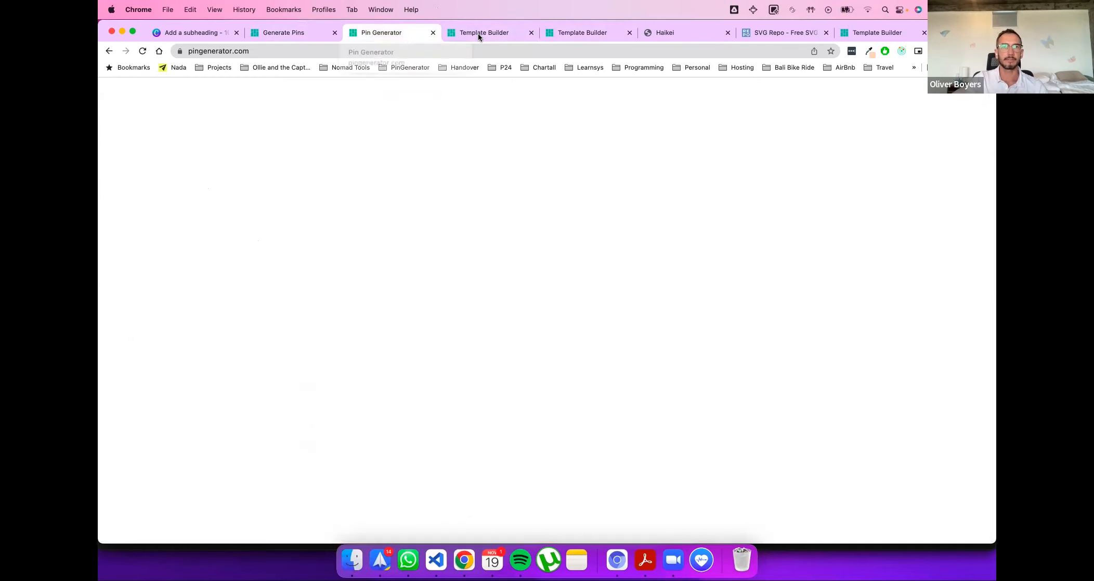
pyautogui.click(478, 33)
pyautogui.click(555, 32)
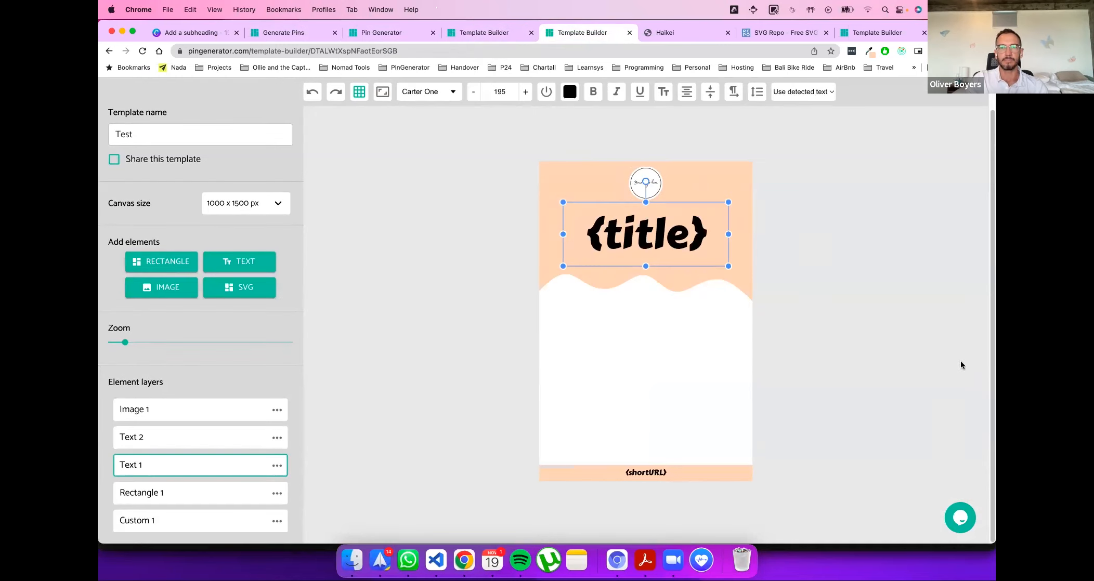
pyautogui.click(960, 365)
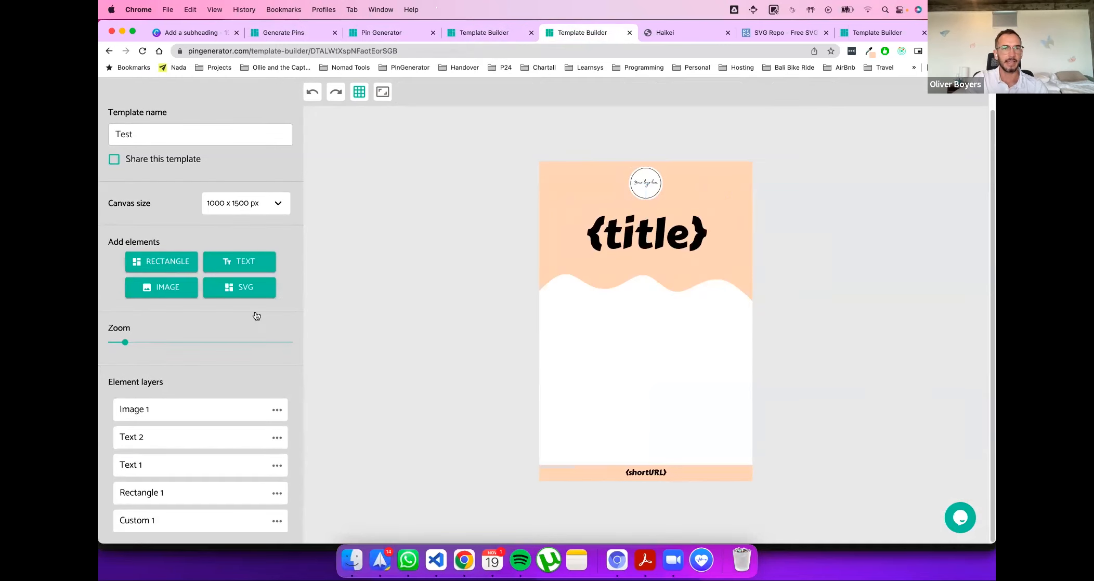
pyautogui.click(165, 289)
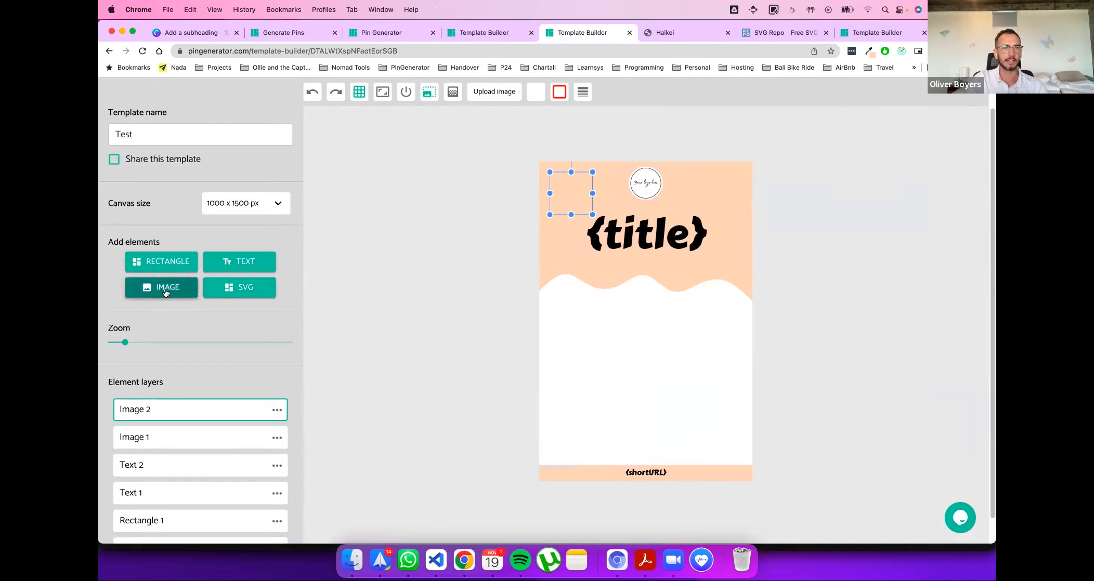
pyautogui.moveTo(565, 190); pyautogui.dragTo(752, 466)
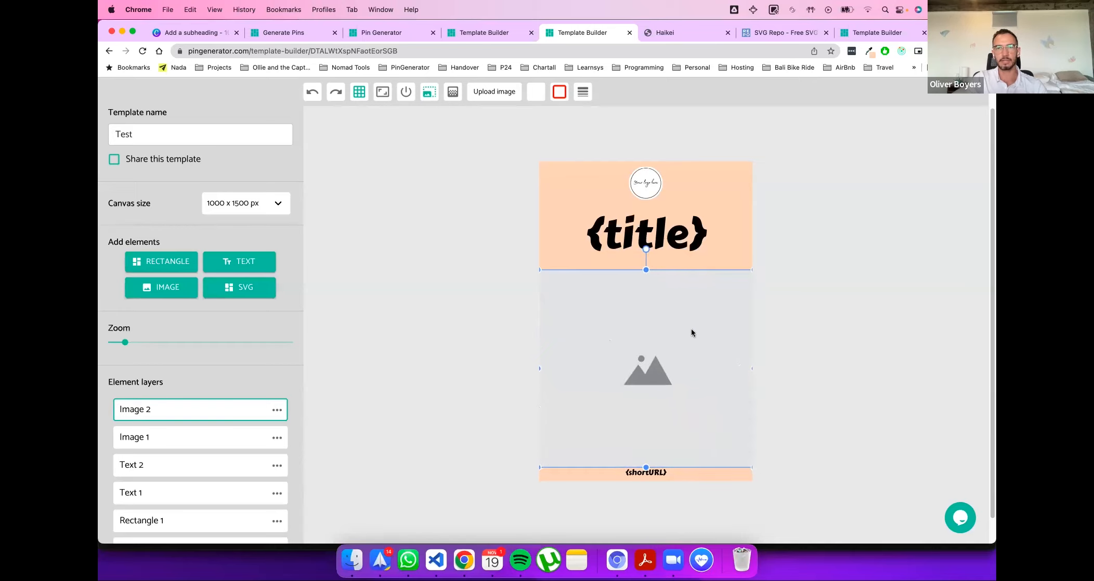
pyautogui.click(354, 348)
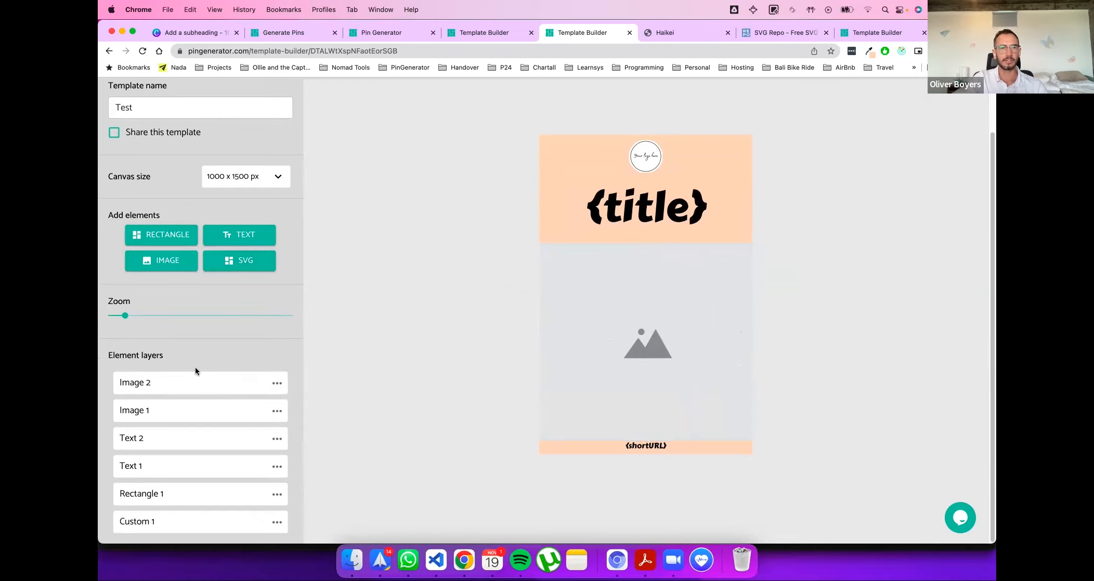
# Step: Move the Image 2 layer to the bottom of the layer stack, behind the Custom 1 wave
pyautogui.click(181, 381)
pyautogui.moveTo(184, 383); pyautogui.dragTo(183, 527)
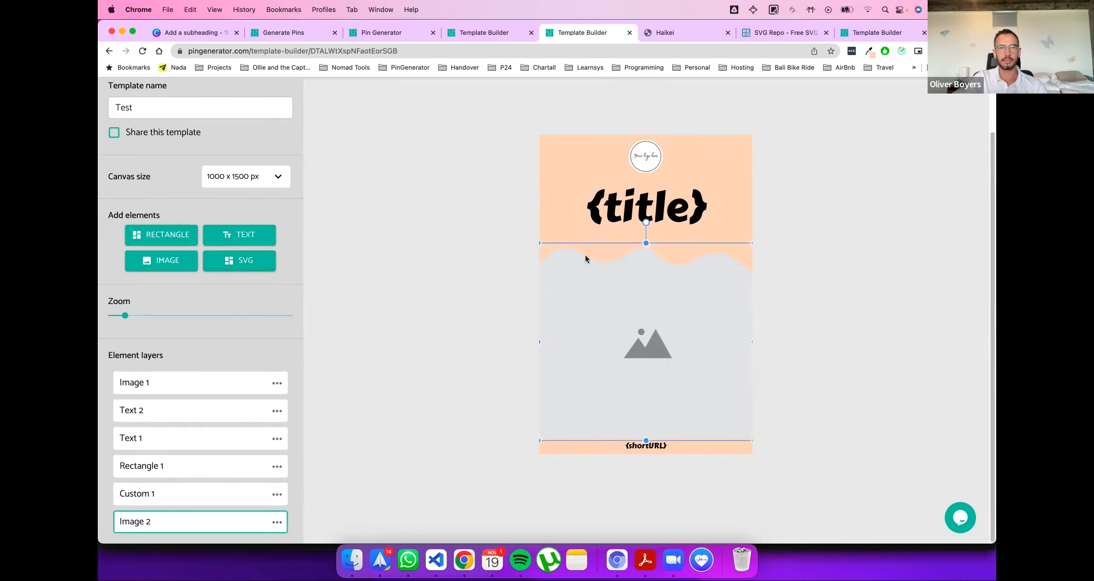
pyautogui.click(853, 270)
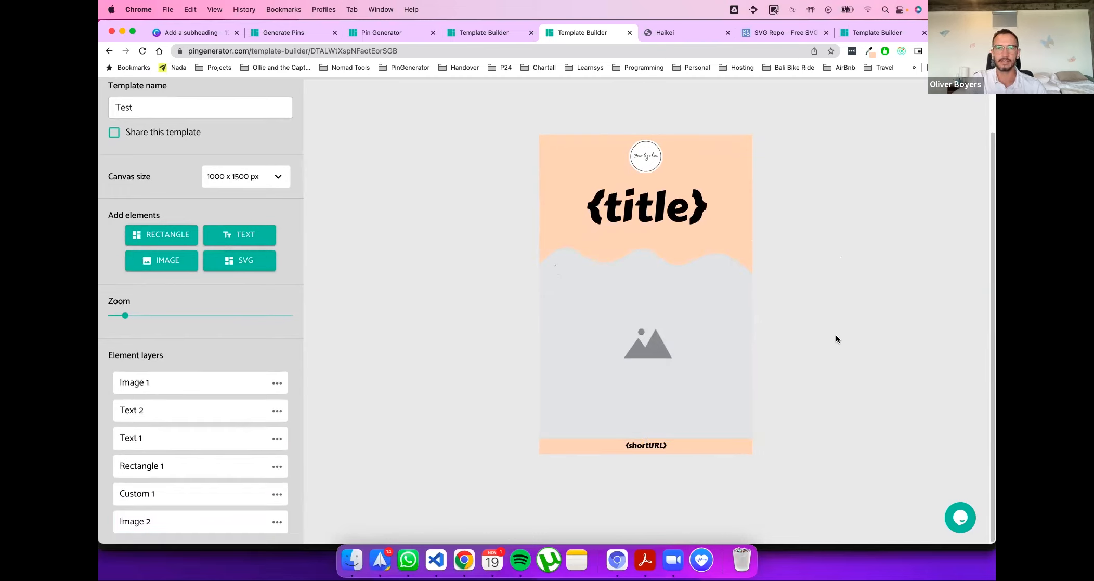
# Step: Fill the large Image 2 placeholder of the Test template with the photo of coloured pencils in a mug
pyautogui.click(659, 251)
pyautogui.scroll(2, 494, 208)
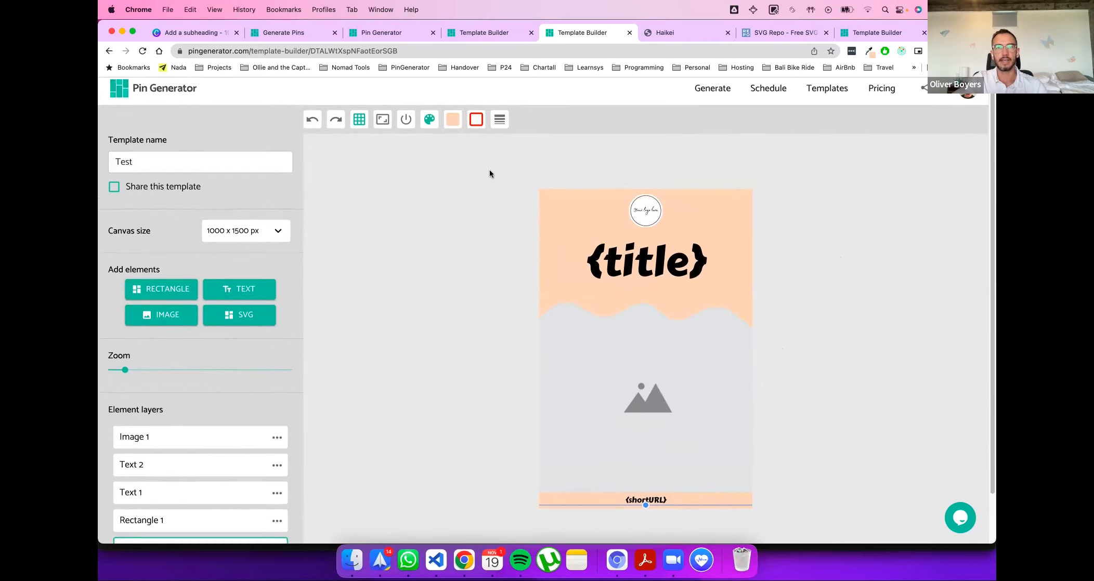
pyautogui.scroll(-2, 442, 270)
pyautogui.click(207, 521)
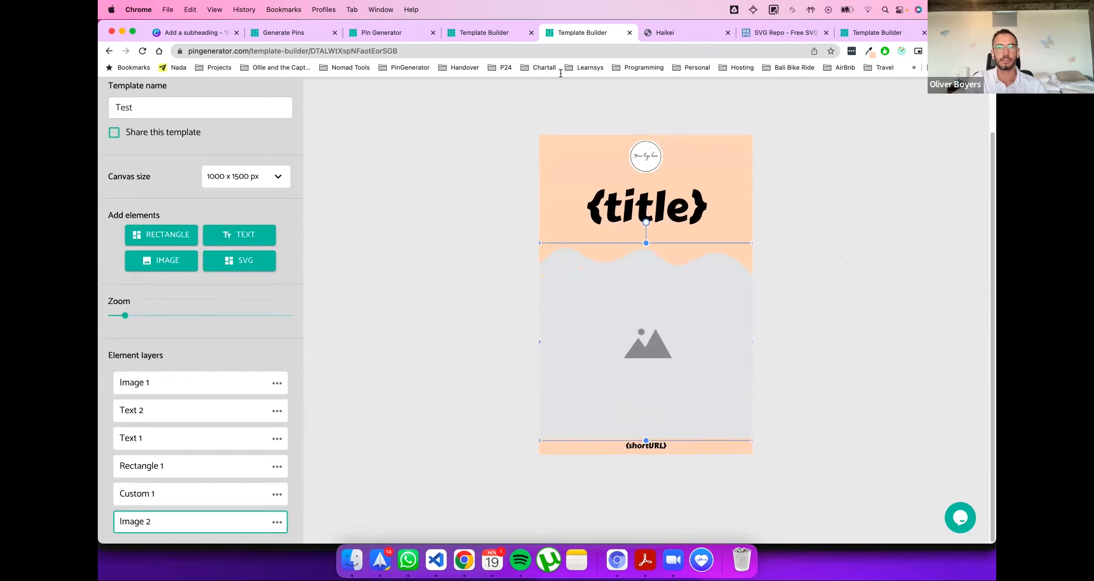
pyautogui.scroll(2, 474, 135)
pyautogui.click(487, 127)
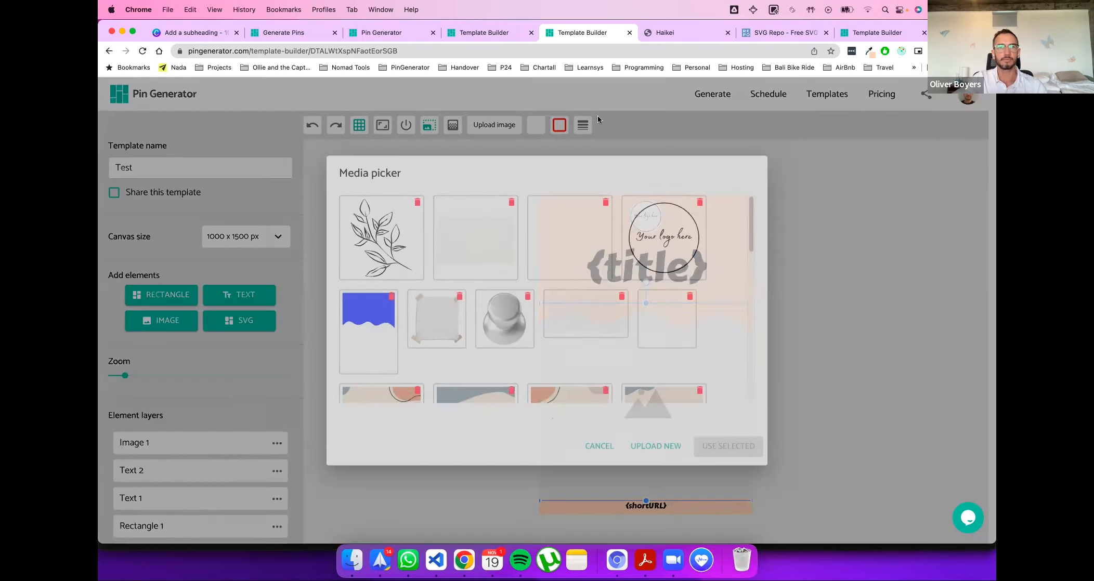
pyautogui.scroll(-5, 539, 287)
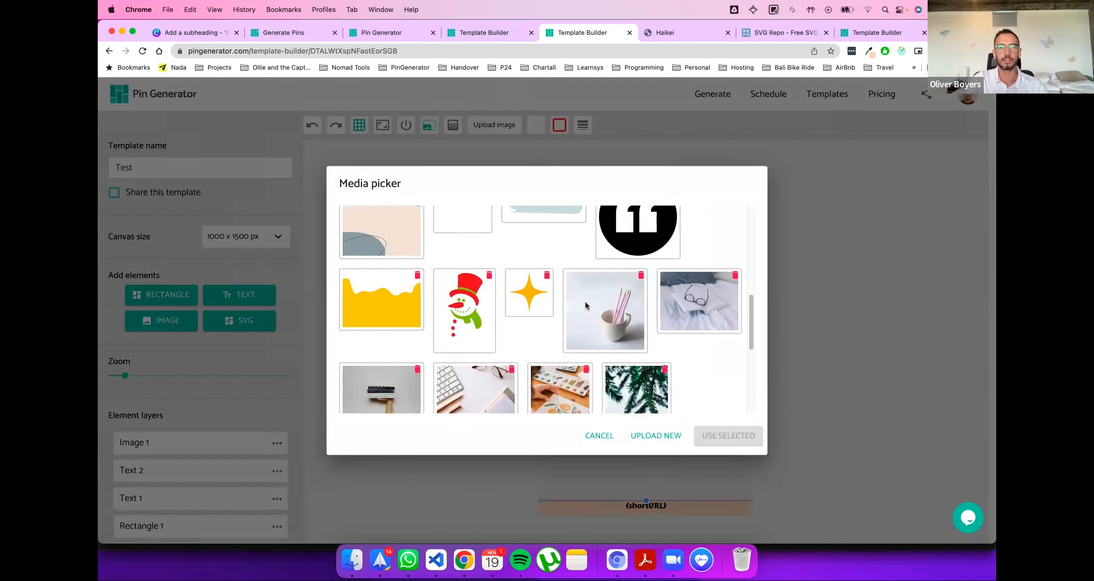
pyautogui.click(608, 311)
pyautogui.click(726, 434)
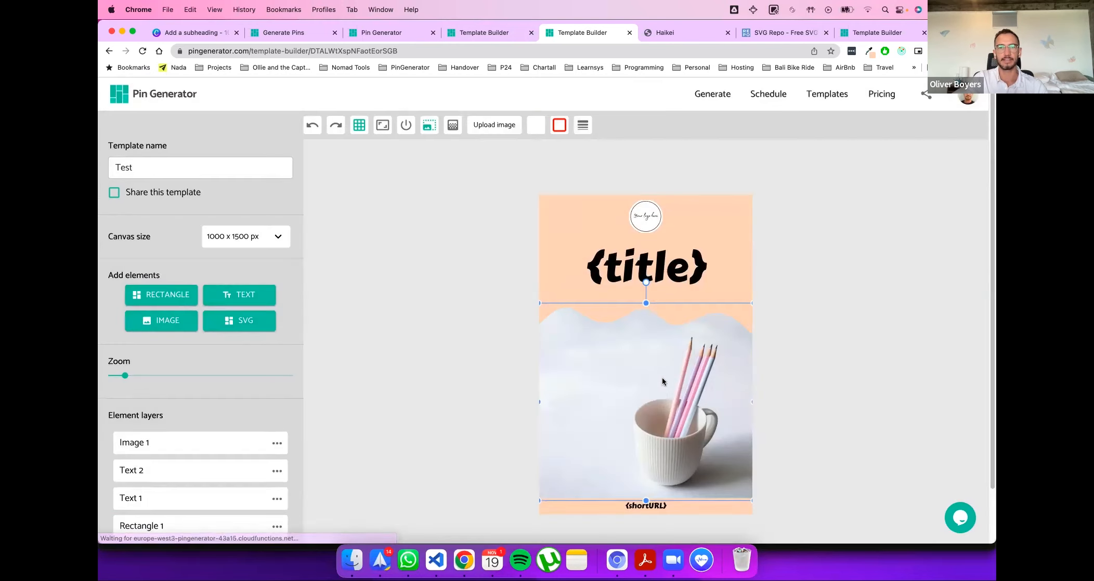
# Step: Make Image 2 a dynamic image that generated pins replace with pictures from the website
pyautogui.scroll(-2, 630, 343)
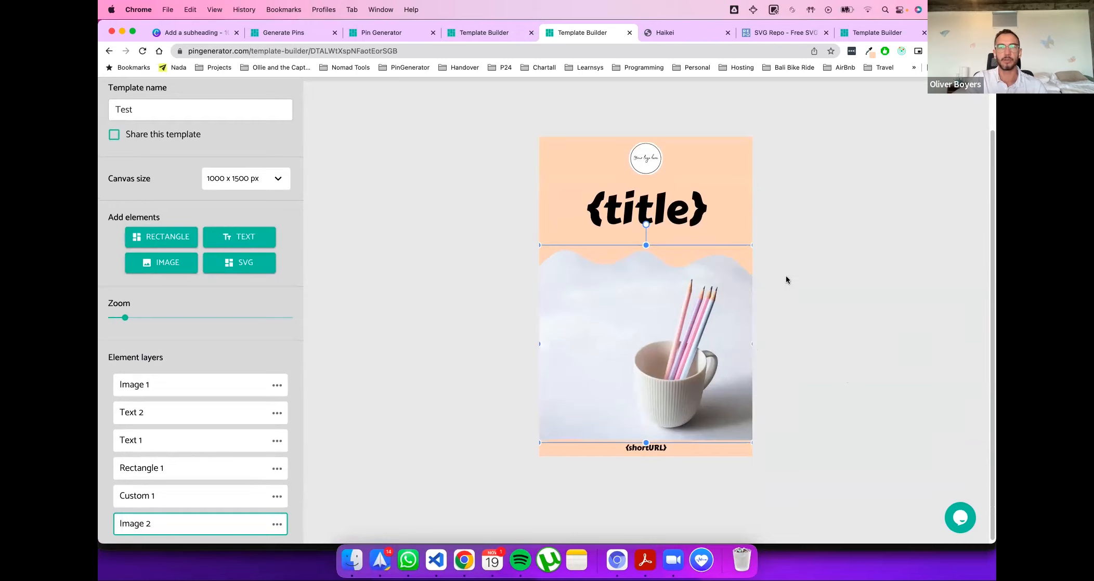
pyautogui.click(292, 473)
pyautogui.click(241, 520)
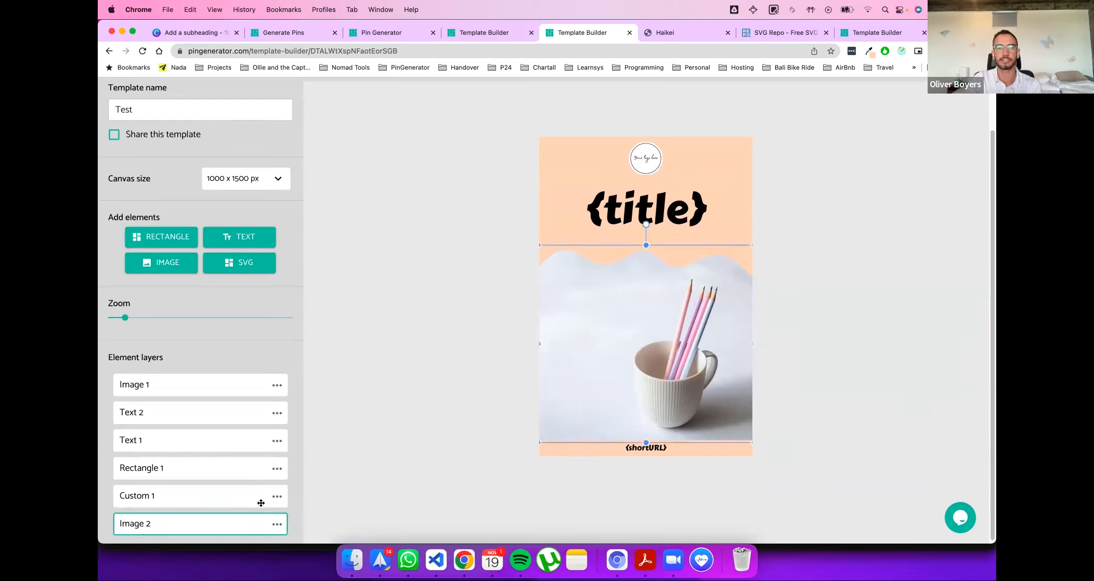
pyautogui.scroll(3, 477, 260)
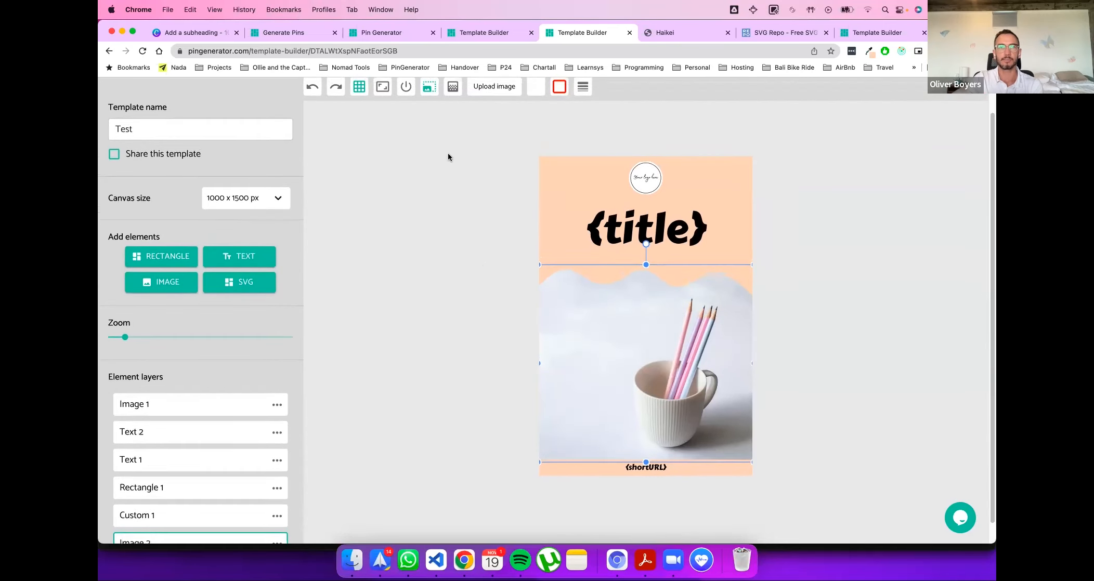
pyautogui.click(408, 120)
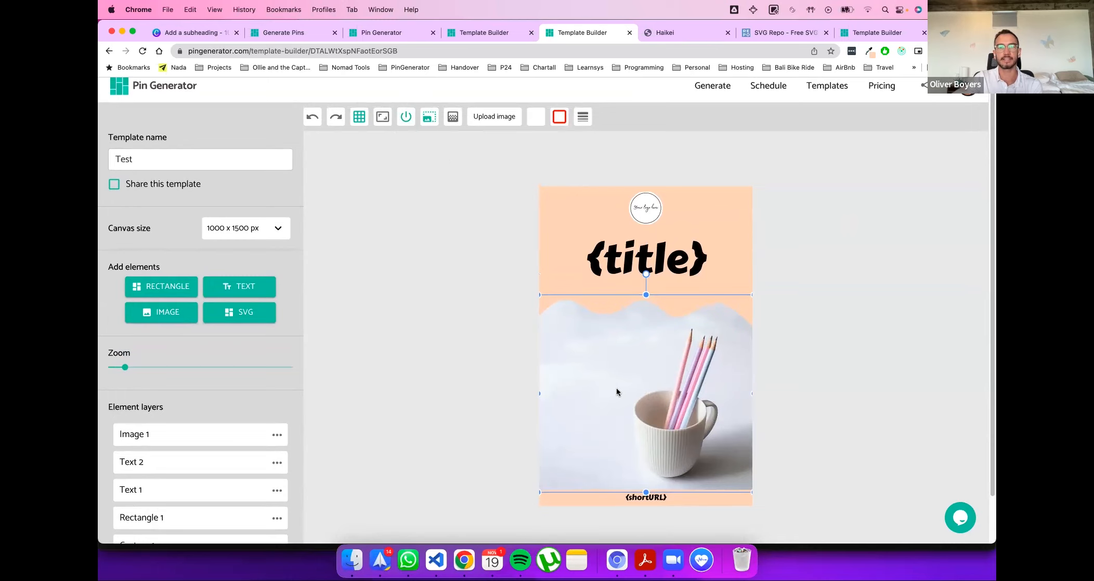
pyautogui.scroll(-2, 474, 361)
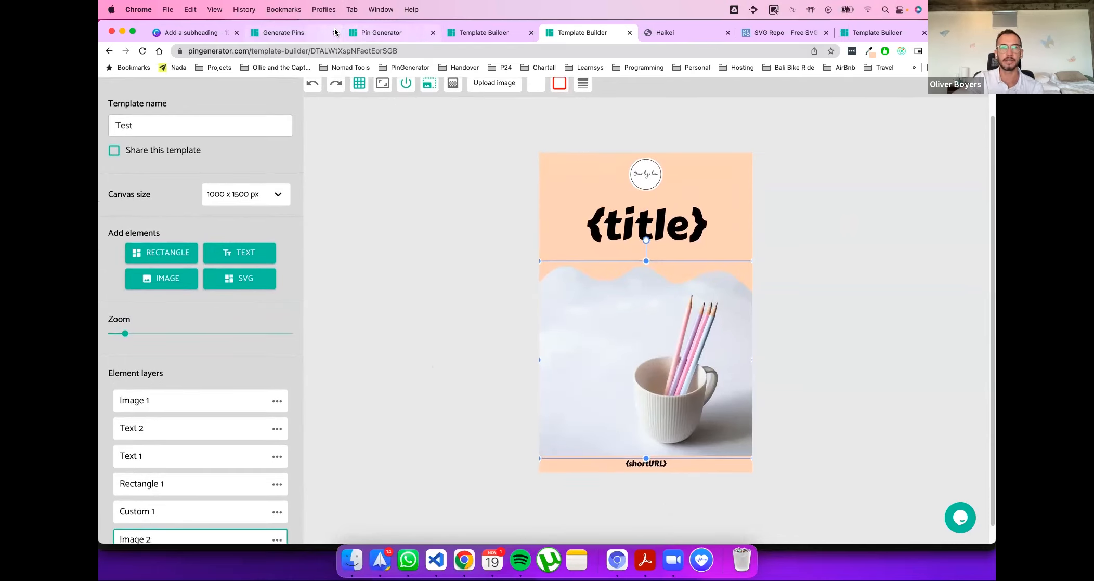
# Step: On the Generate Pins page, open your own templates and select Quote - pastel in place of Drawing - pastel
pyautogui.click(309, 34)
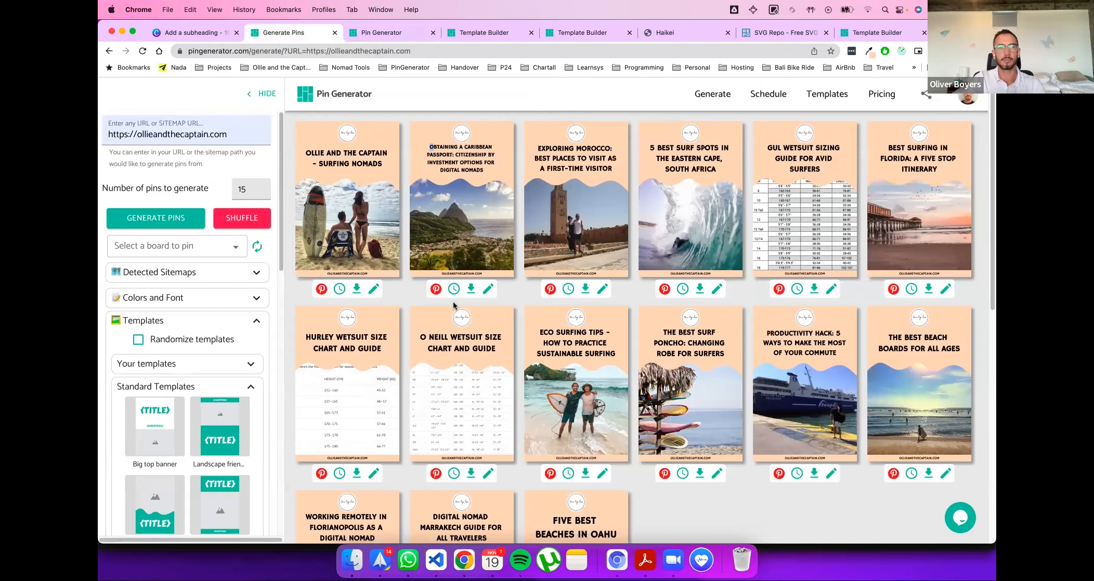
pyautogui.click(251, 388)
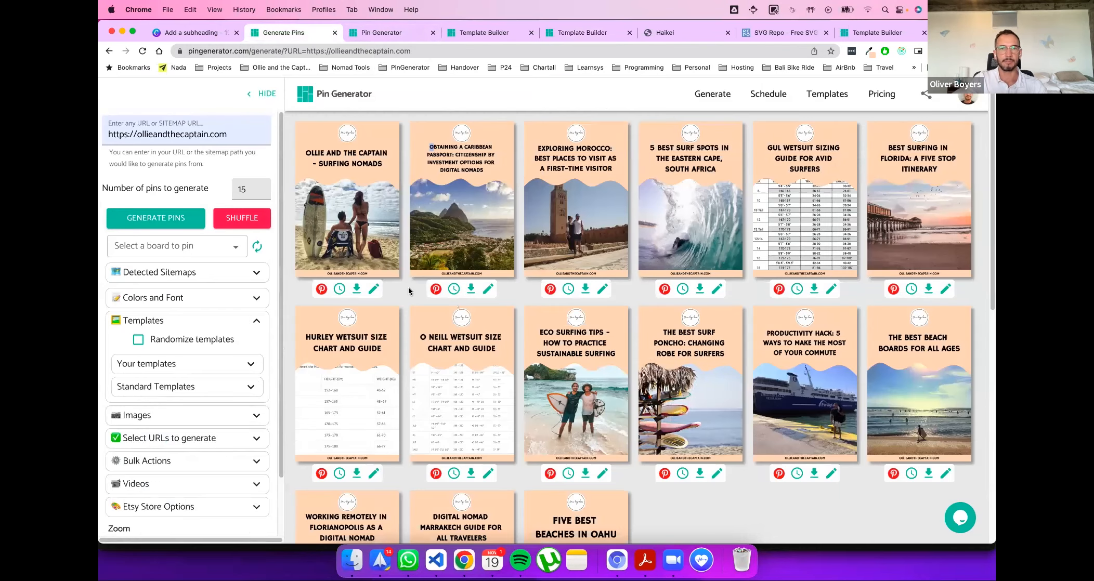
pyautogui.click(242, 365)
pyautogui.scroll(-3, 208, 416)
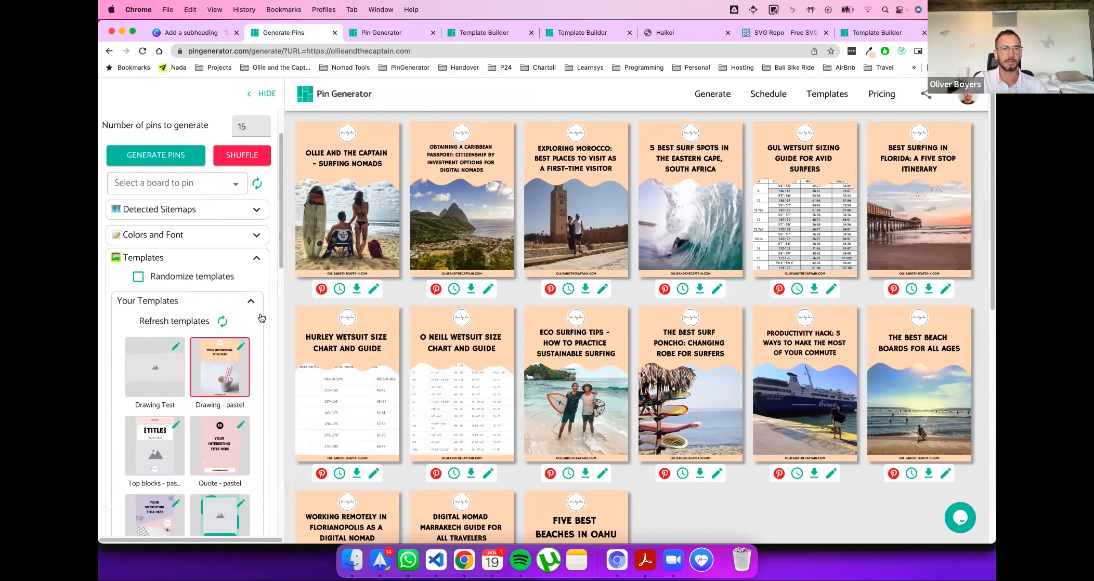
pyautogui.click(222, 460)
pyautogui.scroll(-2, 222, 457)
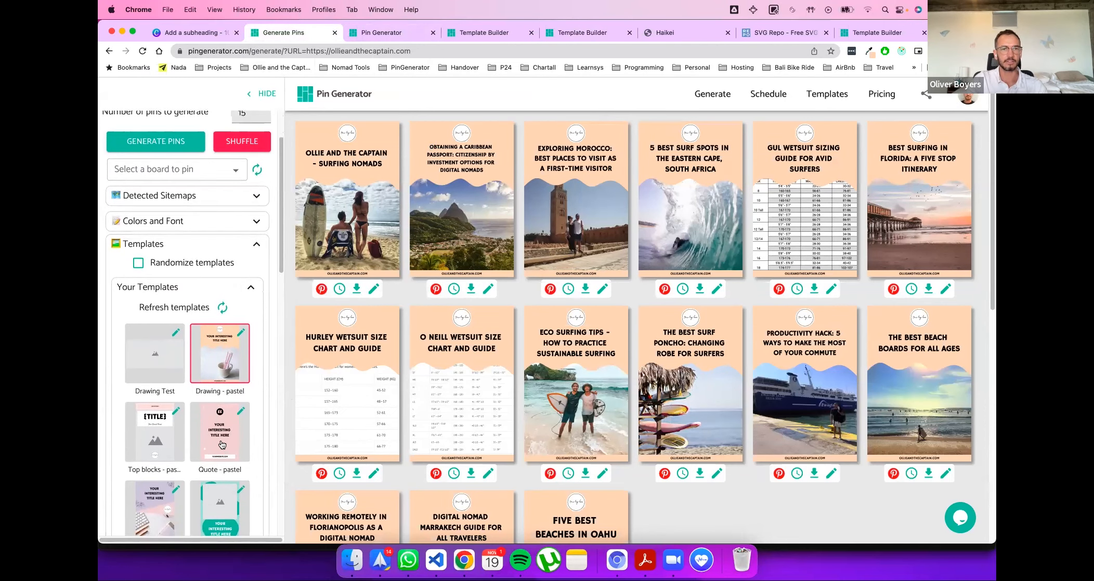
pyautogui.click(242, 359)
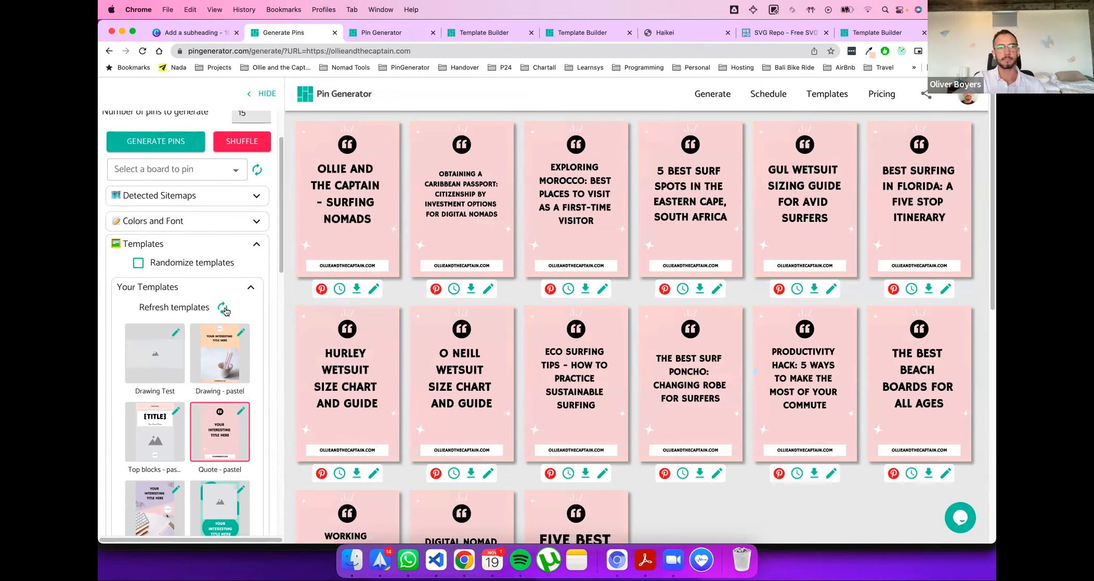
# Step: Refresh your templates, apply only the Test template to the pins, and check the generated titles and short URLs
pyautogui.click(223, 307)
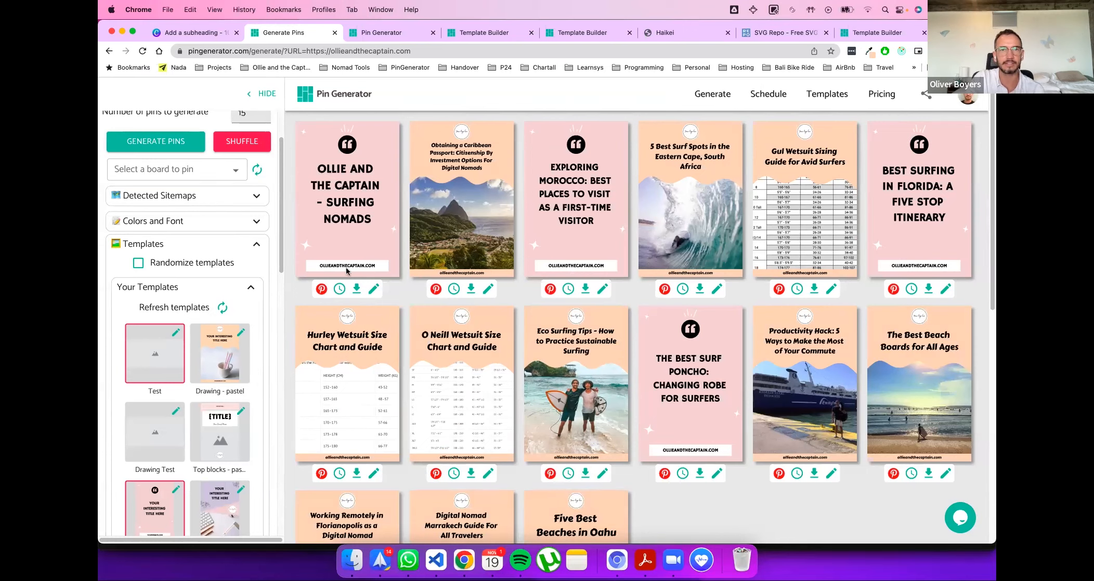
pyautogui.click(166, 507)
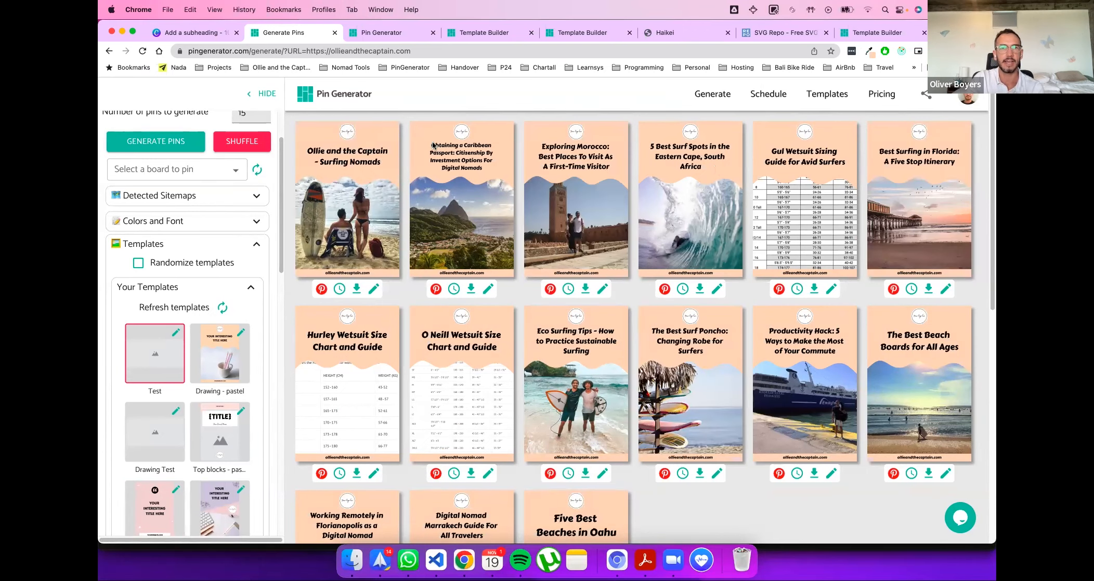
pyautogui.moveTo(317, 149); pyautogui.dragTo(319, 232)
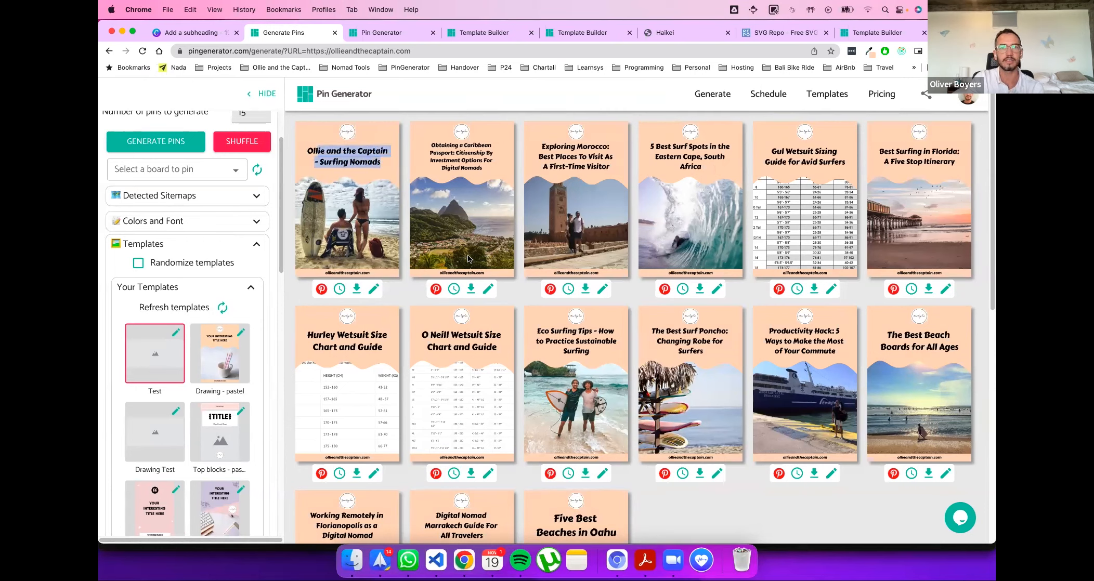
pyautogui.moveTo(440, 274); pyautogui.dragTo(491, 275)
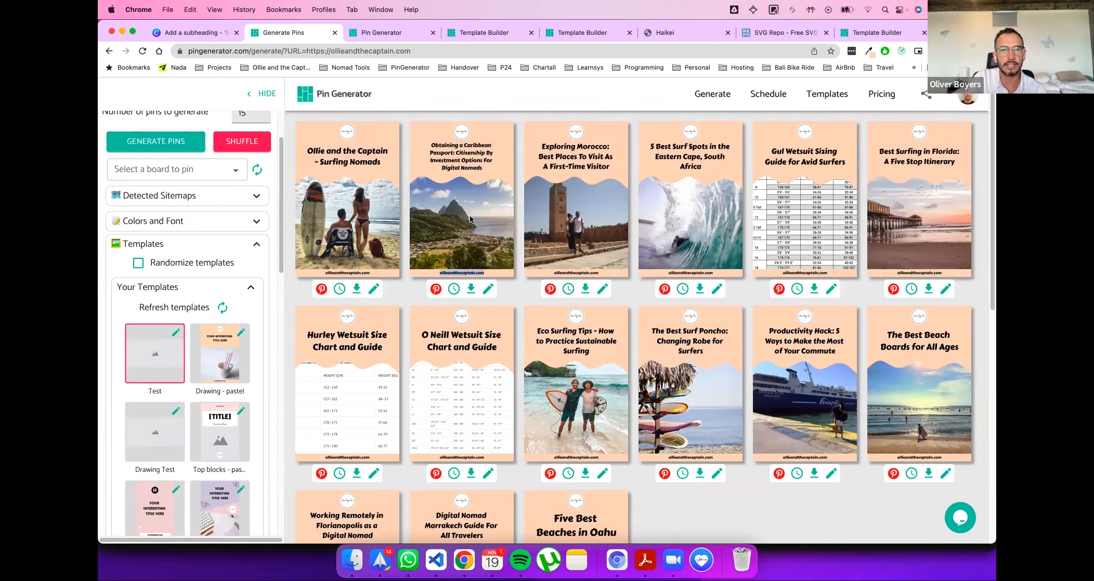
pyautogui.click(460, 270)
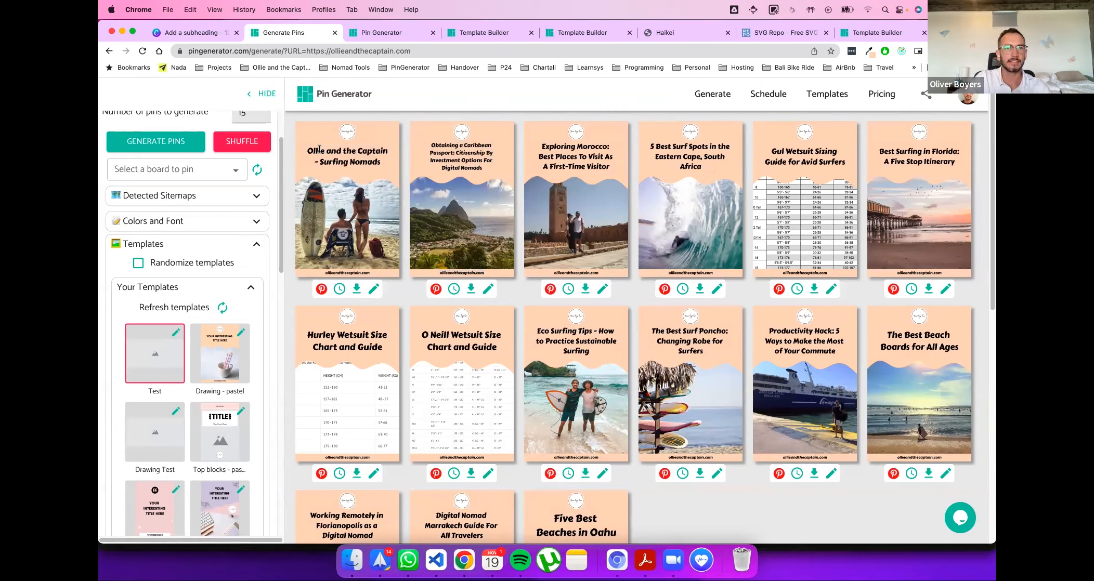
# Step: Compare the Drawing - pastel template with the Test template and set the Test template's title text to uppercase
pyautogui.click(491, 32)
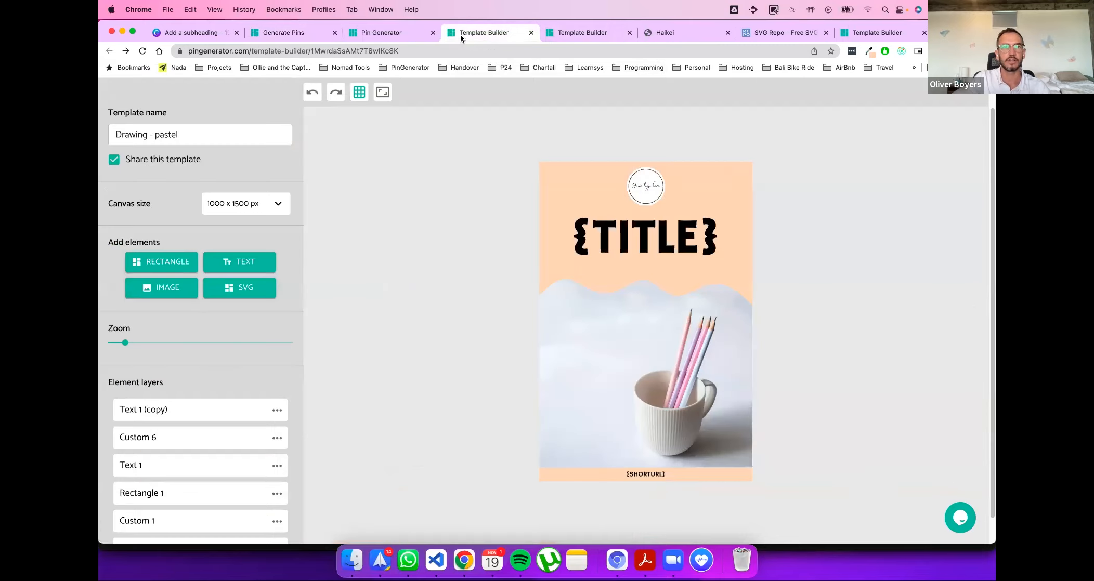
pyautogui.click(576, 33)
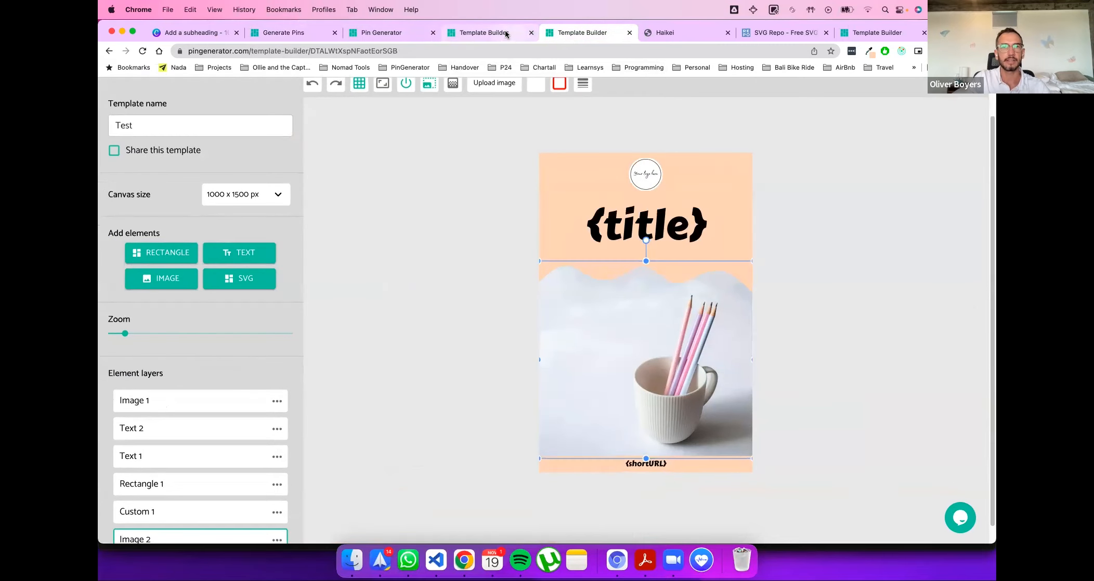
pyautogui.click(504, 168)
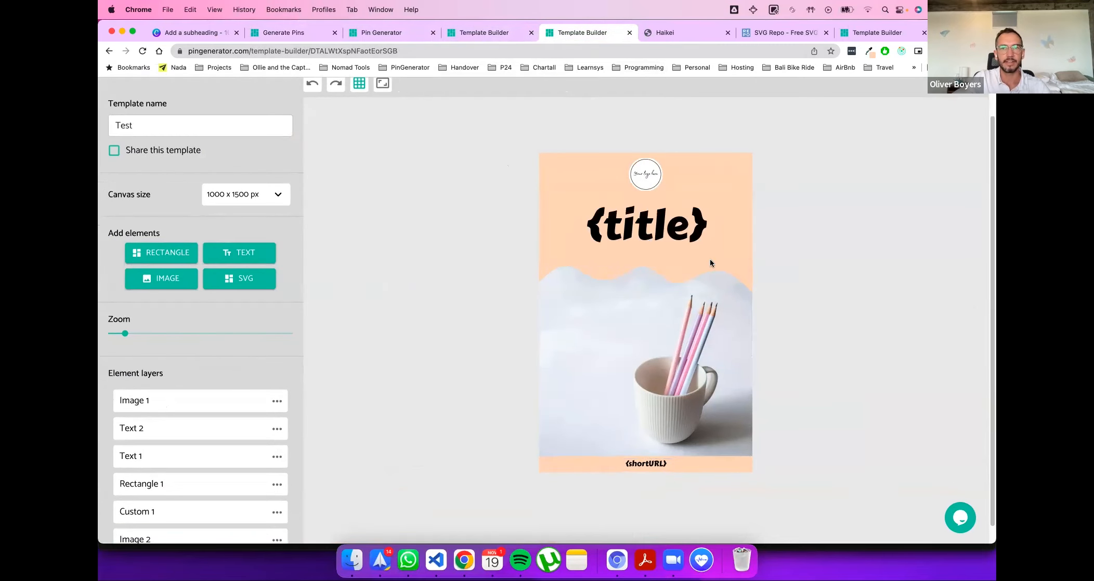
pyautogui.click(679, 223)
pyautogui.scroll(2, 470, 213)
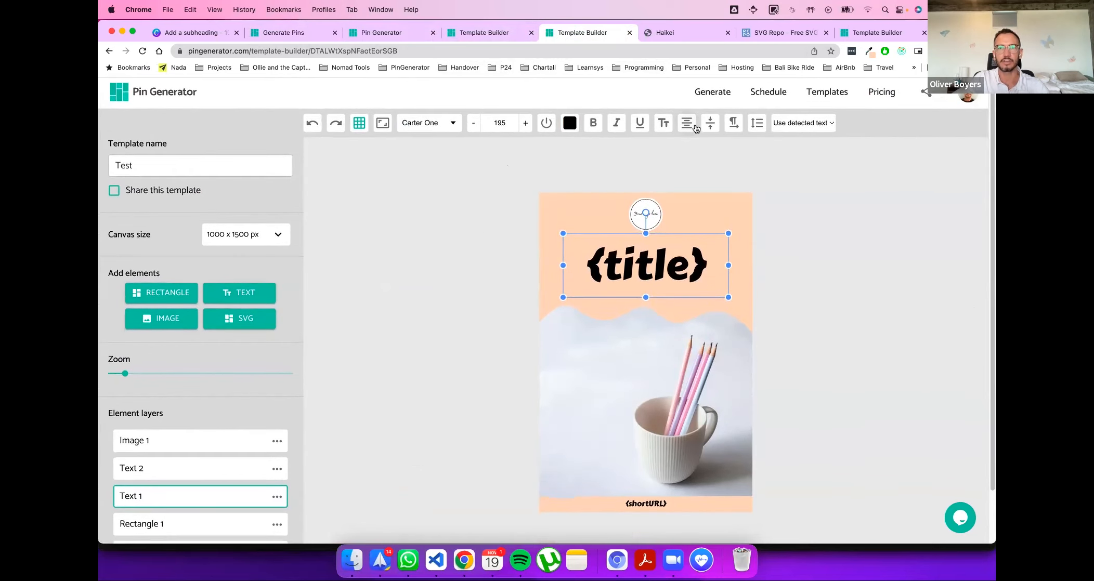
pyautogui.click(663, 125)
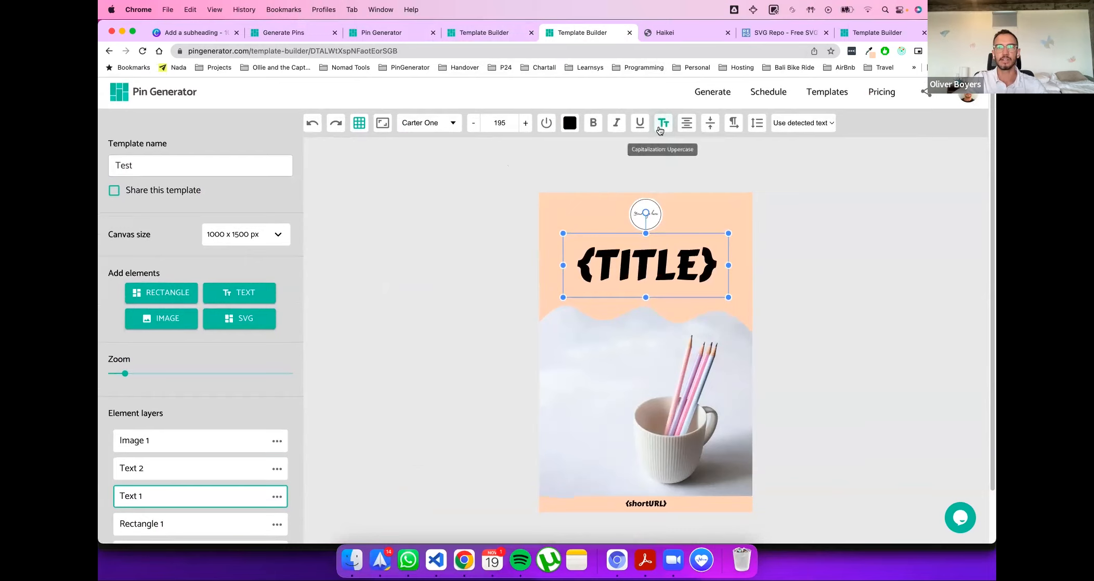
pyautogui.click(661, 129)
pyautogui.click(668, 131)
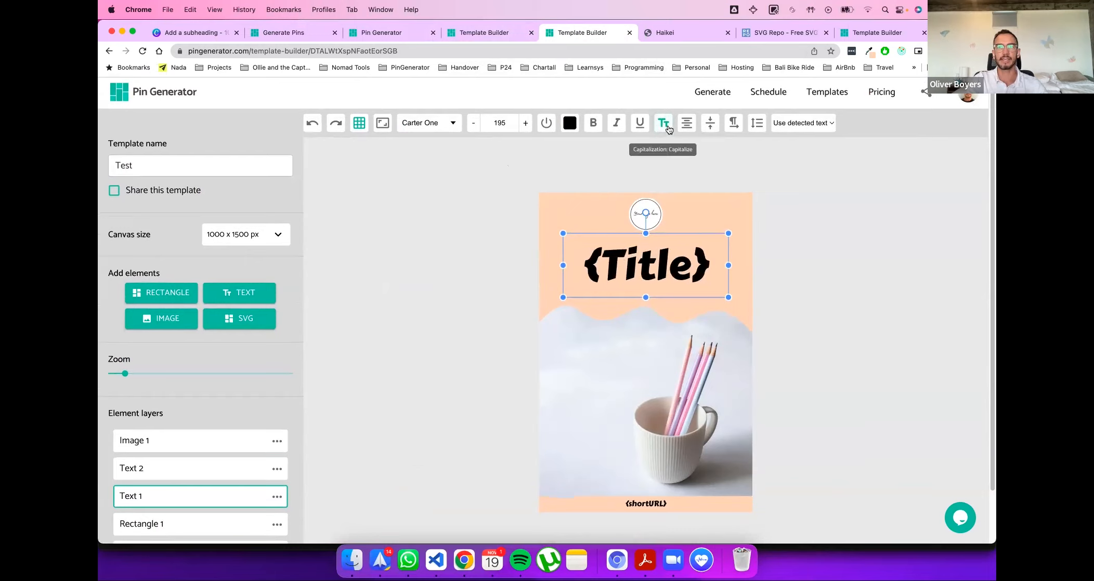
pyautogui.click(668, 130)
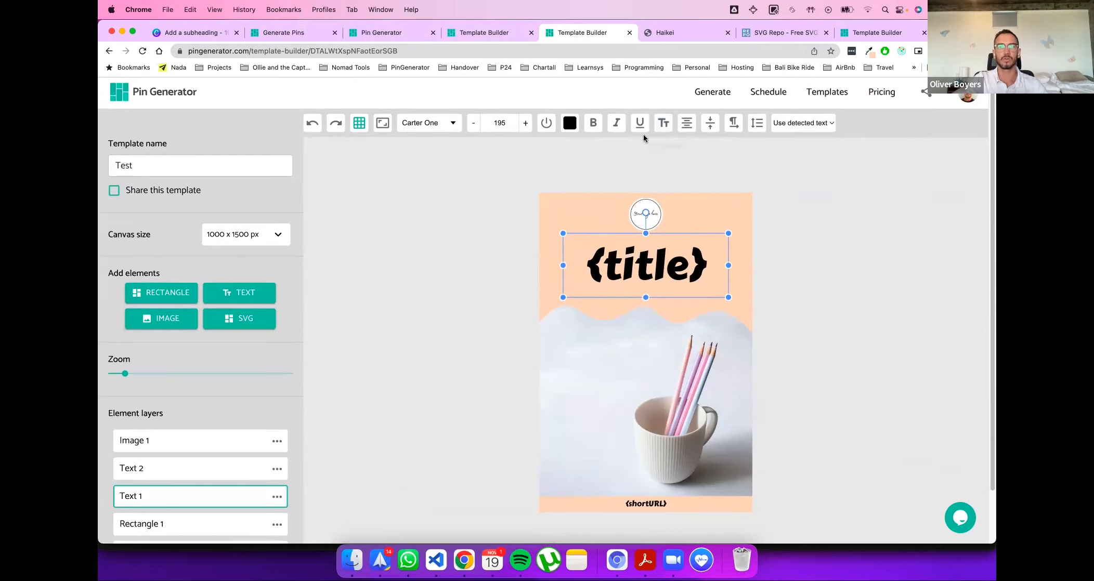
pyautogui.click(665, 128)
# Step: Set the short URL text at the foot of the Test template to uppercase
pyautogui.scroll(-3, 648, 423)
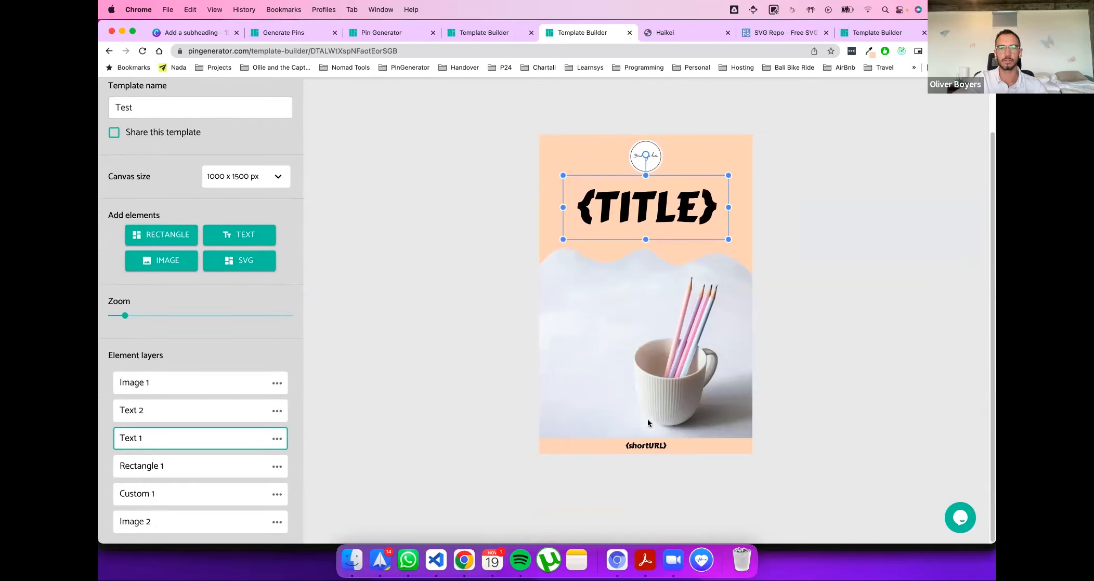
pyautogui.click(642, 444)
pyautogui.scroll(3, 896, 135)
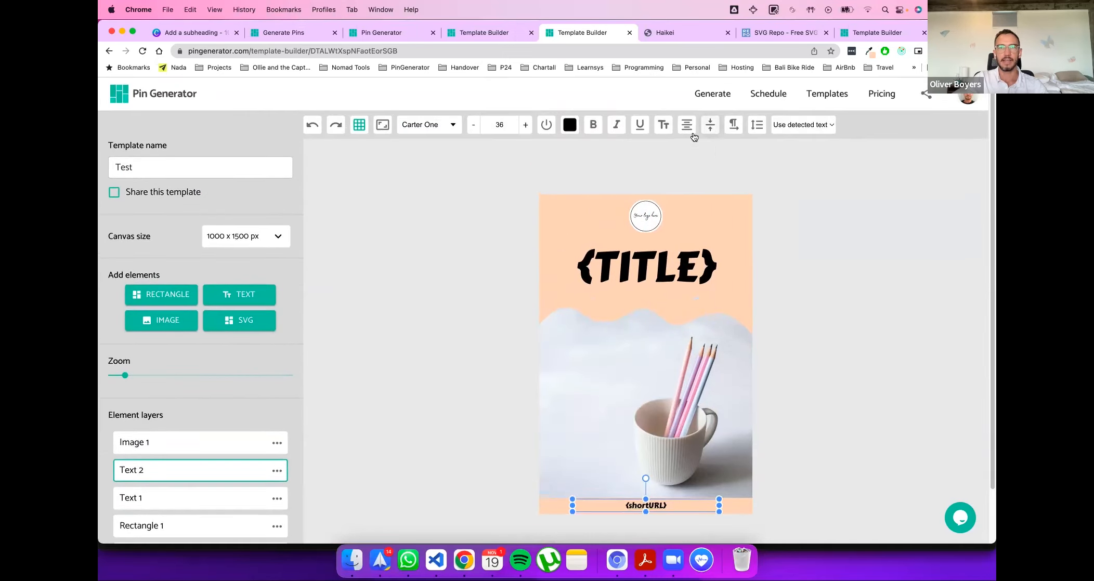
pyautogui.click(670, 128)
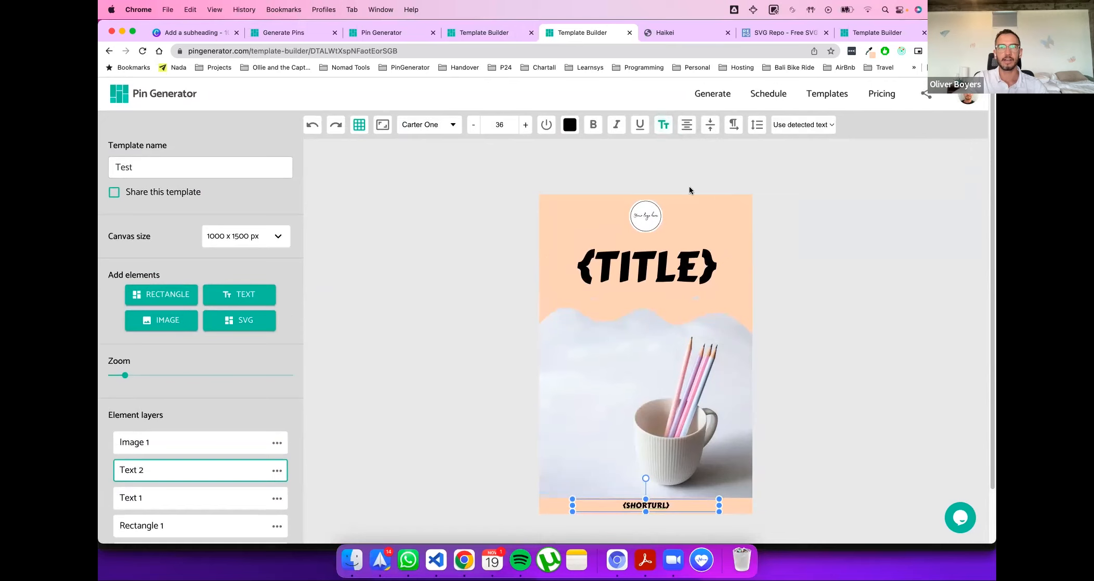
# Step: Change the title text of the Test template to a heavy, upright condensed font
pyautogui.click(647, 266)
pyautogui.click(443, 123)
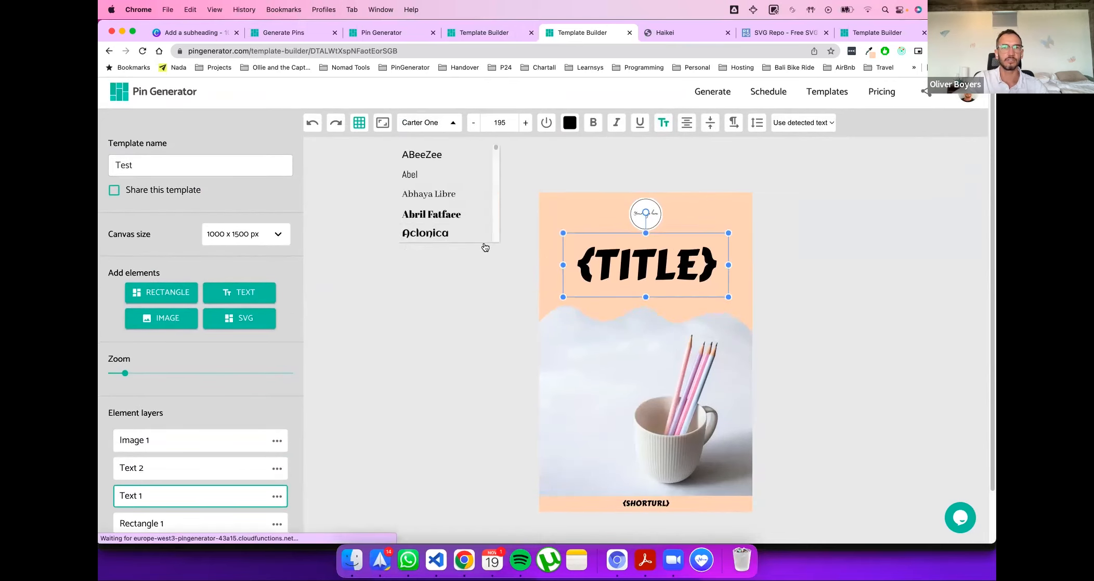
pyautogui.scroll(-10, 470, 229)
pyautogui.scroll(-20, 471, 225)
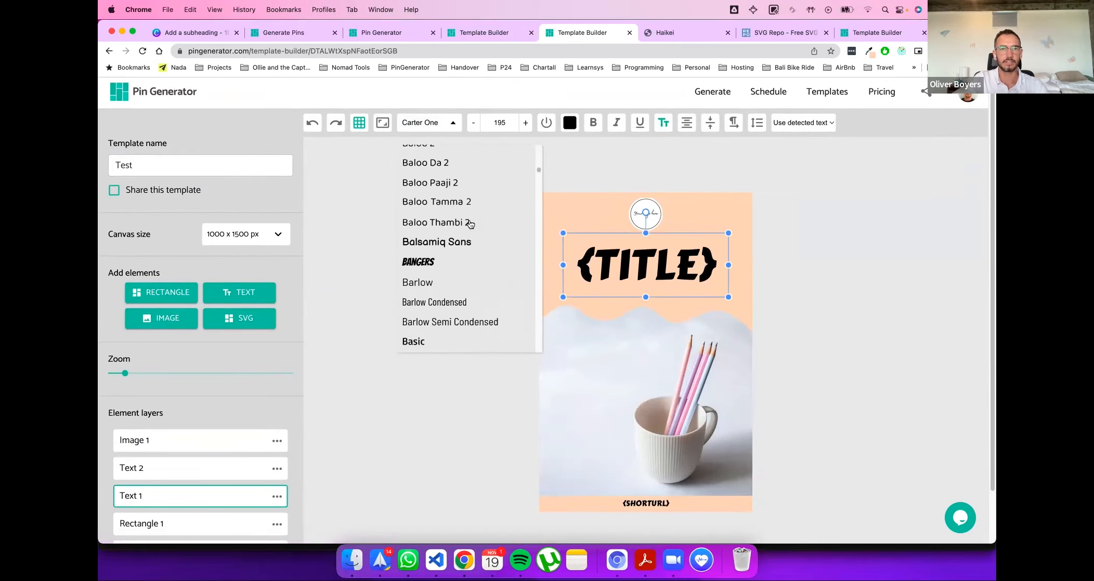
pyautogui.click(462, 298)
# Step: Give the short URL text the same condensed font as the title and deselect it
pyautogui.scroll(-2, 666, 430)
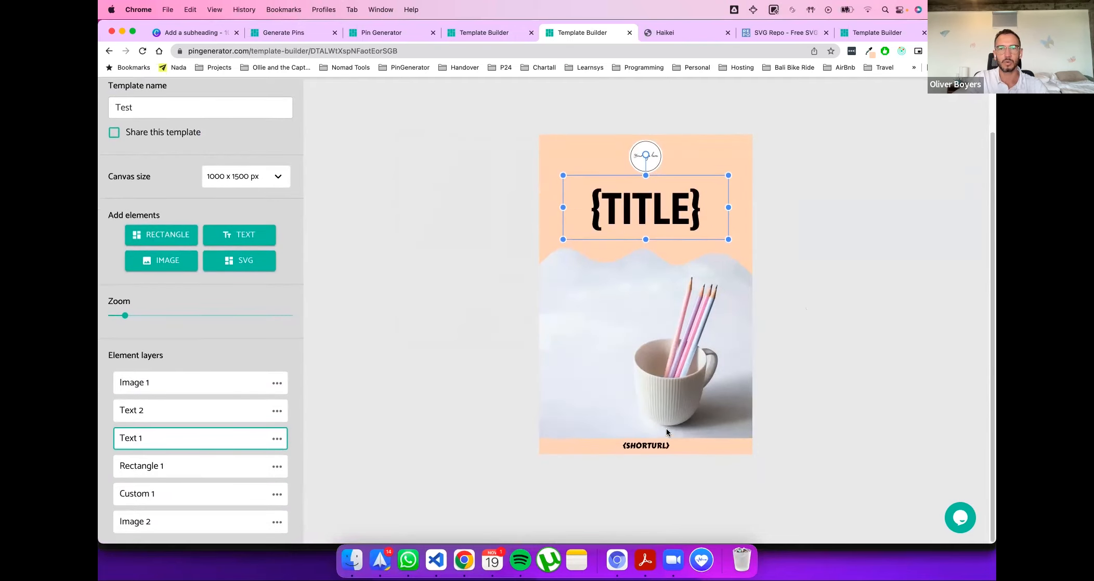
pyautogui.click(658, 445)
pyautogui.scroll(2, 524, 272)
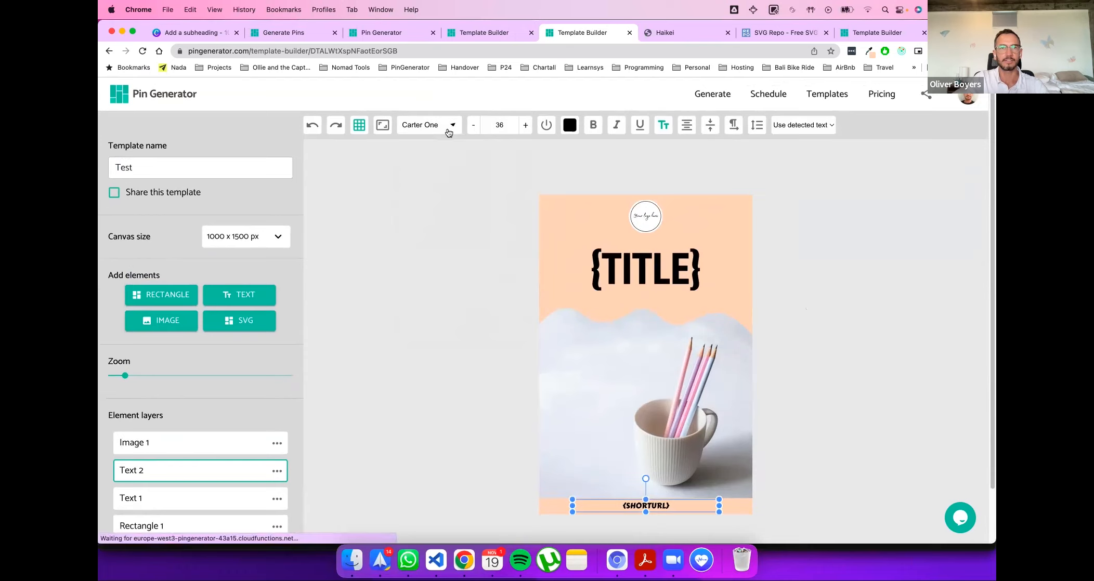
pyautogui.click(442, 125)
pyautogui.click(507, 299)
pyautogui.click(878, 322)
pyautogui.scroll(-2, 876, 320)
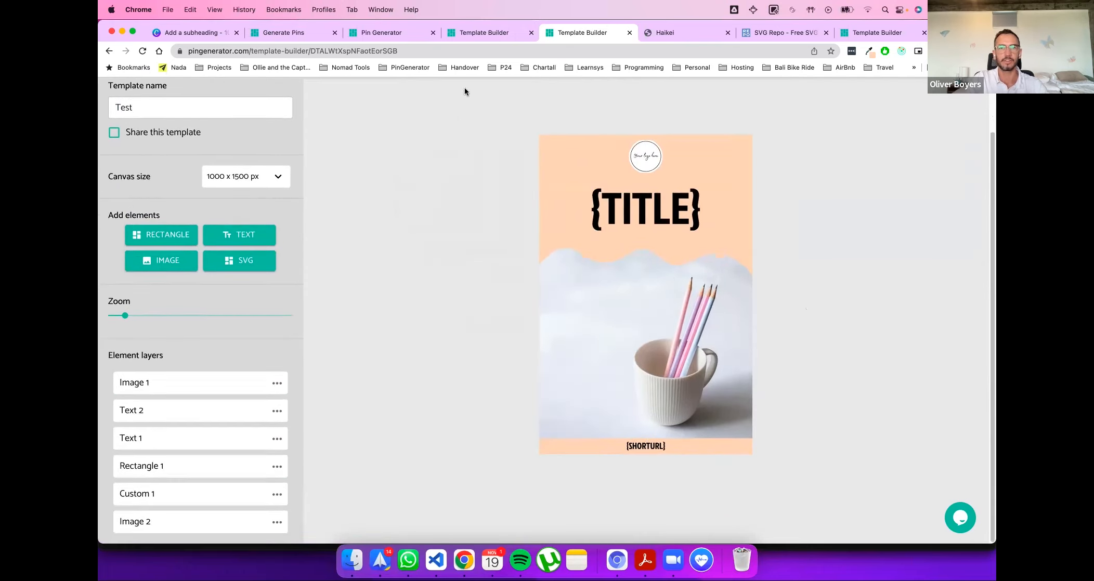
# Step: Refresh the custom templates on the Generate Pins page and review the pins generated with the updated Test template
pyautogui.click(301, 32)
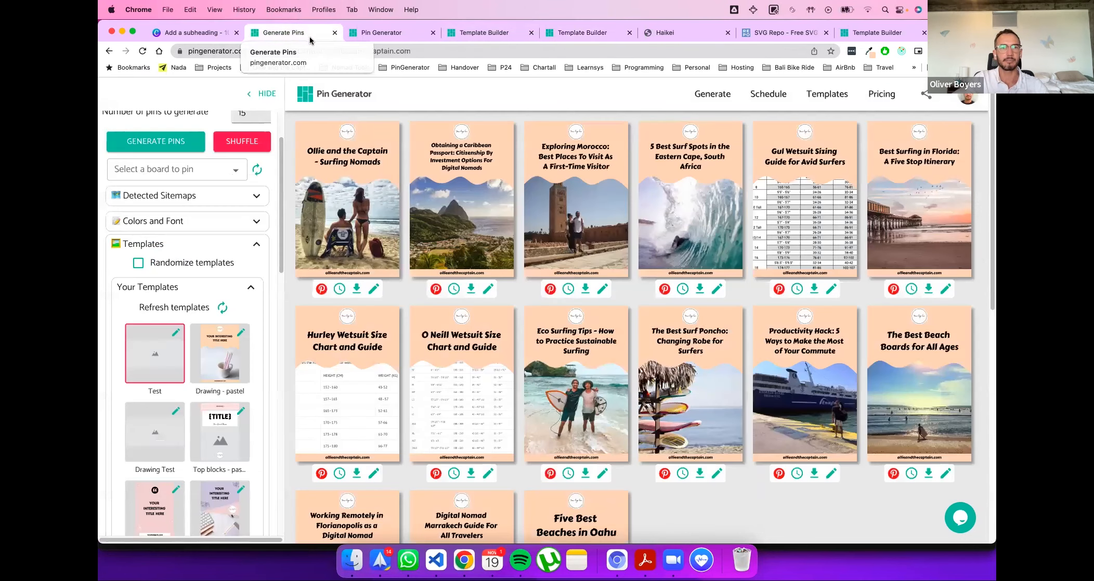
pyautogui.click(222, 309)
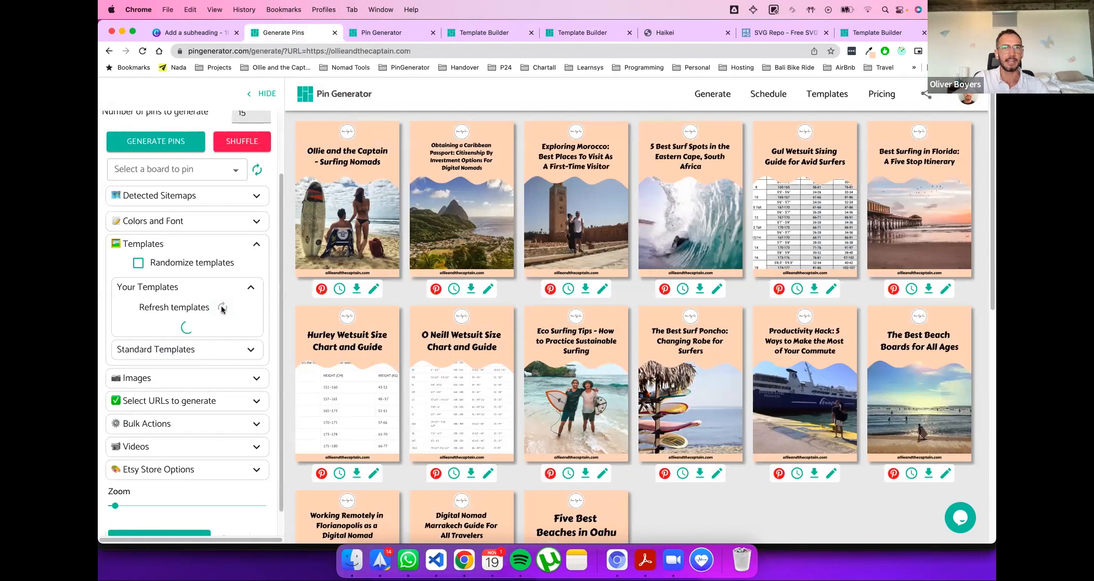
pyautogui.moveTo(311, 151); pyautogui.dragTo(377, 165)
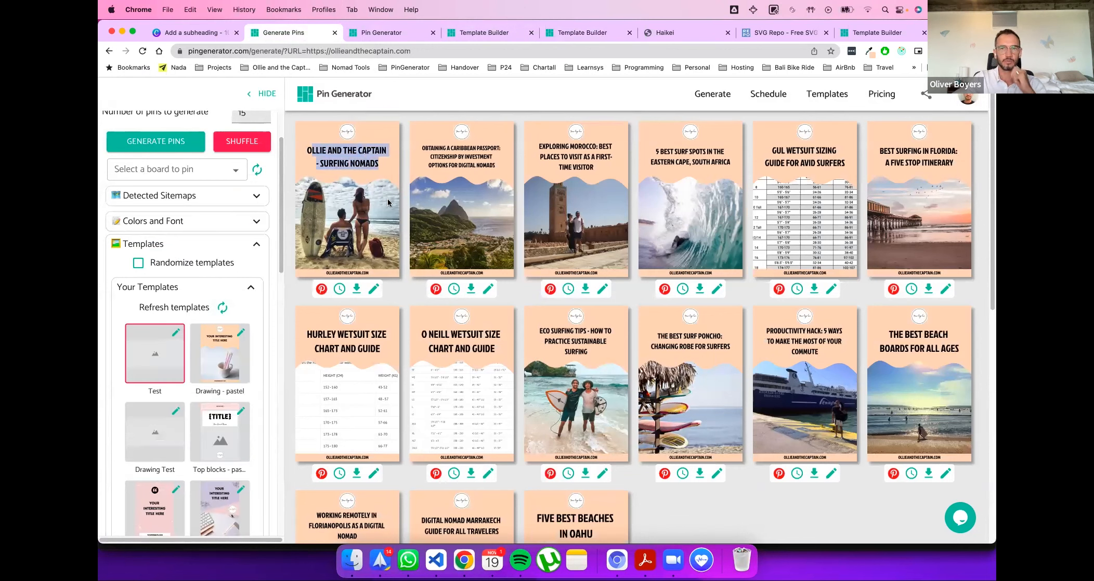
pyautogui.scroll(-1, 653, 405)
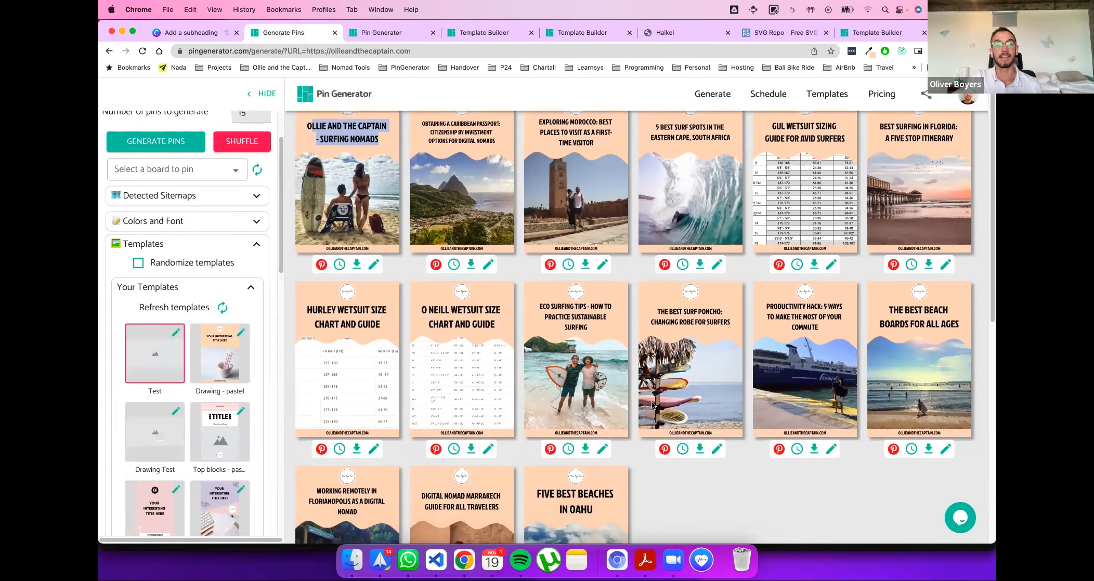
pyautogui.scroll(-4, 649, 401)
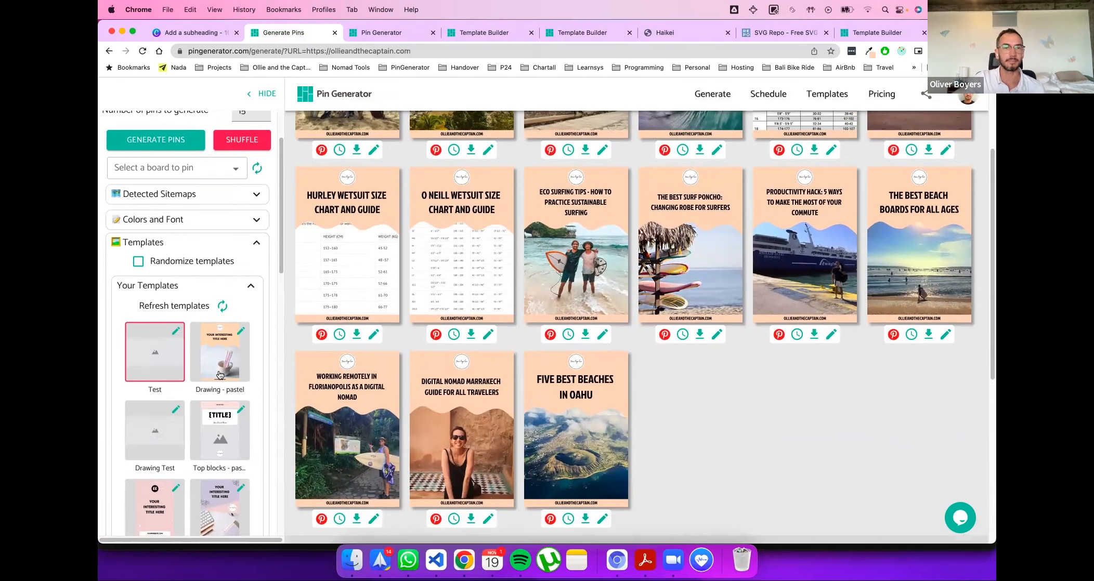
# Step: Deselect the Test template and generate the pins with Christmas tree close up, Holiday gift guide, Snow man and Christmas tree
pyautogui.scroll(-10, 219, 375)
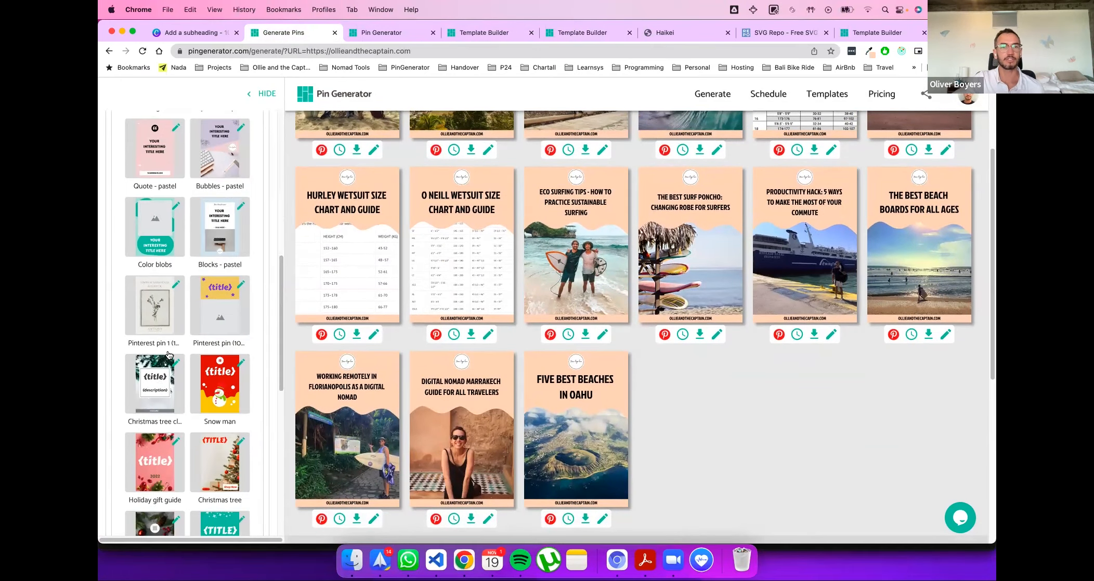
pyautogui.scroll(5, 168, 355)
pyautogui.scroll(3, 352, 257)
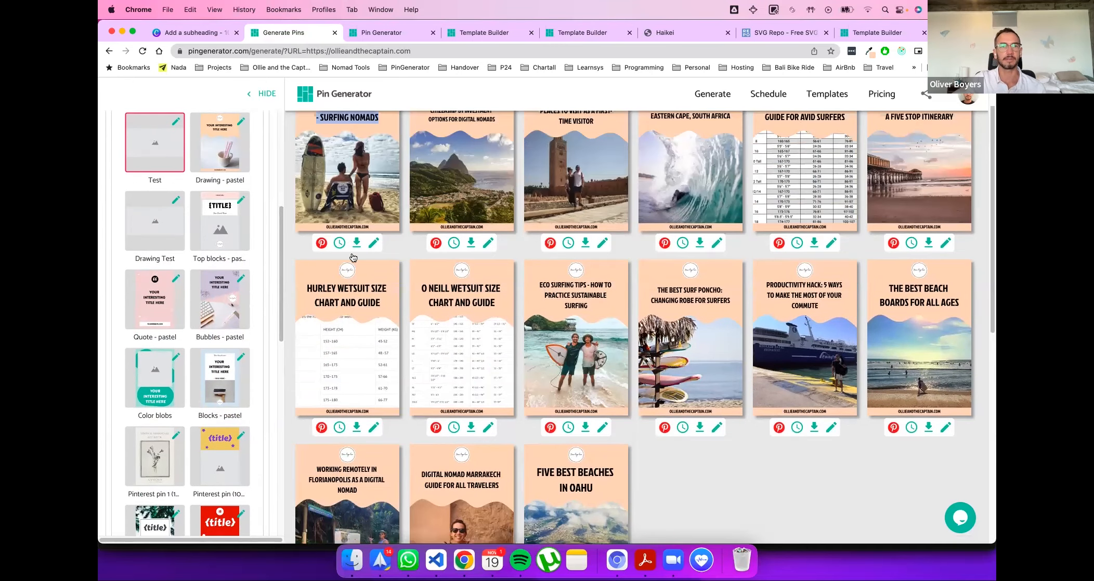
pyautogui.scroll(2, 225, 334)
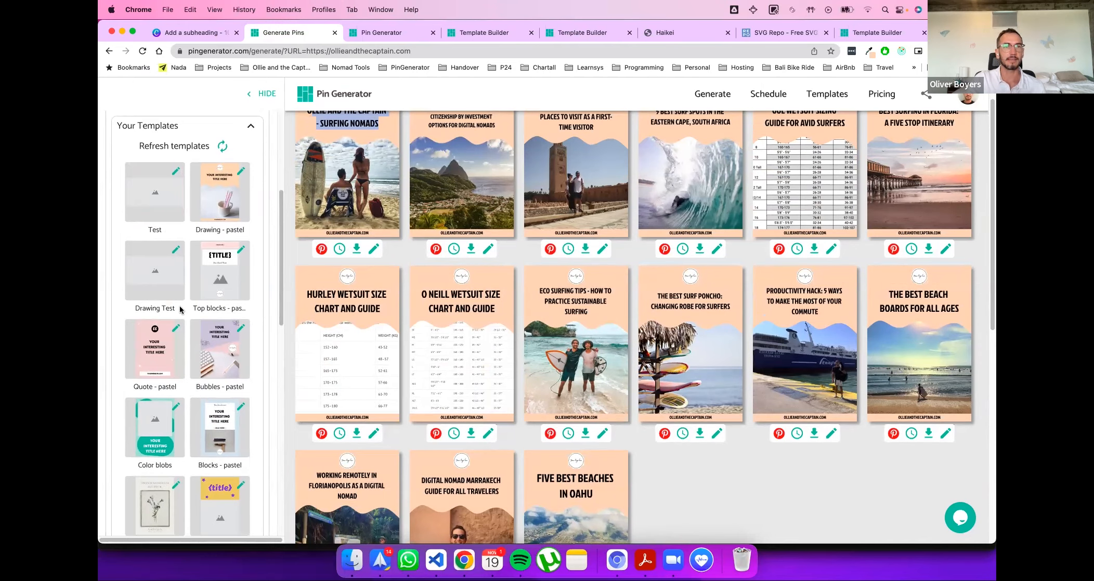
pyautogui.scroll(-10, 171, 312)
pyautogui.click(180, 352)
pyautogui.click(158, 400)
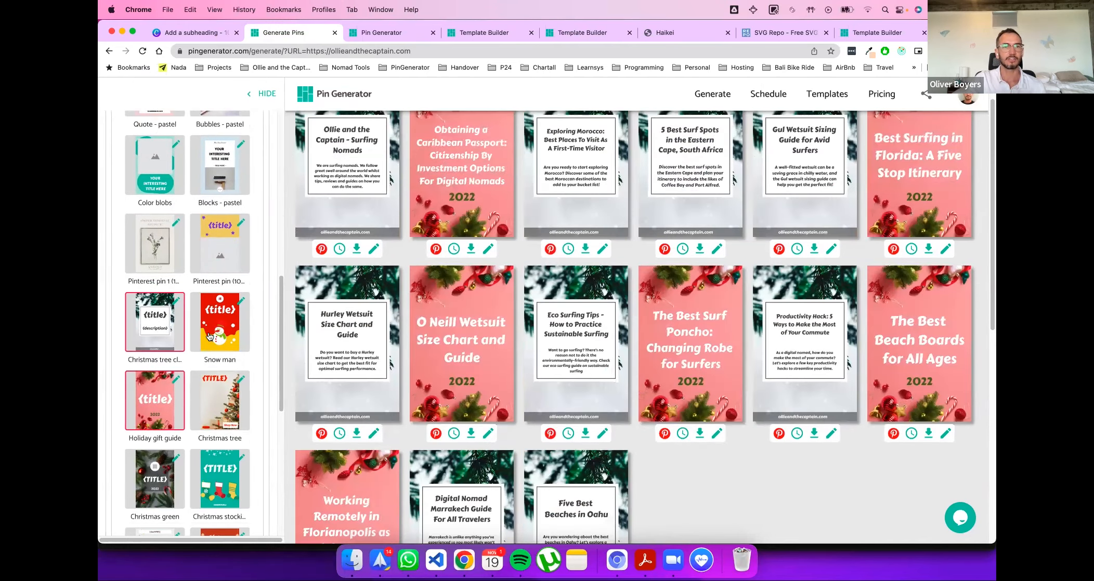
pyautogui.click(214, 333)
pyautogui.click(199, 398)
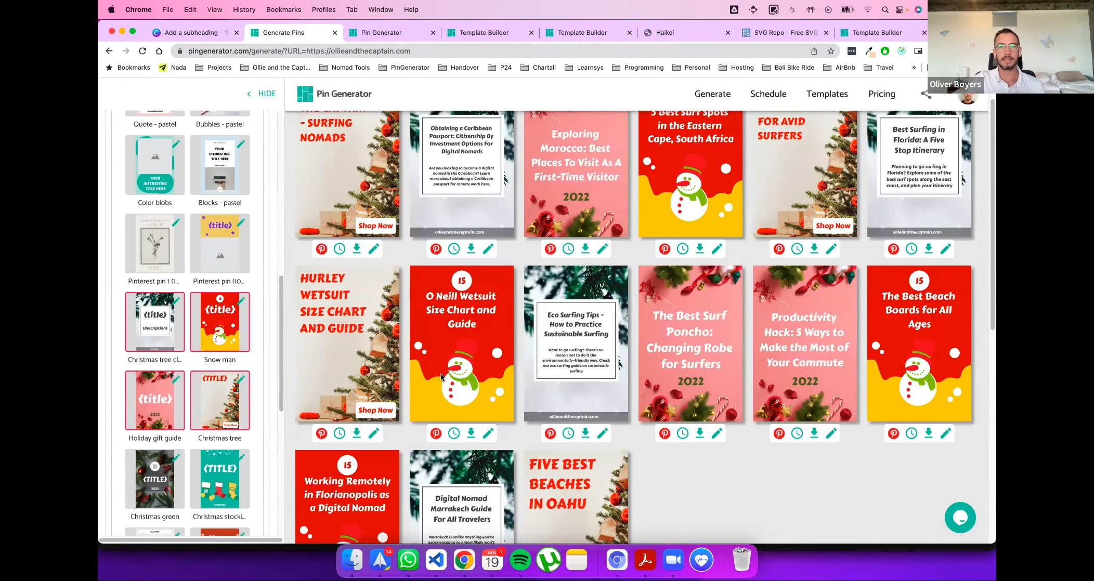
pyautogui.scroll(2, 457, 377)
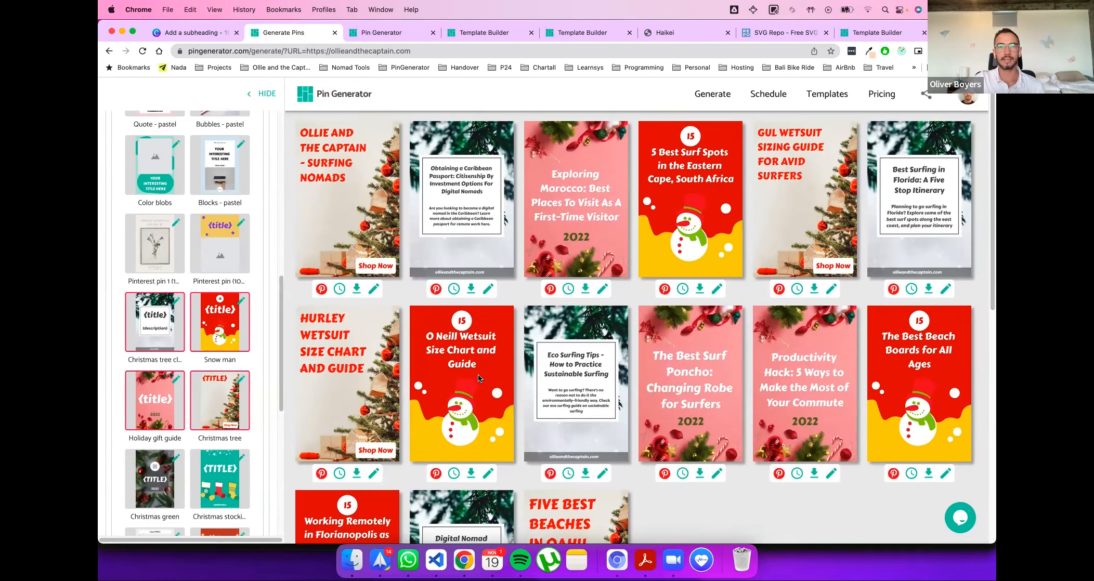
# Step: Switch to the Canva design and look over its pages of pin layouts
pyautogui.click(189, 32)
pyautogui.scroll(-2, 626, 301)
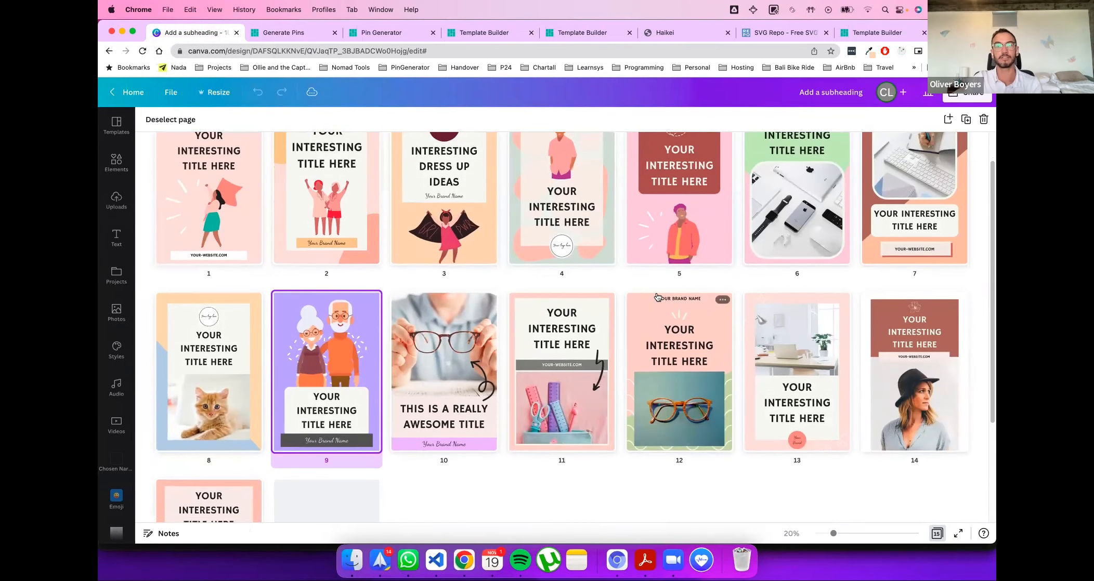
pyautogui.scroll(2, 624, 285)
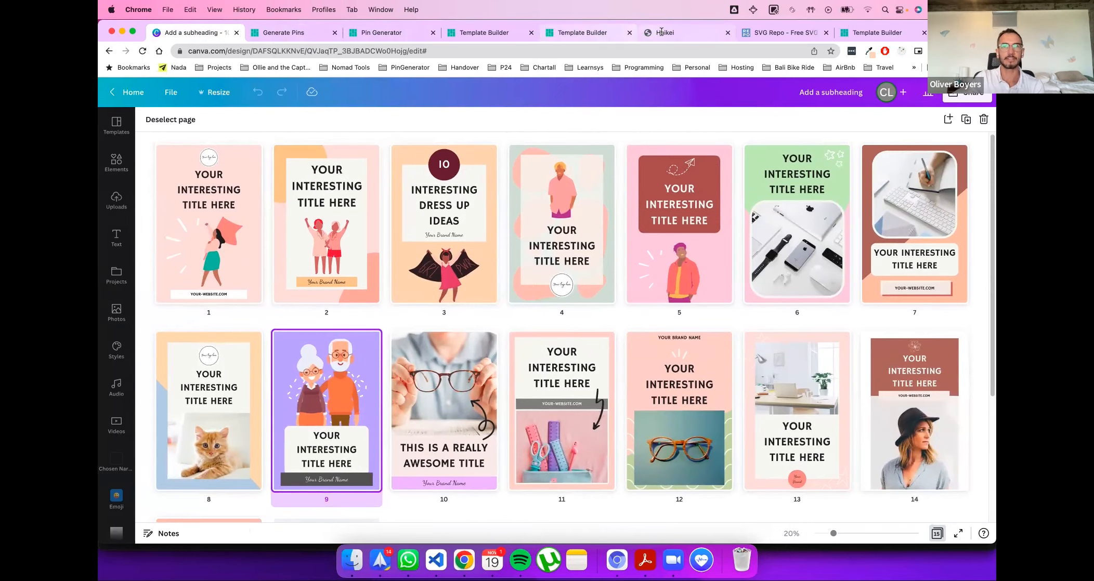
# Step: Open the Templates page from the template builder and browse both the shared templates and your own templates
pyautogui.click(508, 34)
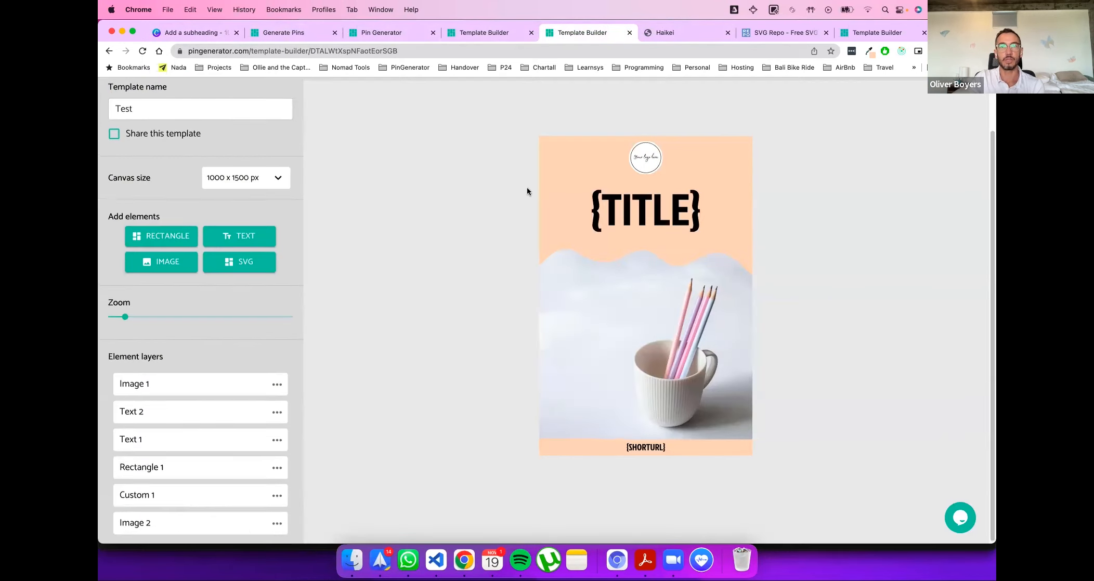
pyautogui.scroll(2, 676, 192)
pyautogui.click(828, 95)
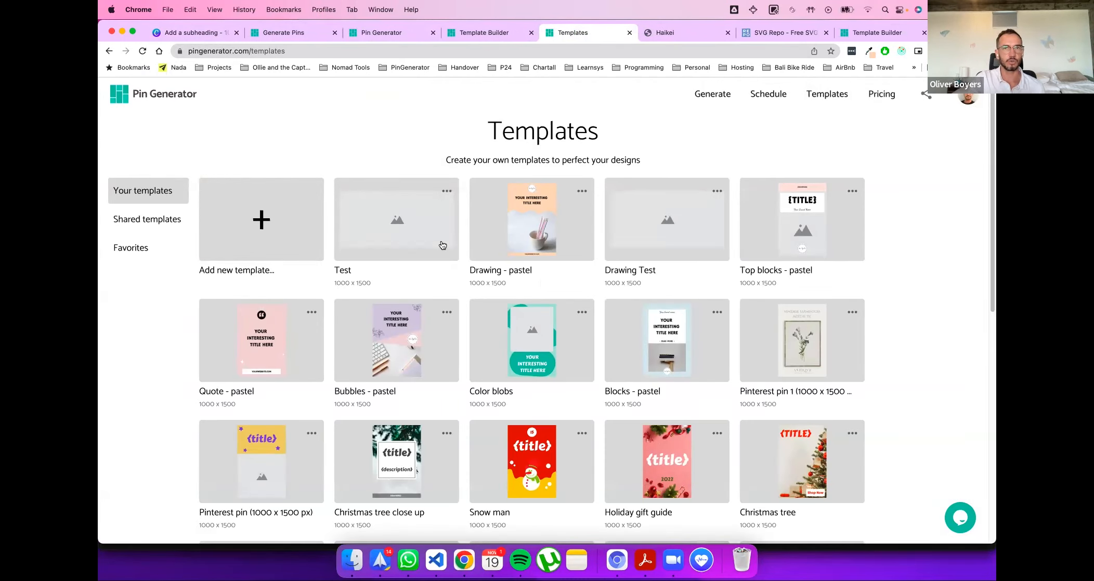
pyautogui.scroll(-1, 251, 470)
pyautogui.scroll(1, 241, 314)
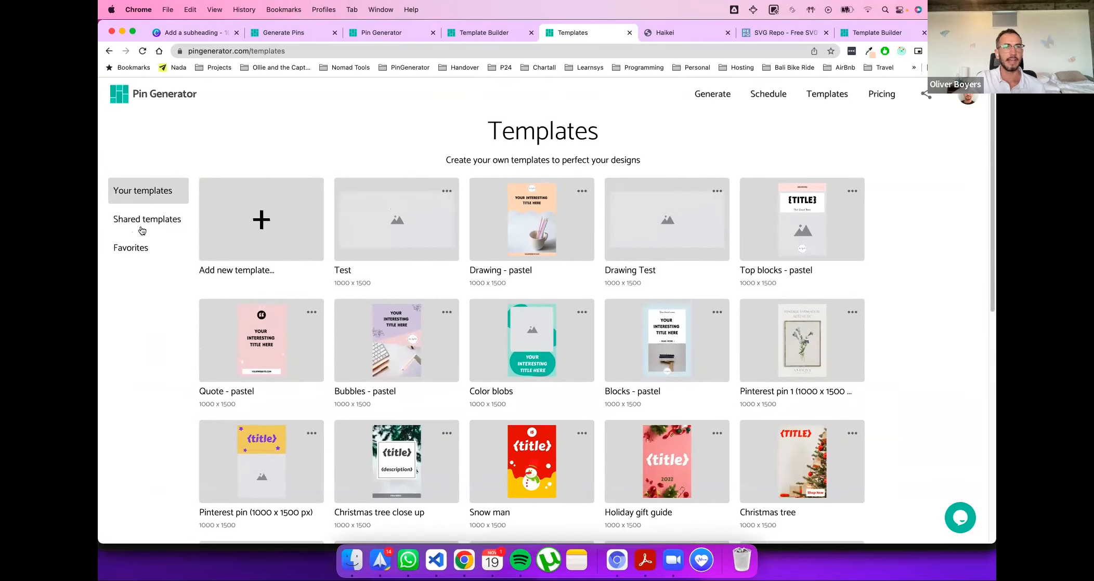
pyautogui.click(151, 223)
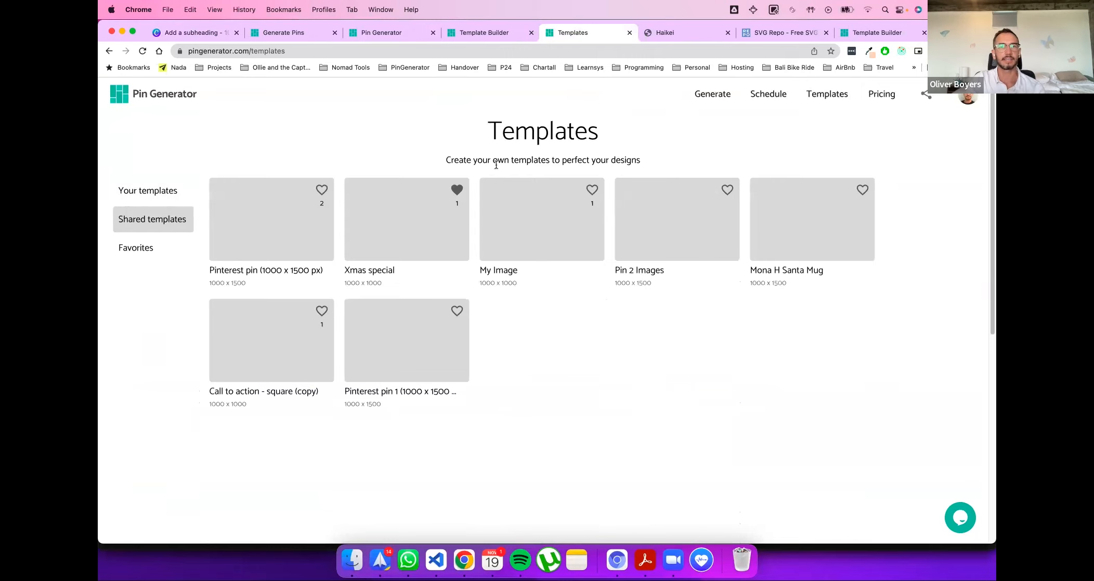
pyautogui.click(157, 192)
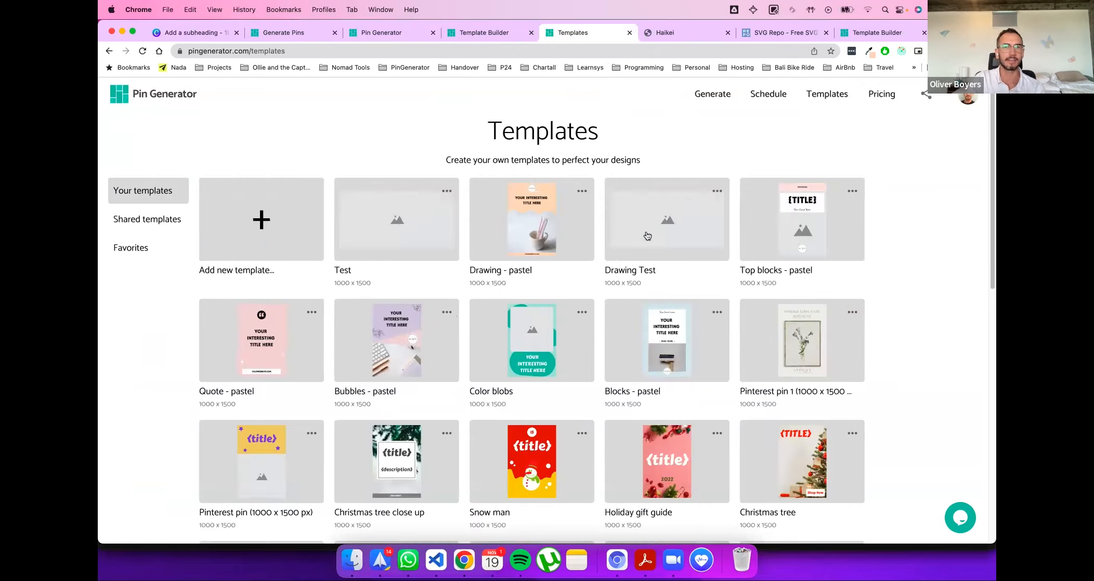
pyautogui.scroll(-10, 747, 253)
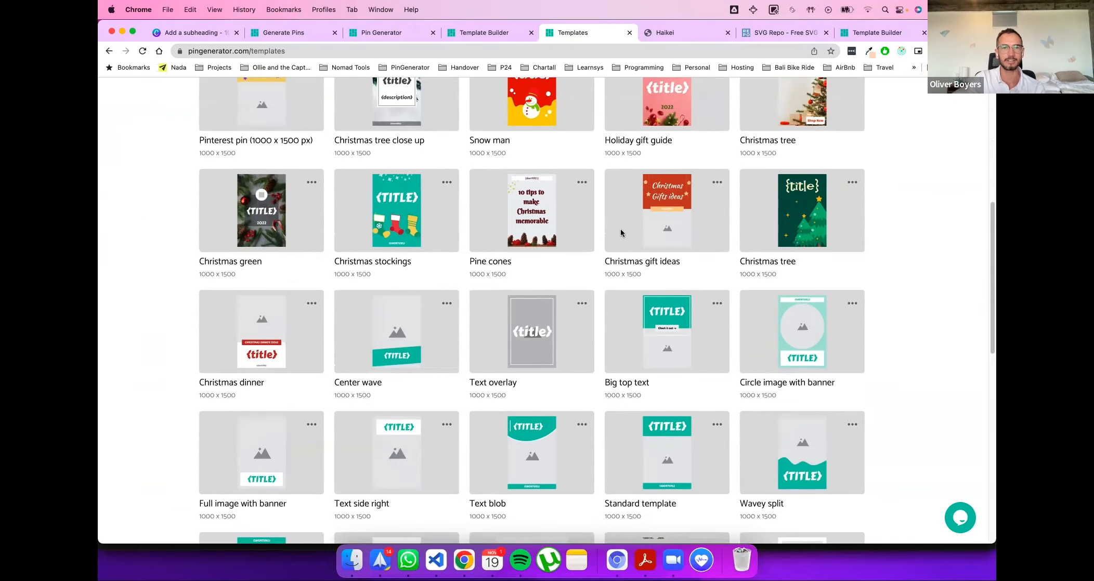
pyautogui.scroll(-5, 421, 379)
pyautogui.scroll(20, 431, 208)
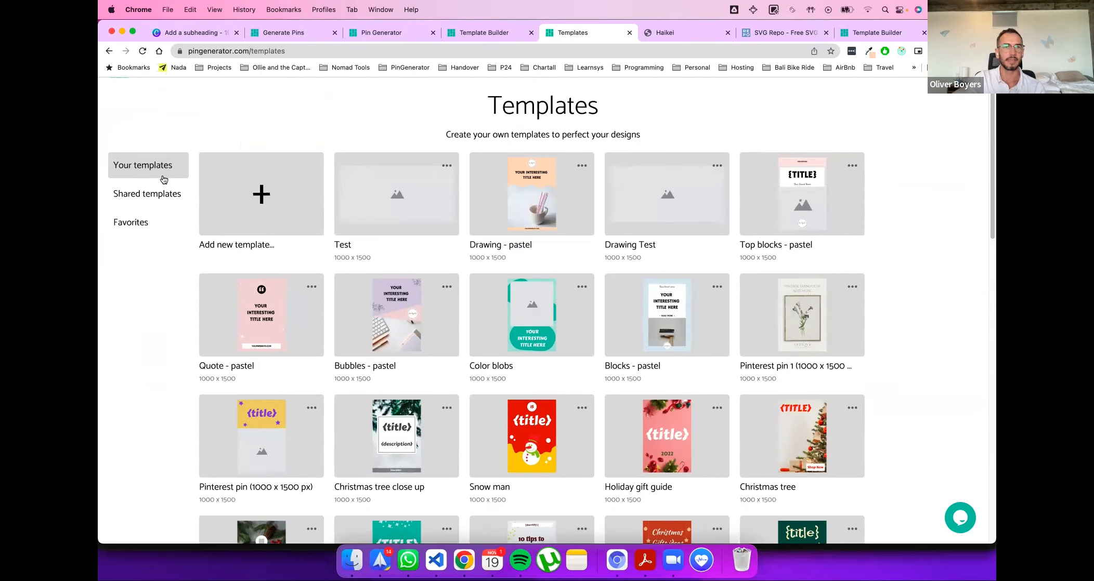
# Step: Check the shared and favorite templates and open a copy of the shared Pinterest pin 1 template in the builder
pyautogui.click(148, 193)
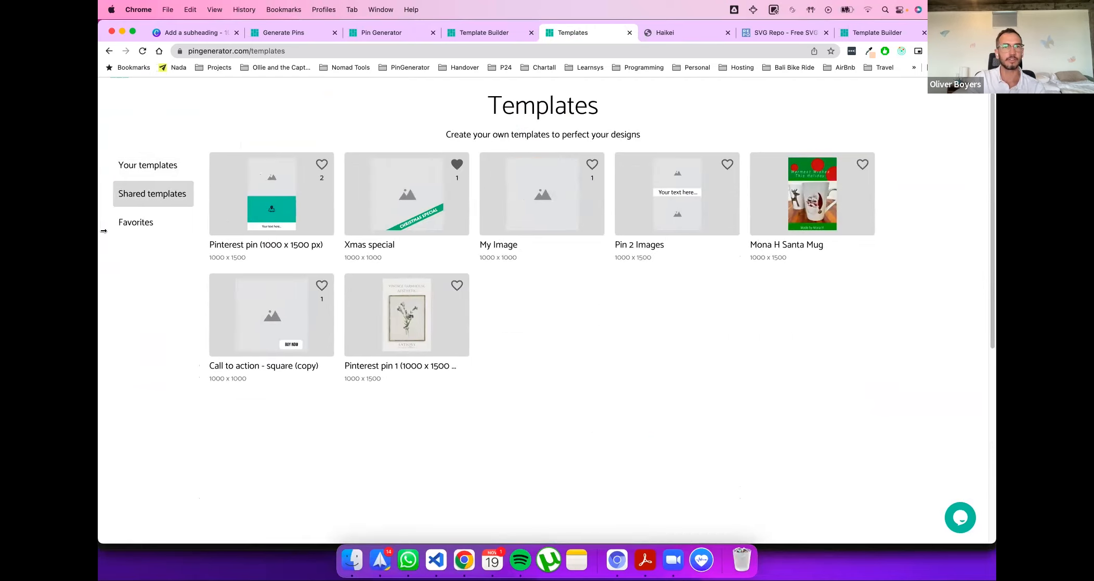
pyautogui.click(150, 224)
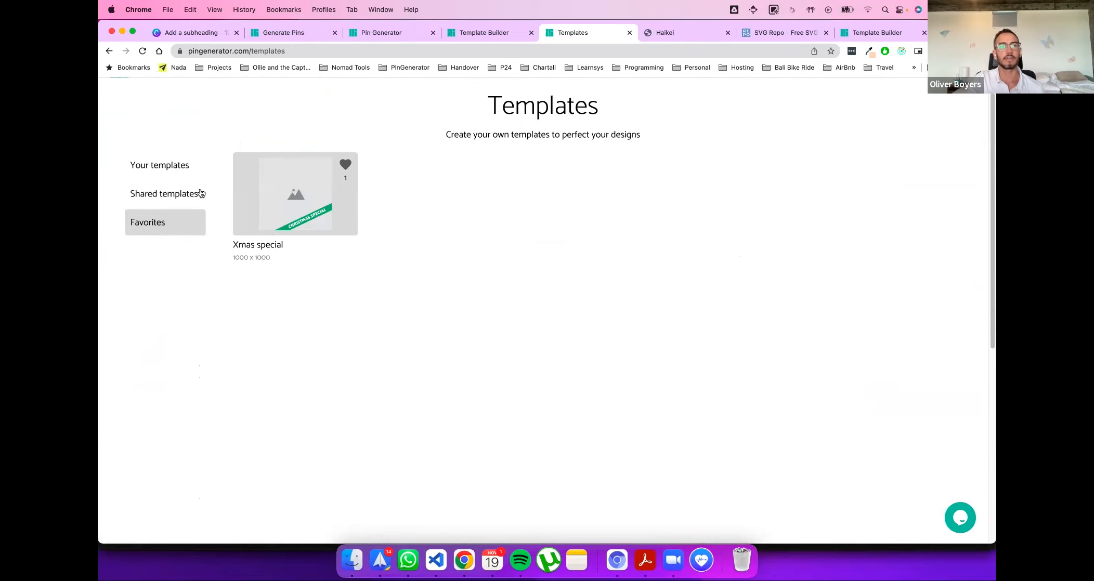
pyautogui.click(160, 194)
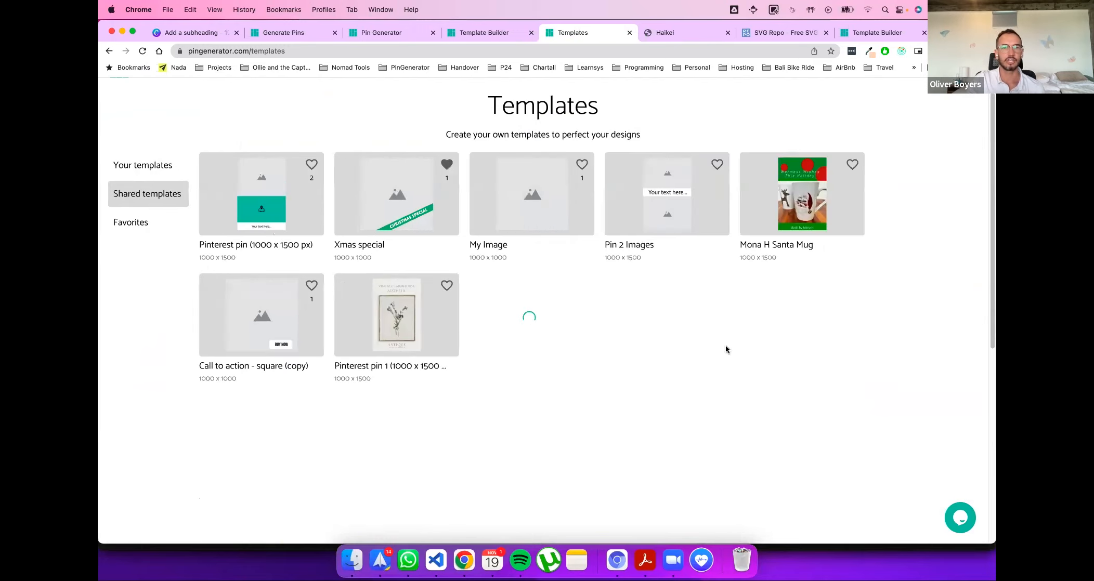
pyautogui.click(410, 313)
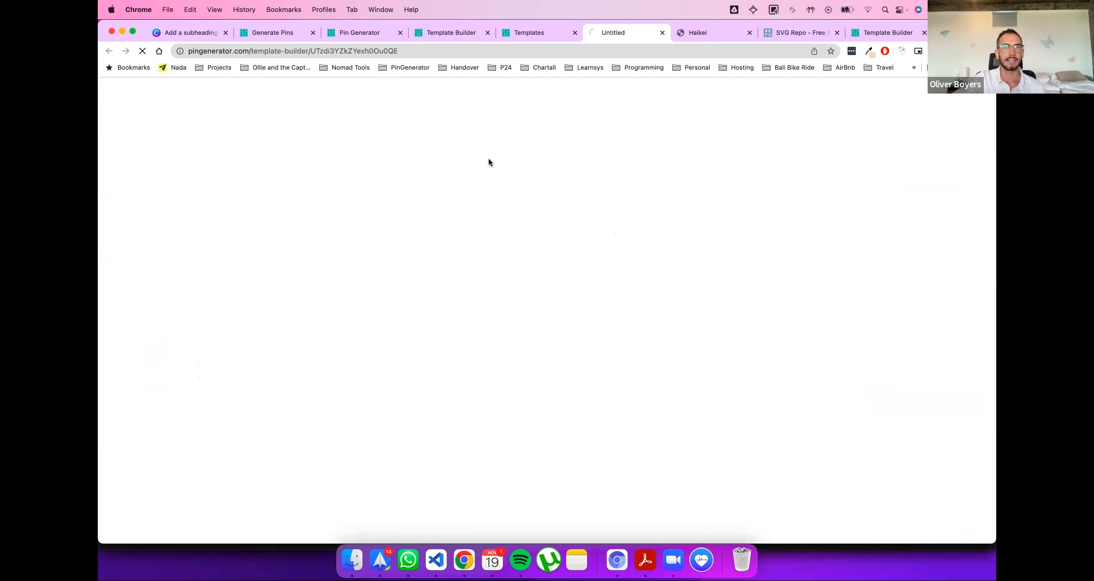
pyautogui.scroll(-1, 483, 275)
pyautogui.scroll(-1, 221, 319)
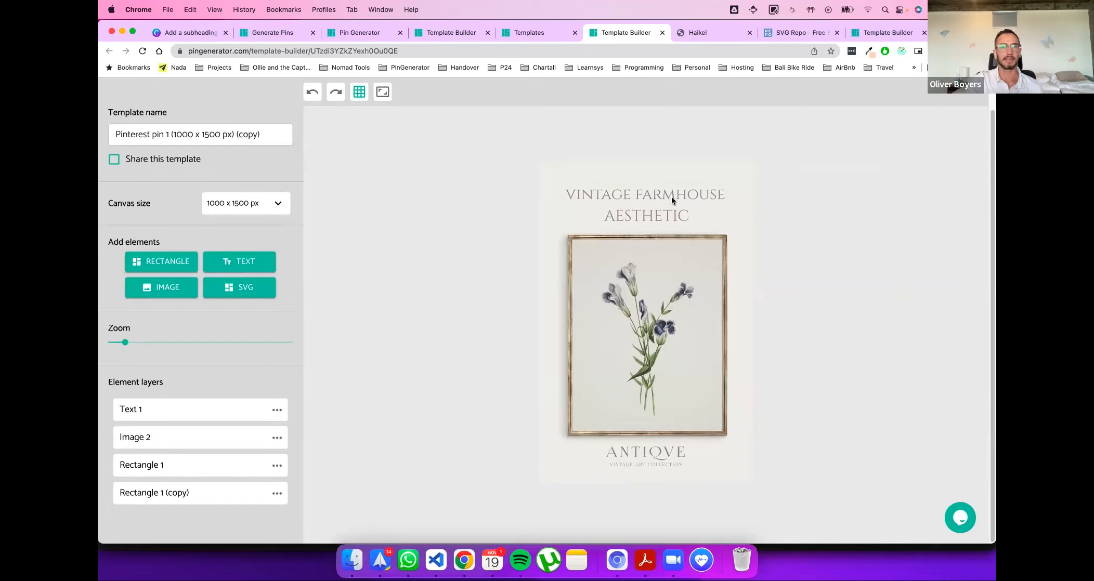
# Step: Rename the copied template as My template and return to the list of your templates
pyautogui.click(281, 134)
pyautogui.keyDown('shift'); pyautogui.click(132, 129); pyautogui.keyUp('shift')
pyautogui.keyDown('shift'); pyautogui.click(112, 133); pyautogui.keyUp('shift')
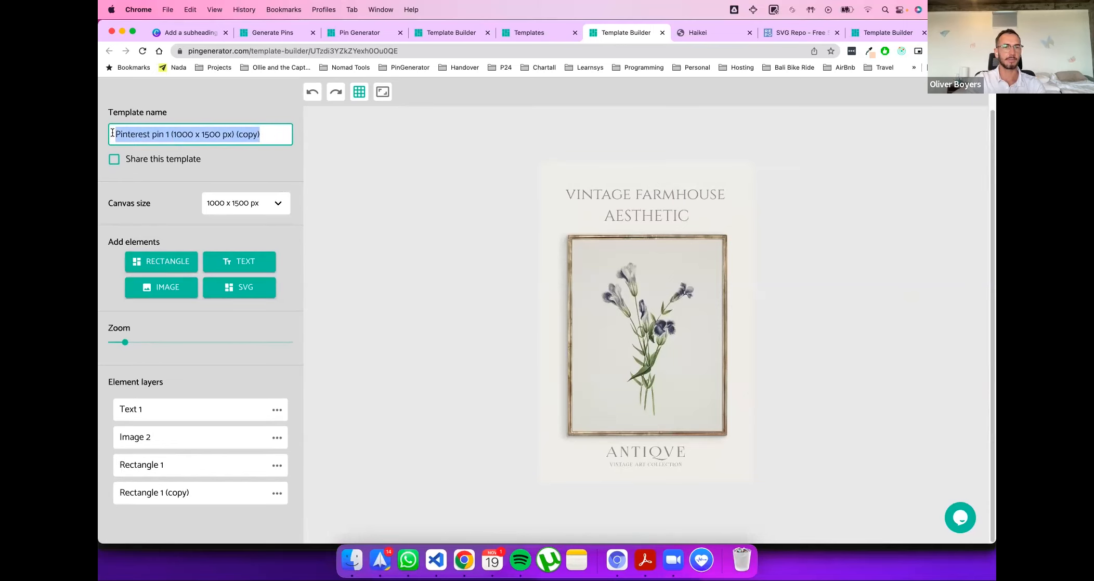
pyautogui.write('My template')
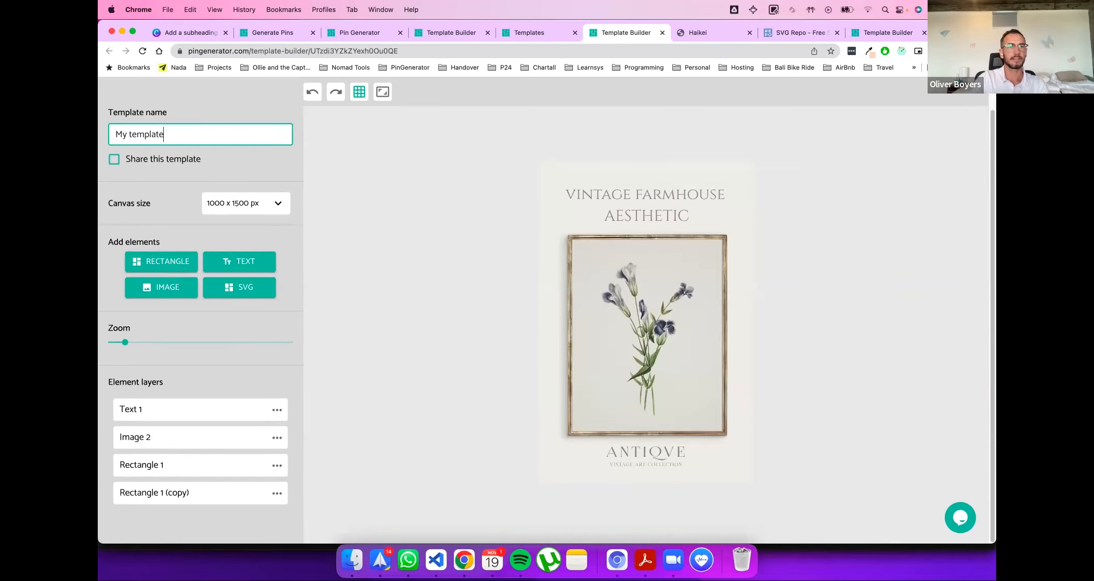
pyautogui.scroll(1, 520, 181)
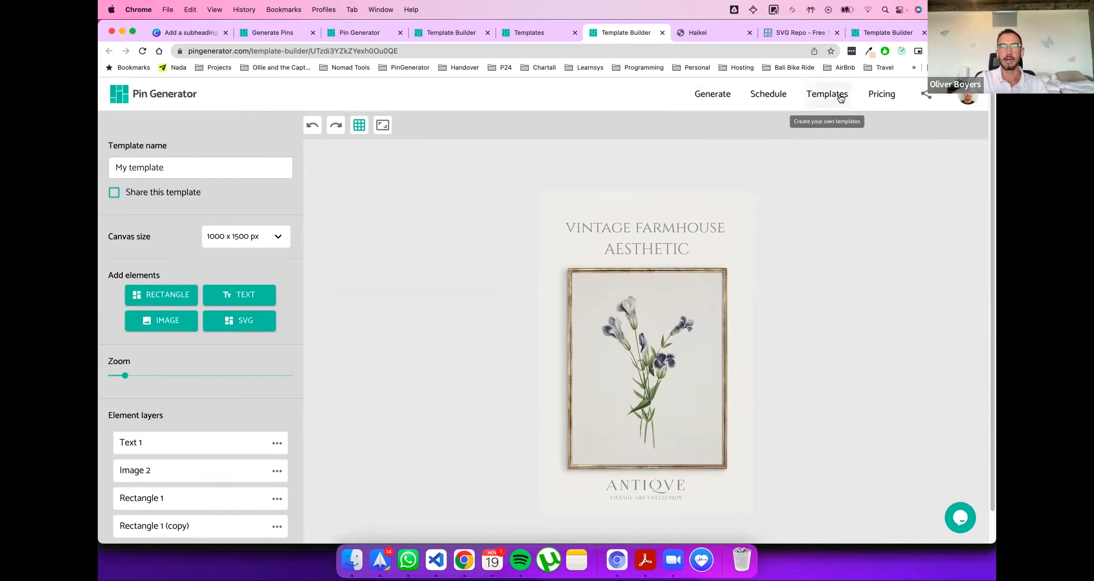
pyautogui.click(819, 104)
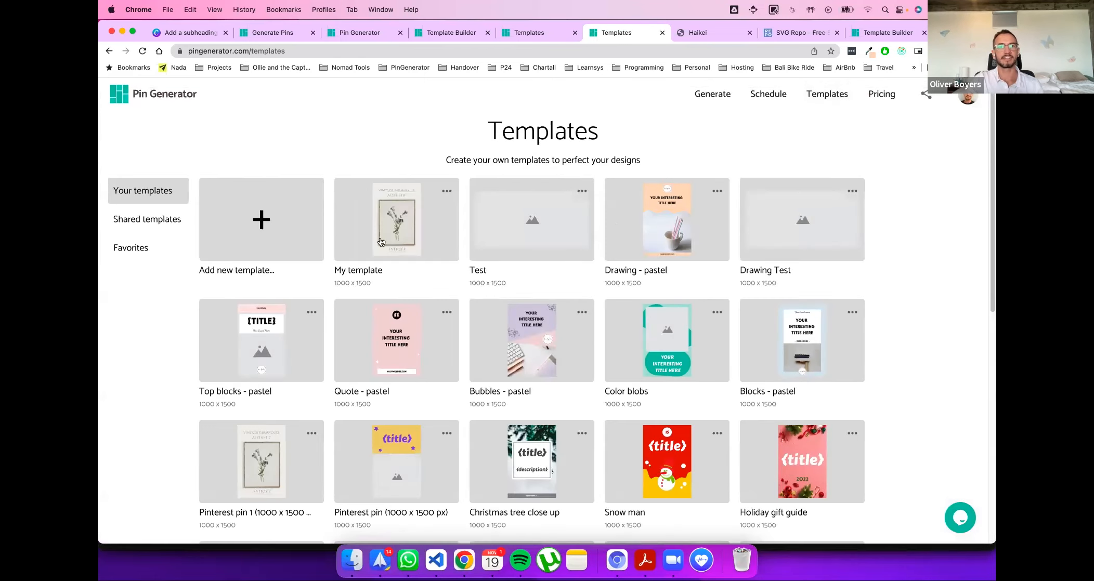
# Step: Refresh the custom templates on the Generate Pins page and add My template to the selected templates
pyautogui.click(272, 32)
pyautogui.scroll(3, 178, 234)
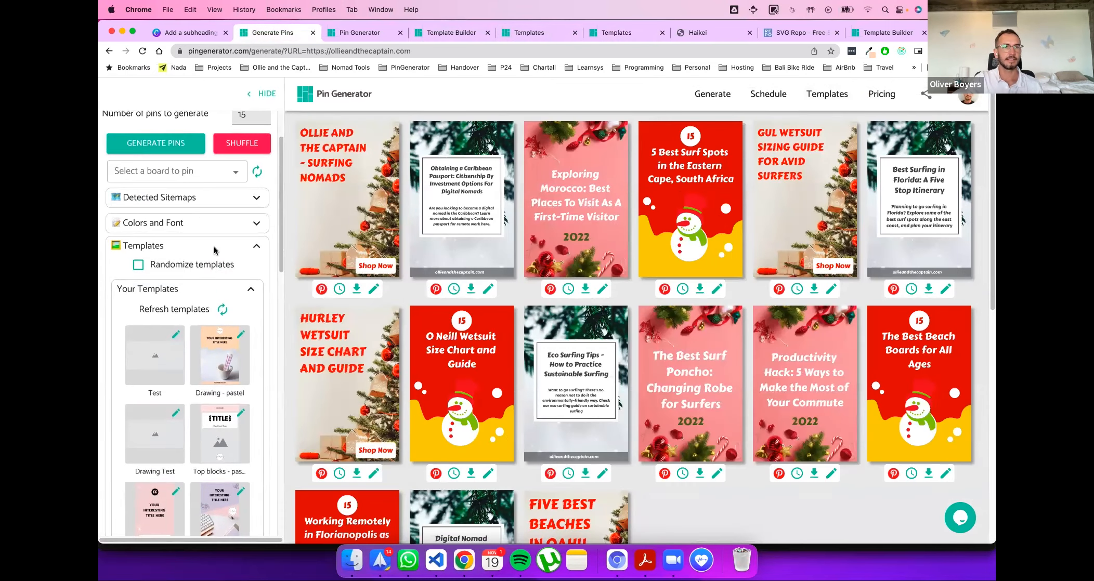
pyautogui.click(222, 309)
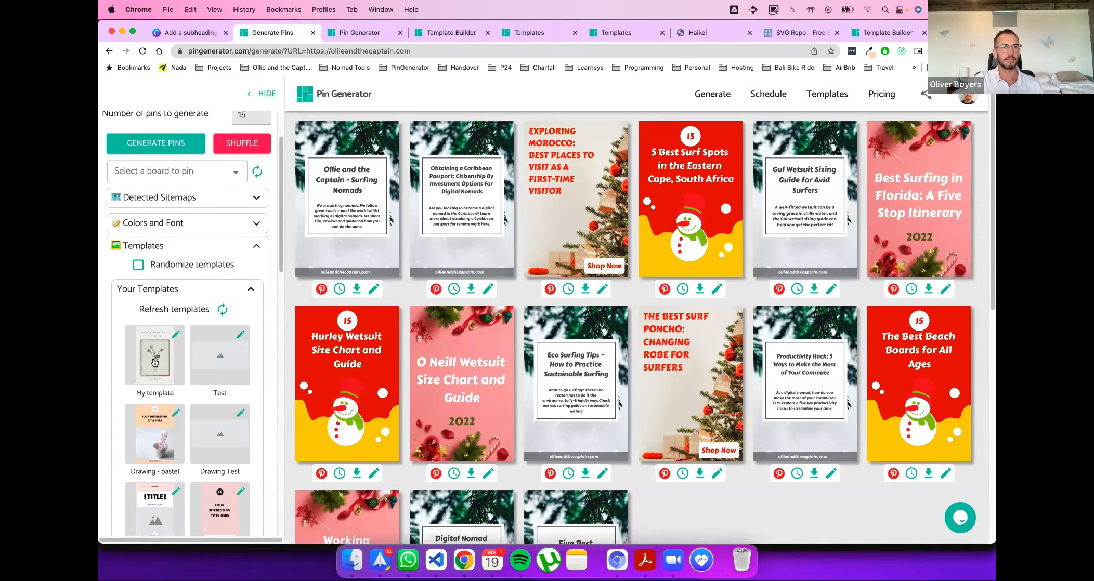
pyautogui.click(156, 364)
# Step: Deselect the Holiday gift guide, Christmas tree close up, Snow man and Christmas tree templates for the generated pins
pyautogui.scroll(-3, 201, 375)
pyautogui.scroll(-5, 201, 375)
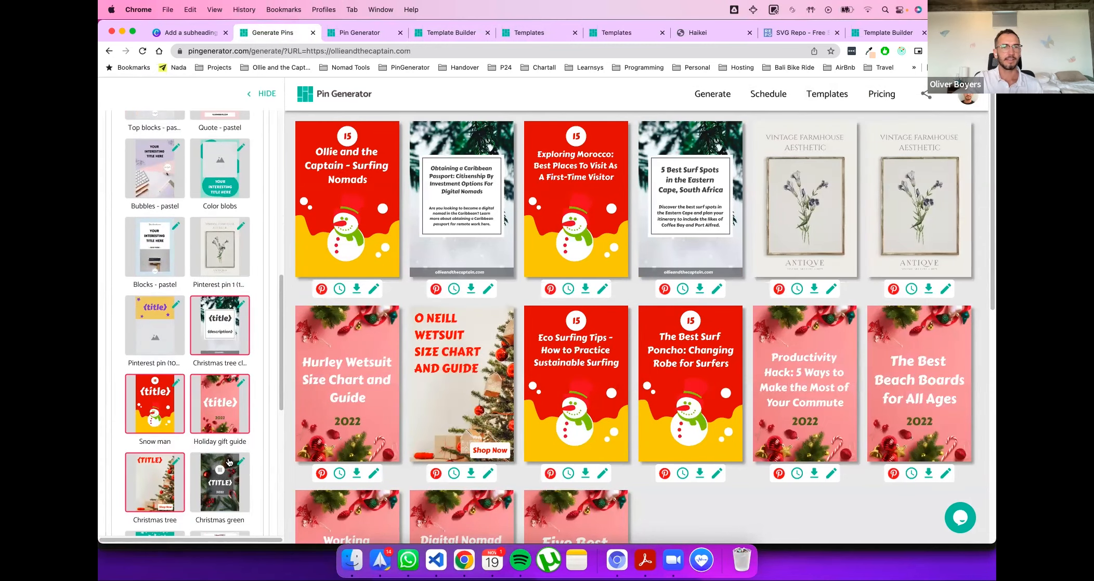
pyautogui.click(221, 383)
pyautogui.click(219, 336)
pyautogui.click(151, 408)
pyautogui.click(154, 465)
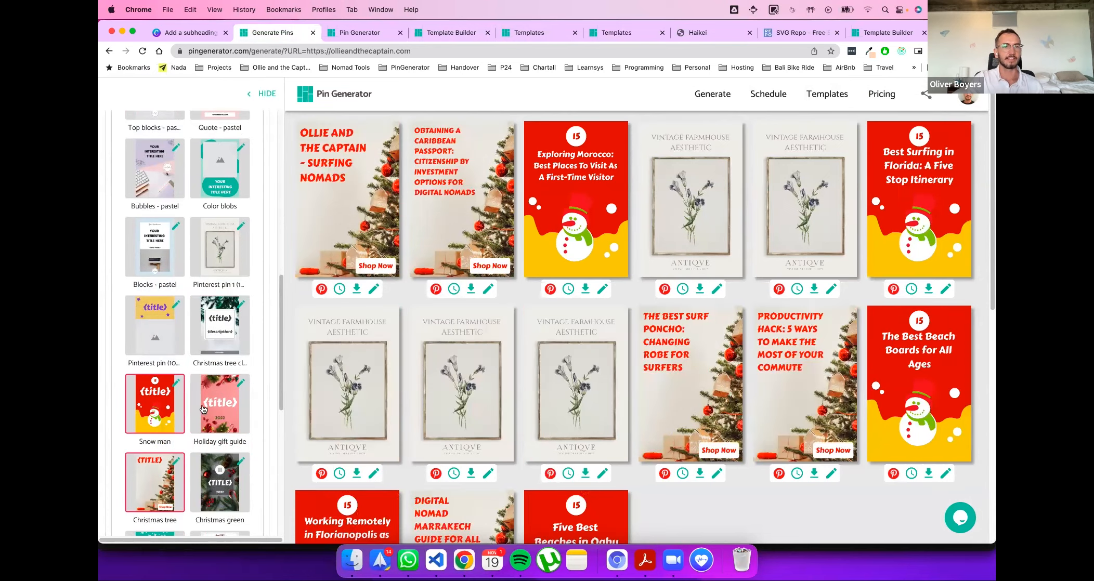
pyautogui.scroll(-3, 196, 429)
pyautogui.scroll(10, 195, 428)
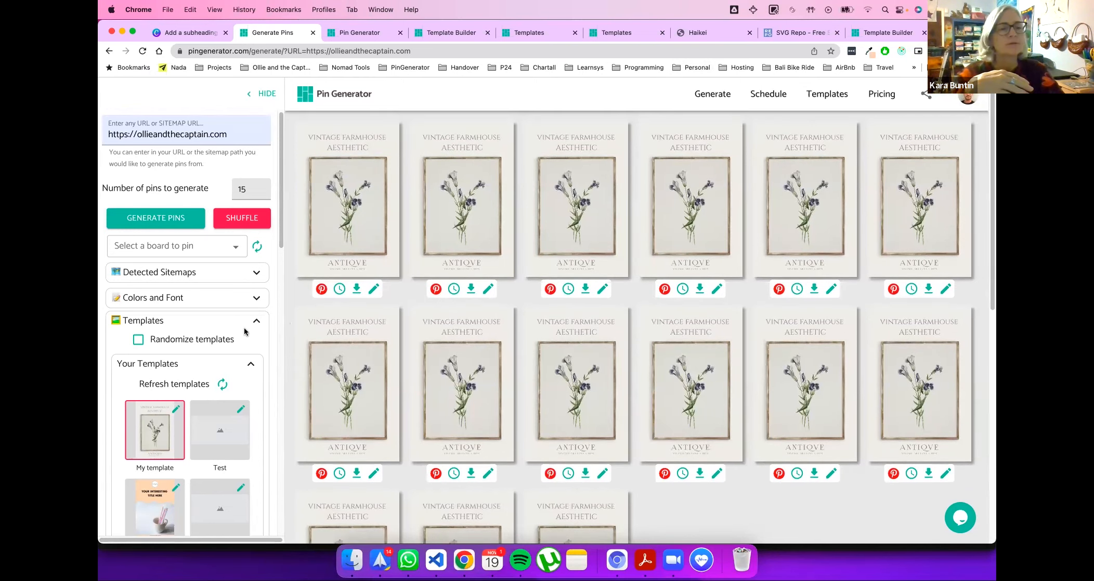
# Step: Add the shared Pinterest pin (1000 x 1500 px) template to the favorites and open a copy of it in the builder
pyautogui.click(642, 34)
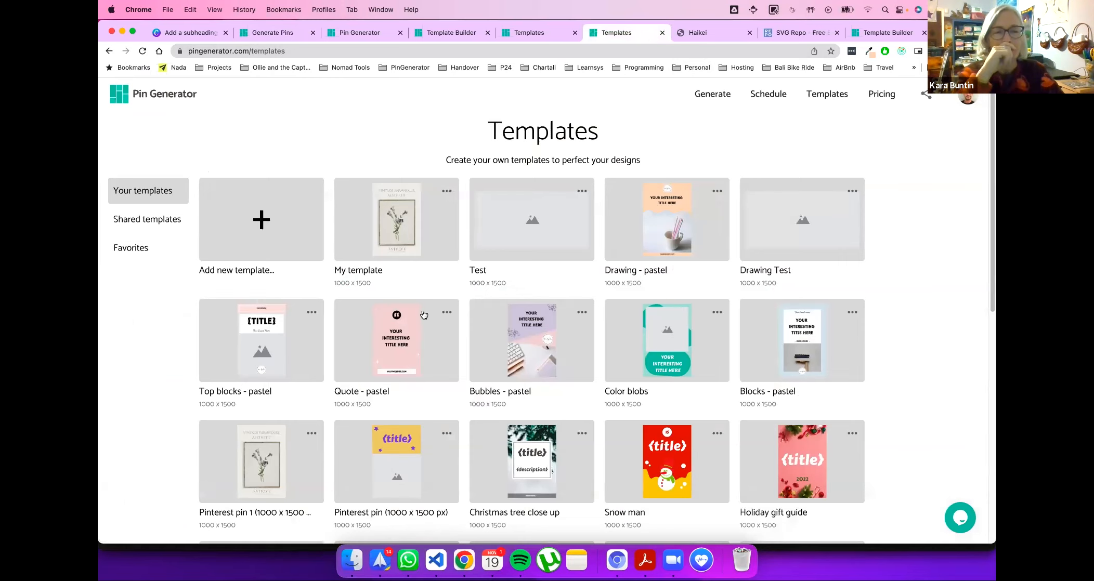
pyautogui.click(164, 246)
pyautogui.click(163, 218)
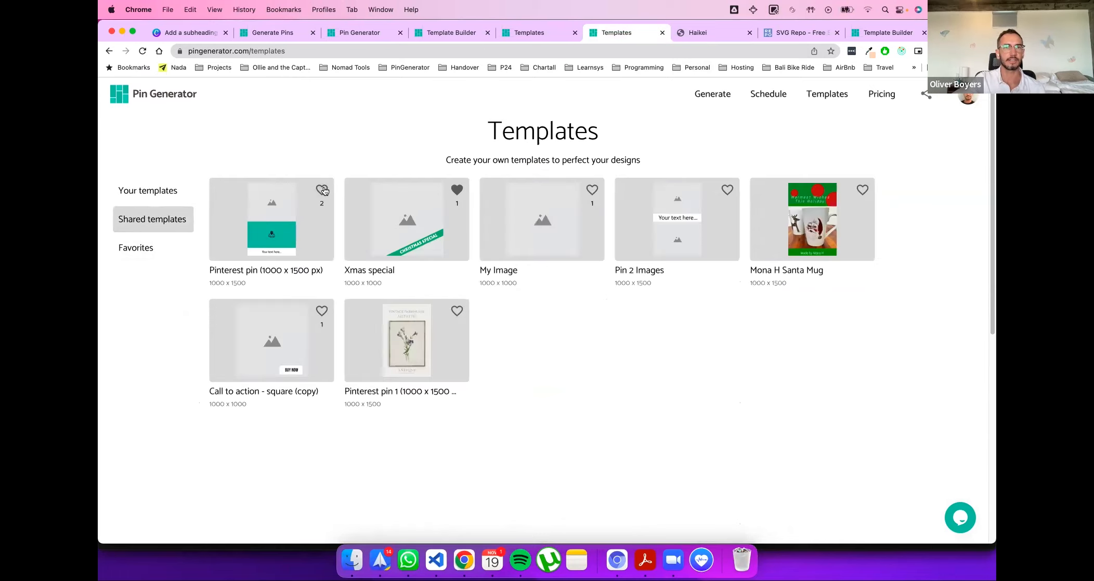
pyautogui.click(165, 247)
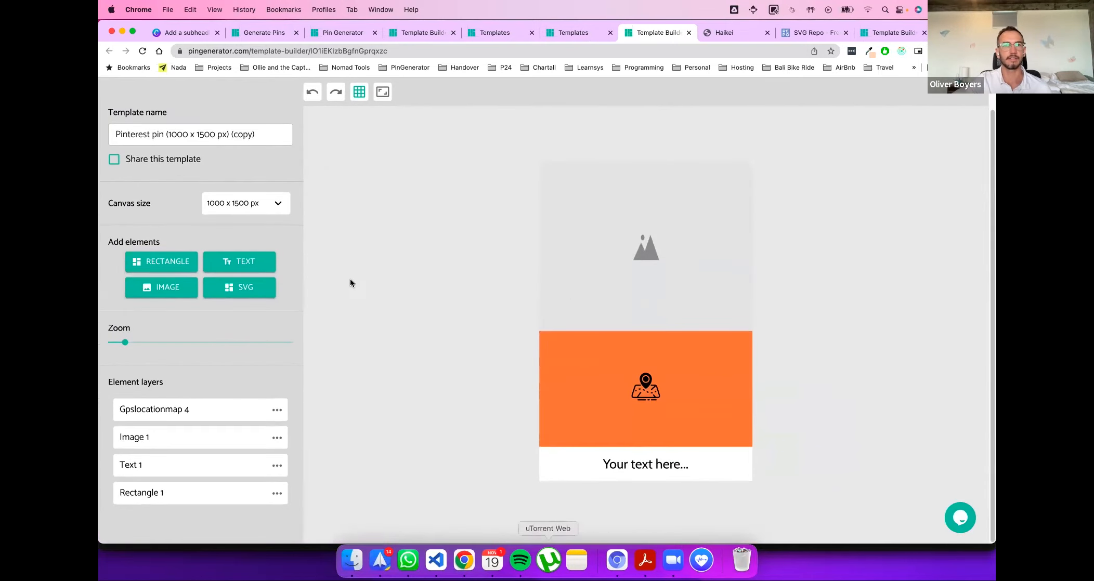
# Step: Return to the templates page and look through the list of your own templates
pyautogui.scroll(1, 405, 493)
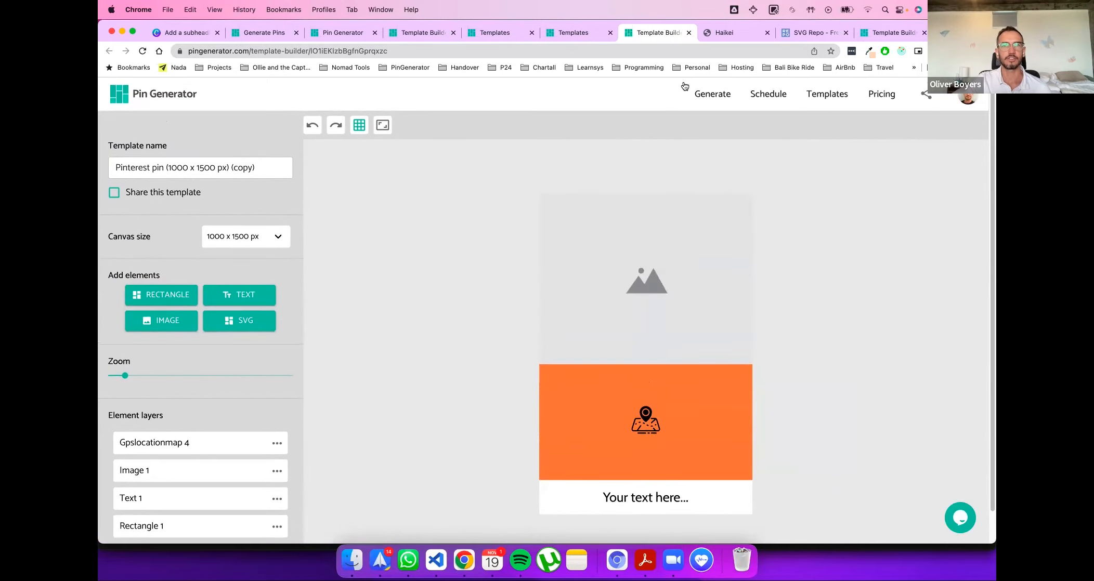
pyautogui.click(826, 94)
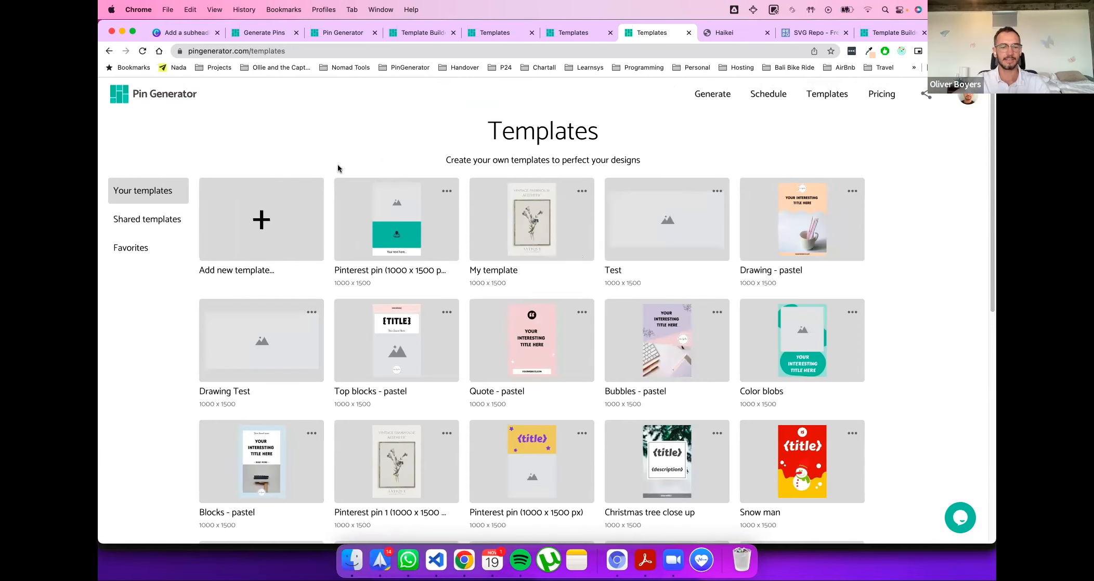
pyautogui.press('super+shift+4')
pyautogui.press('Escape')
pyautogui.scroll(-5, 782, 291)
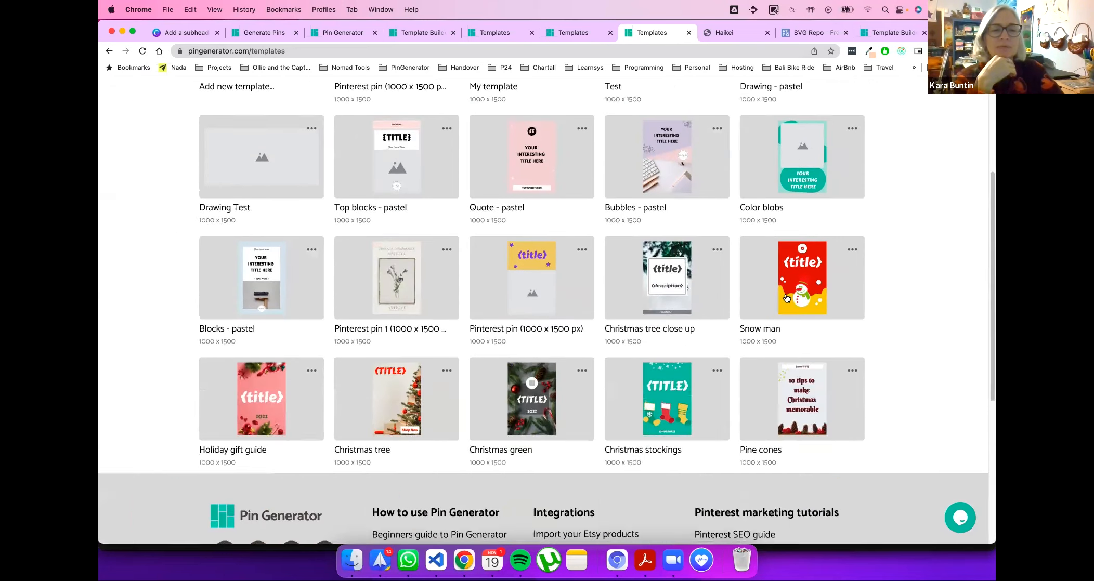
pyautogui.scroll(5, 784, 296)
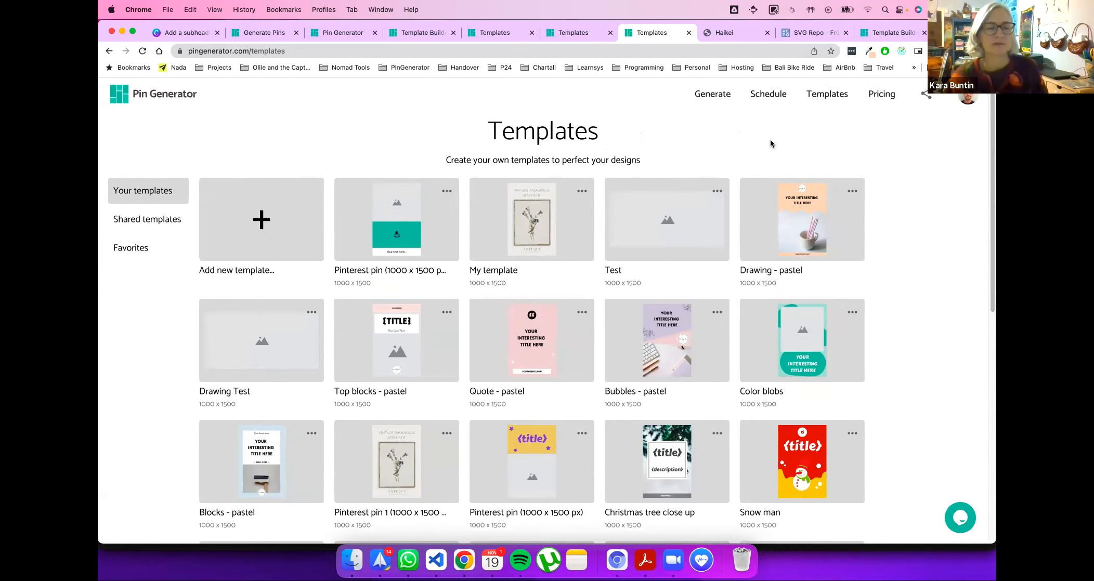
pyautogui.scroll(-5, 800, 239)
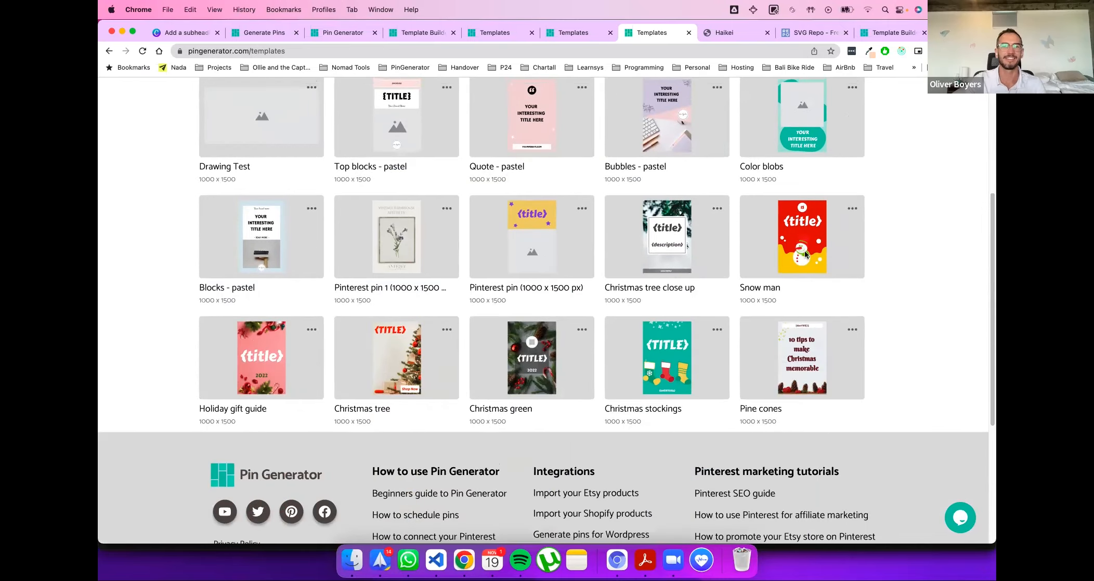
pyautogui.scroll(5, 804, 250)
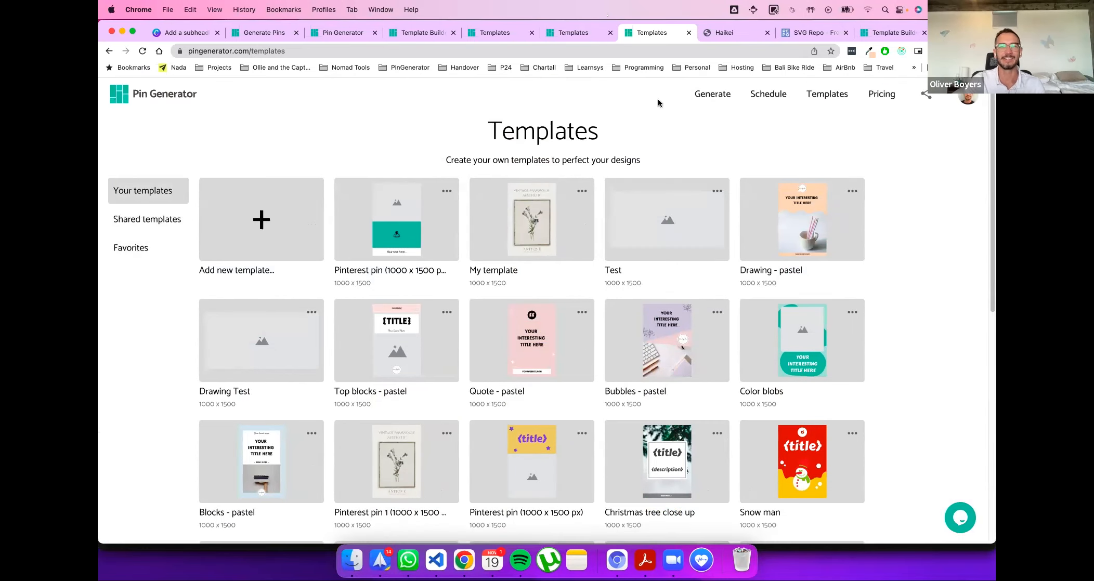
pyautogui.scroll(-1, 658, 82)
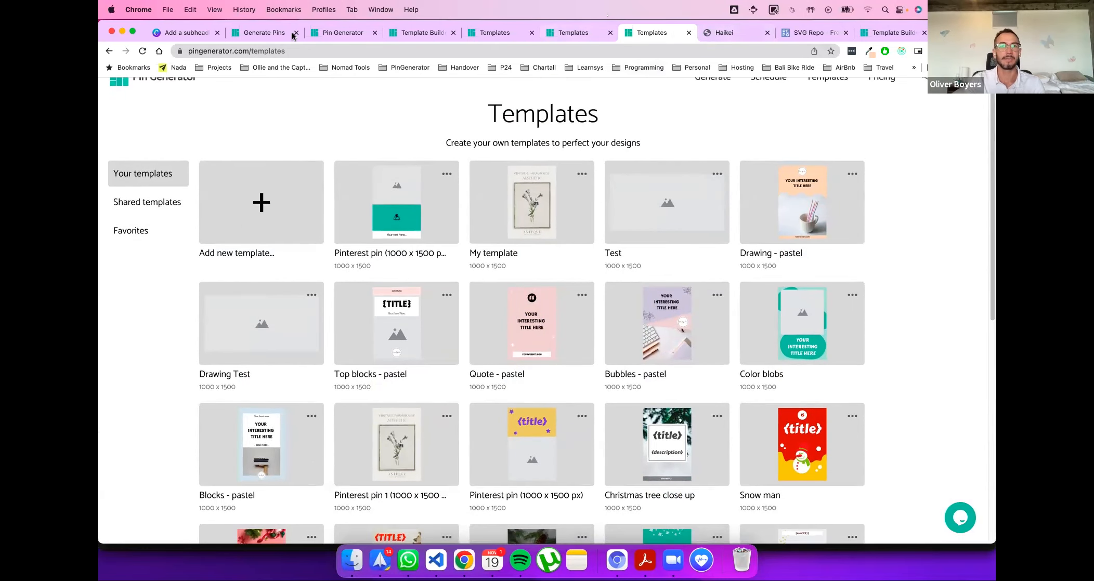
# Step: Switch to Canva and look through the pages of pin designs there
pyautogui.click(184, 33)
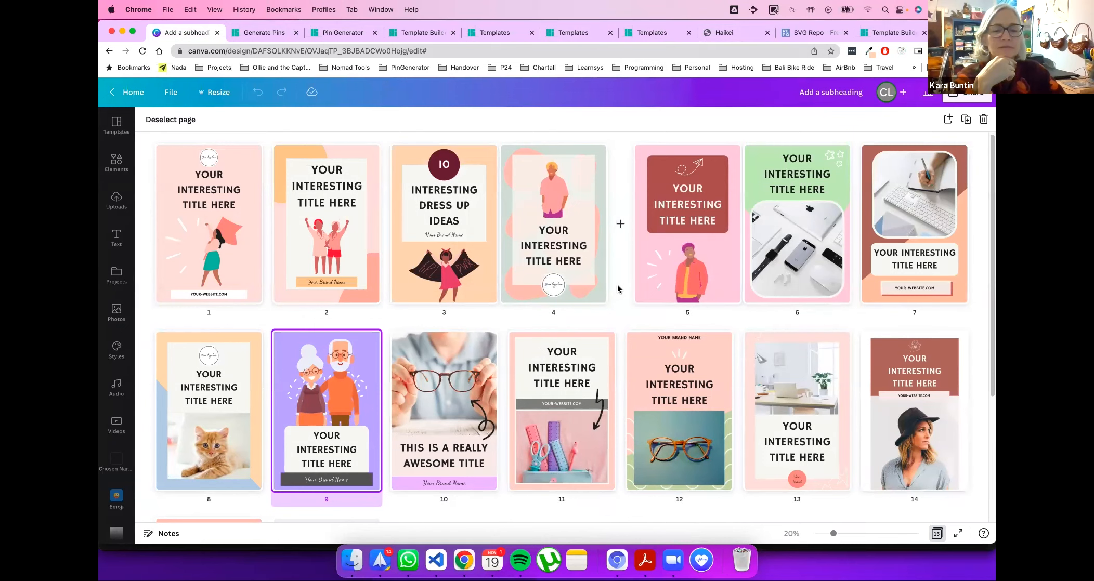
pyautogui.scroll(-3, 621, 390)
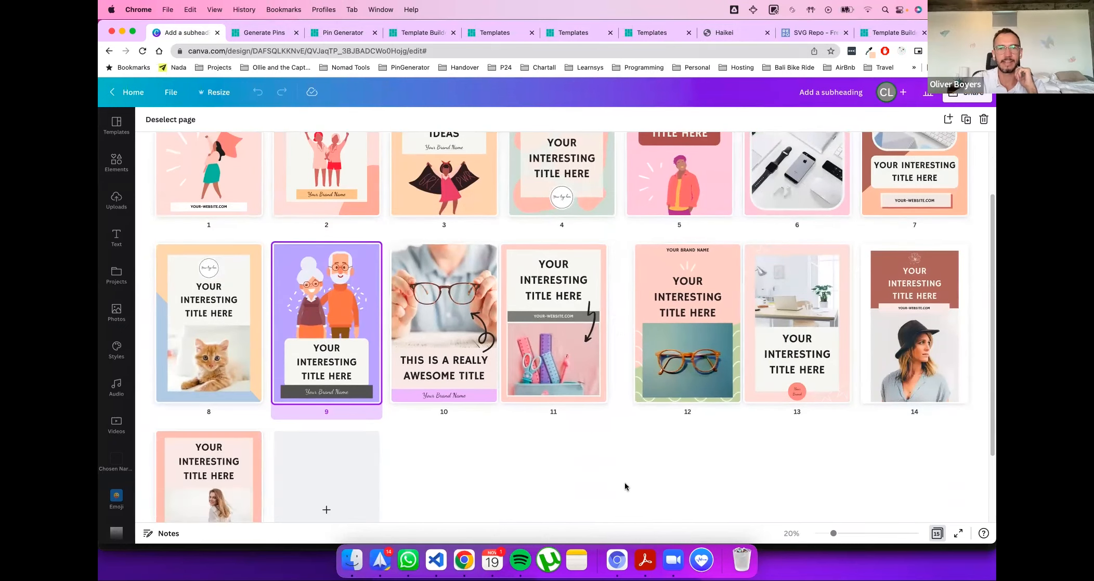
pyautogui.scroll(3, 679, 494)
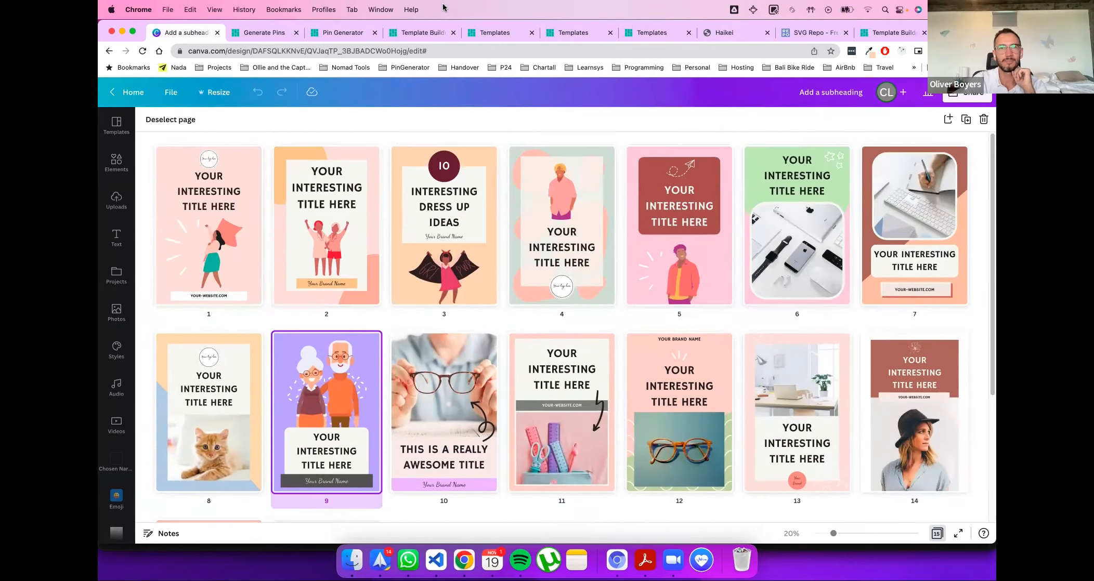
pyautogui.click(575, 31)
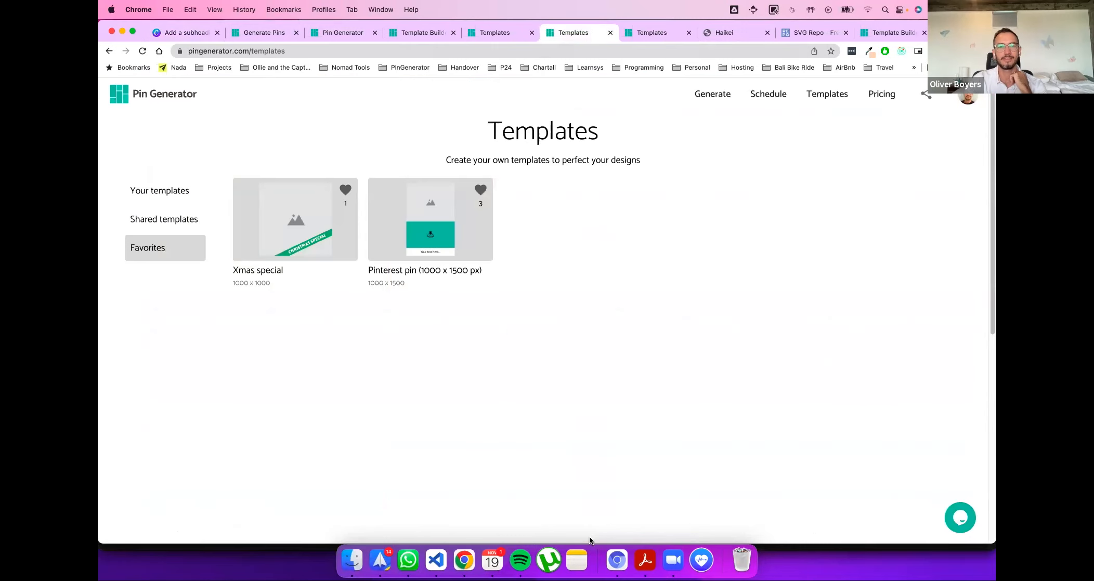
pyautogui.click(187, 32)
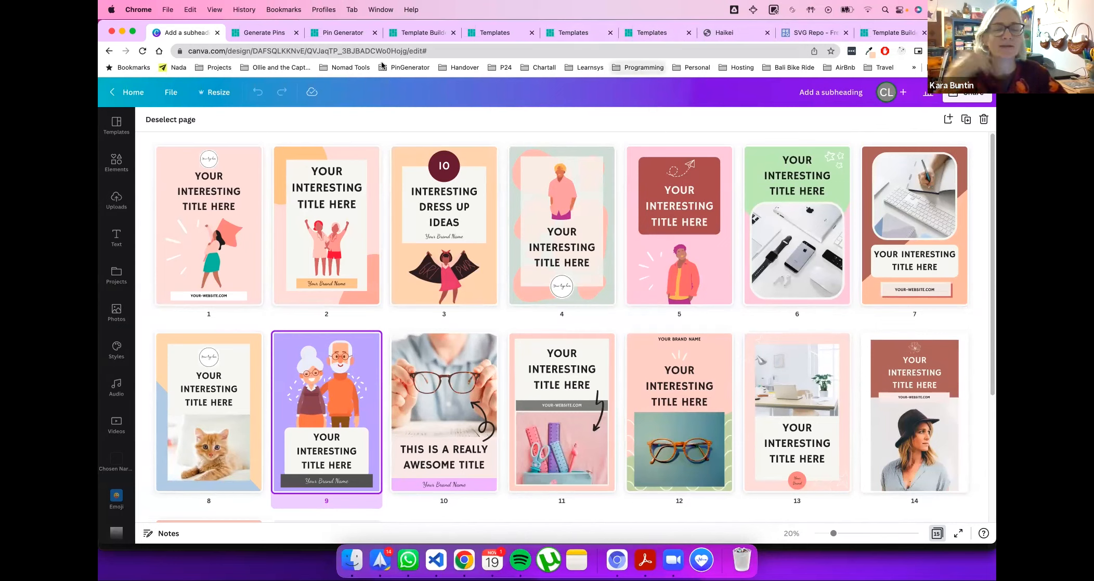
pyautogui.click(340, 33)
pyautogui.click(419, 32)
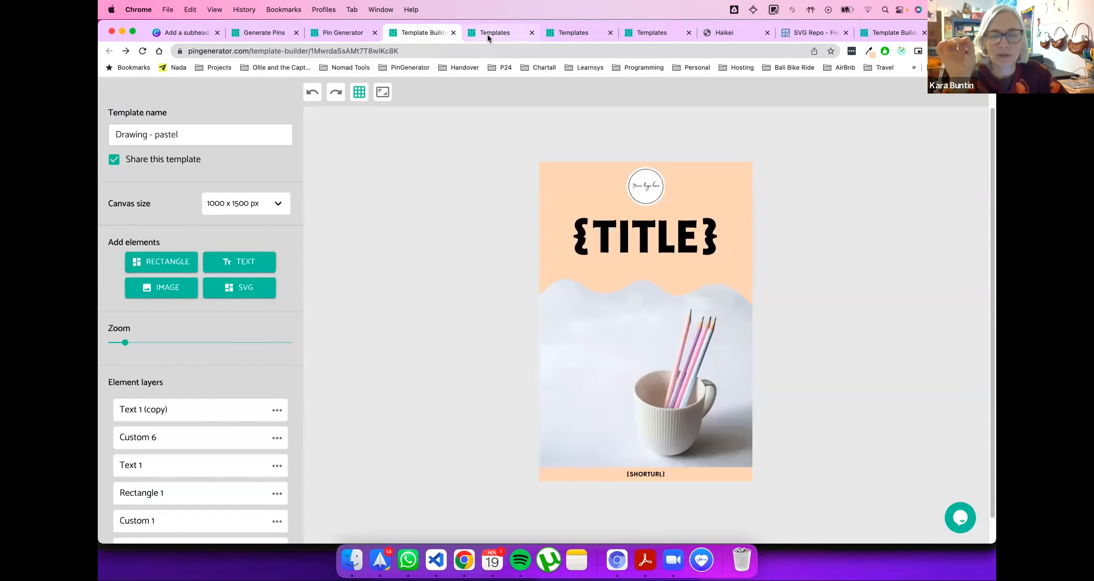
pyautogui.click(488, 34)
pyautogui.click(557, 34)
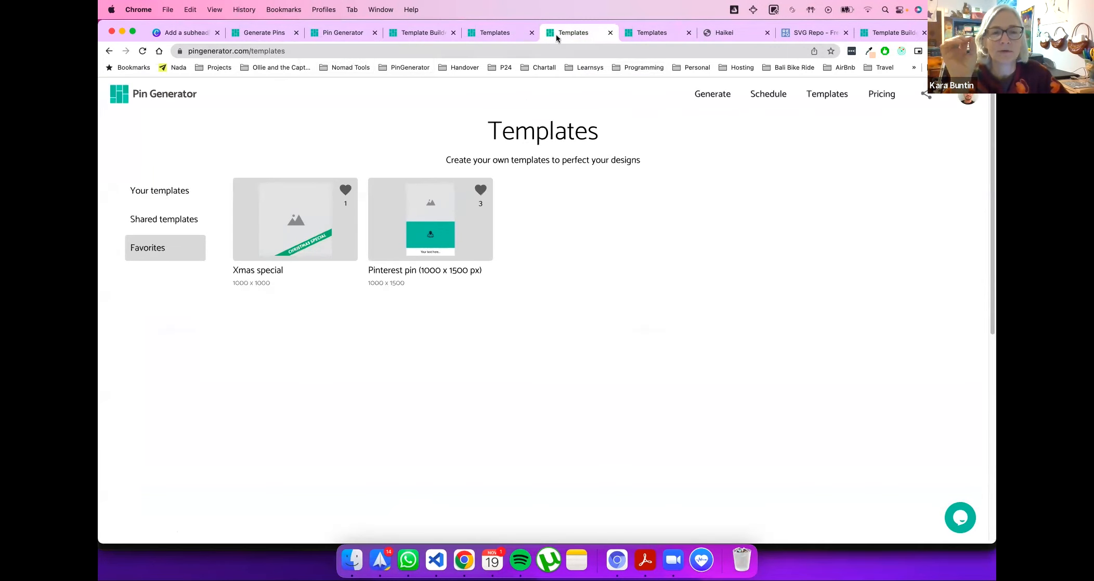
pyautogui.click(493, 31)
pyautogui.click(632, 34)
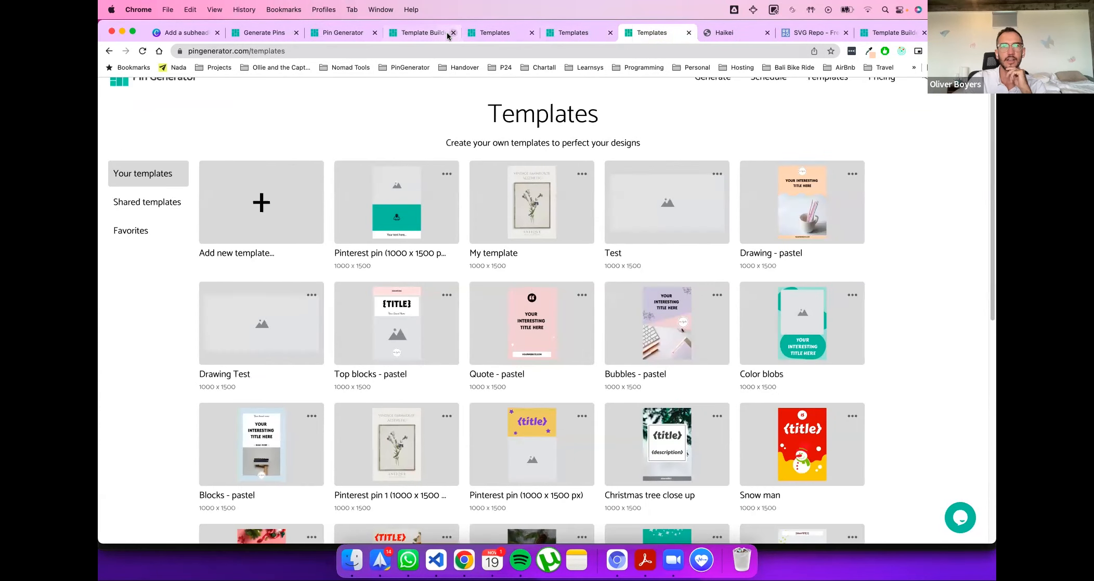
# Step: Open the Drawing - pastel template in the builder and examine its title, image and Custom 1 wave shape layers
pyautogui.click(421, 34)
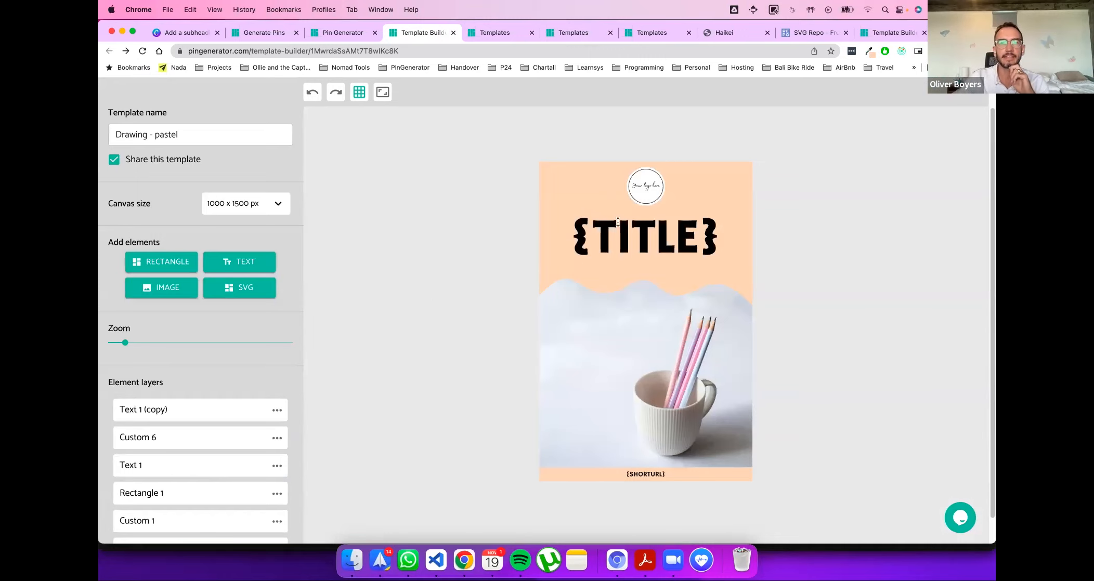
pyautogui.click(637, 240)
pyautogui.click(655, 360)
pyautogui.moveTo(673, 358)
pyautogui.mouseDown()
pyautogui.moveTo(721, 374)
pyautogui.moveTo(674, 342)
pyautogui.moveTo(671, 359)
pyautogui.mouseUp()
pyautogui.scroll(-2, 122, 484)
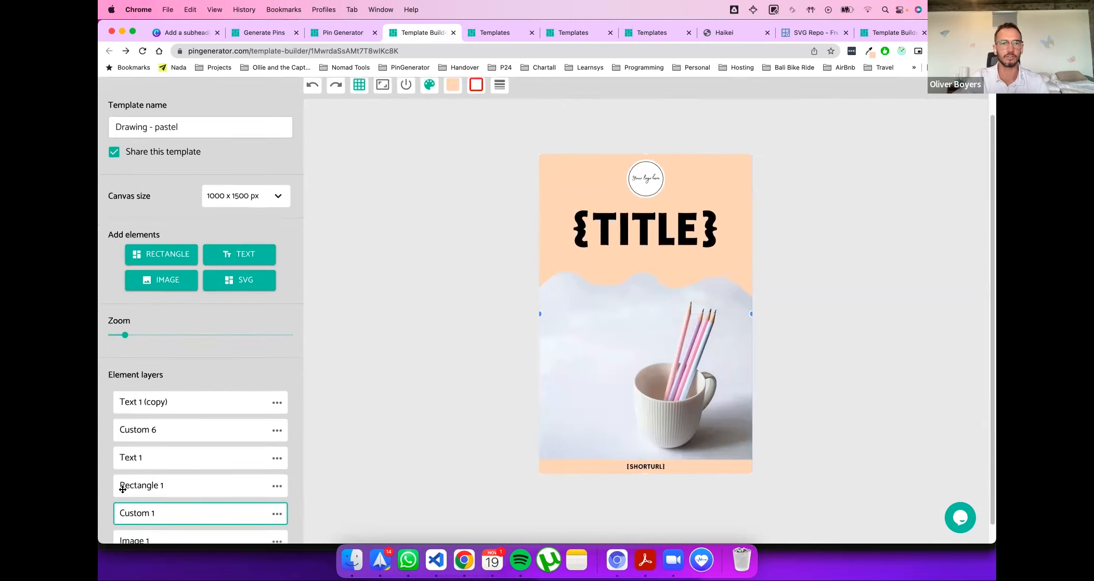
pyautogui.click(206, 516)
pyautogui.click(629, 258)
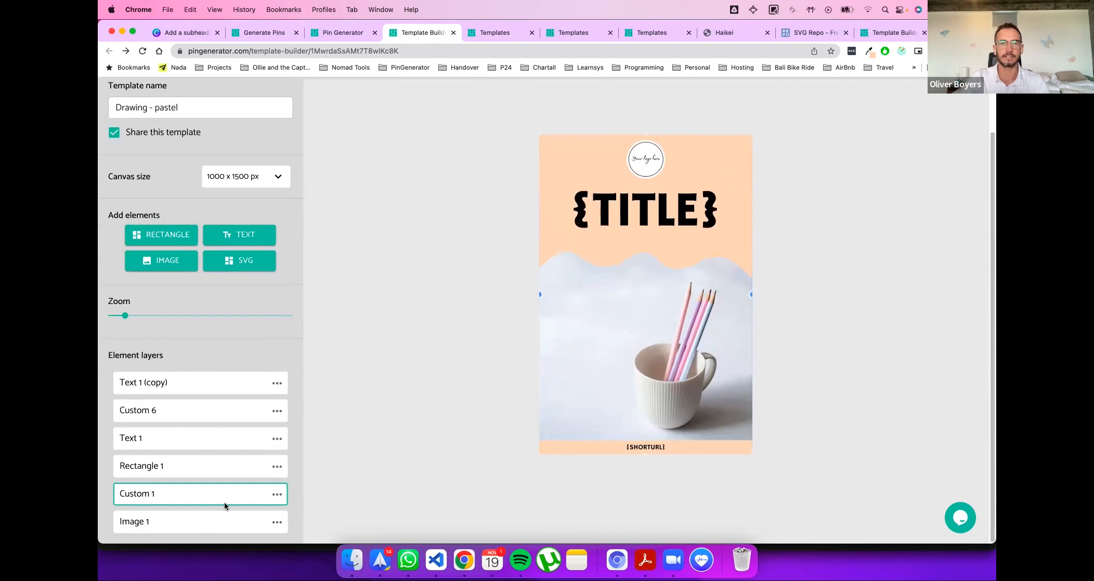
# Step: On the Generate Pins page, try the Top left image position for the pins and set it back to Center center
pyautogui.click(260, 32)
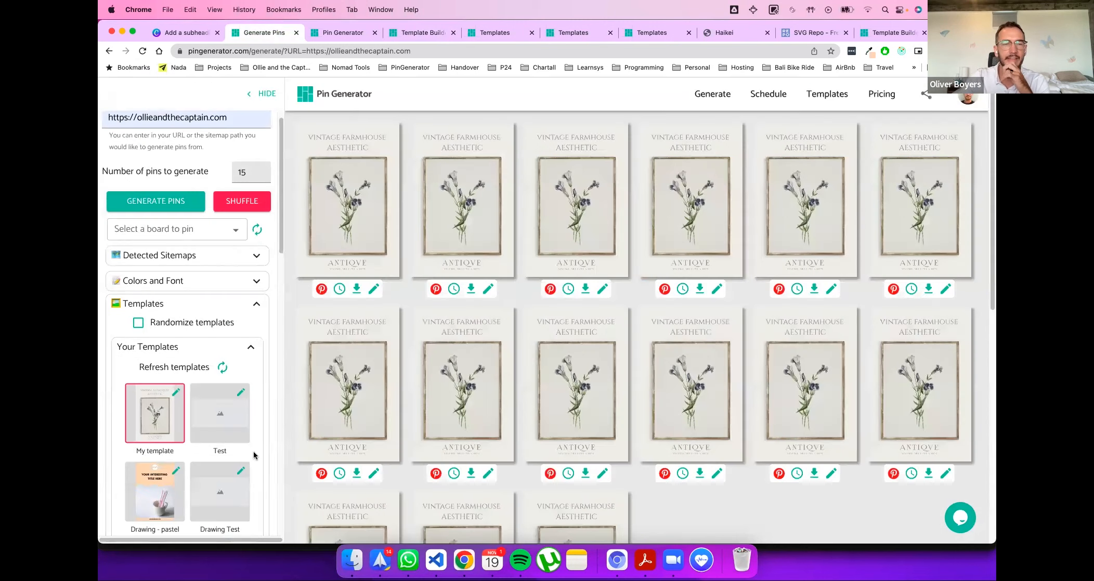
pyautogui.click(251, 348)
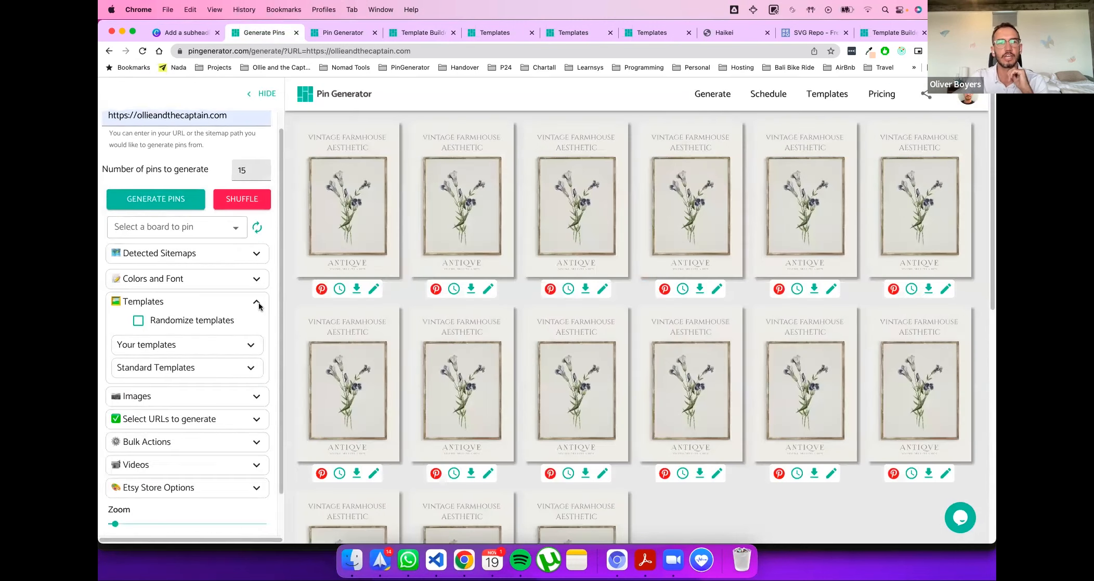
pyautogui.click(240, 363)
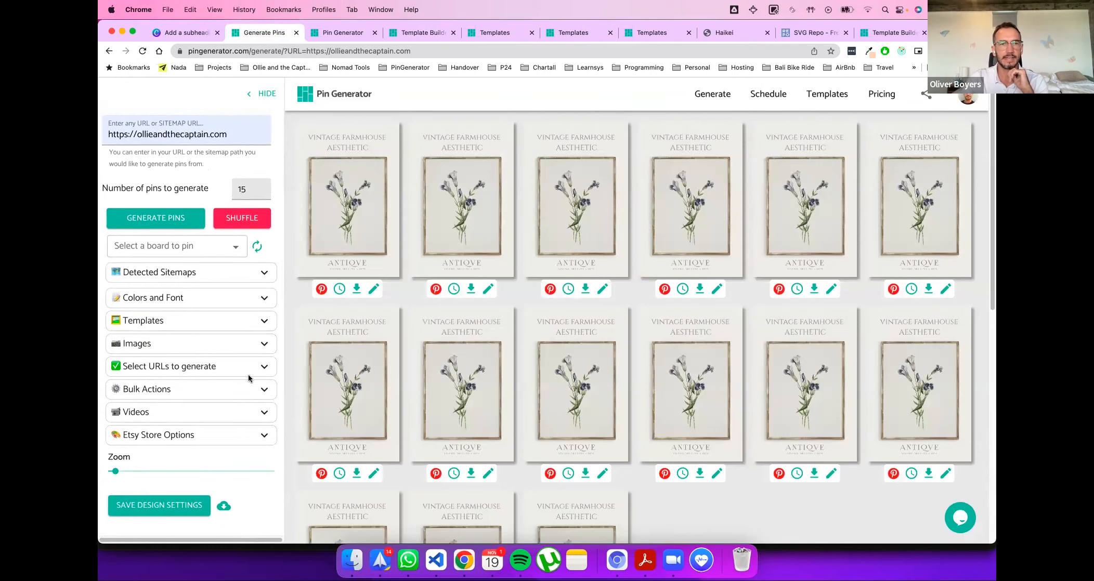
pyautogui.click(264, 347)
pyautogui.click(242, 416)
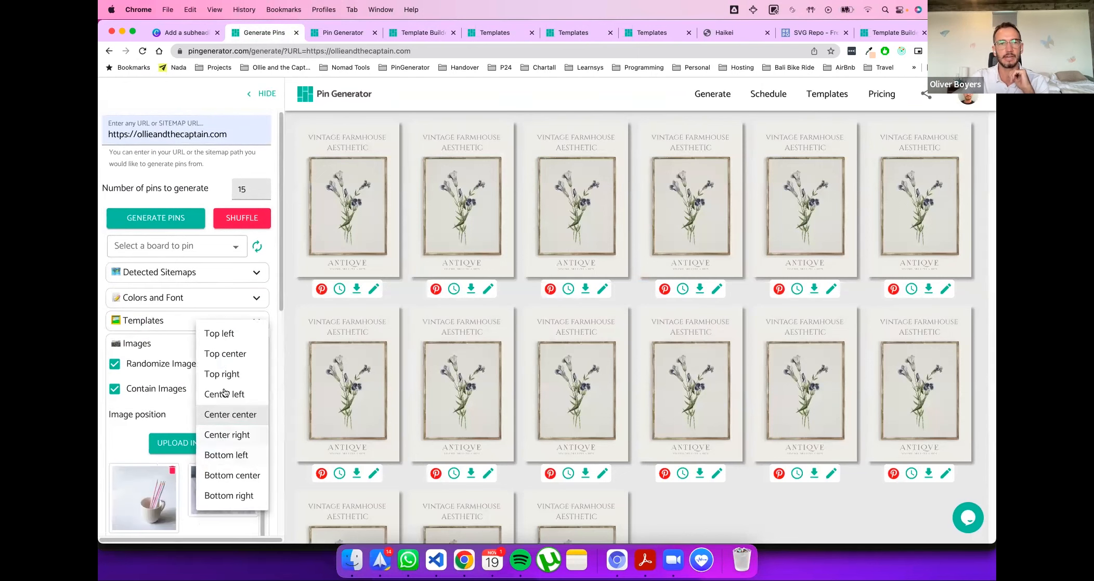
pyautogui.click(227, 340)
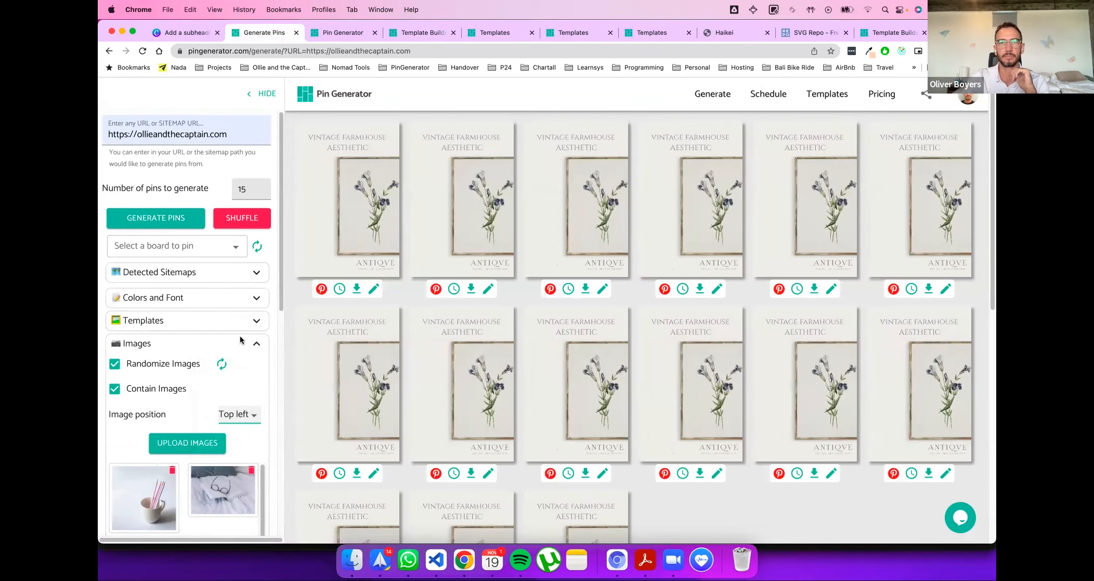
pyautogui.click(244, 415)
pyautogui.click(246, 441)
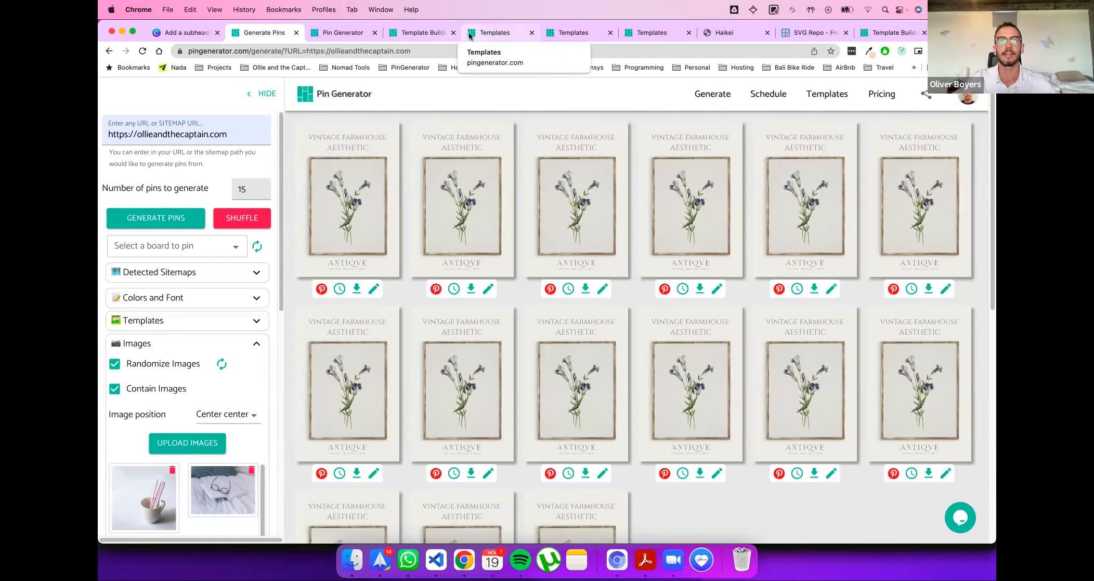
# Step: In the Drawing - pastel template, move the Image 1 layer to the front and shrink the pencil cup image below the title
pyautogui.click(421, 32)
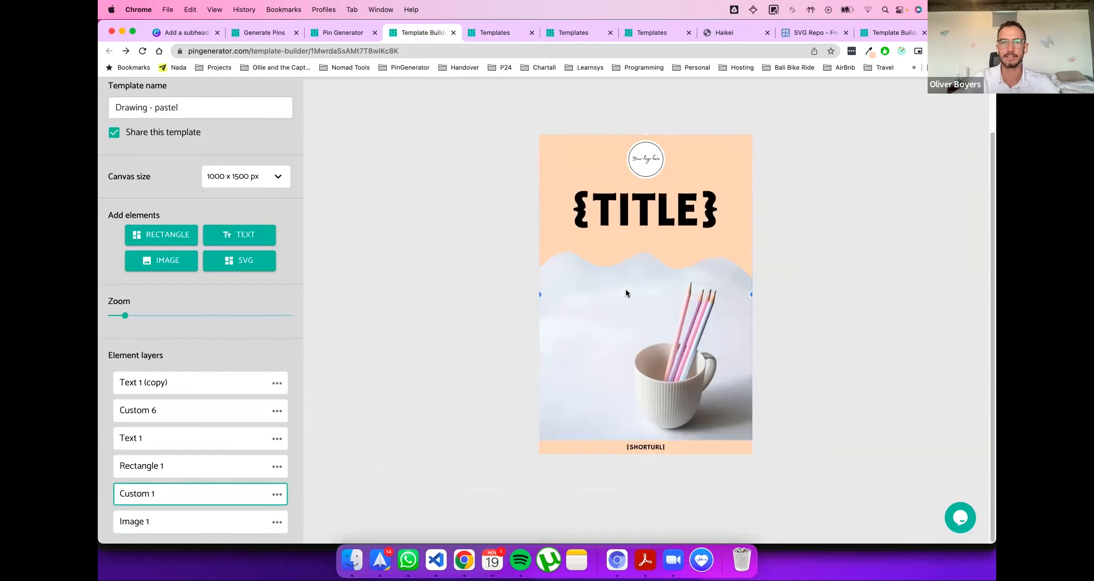
pyautogui.moveTo(285, 494); pyautogui.dragTo(203, 378)
pyautogui.click(668, 348)
pyautogui.moveTo(668, 349)
pyautogui.mouseDown()
pyautogui.moveTo(667, 384)
pyautogui.moveTo(601, 234)
pyautogui.moveTo(622, 235)
pyautogui.mouseUp()
pyautogui.moveTo(702, 295); pyautogui.dragTo(680, 348)
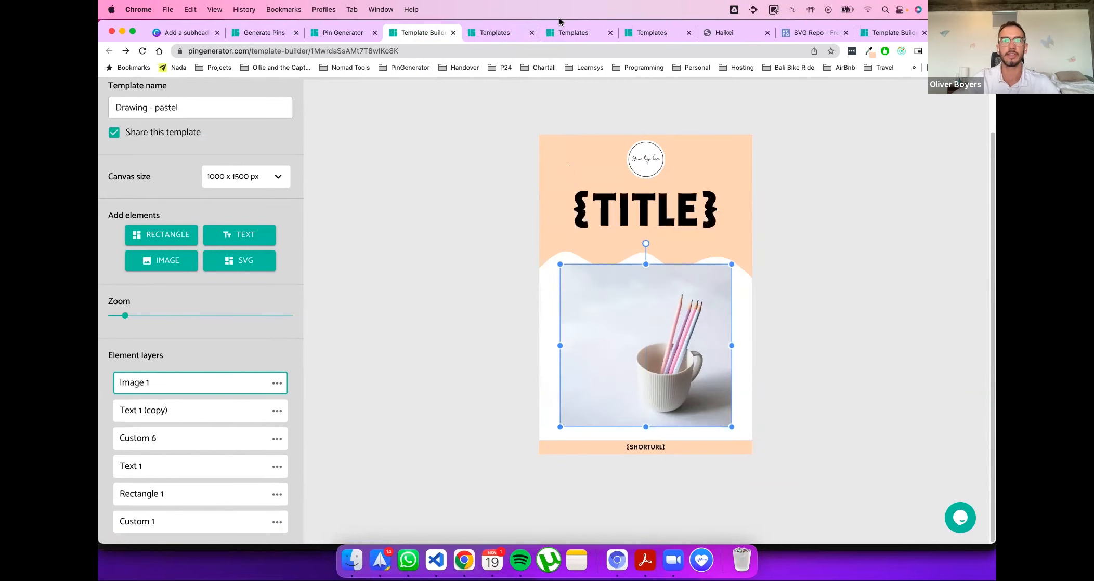
# Step: On the Generate Pins page, expand the standard templates and look through the available designs
pyautogui.click(280, 33)
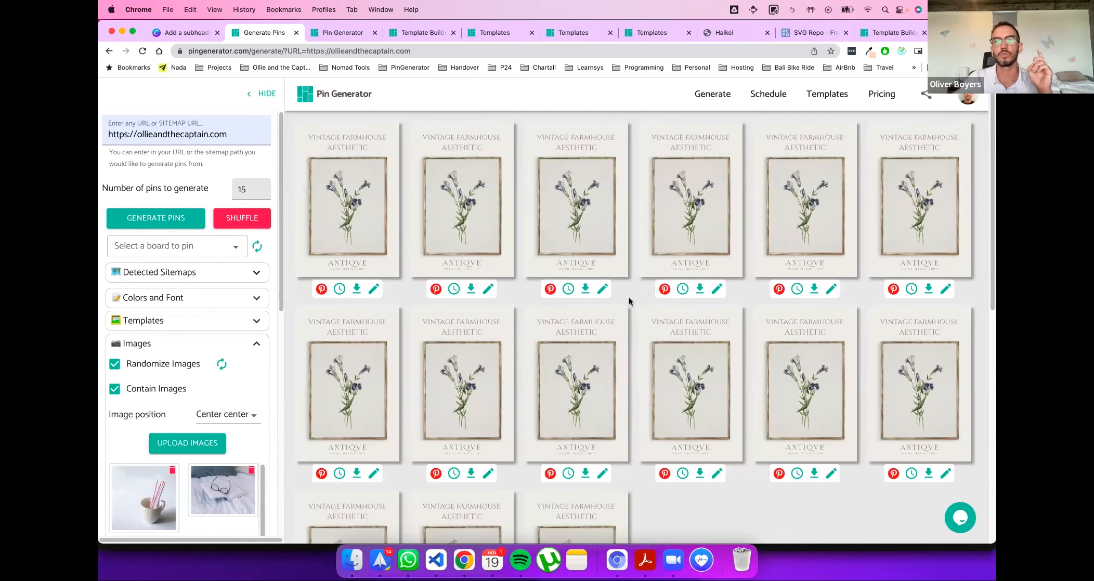
pyautogui.click(257, 344)
pyautogui.click(265, 321)
pyautogui.scroll(-3, 253, 345)
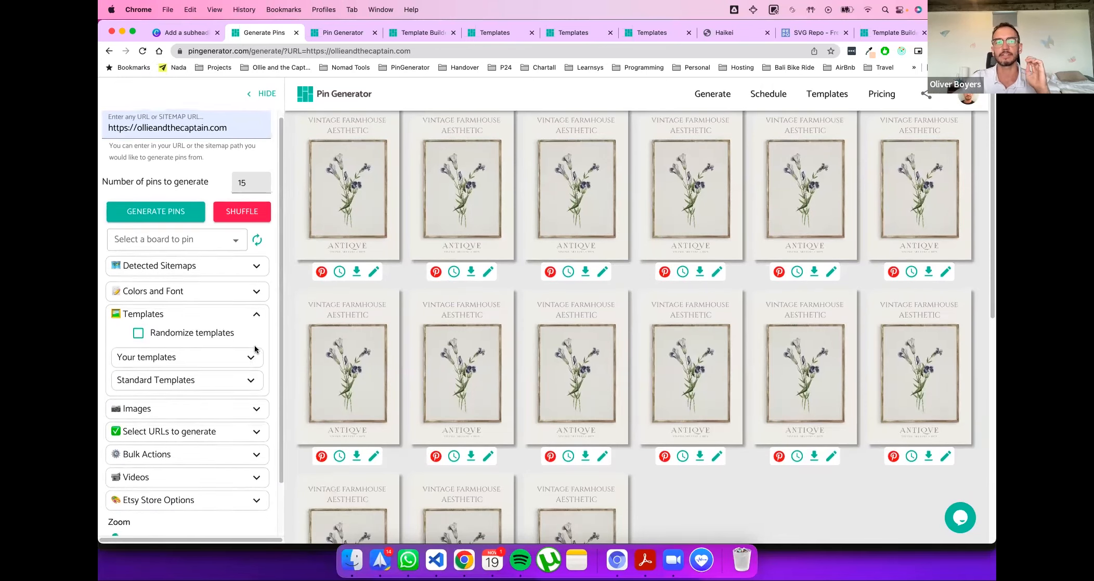
pyautogui.click(250, 320)
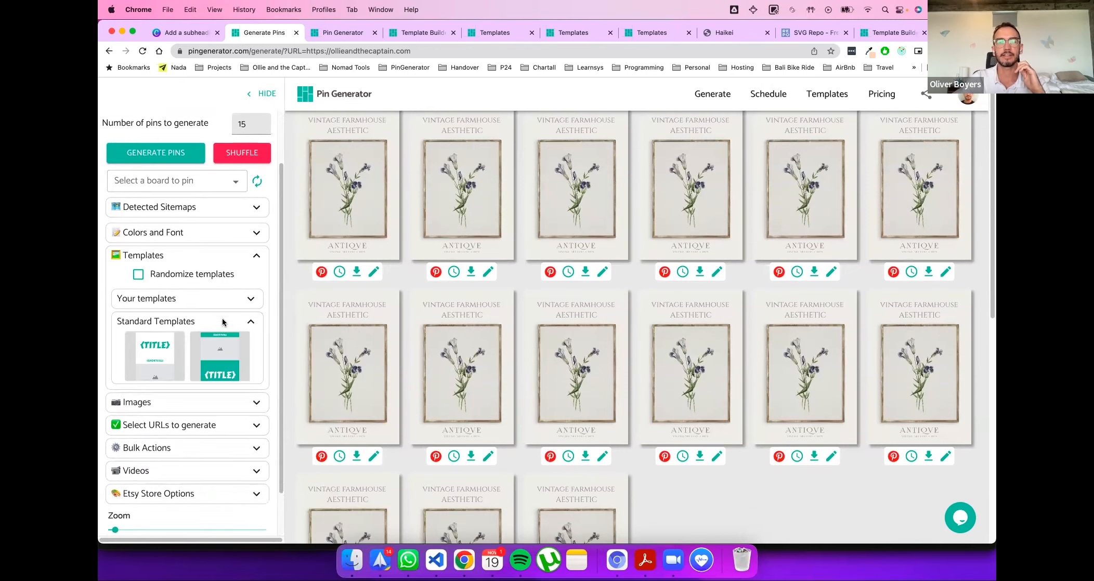
pyautogui.scroll(-5, 195, 229)
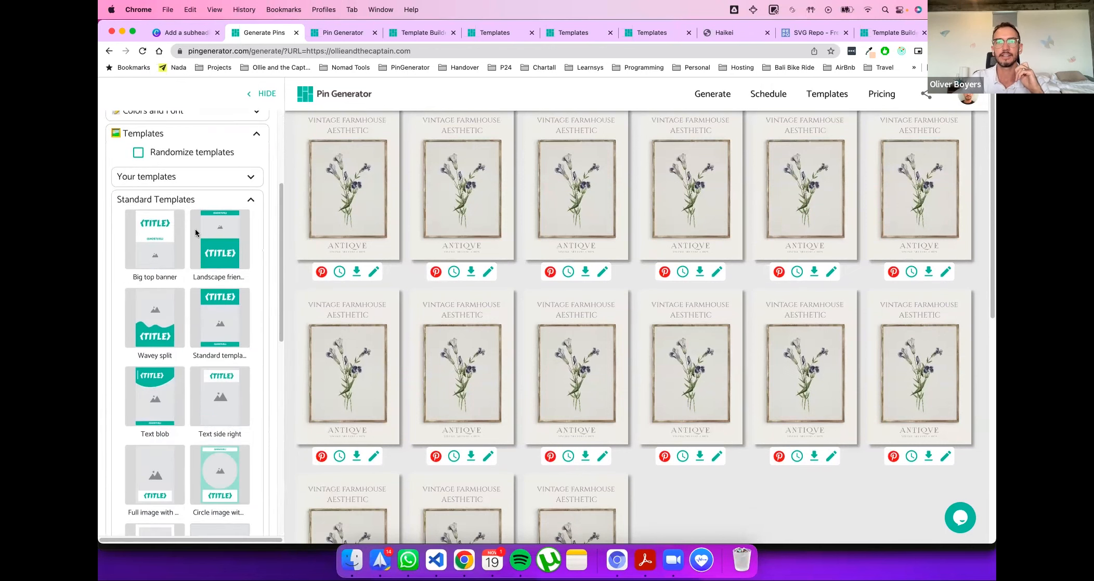
pyautogui.scroll(-2, 180, 289)
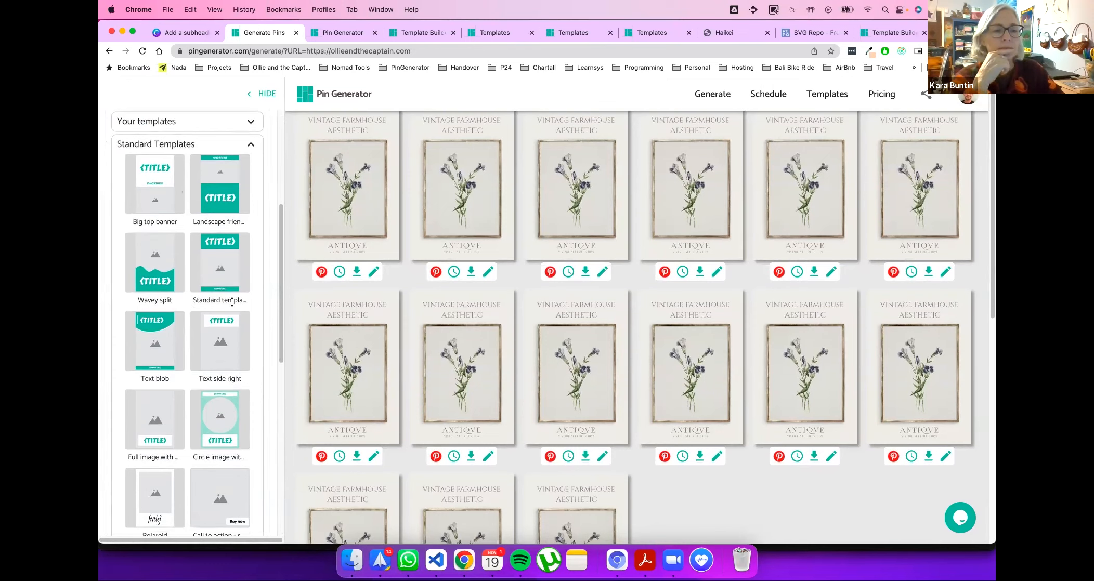
pyautogui.scroll(-12, 234, 312)
pyautogui.scroll(15, 240, 389)
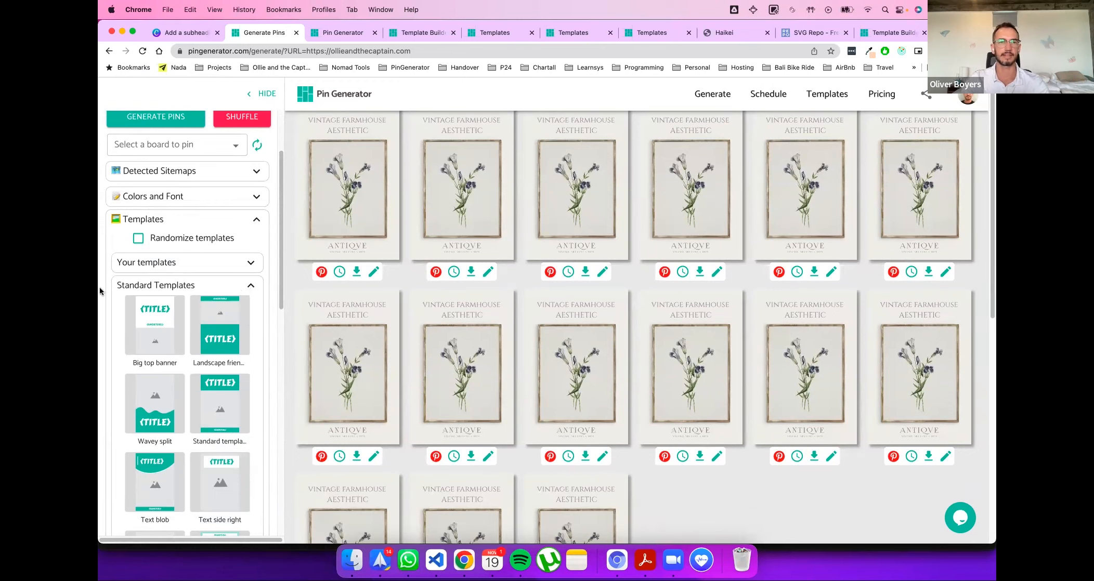
# Step: Look through the standard templates on the Generate Pins page again and collapse the list
pyautogui.click(250, 287)
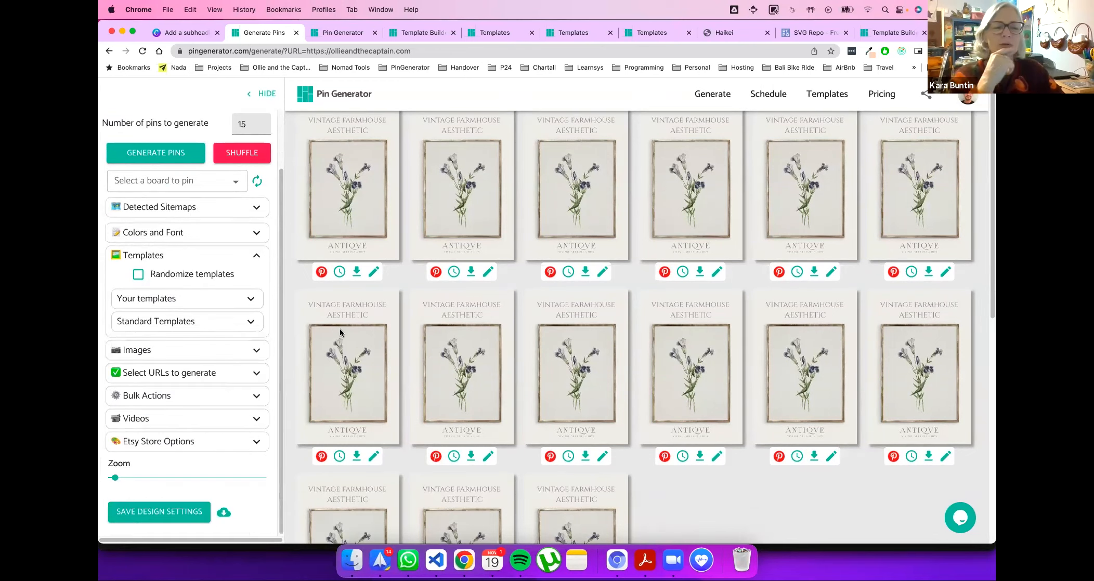
pyautogui.click(227, 321)
pyautogui.scroll(-5, 227, 325)
pyautogui.scroll(5, 226, 331)
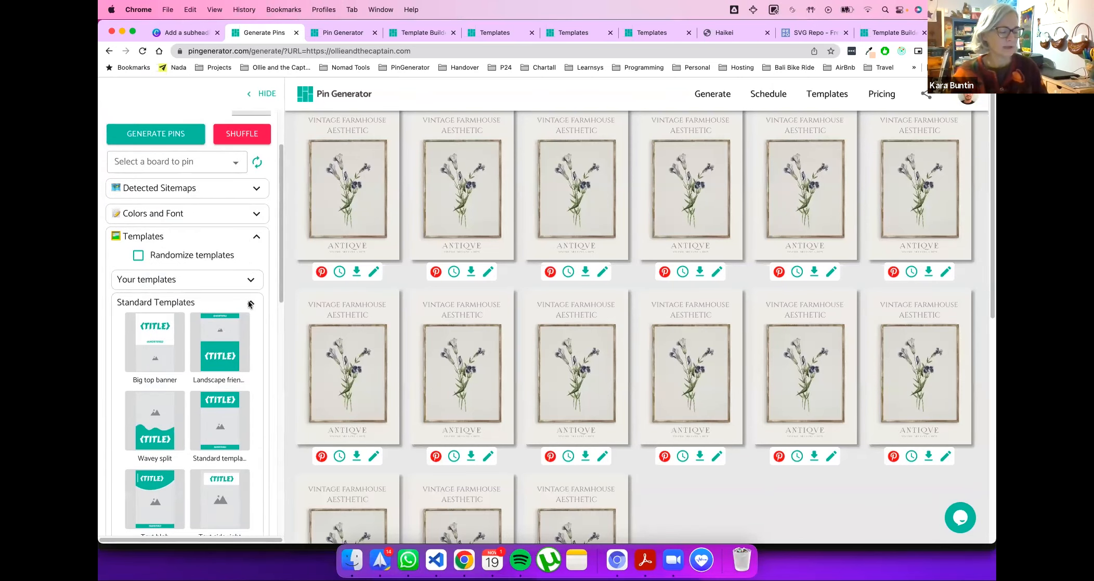
pyautogui.click(249, 304)
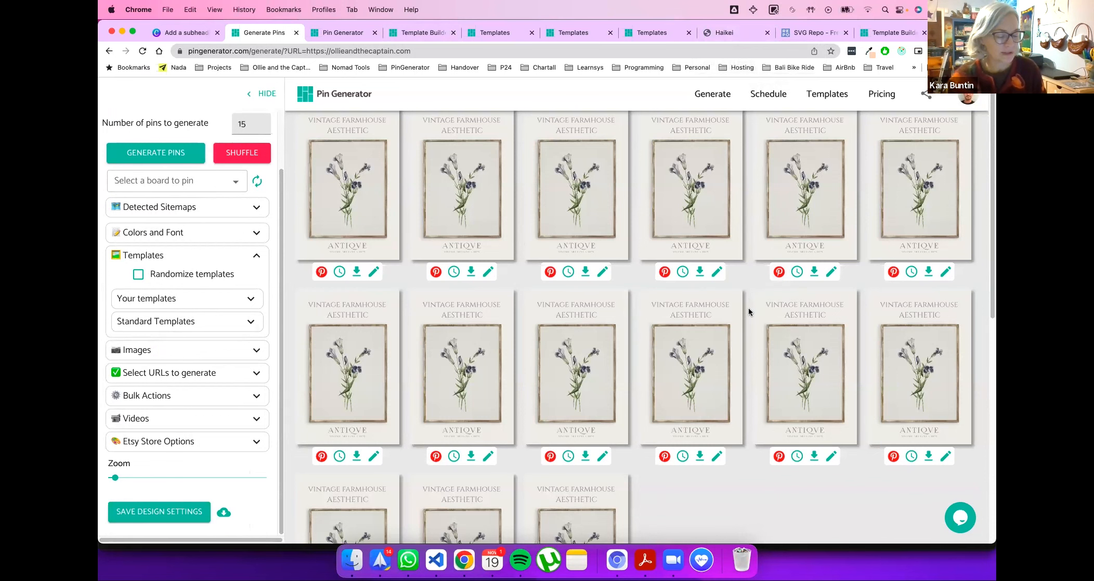
pyautogui.scroll(1, 721, 338)
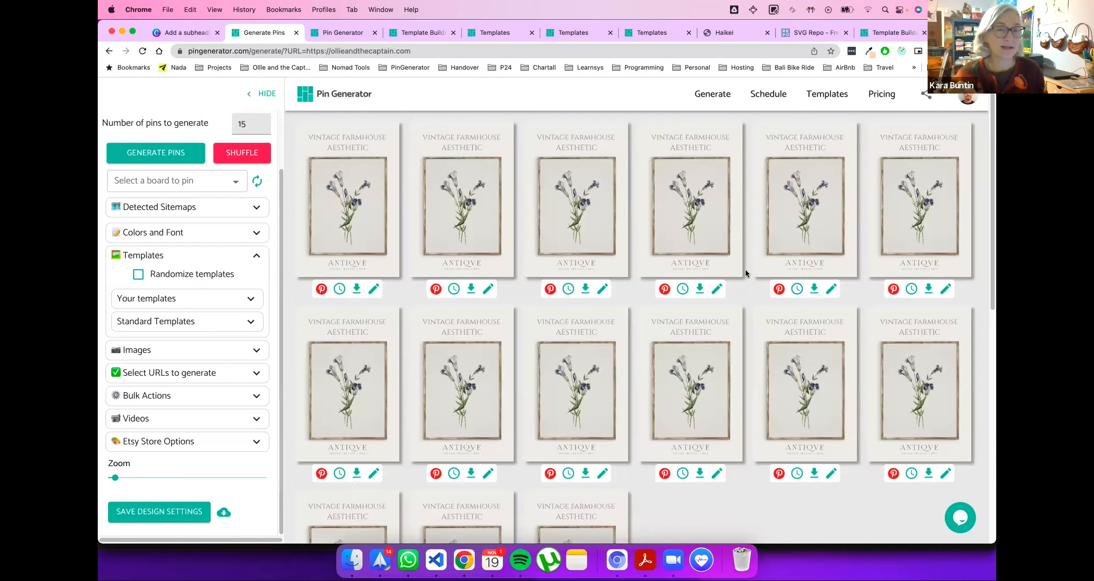
# Step: In the Drawing - pastel template, enlarge the pencil cup image to the full pin width and send the Image 1 layer to the back
pyautogui.click(483, 33)
pyautogui.click(571, 46)
pyautogui.click(575, 34)
pyautogui.click(653, 34)
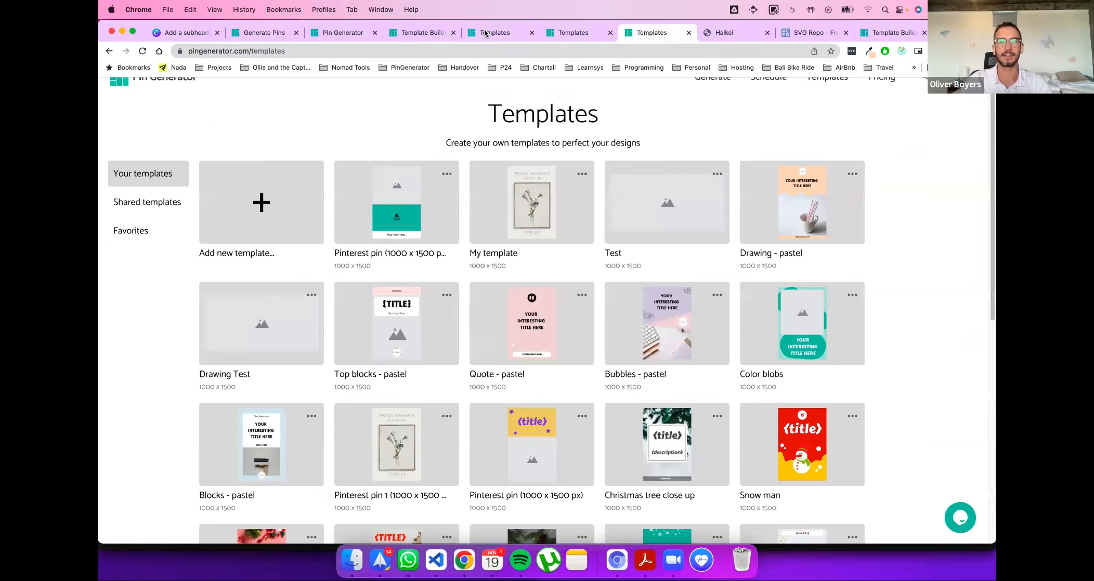
pyautogui.click(407, 32)
pyautogui.moveTo(606, 312); pyautogui.dragTo(584, 294)
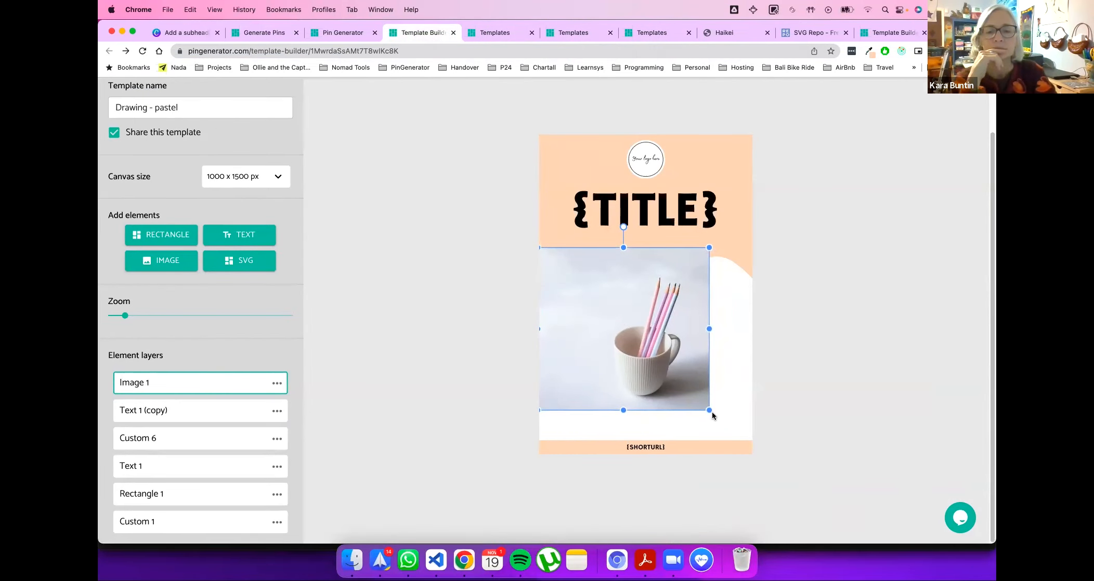
pyautogui.moveTo(709, 410); pyautogui.dragTo(755, 448)
pyautogui.moveTo(183, 381); pyautogui.dragTo(178, 526)
# Step: Check that Use Dynamic Colors is on for the Custom 1 wave shape and the Rectangle 1 footer bar
pyautogui.click(570, 146)
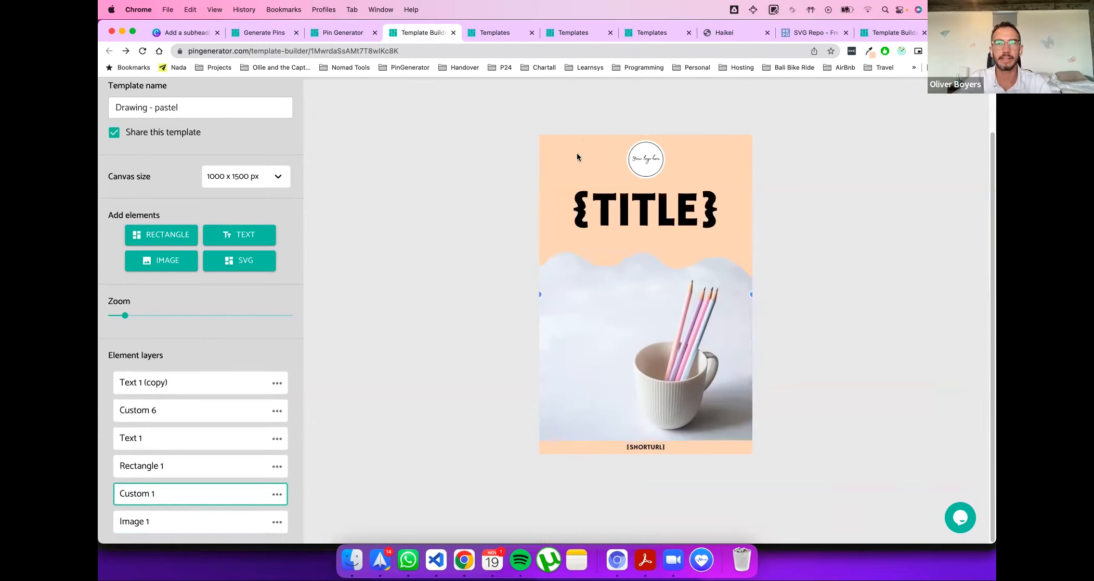
pyautogui.scroll(2, 504, 191)
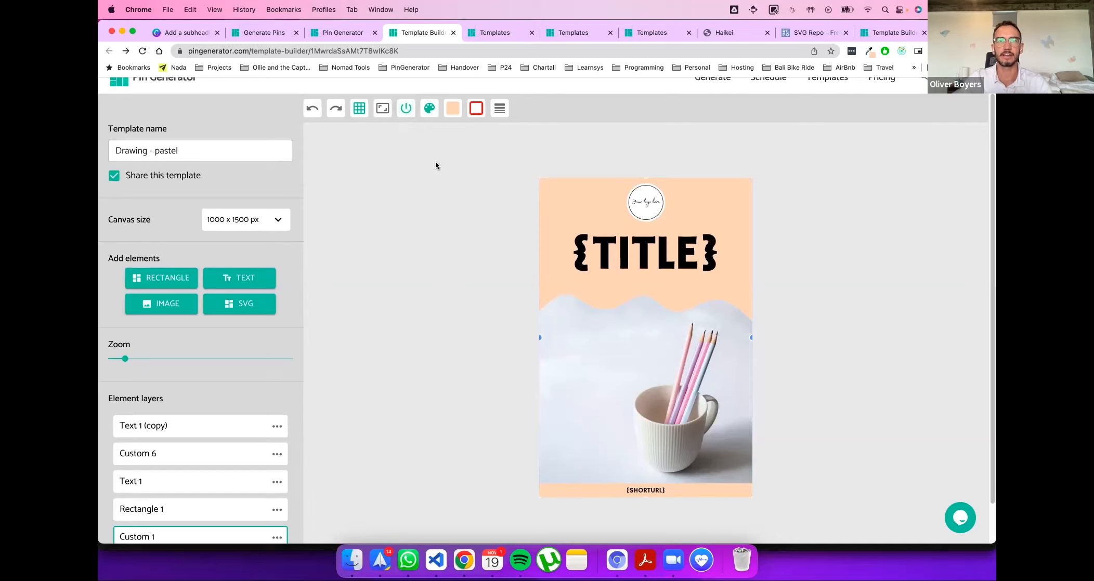
pyautogui.scroll(-1, 521, 196)
pyautogui.click(562, 446)
pyautogui.scroll(2, 395, 198)
pyautogui.click(405, 121)
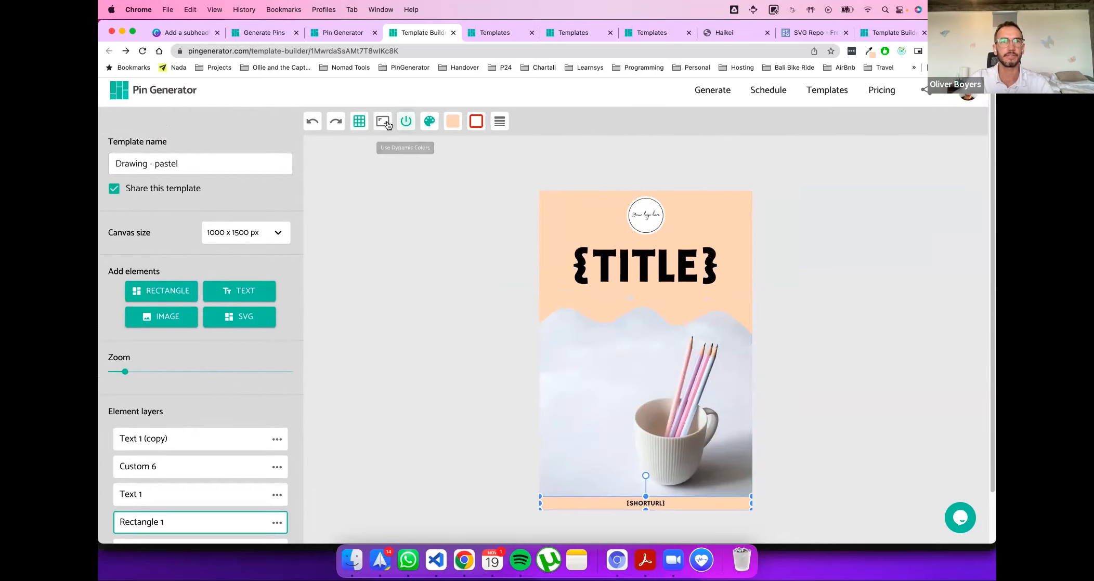
# Step: On the Generate Pins page, expand the list of own templates and refresh it
pyautogui.click(279, 34)
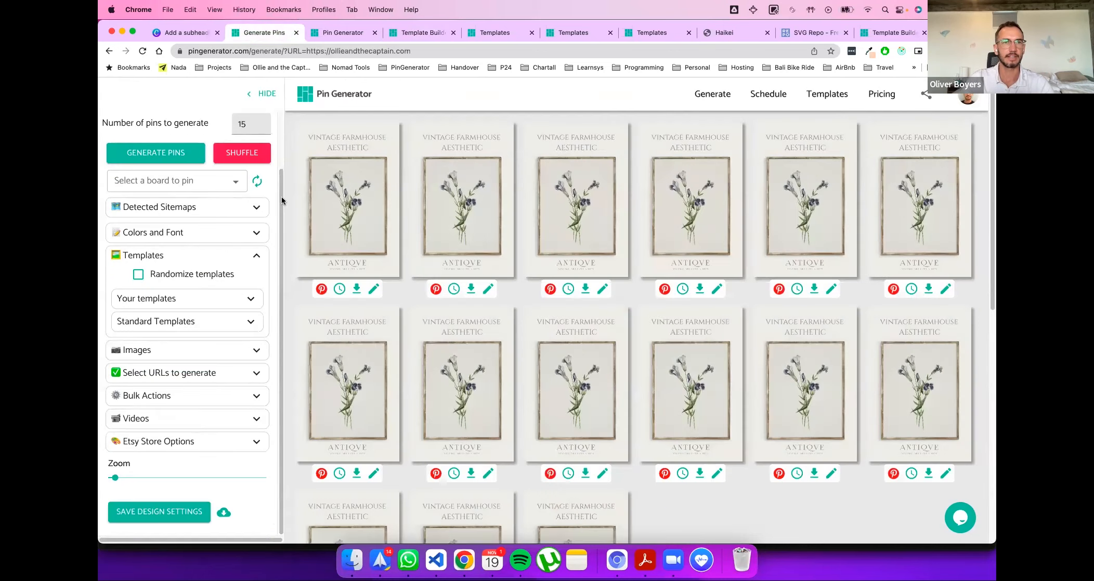
pyautogui.click(248, 306)
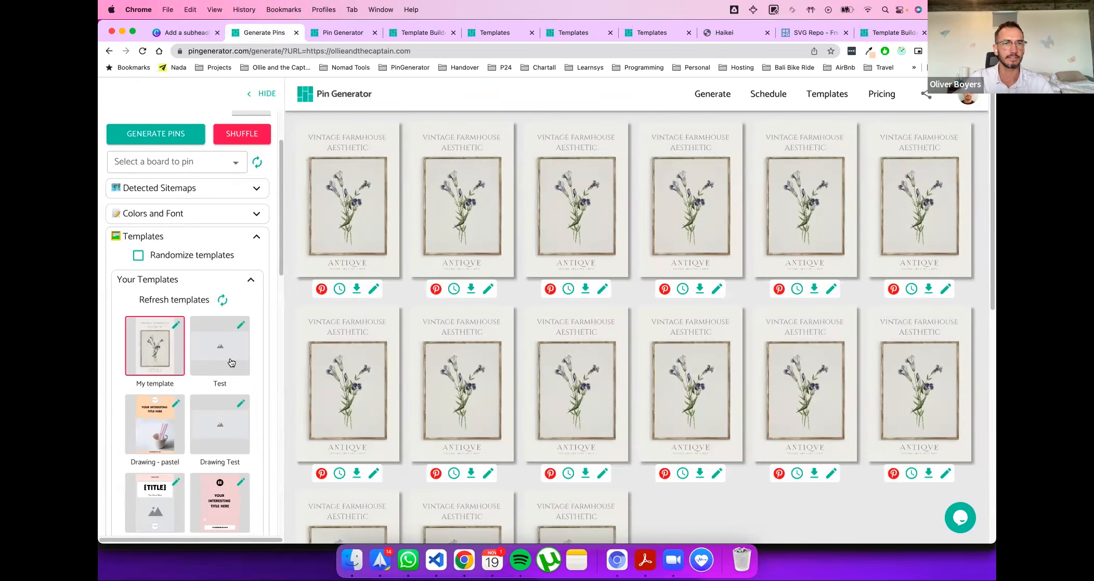
pyautogui.click(223, 299)
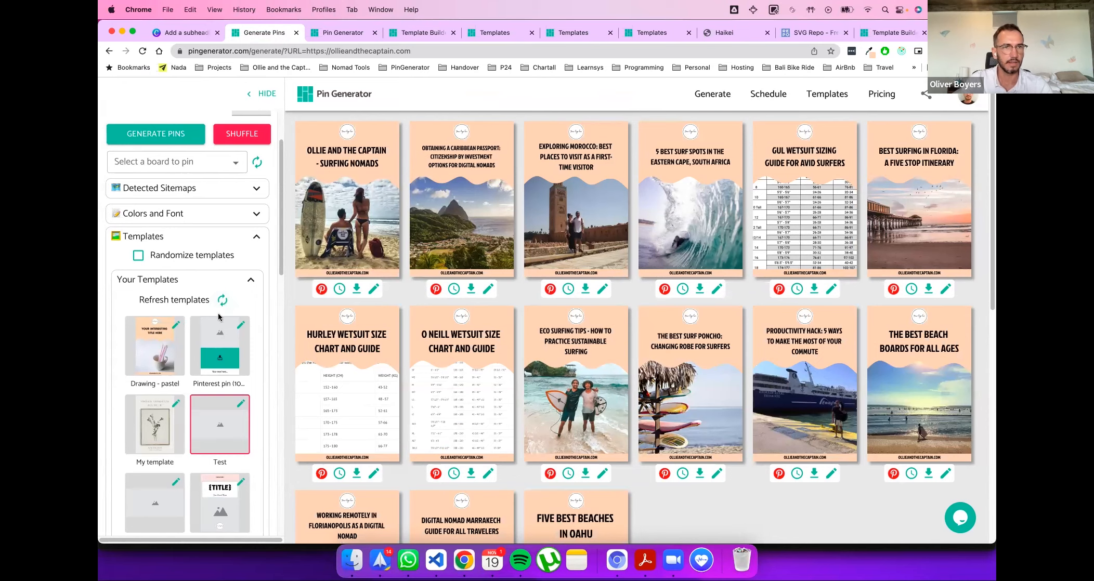
# Step: Refresh the own templates again and switch the pins between My template and Test, leaving Test selected
pyautogui.scroll(2, 187, 364)
pyautogui.scroll(-6, 202, 355)
pyautogui.scroll(2, 217, 307)
pyautogui.click(224, 222)
pyautogui.click(151, 353)
pyautogui.click(212, 358)
pyautogui.click(163, 356)
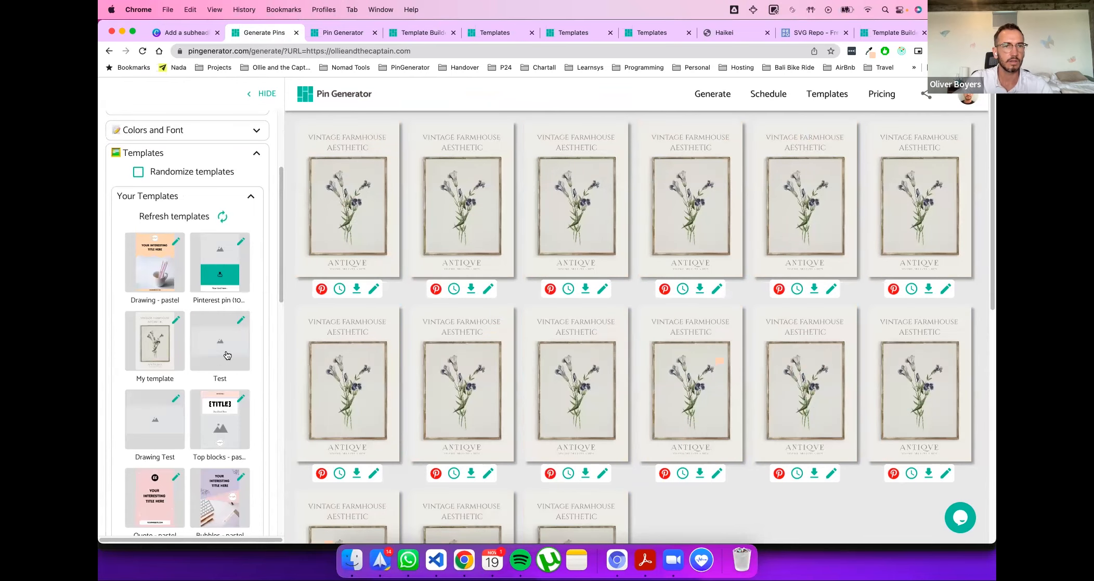
pyautogui.click(226, 356)
# Step: Expand the color and font settings, turn on Use all colors, and view the green swatch in the color picker
pyautogui.scroll(3, 237, 260)
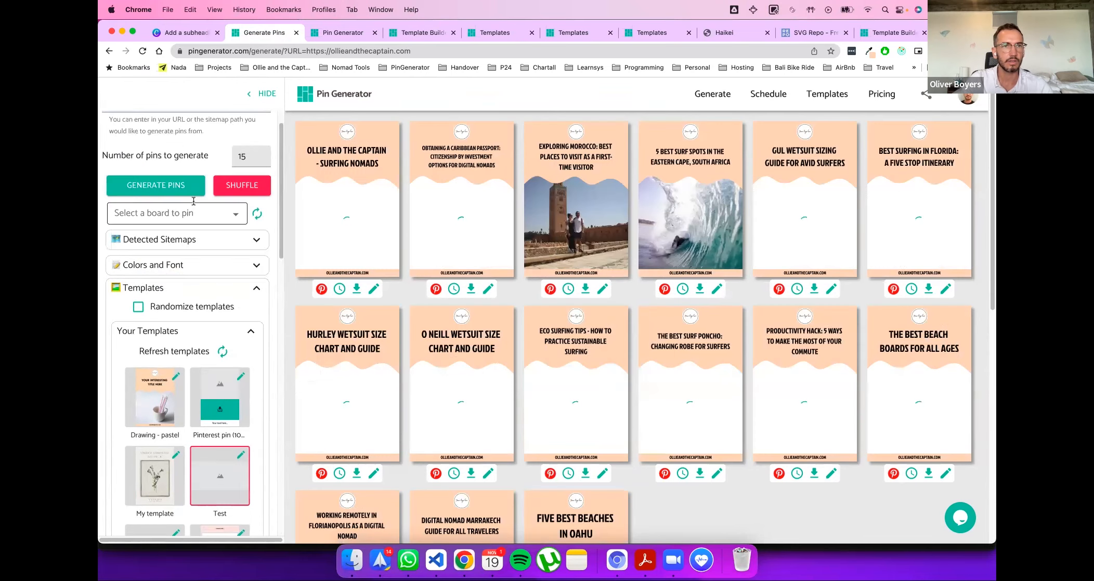
pyautogui.click(237, 260)
pyautogui.doubleClick(169, 310)
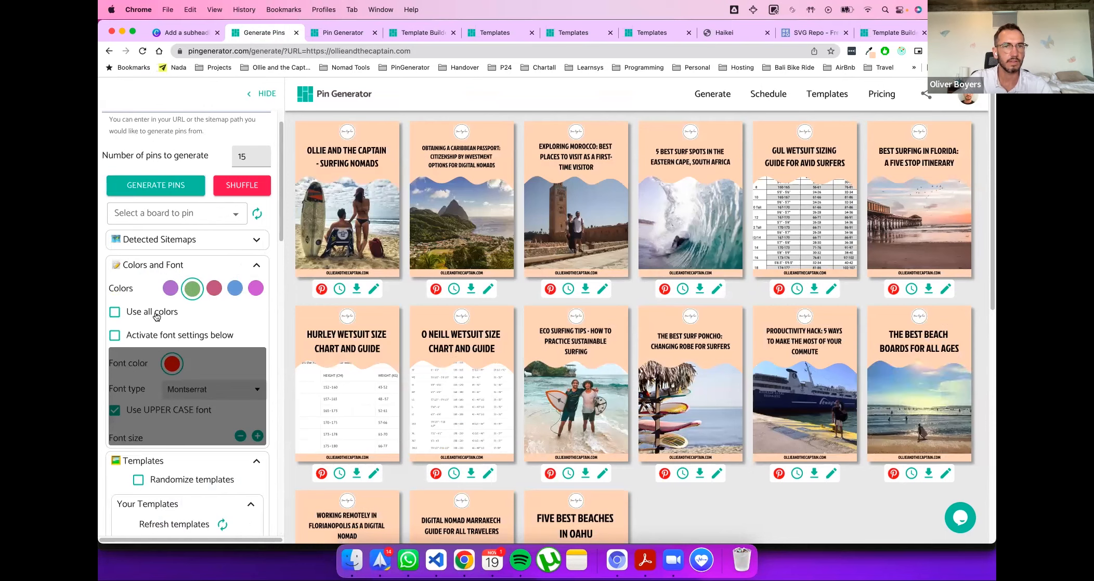
pyautogui.click(192, 288)
pyautogui.click(192, 287)
pyautogui.click(192, 288)
pyautogui.scroll(-1, 266, 279)
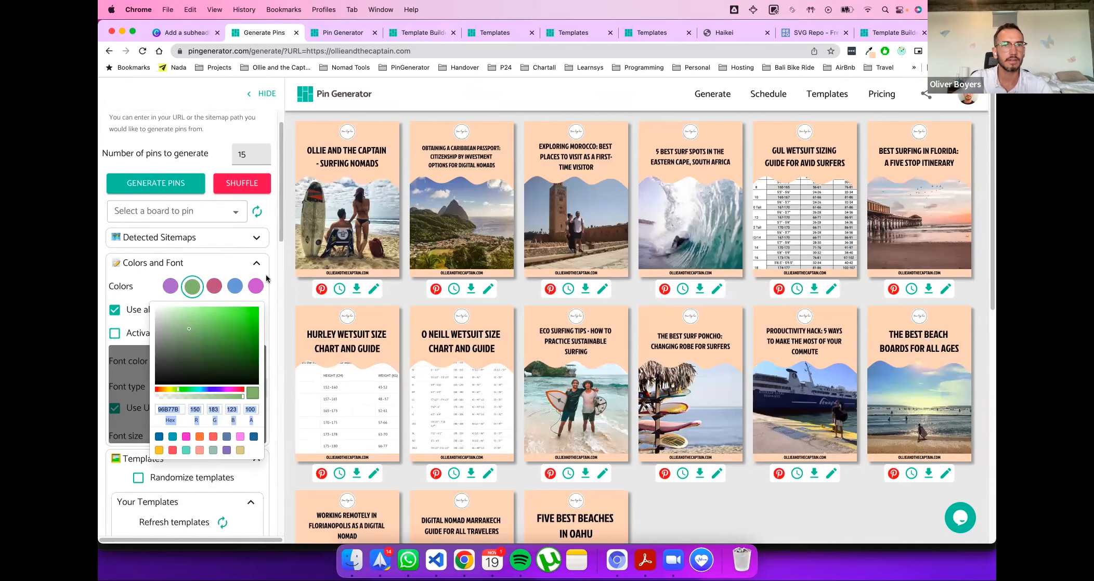
pyautogui.click(290, 274)
# Step: Look through the open Templates pages and return to the Drawing - pastel template in the builder to check its name
pyautogui.click(491, 35)
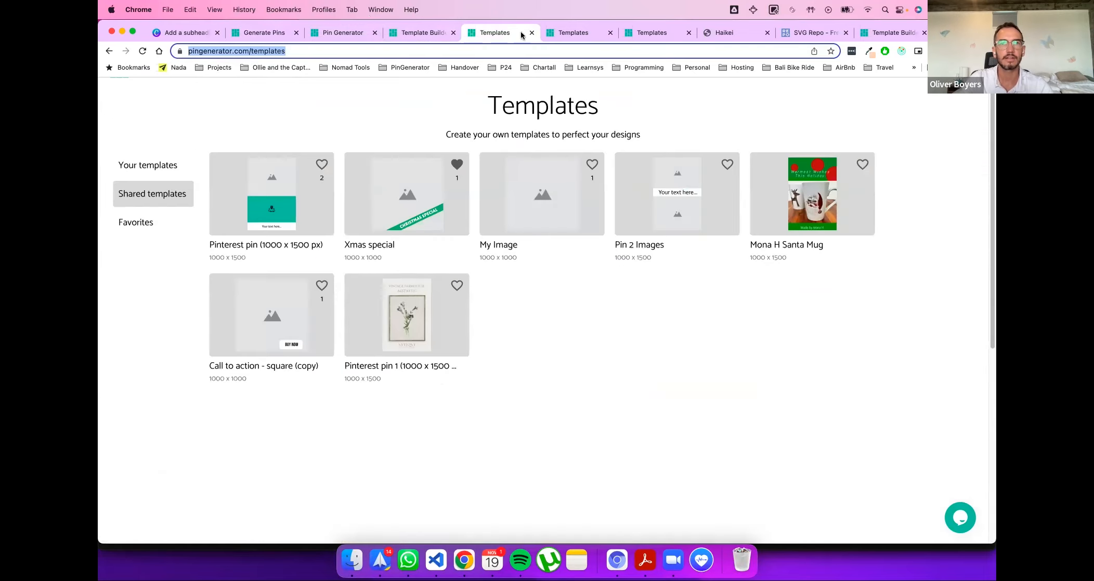
pyautogui.click(578, 33)
pyautogui.click(641, 33)
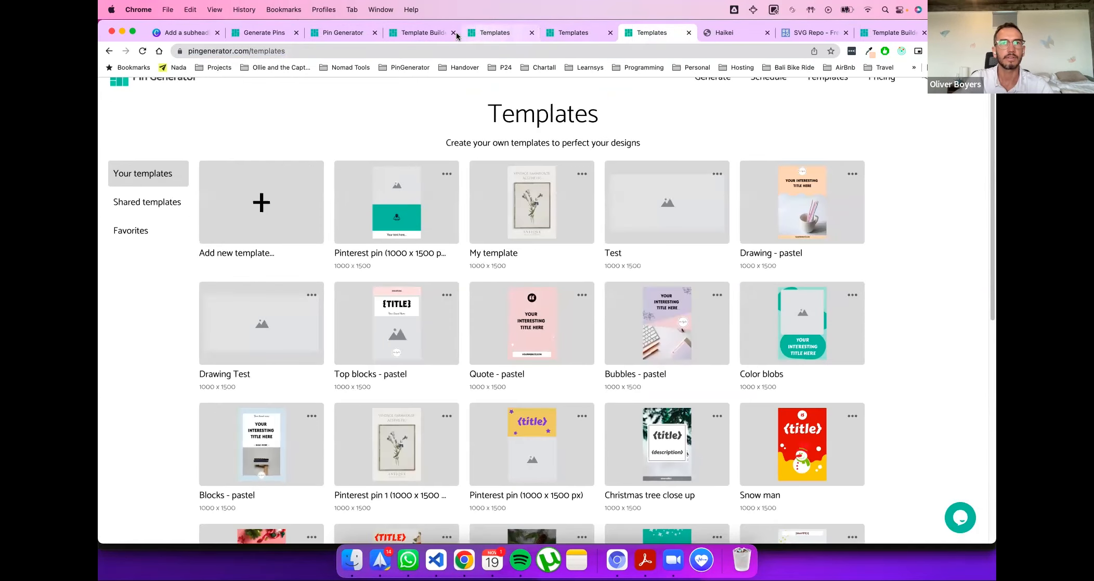
pyautogui.click(420, 32)
pyautogui.click(242, 164)
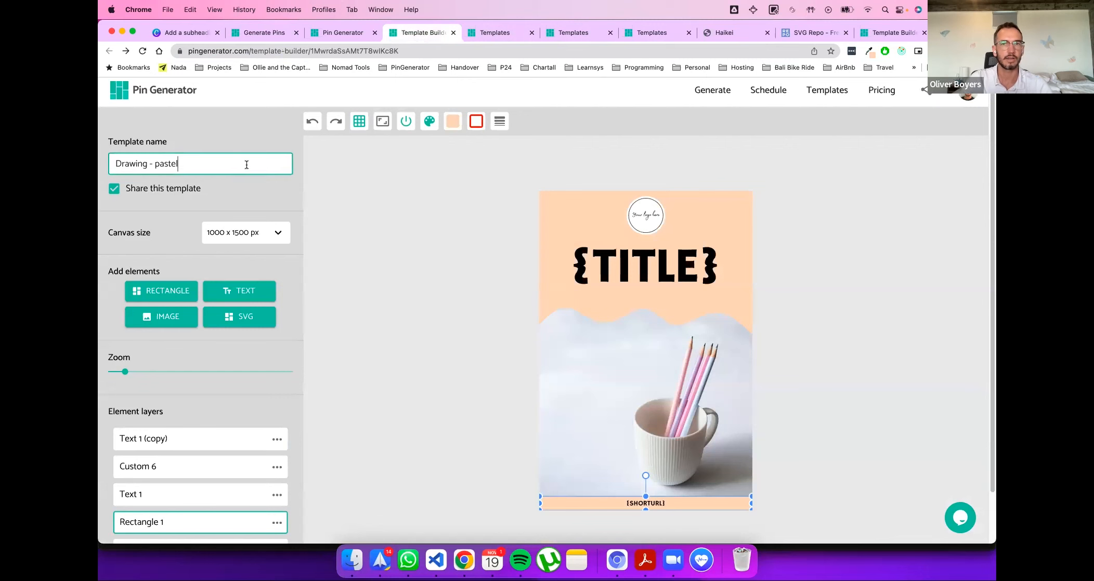
# Step: On the Generate Pins page, select the Drawing - pastel template for the pins and deselect Test
pyautogui.click(263, 32)
pyautogui.scroll(-5, 228, 370)
pyautogui.scroll(-4, 227, 370)
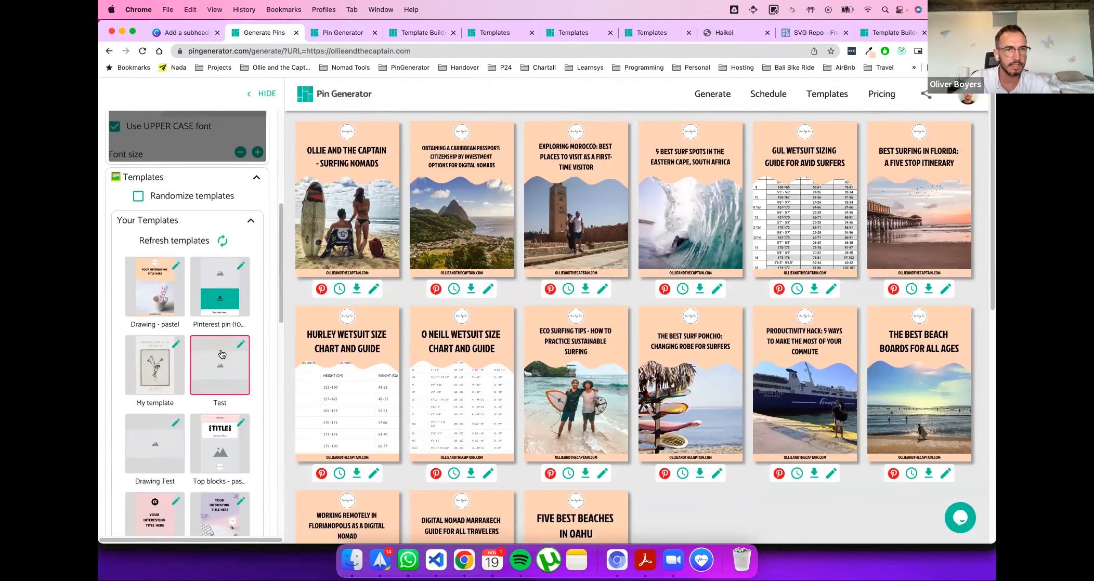
pyautogui.click(241, 329)
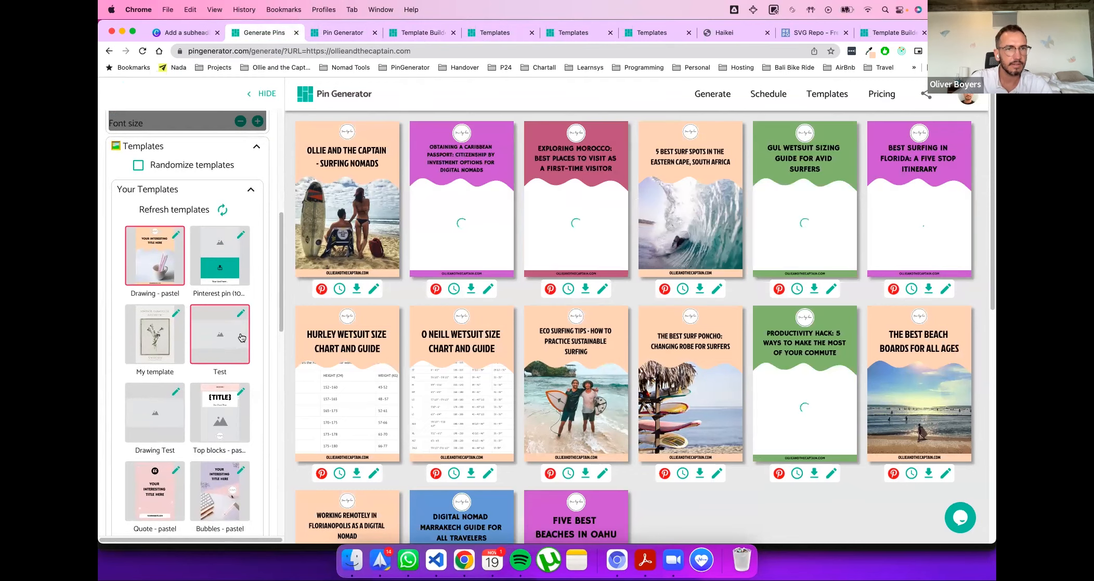
pyautogui.scroll(1, 240, 290)
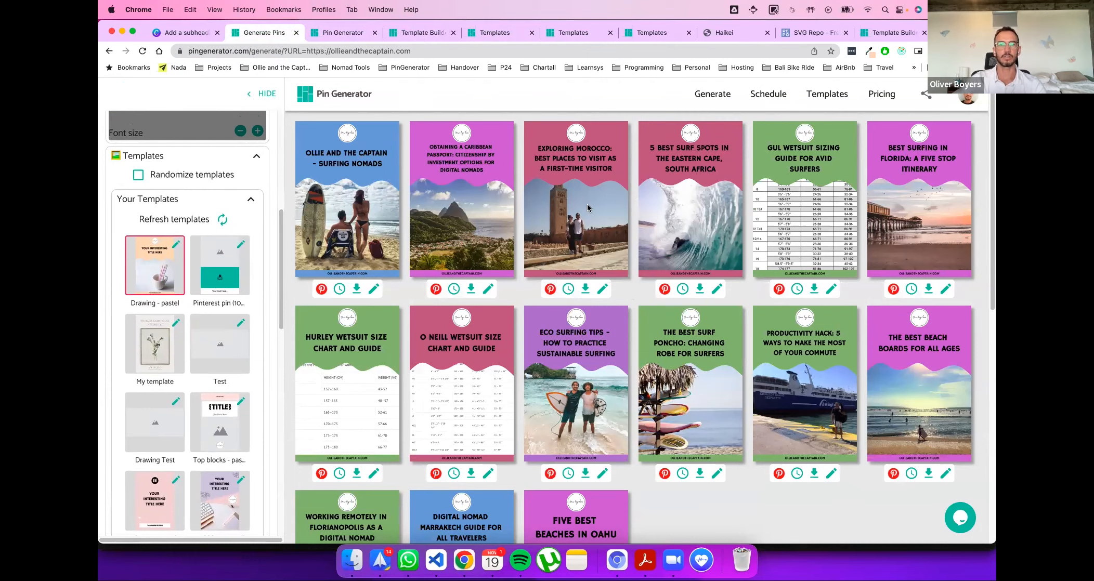
# Step: Turn off Use all colors and apply the purple and finally the dark pink color to all pins
pyautogui.scroll(10, 227, 227)
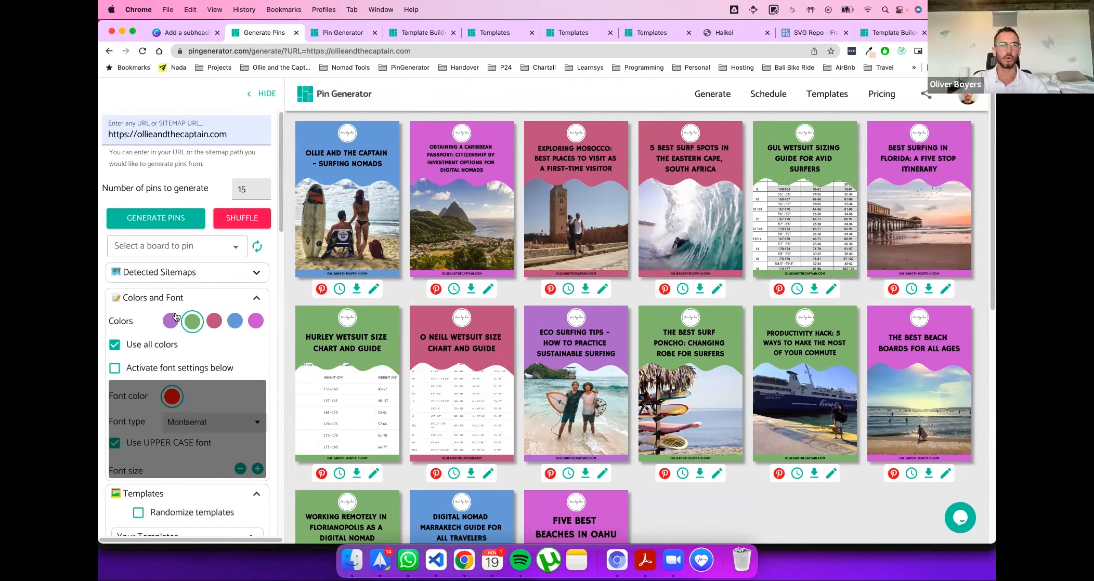
pyautogui.click(144, 346)
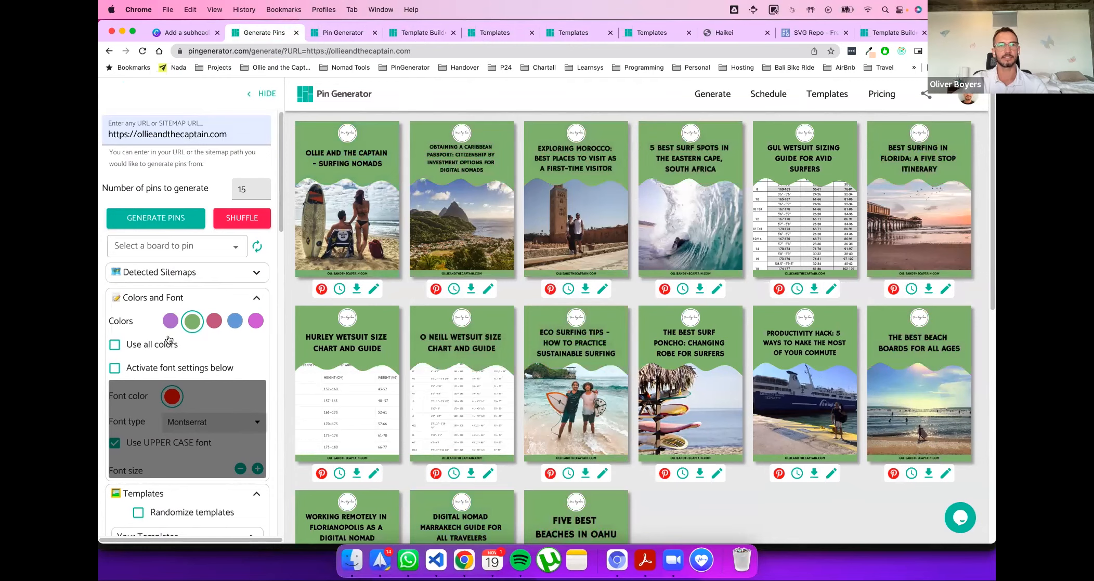
pyautogui.click(172, 324)
pyautogui.click(213, 320)
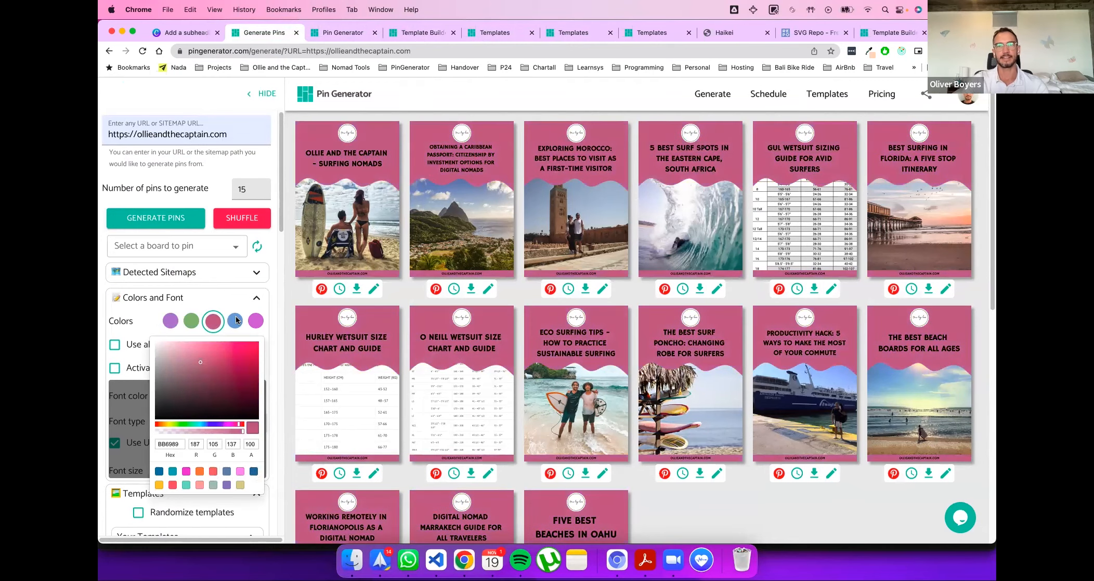
# Step: Lighten the dark pink swatch to D38DA7 and turn Use all colors back on
pyautogui.moveTo(195, 354); pyautogui.dragTo(188, 354)
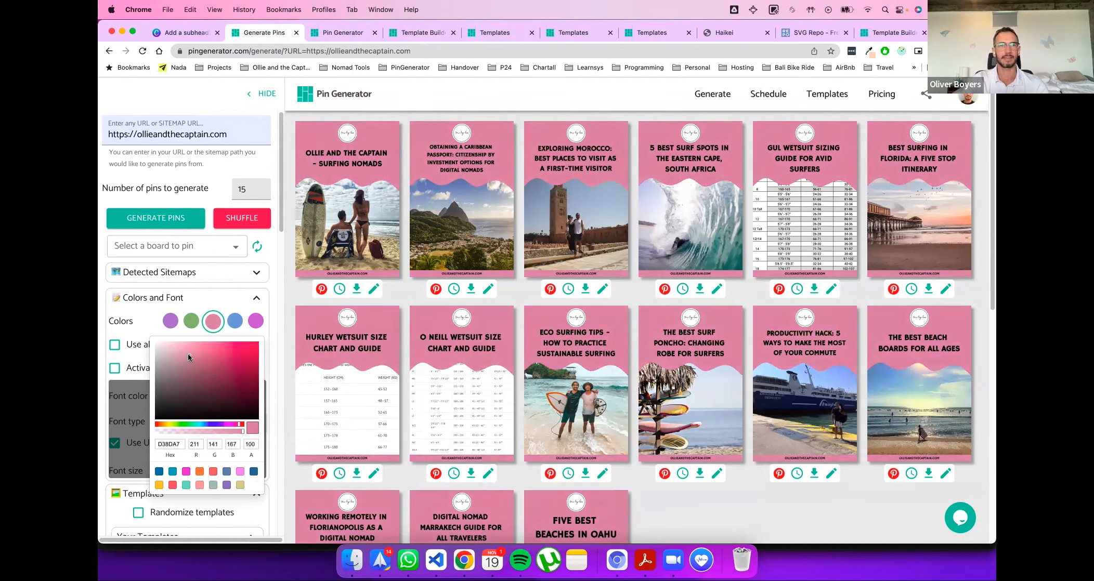
pyautogui.click(234, 296)
pyautogui.click(161, 345)
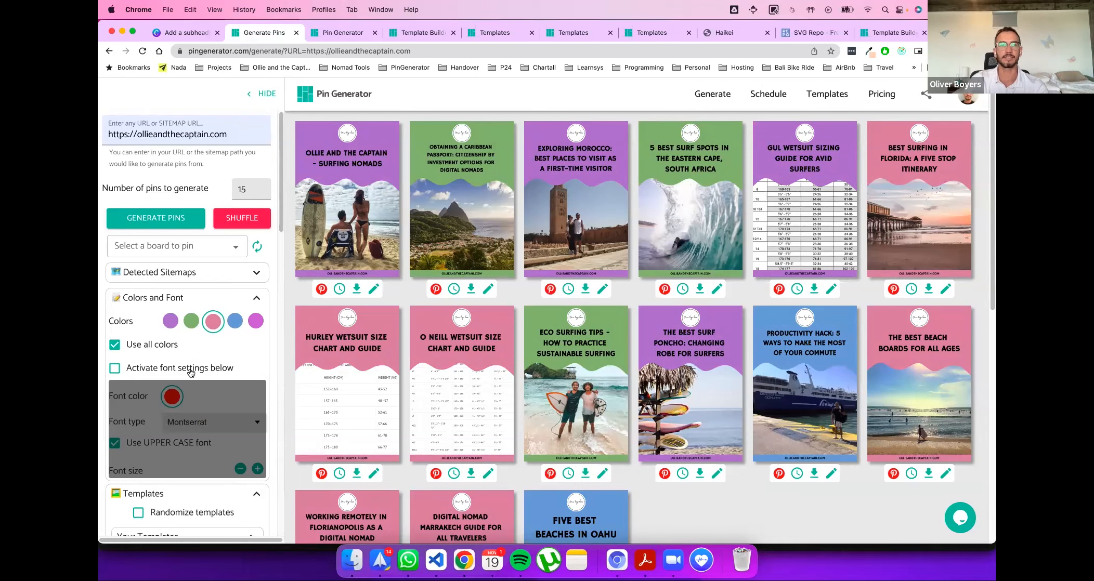
# Step: Activate the custom font settings for the pins and set the font color to black (000000)
pyautogui.scroll(-3, 175, 374)
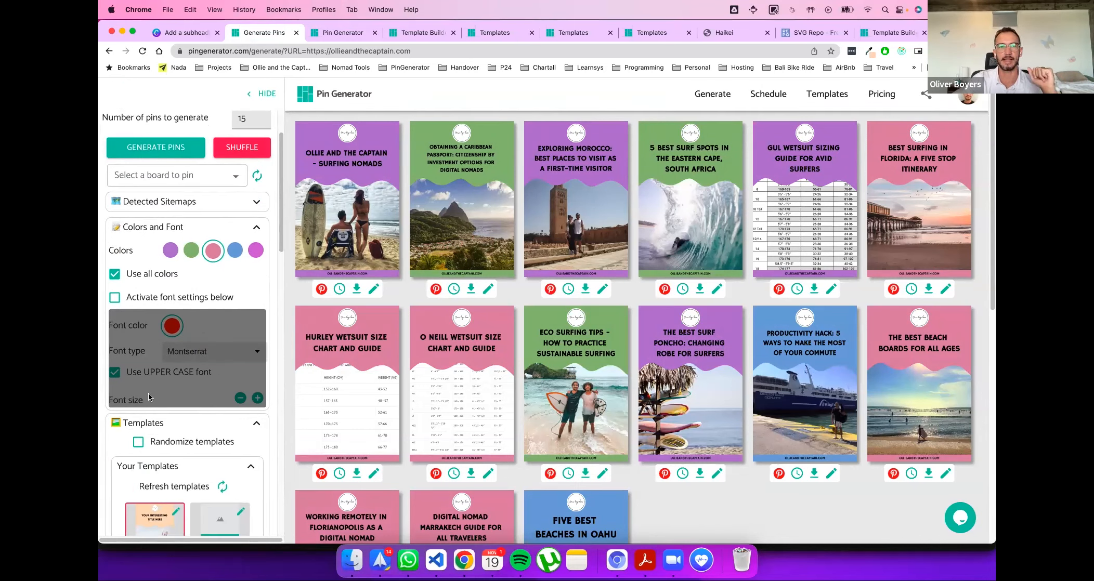
pyautogui.click(178, 300)
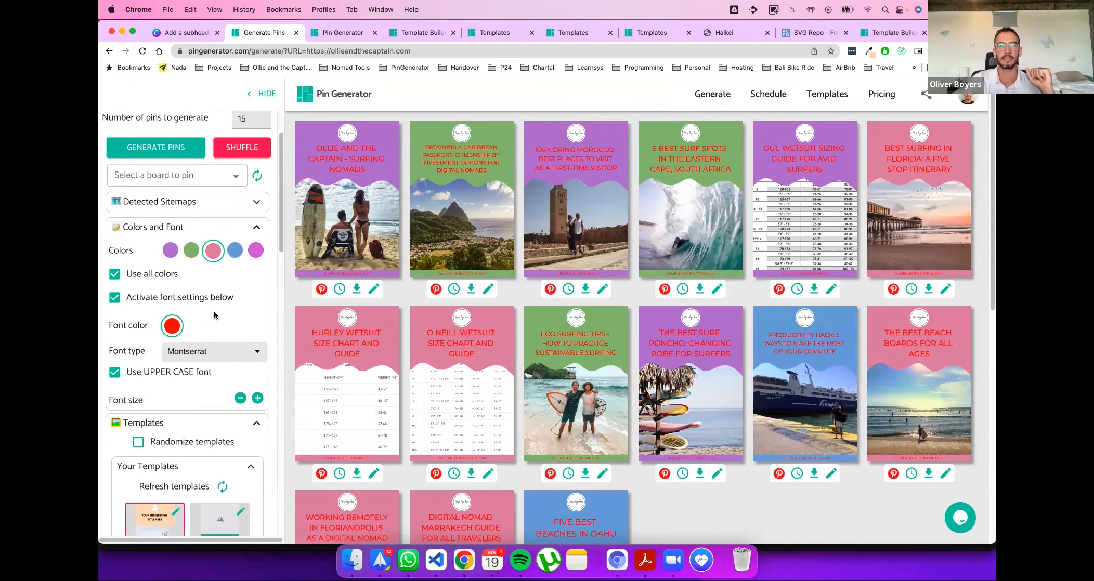
pyautogui.click(178, 331)
pyautogui.moveTo(165, 370); pyautogui.dragTo(115, 433)
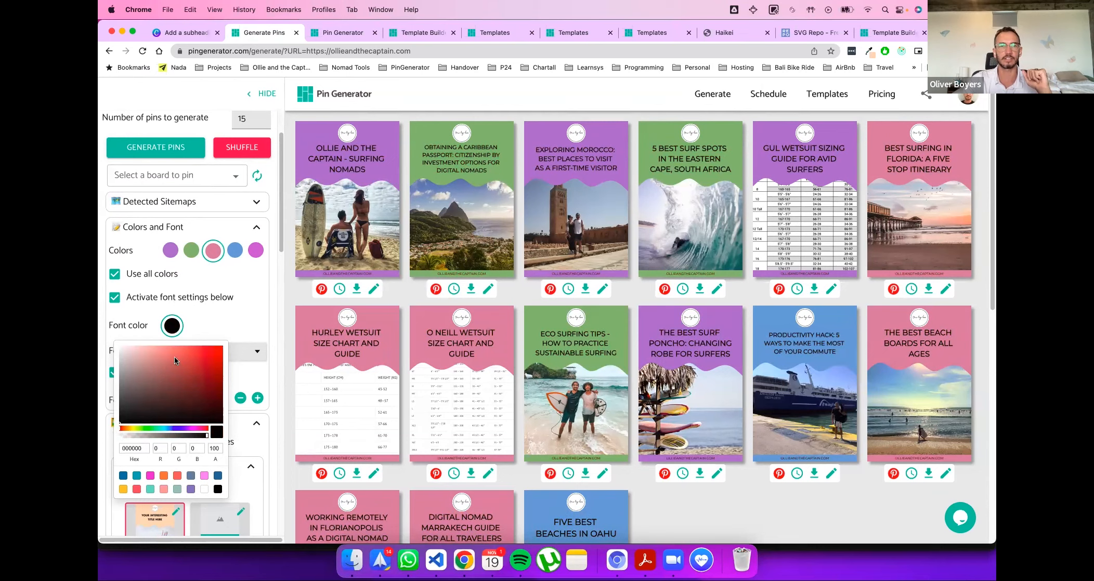
# Step: Set the font type of the pins to Abril Fatface and reduce the font size by one step
pyautogui.click(255, 353)
pyautogui.click(247, 355)
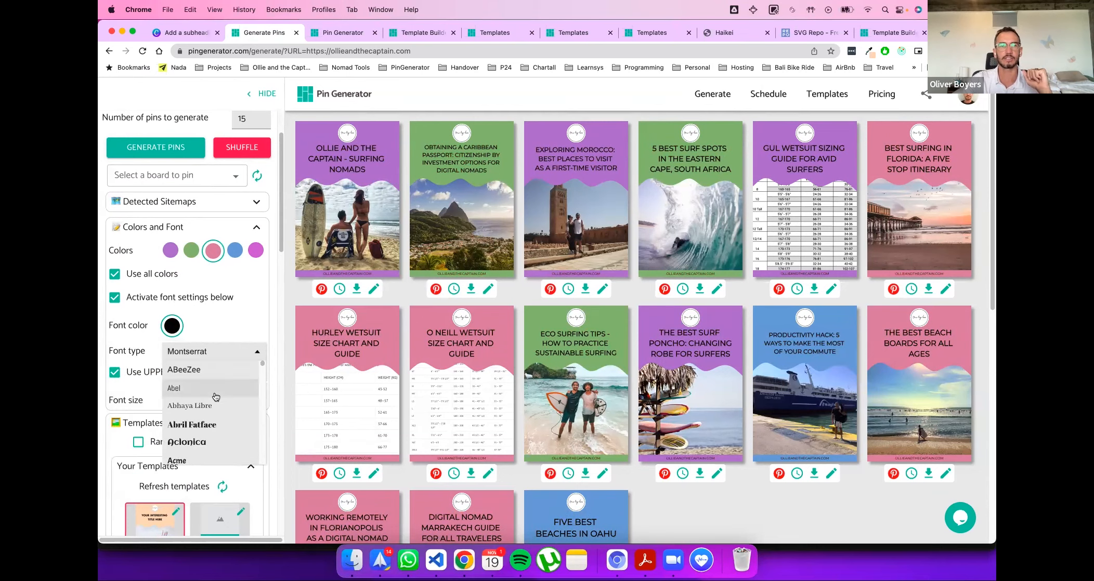
pyautogui.click(205, 423)
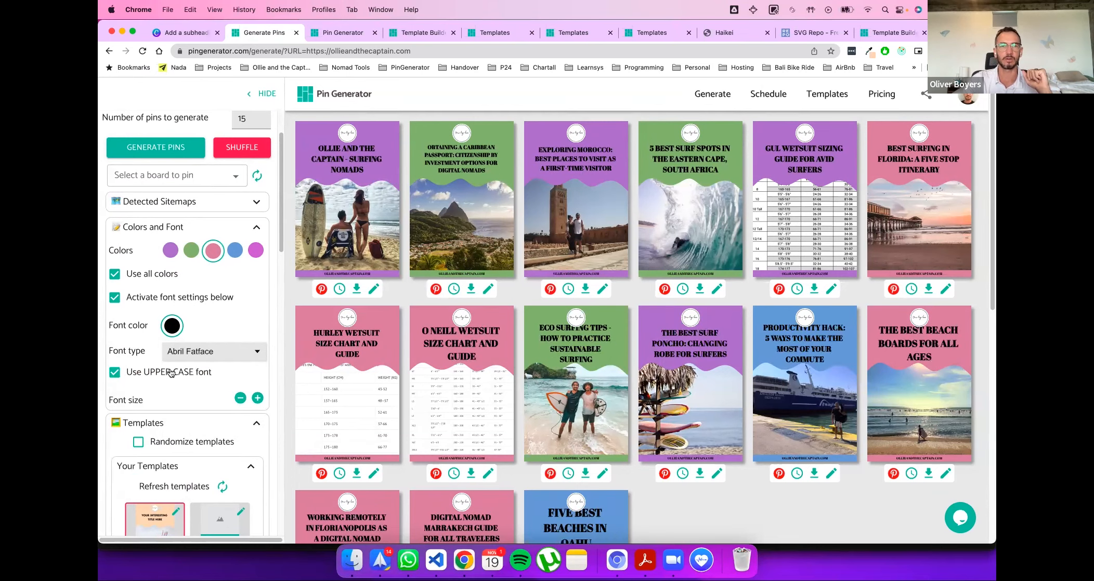
pyautogui.click(240, 400)
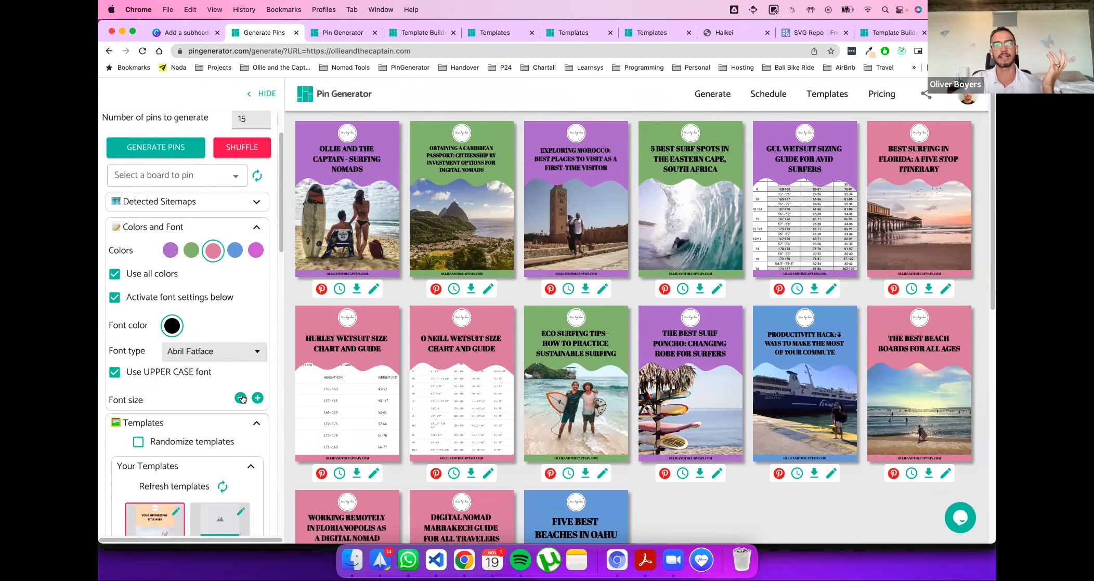
# Step: Turn the custom font settings off and back on to compare the pins with the template's own font
pyautogui.click(161, 300)
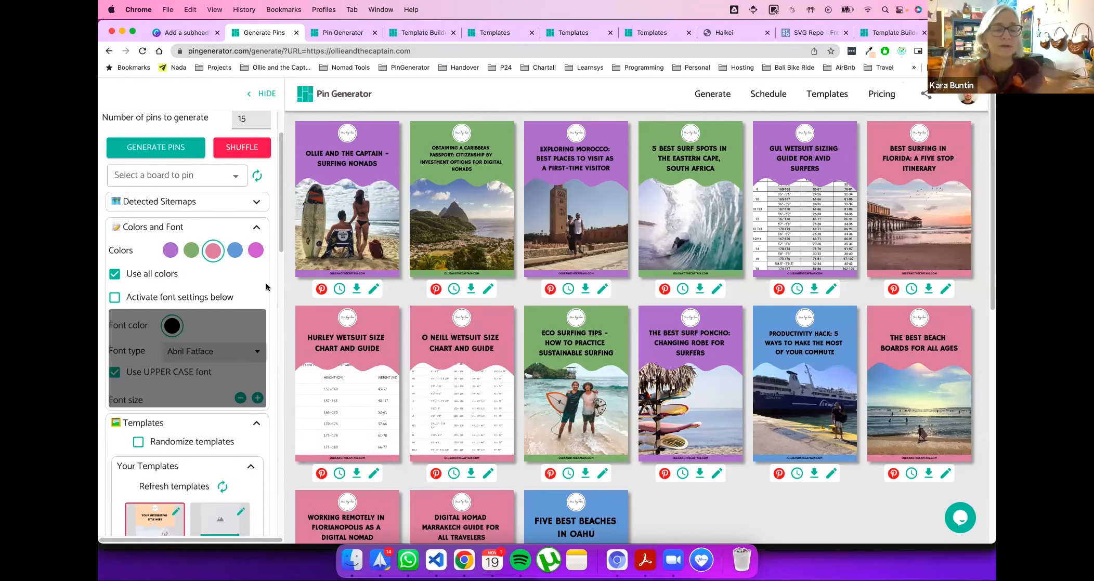
pyautogui.click(199, 301)
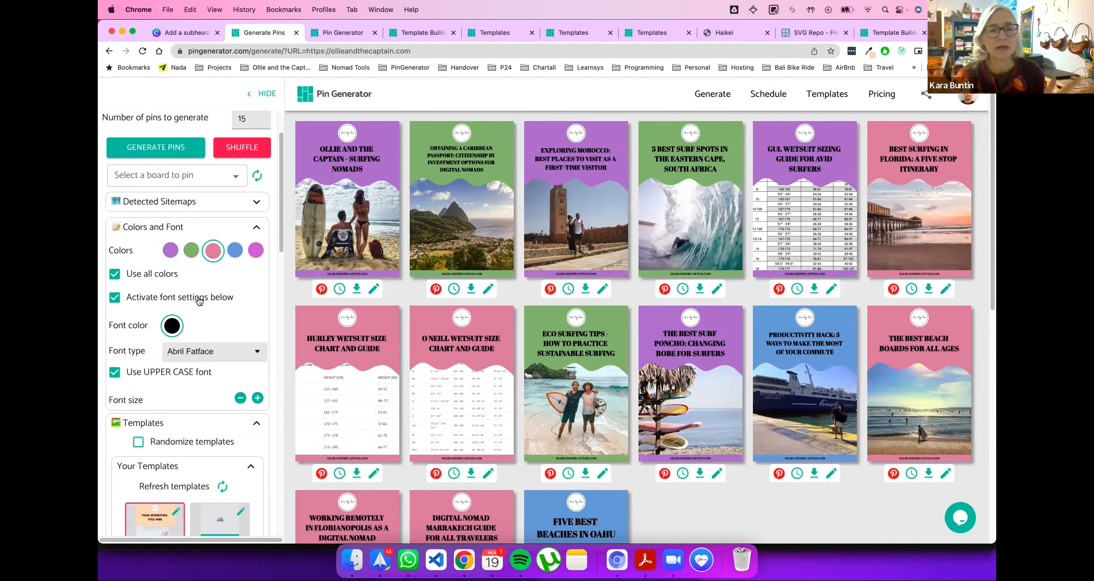
# Step: Turn off the custom font settings for the pins and lighten the pink swatch to EC9FBE
pyautogui.click(199, 301)
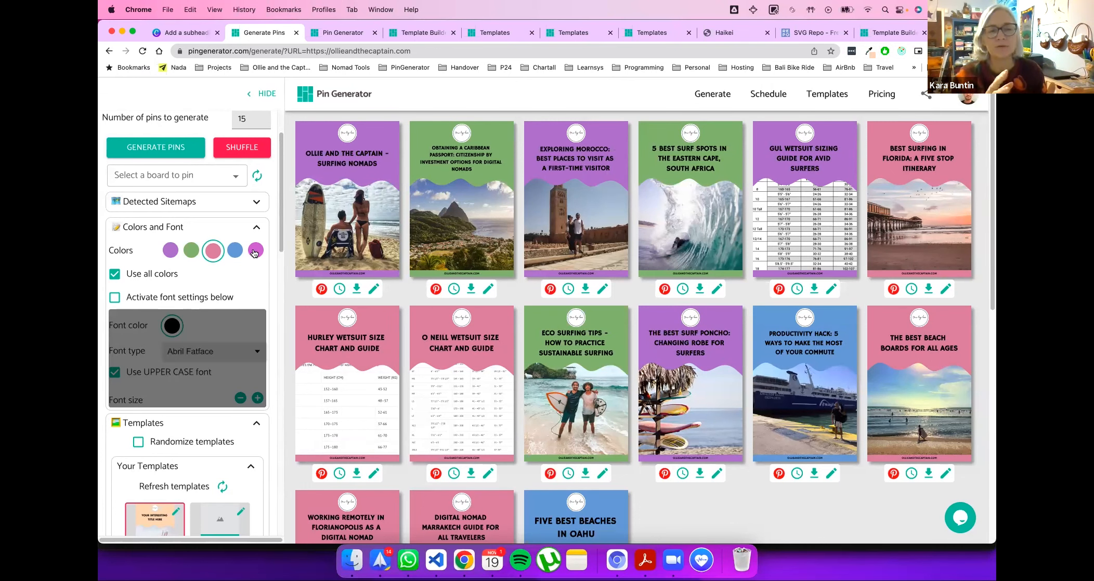
pyautogui.click(214, 251)
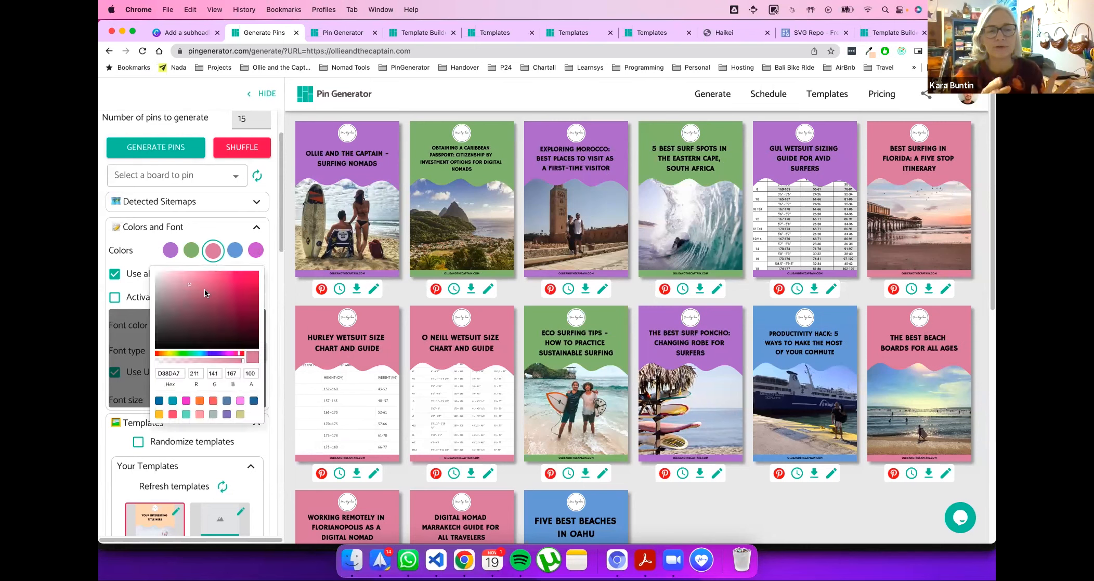
pyautogui.moveTo(196, 290); pyautogui.dragTo(188, 275)
# Step: Lighten the green and purple swatches as well, and set the magenta swatch to CB99D8
pyautogui.click(192, 251)
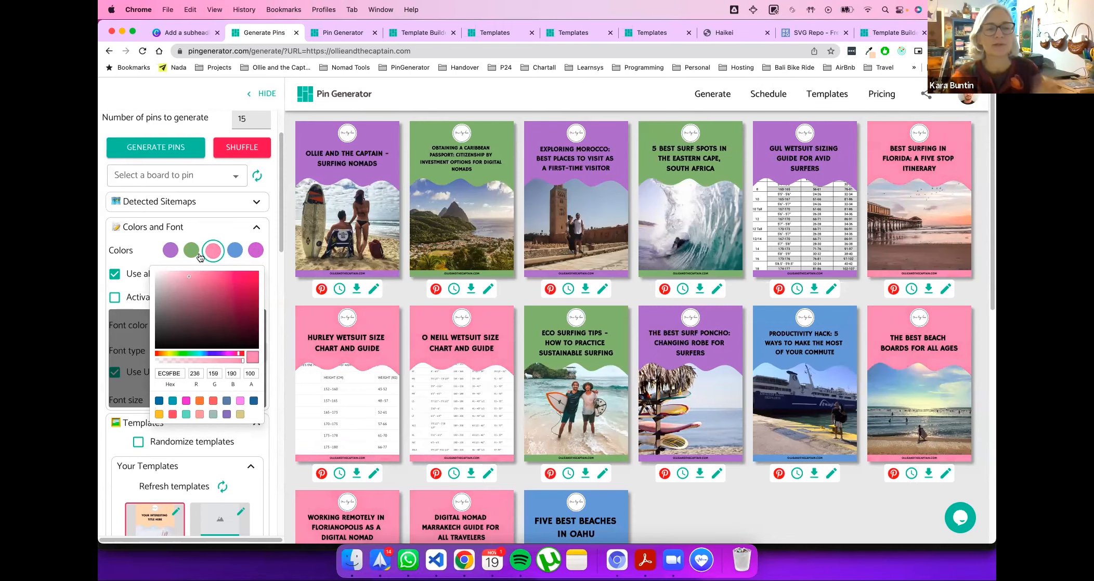
pyautogui.moveTo(194, 284); pyautogui.dragTo(179, 277)
pyautogui.click(170, 250)
pyautogui.click(205, 241)
pyautogui.click(256, 251)
pyautogui.moveTo(193, 293); pyautogui.dragTo(184, 282)
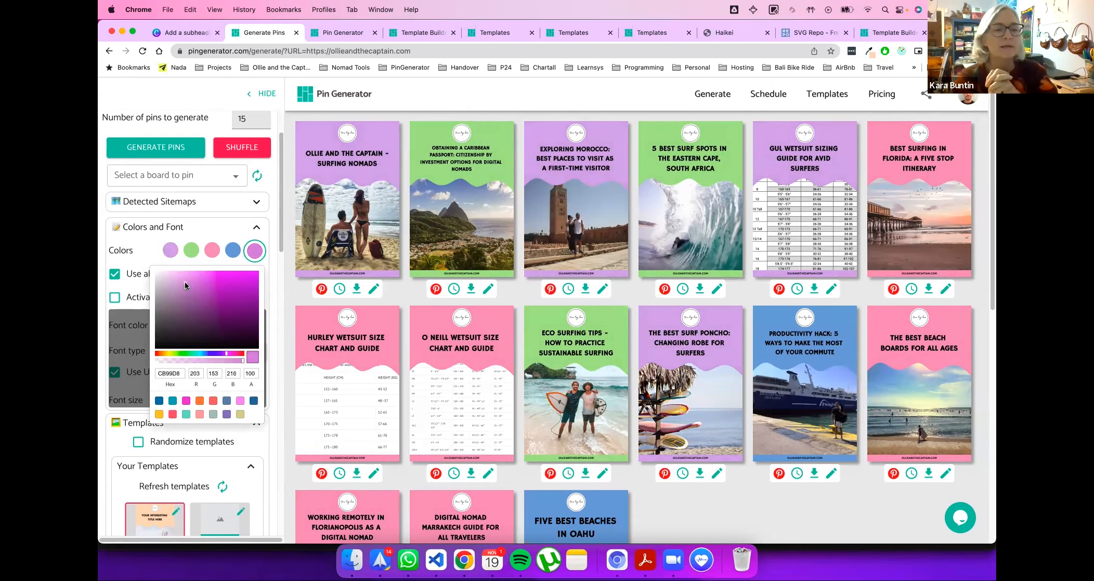
pyautogui.click(286, 284)
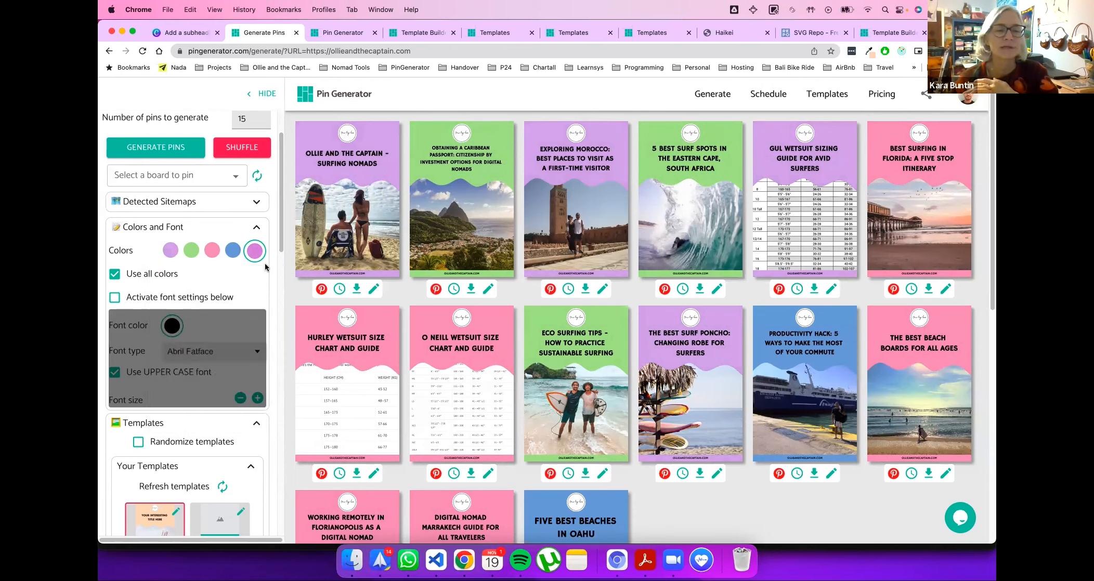
# Step: Collapse the Colors and Font settings, the Your Templates list and the Templates section
pyautogui.click(256, 229)
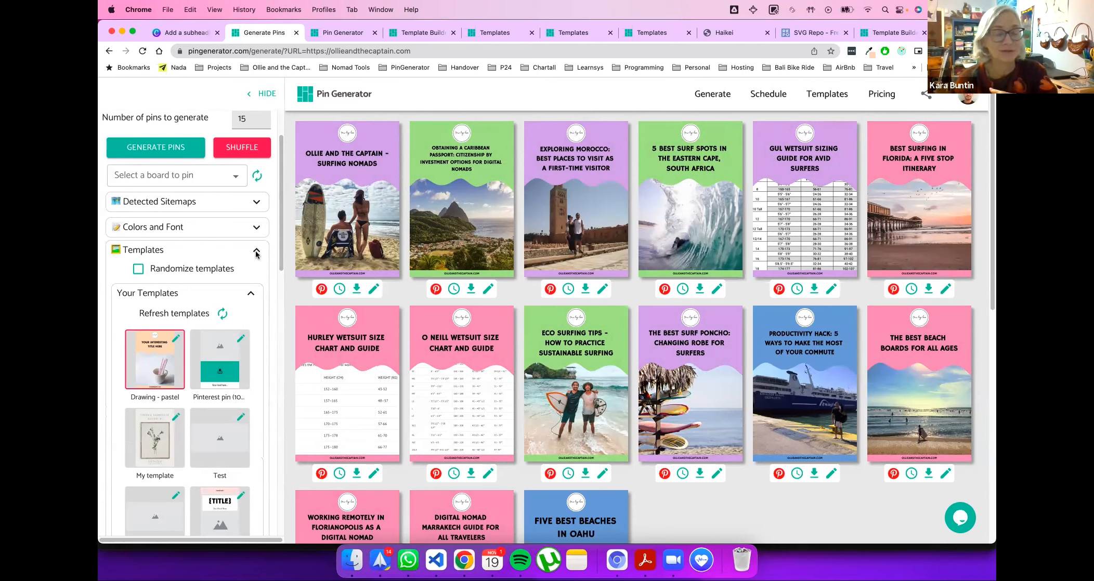
pyautogui.click(251, 291)
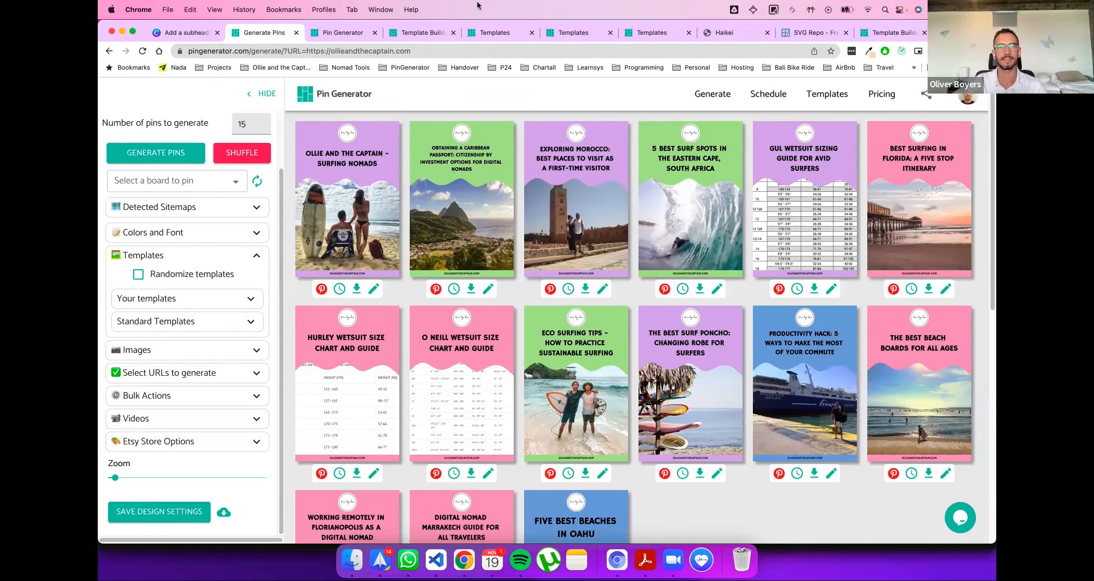
pyautogui.click(257, 256)
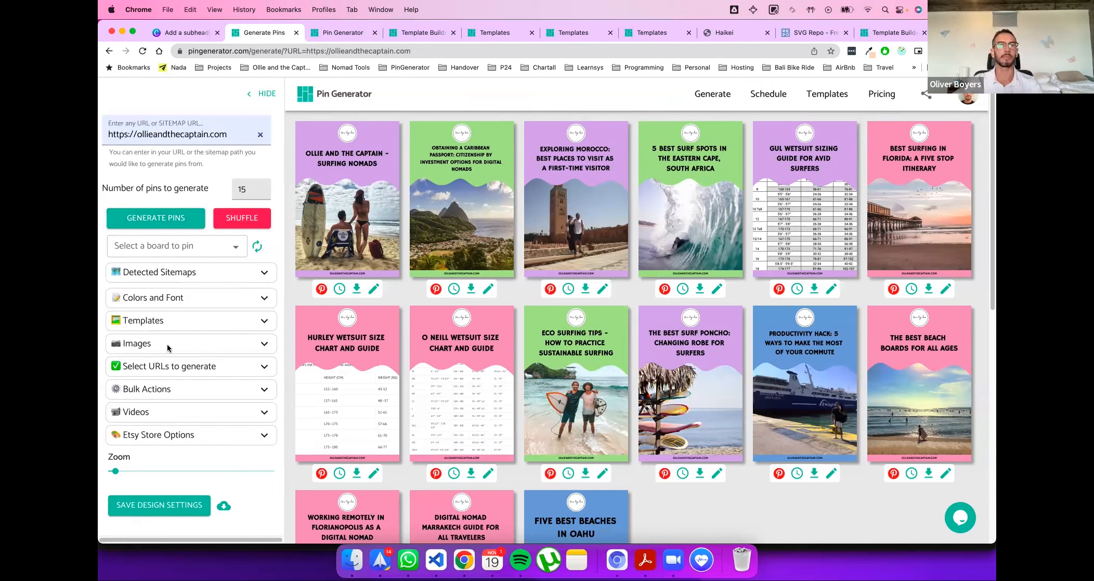
pyautogui.click(259, 323)
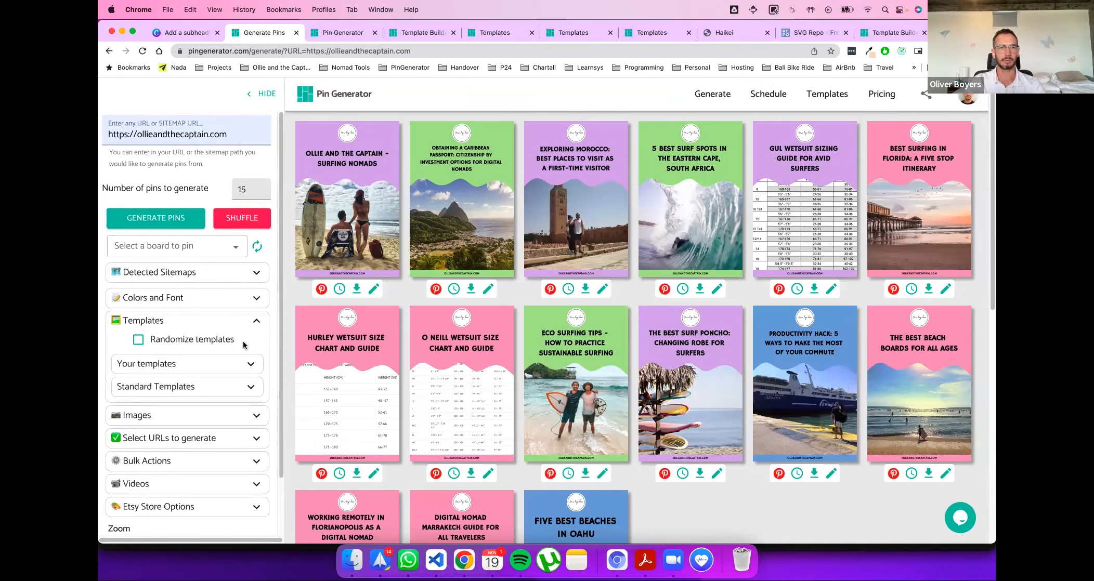
pyautogui.click(258, 320)
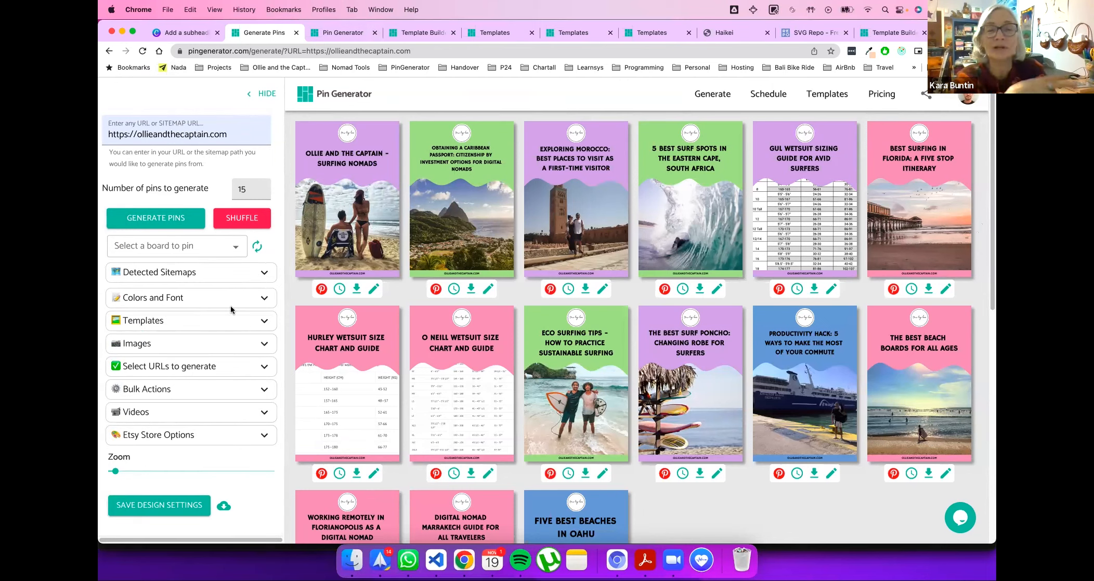
# Step: Review the sitemaps detected for the entered website
pyautogui.click(256, 275)
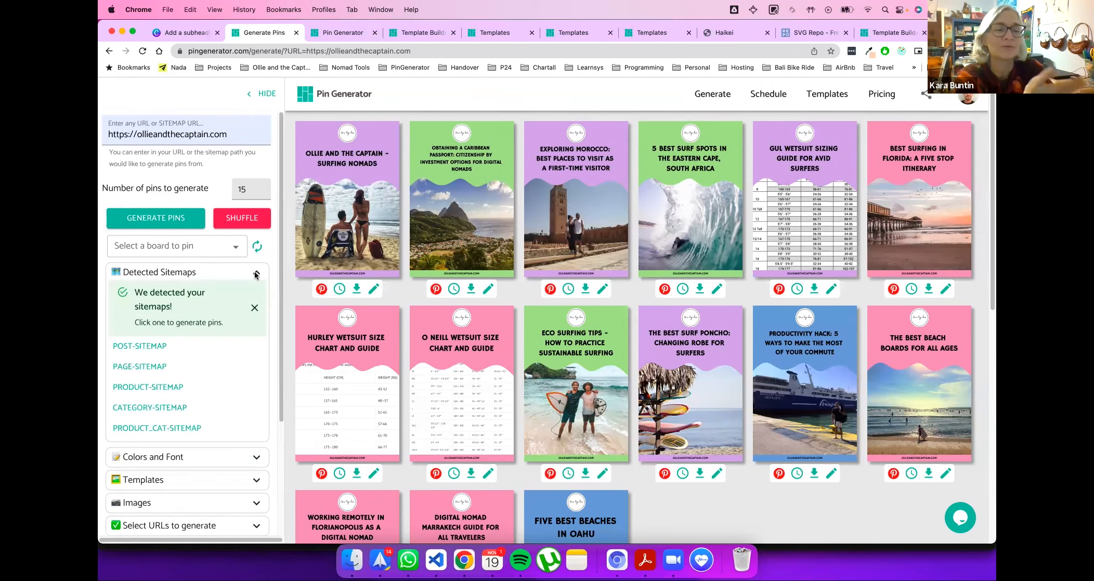
pyautogui.click(256, 275)
pyautogui.click(245, 304)
pyautogui.click(251, 299)
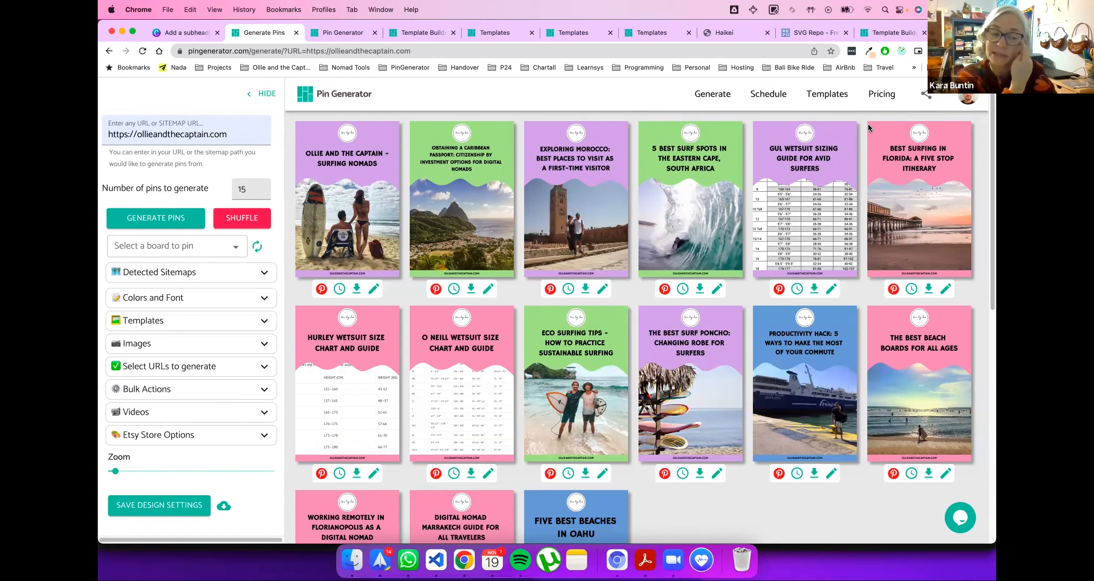
# Step: Look over the Etsy Store Options and the suggested entries for the Etsy store name
pyautogui.click(233, 434)
pyautogui.scroll(-3, 232, 433)
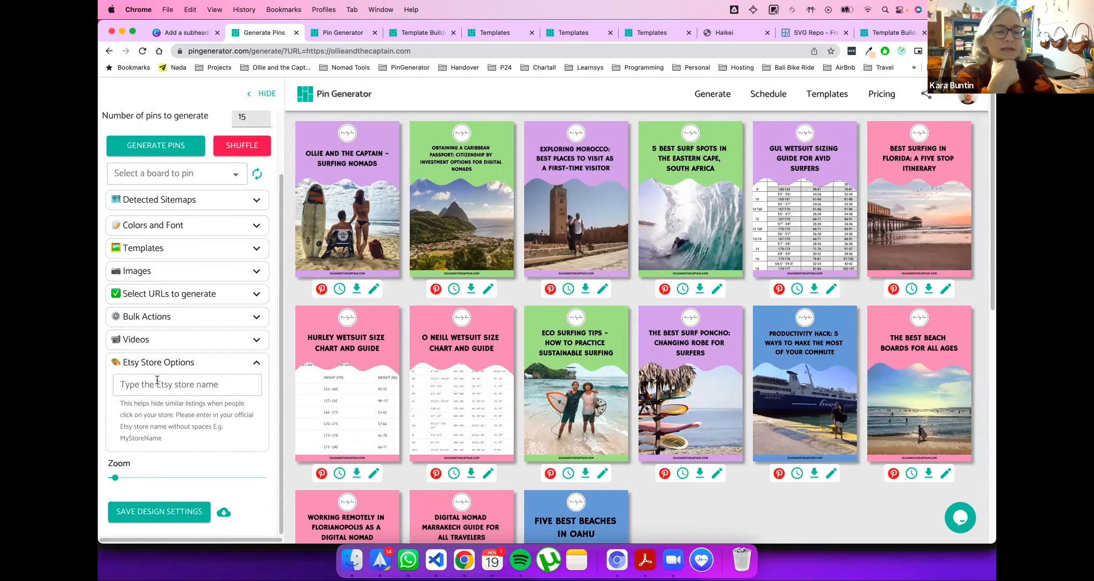
pyautogui.click(195, 384)
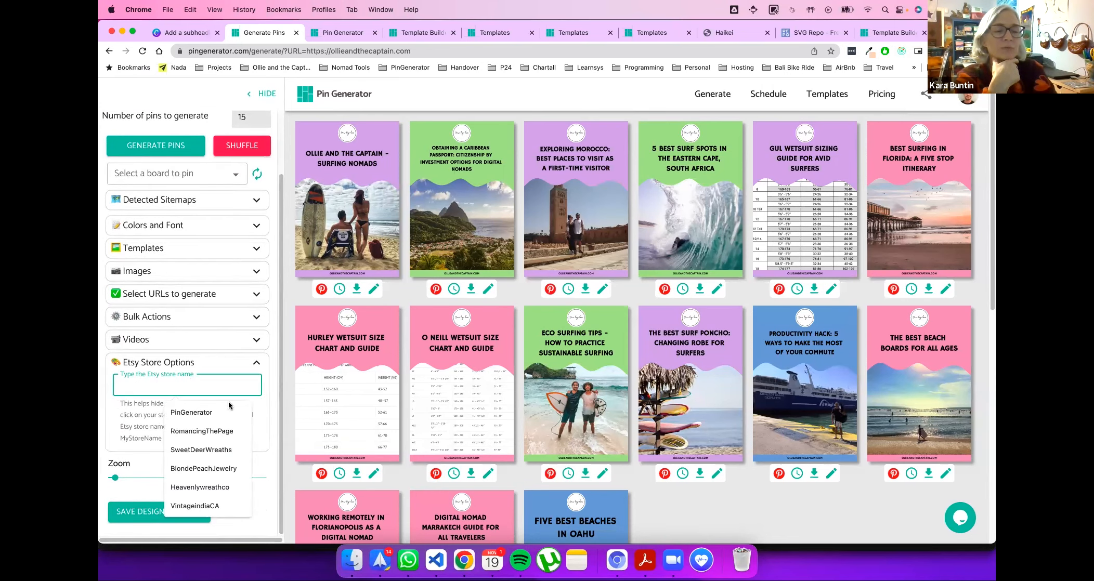
pyautogui.click(272, 422)
pyautogui.scroll(2, 232, 387)
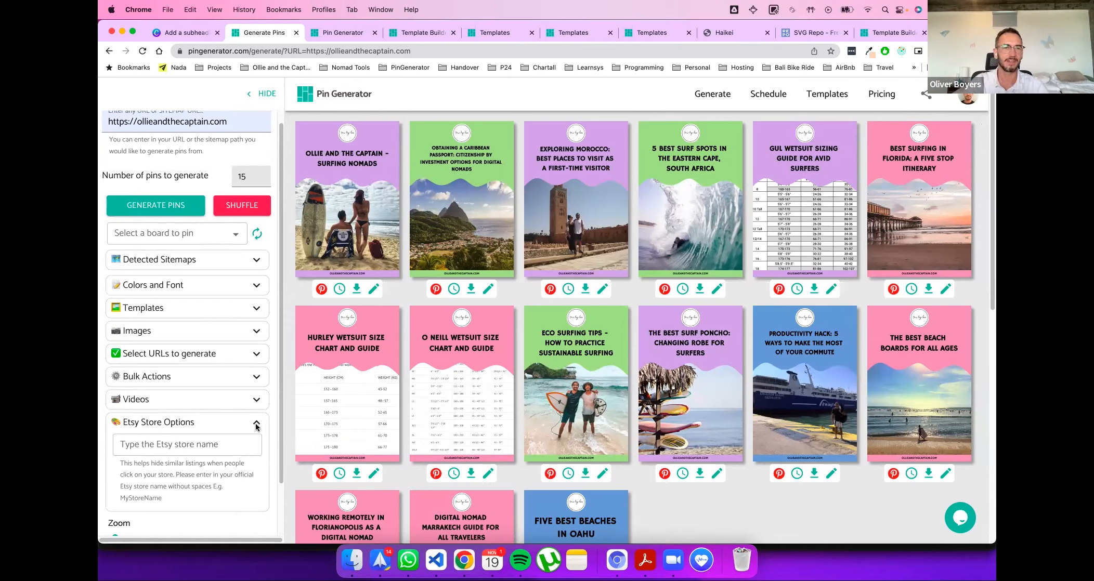
# Step: Generate pins for the first product, 100+ Pinterest Templates, from the PinGenerator Etsy shop on the Products page
pyautogui.click(968, 96)
pyautogui.click(928, 140)
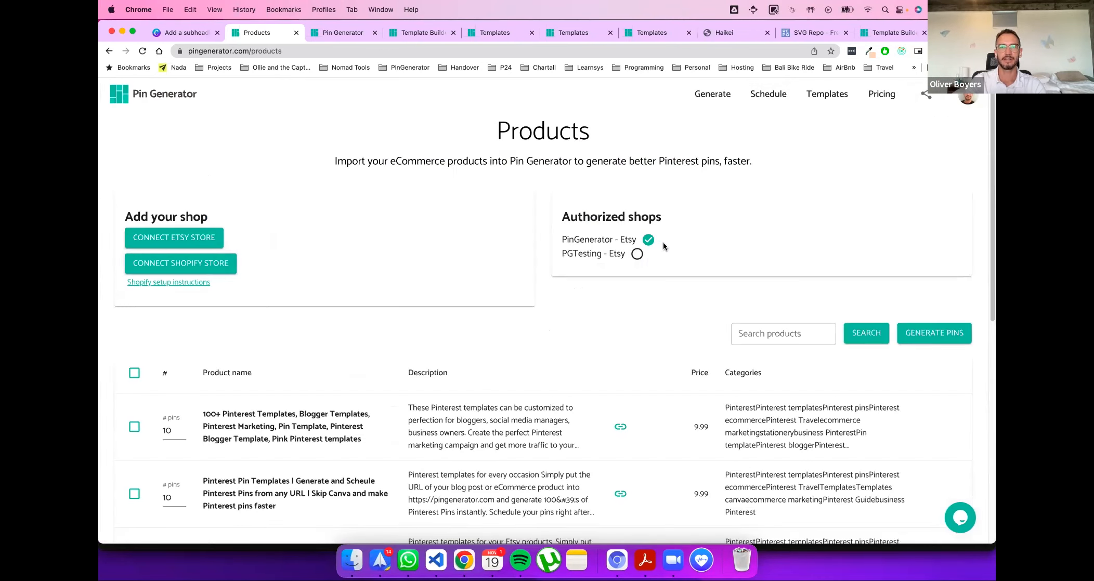
pyautogui.moveTo(561, 239); pyautogui.dragTo(638, 240)
pyautogui.scroll(-1, 551, 257)
pyautogui.scroll(-5, 551, 257)
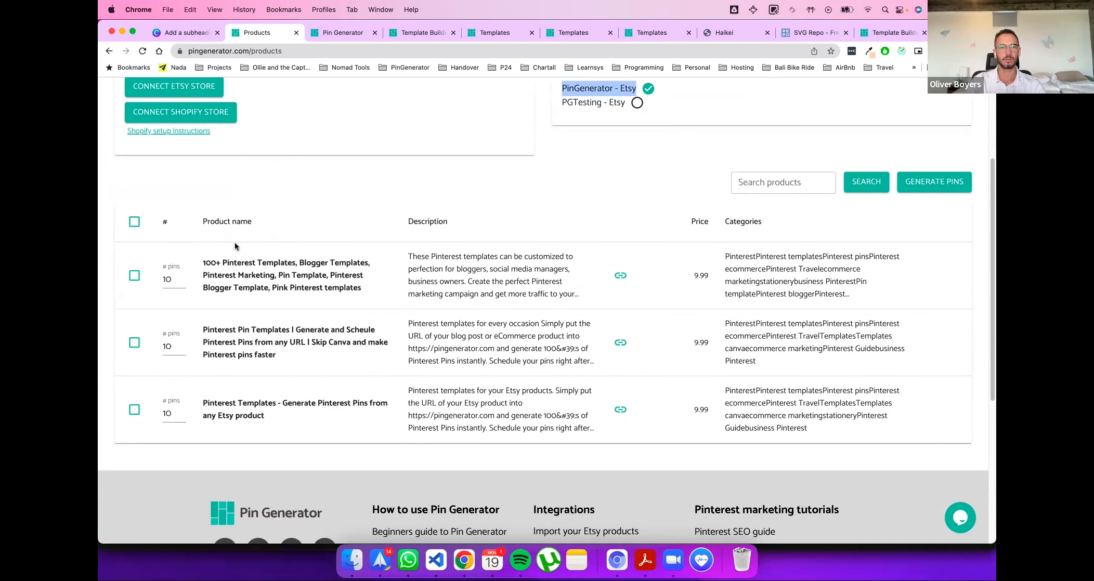
pyautogui.click(134, 275)
pyautogui.click(930, 182)
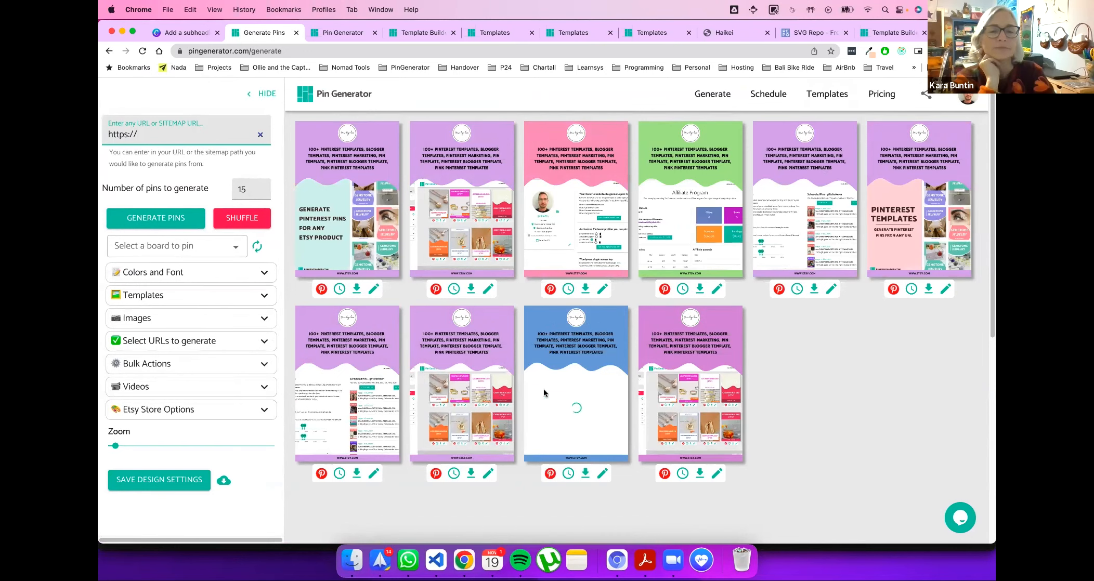
# Step: Set the title for all pins to "Pin templates for ETSY STORES" as a bulk action
pyautogui.click(238, 365)
pyautogui.click(201, 411)
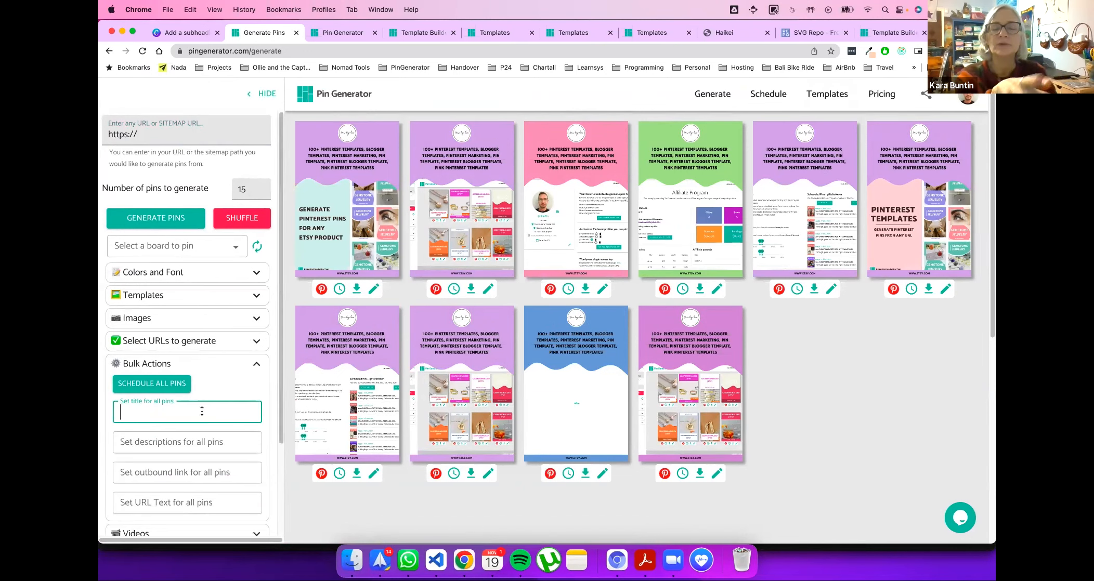
pyautogui.scroll(-2, 242, 371)
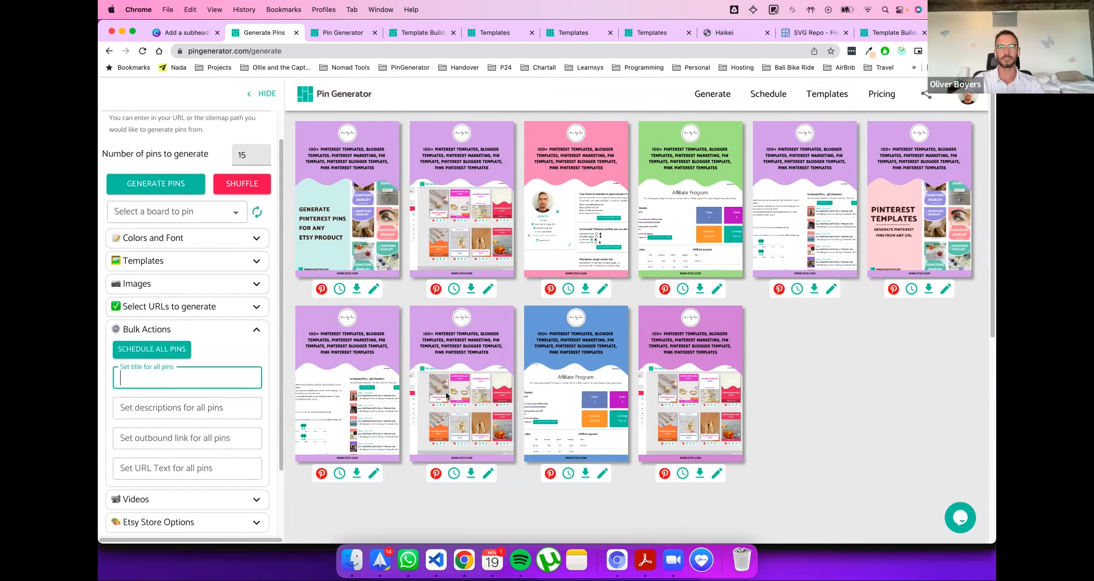
pyautogui.click(358, 164)
pyautogui.write('Pin')
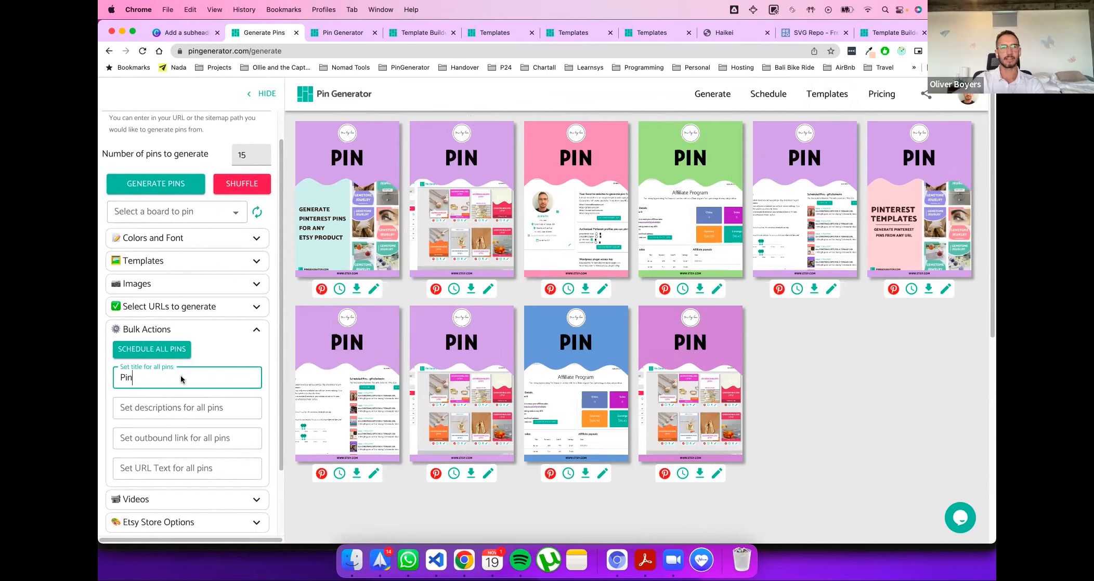
pyautogui.write(' templates ')
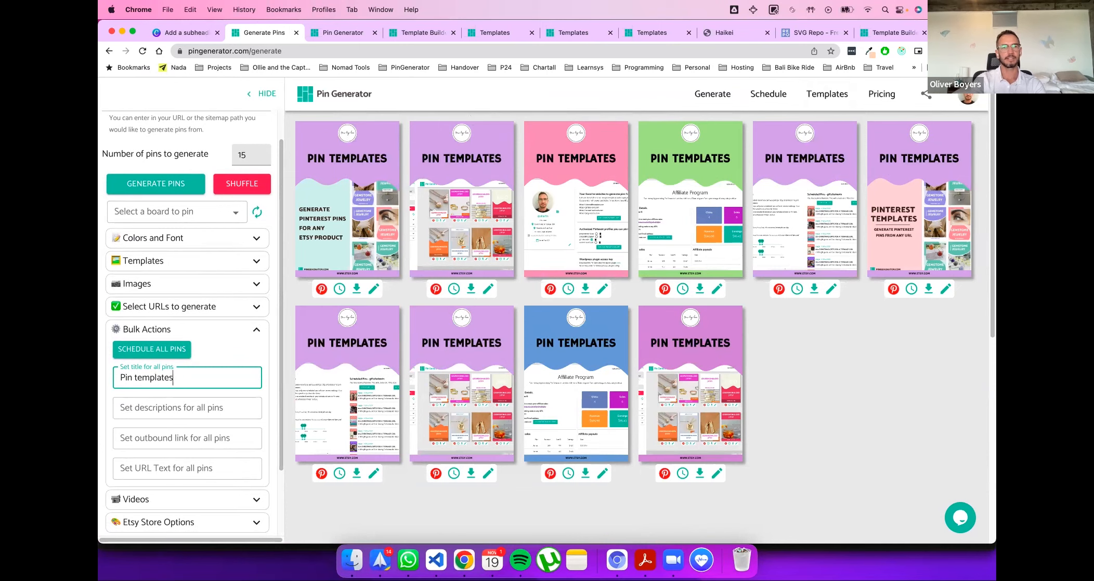
pyautogui.write('for ch')
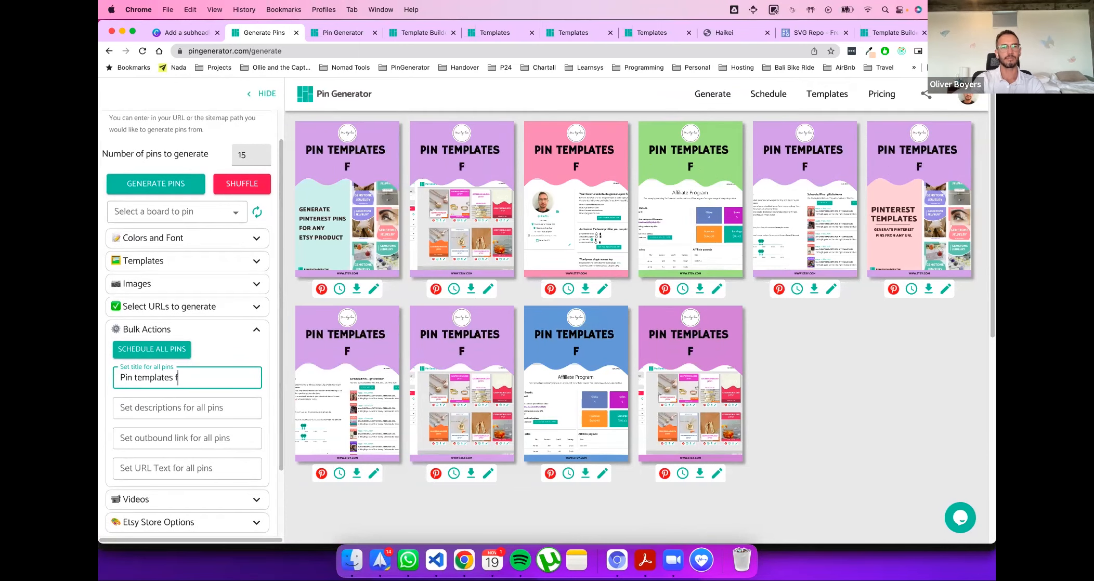
pyautogui.press('BackSpace')
pyautogui.press('BackSpace')
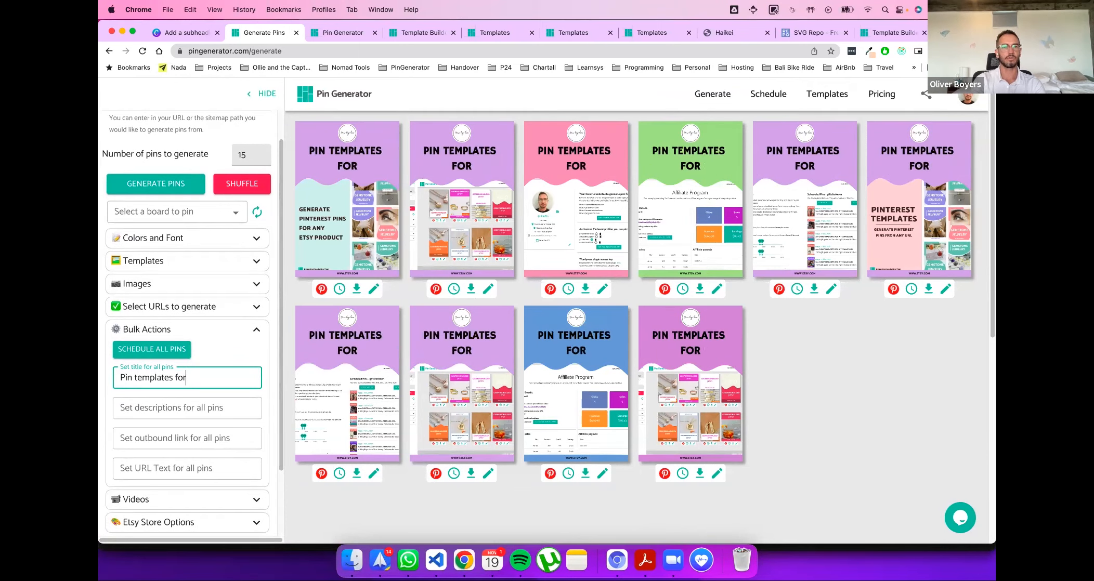
pyautogui.write('E')
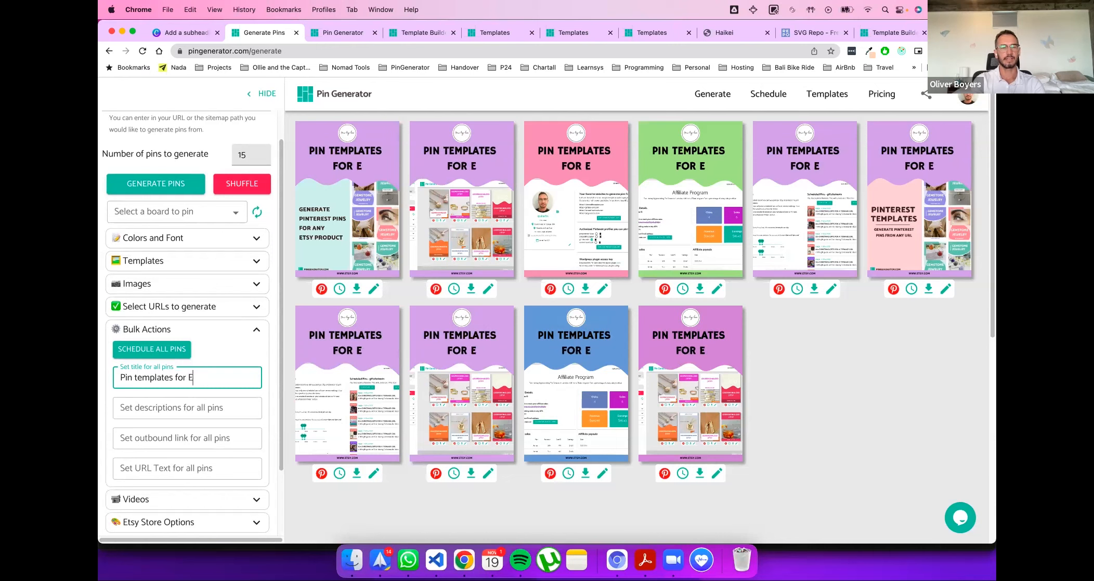
pyautogui.write('TSY STORES')
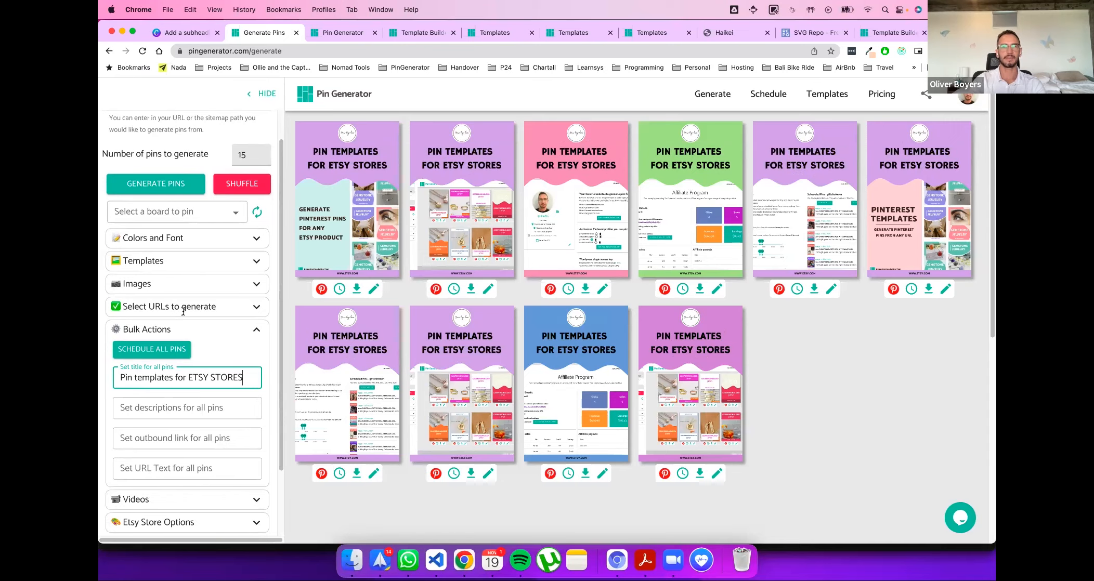
pyautogui.click(322, 151)
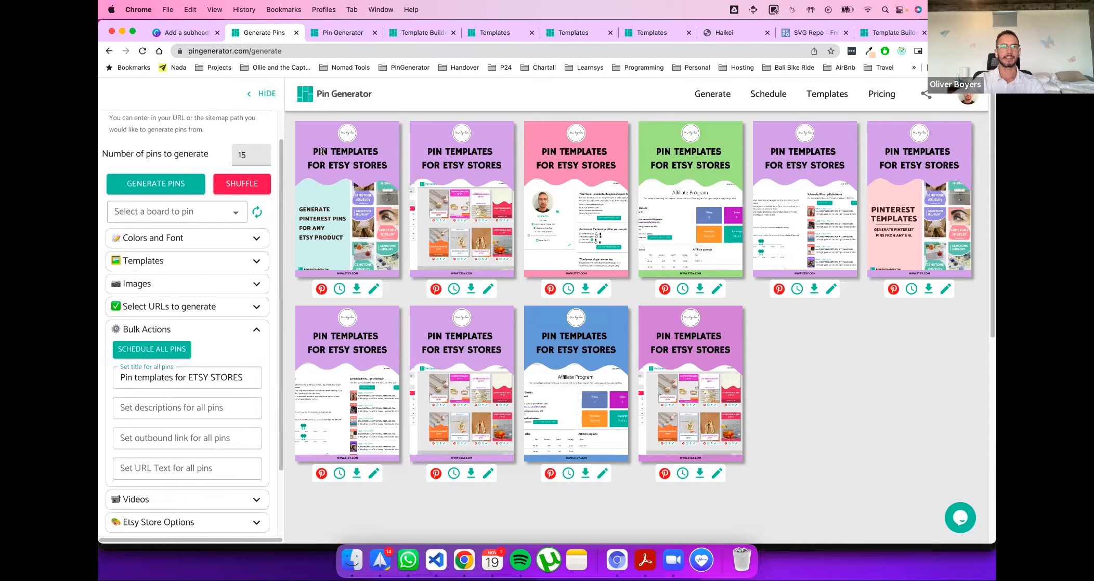
# Step: Highlight the words ETSY STORES in the bulk title
pyautogui.moveTo(251, 377); pyautogui.dragTo(194, 372)
pyautogui.click(190, 374)
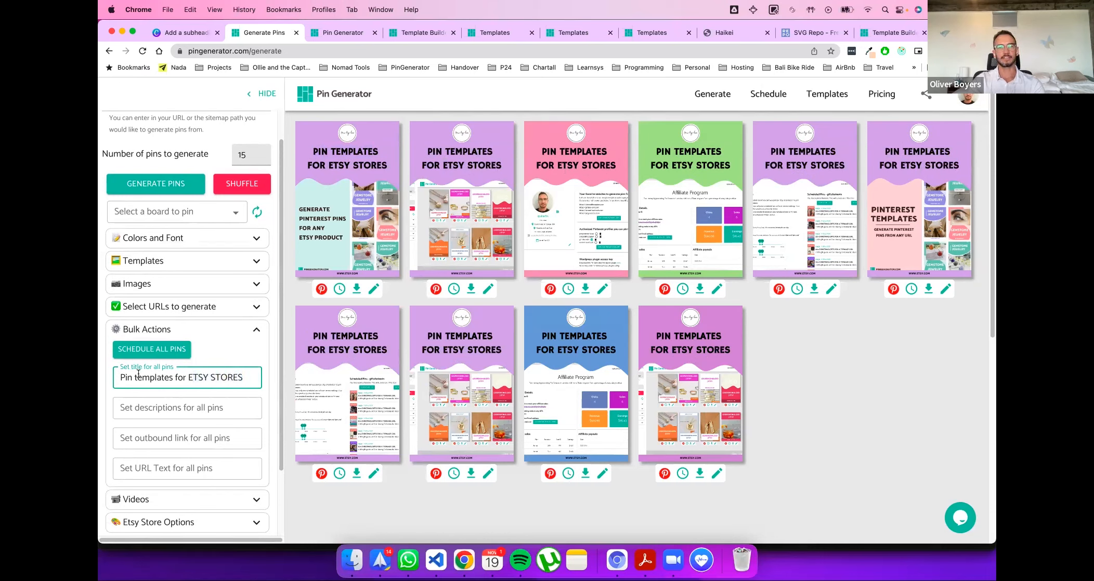
pyautogui.moveTo(187, 378); pyautogui.dragTo(253, 363)
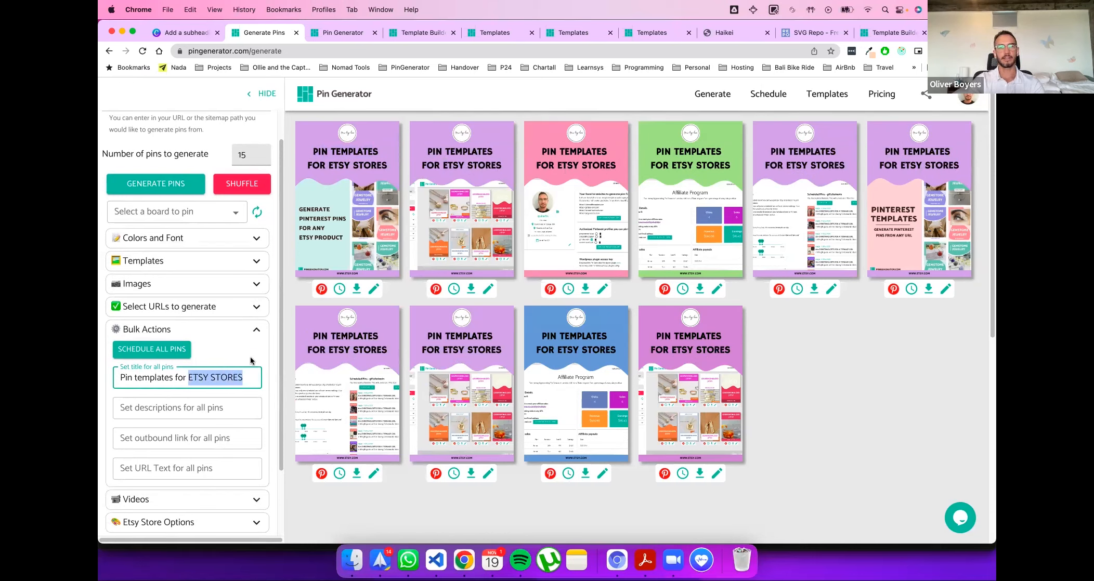
# Step: Set the description for all pins to "Test test" as a bulk action
pyautogui.click(219, 410)
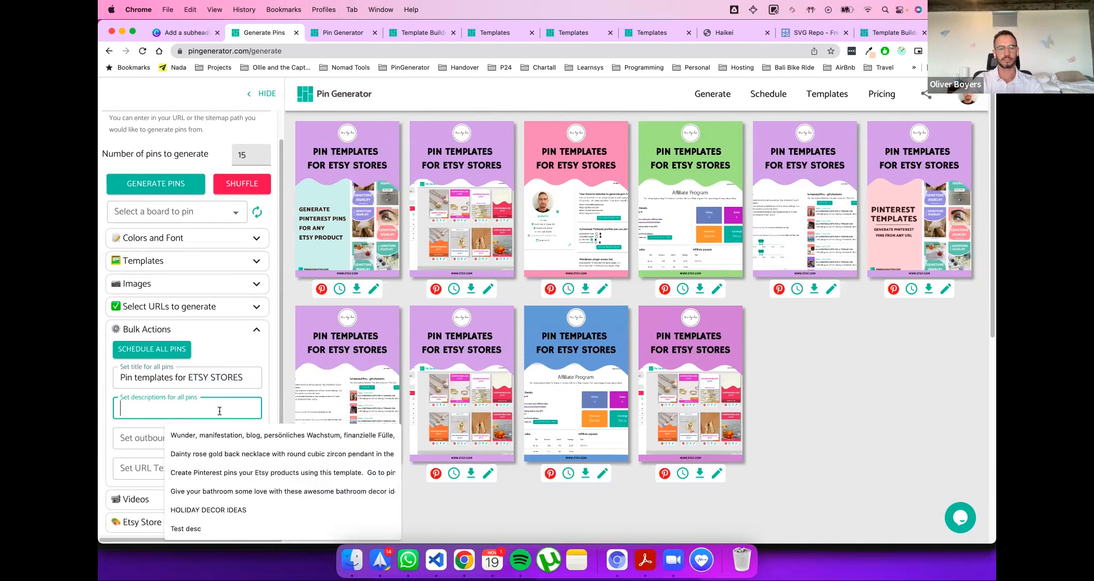
pyautogui.write('Tateats')
pyautogui.doubleClick(130, 409)
pyautogui.press('BackSpace')
pyautogui.write('Test tt')
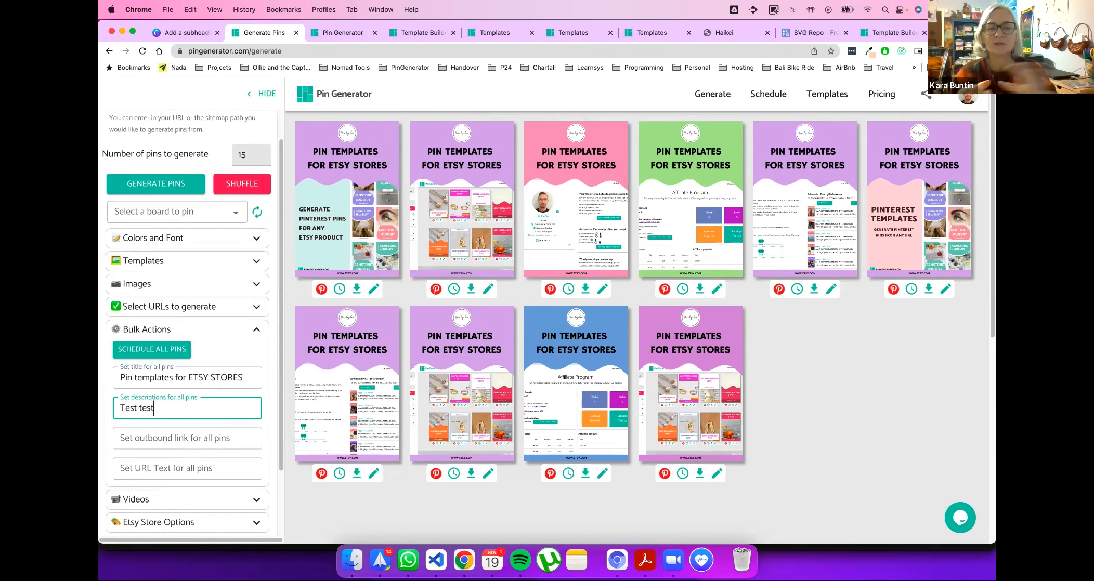
pyautogui.click(400, 298)
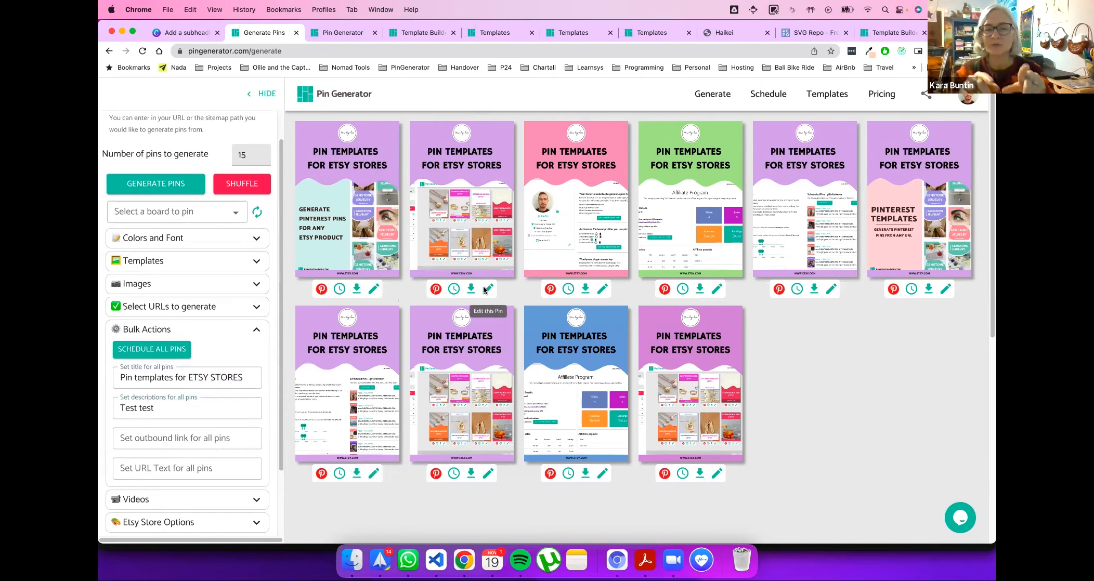
# Step: Try the teal "Generate Pinterest pins for any Etsy product" image and URL text "Your-URL.com" on the second pin in the first row, discarding the edits
pyautogui.click(484, 287)
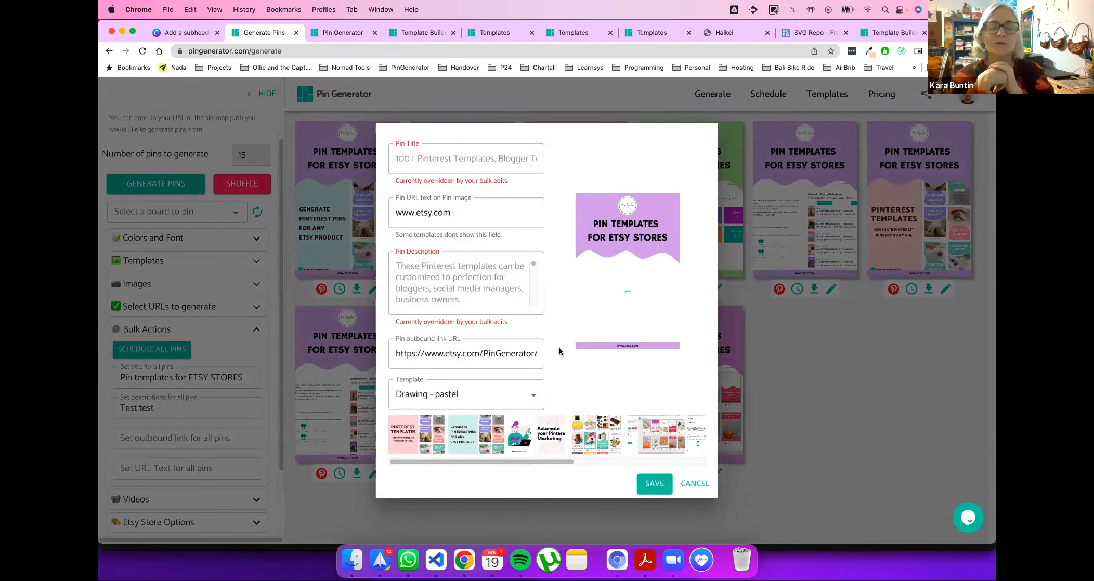
pyautogui.click(480, 443)
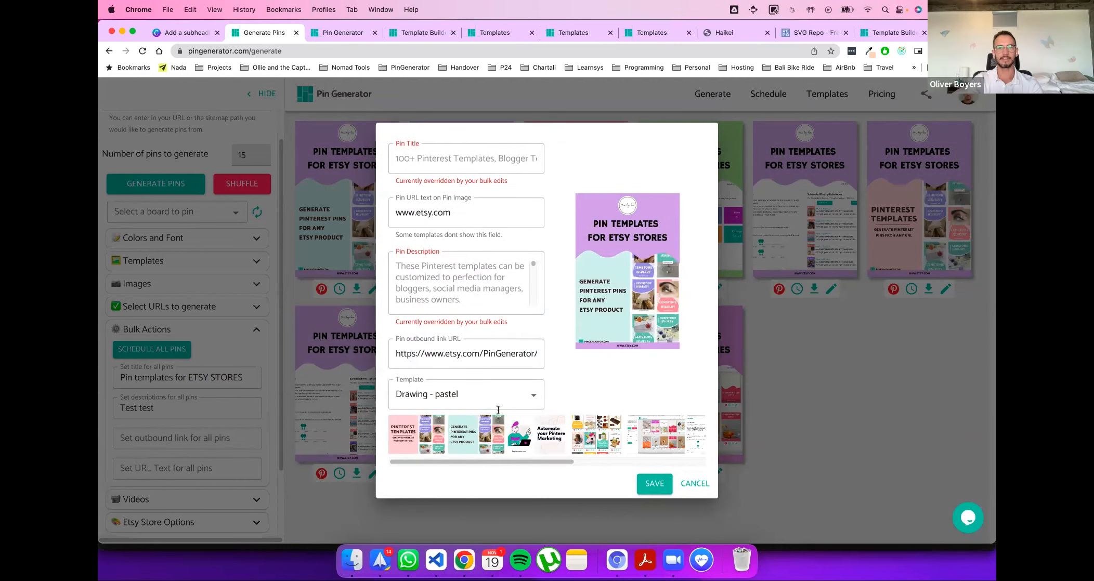
pyautogui.click(479, 214)
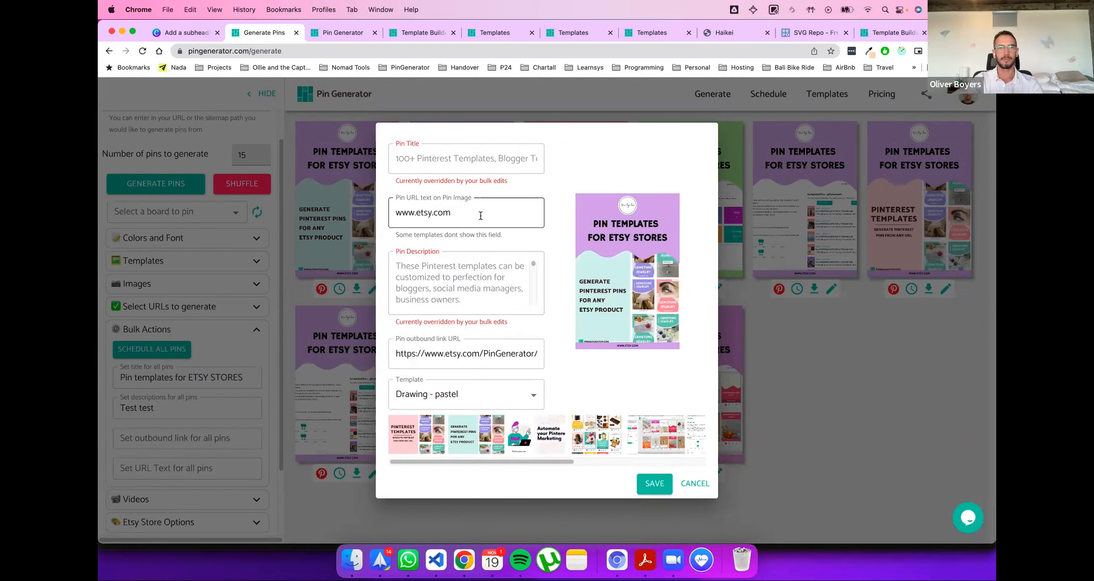
pyautogui.moveTo(482, 214); pyautogui.dragTo(371, 211)
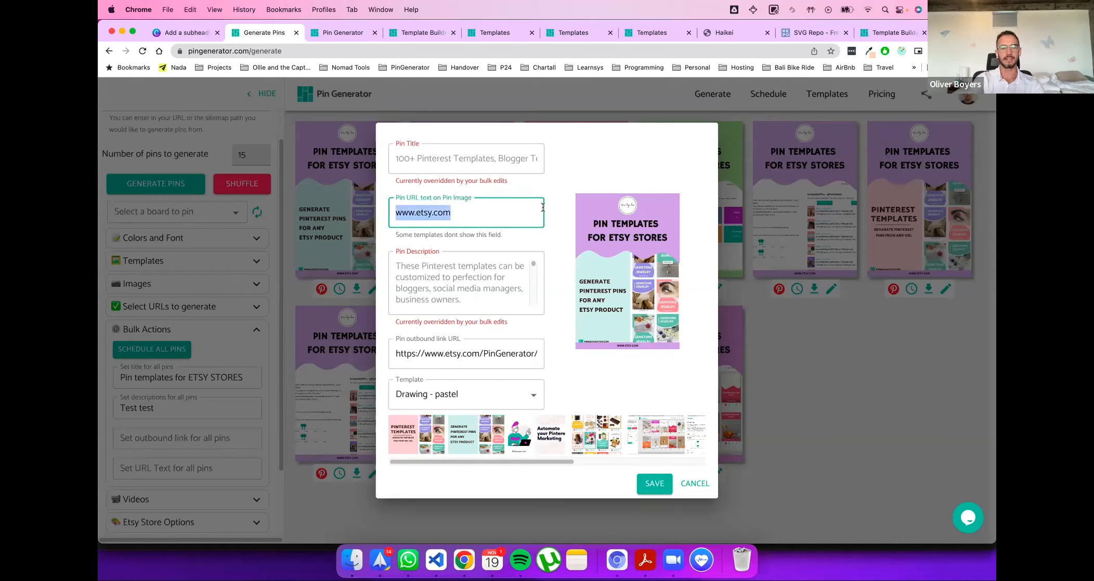
pyautogui.write('Your-URL.com')
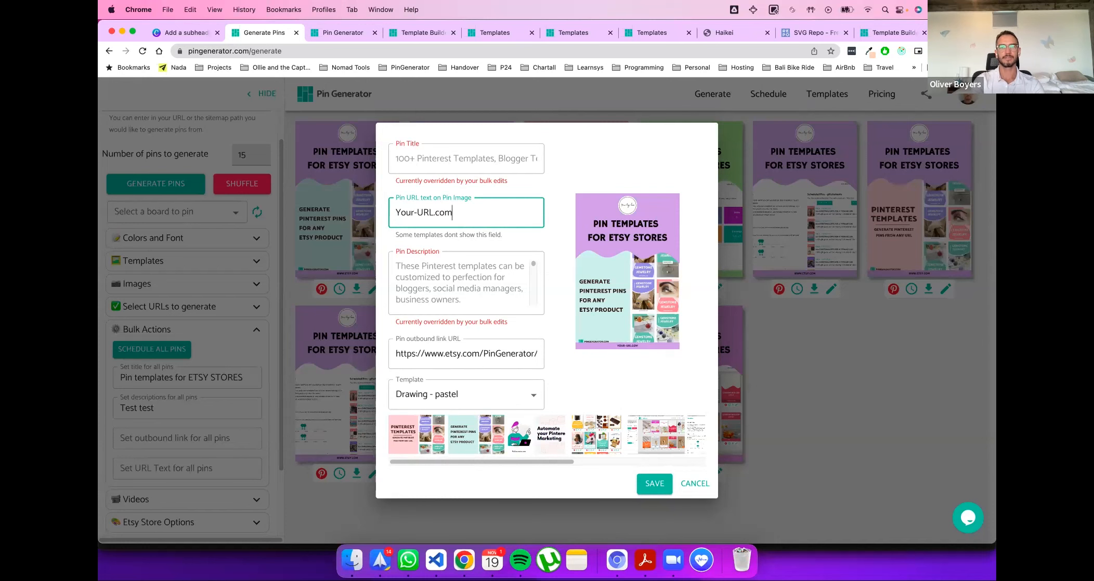
pyautogui.click(694, 484)
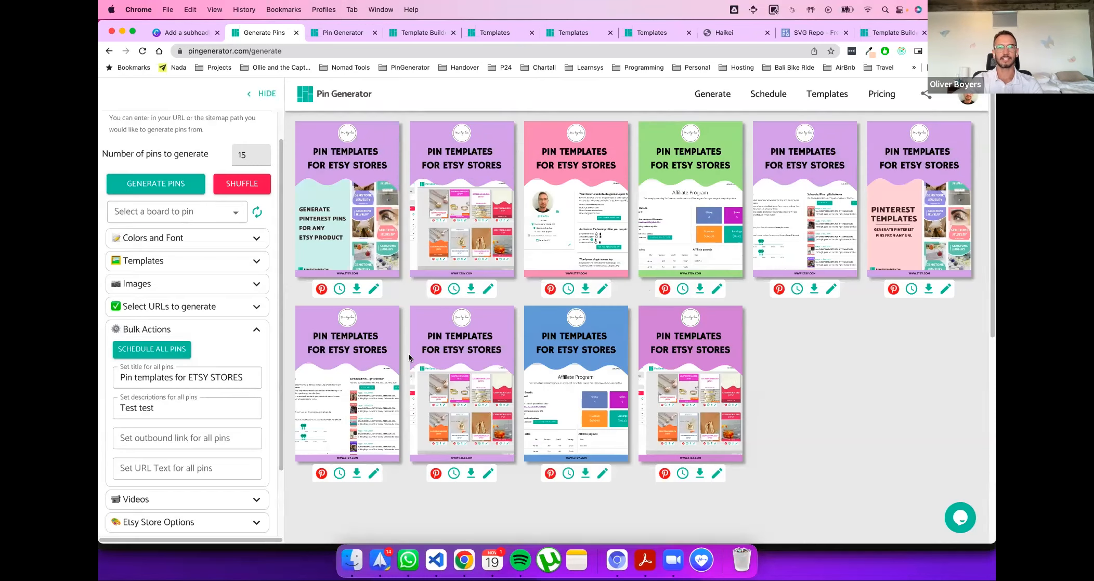
# Step: Change the bulk title for all pins to "Pin templates for Etsy Stores"
pyautogui.click(221, 378)
pyautogui.doubleClick(201, 376)
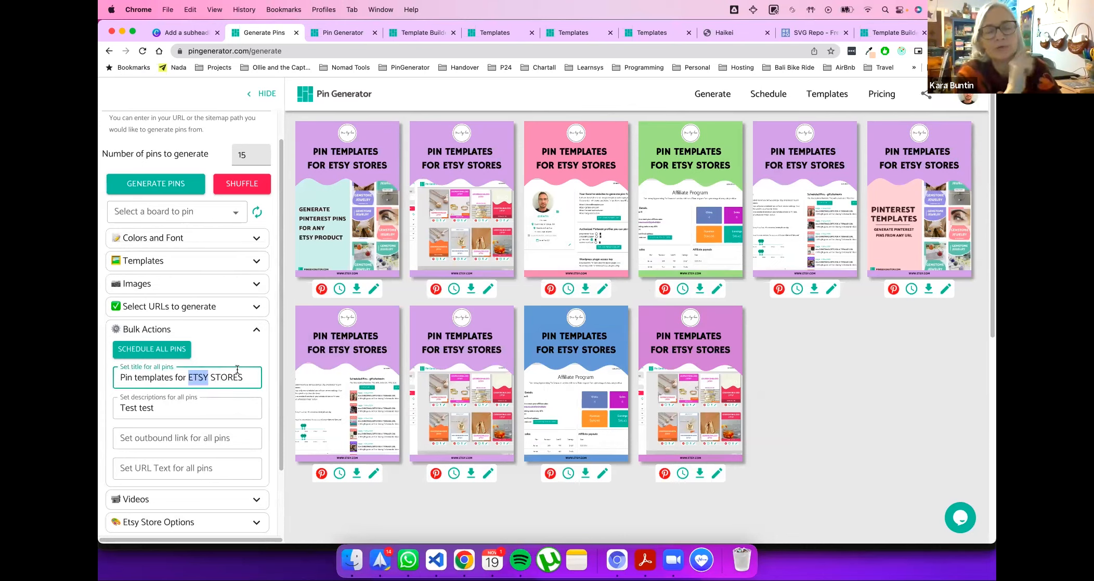
pyautogui.write('Etsy Store')
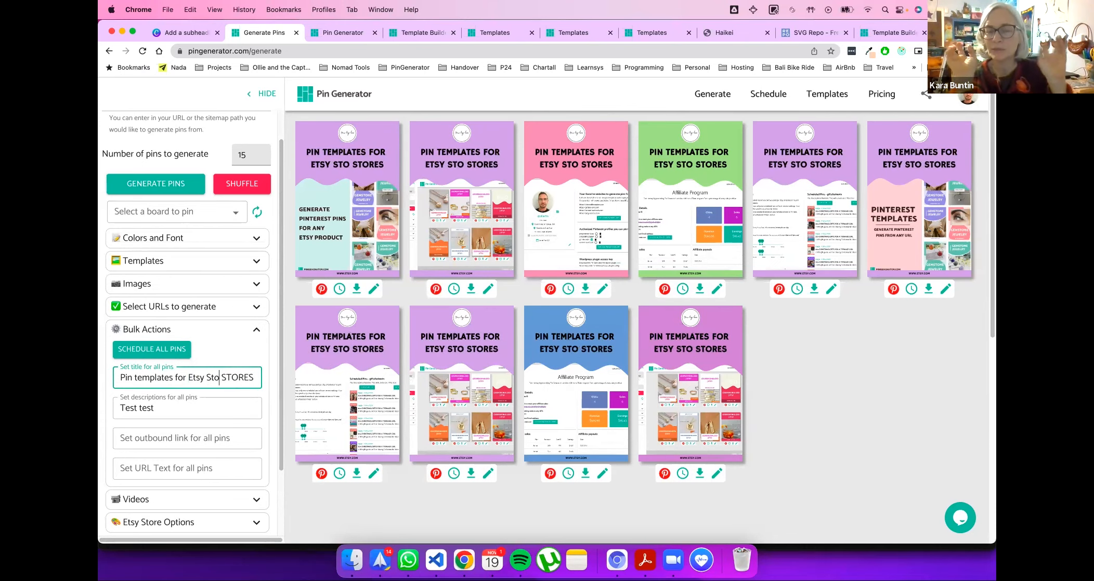
pyautogui.write('s')
pyautogui.hotkey('shift', 'End')
pyautogui.press('Delete')
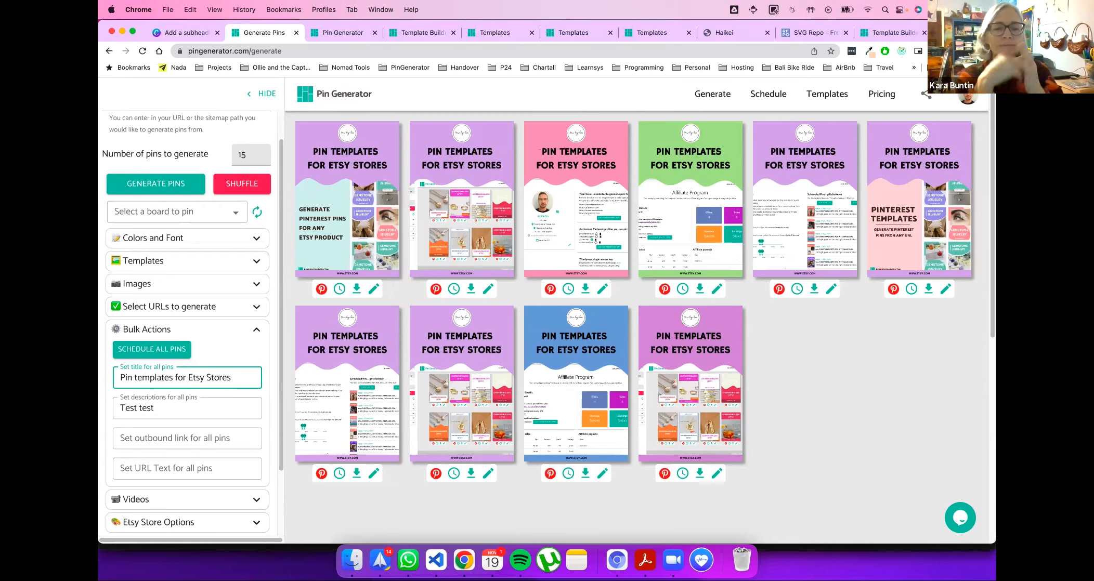
pyautogui.click(904, 345)
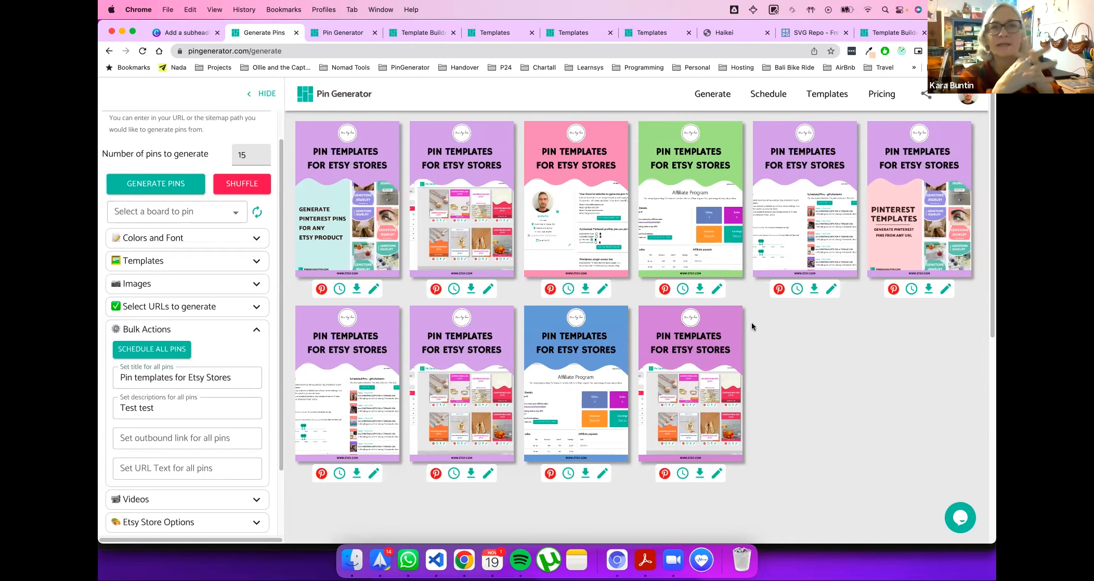
# Step: Add the Quote, Bubbles, Top blocks and Blocks pastel templates to the templates used for the generated pins
pyautogui.click(256, 261)
pyautogui.click(251, 305)
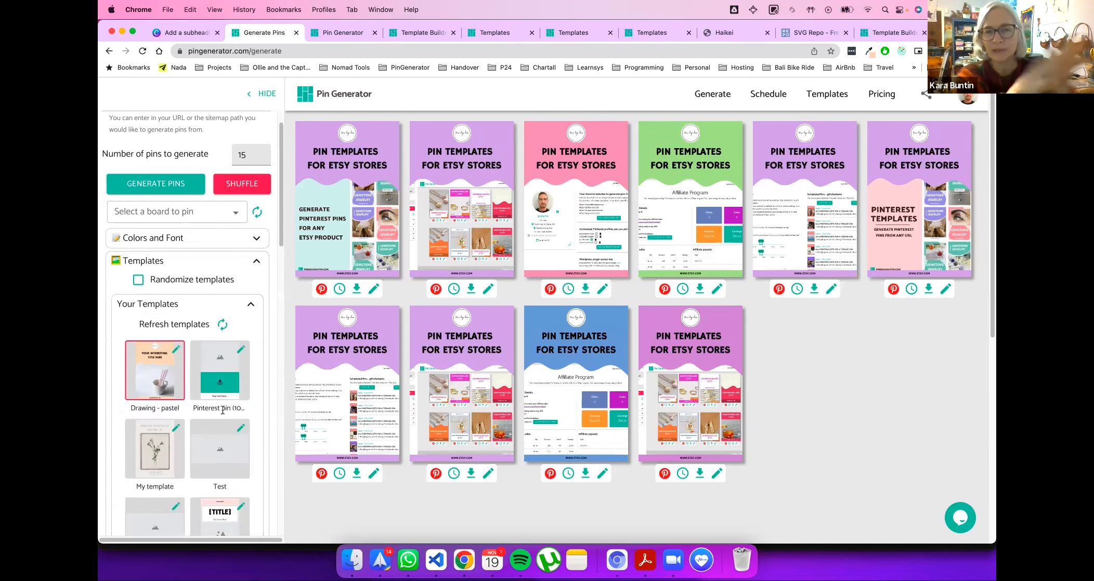
pyautogui.scroll(-5, 223, 410)
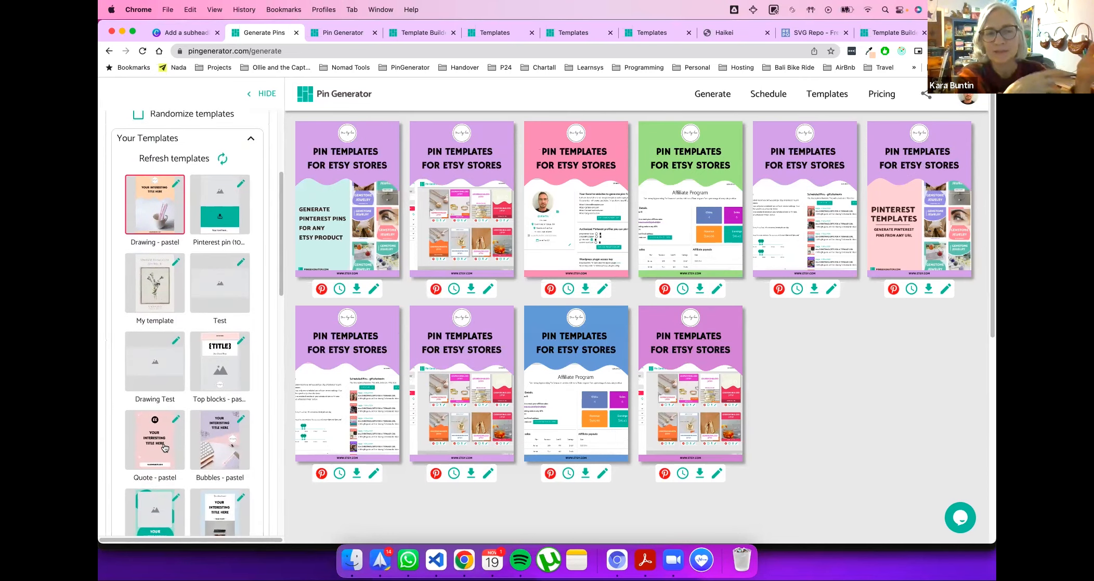
pyautogui.click(165, 447)
pyautogui.click(213, 448)
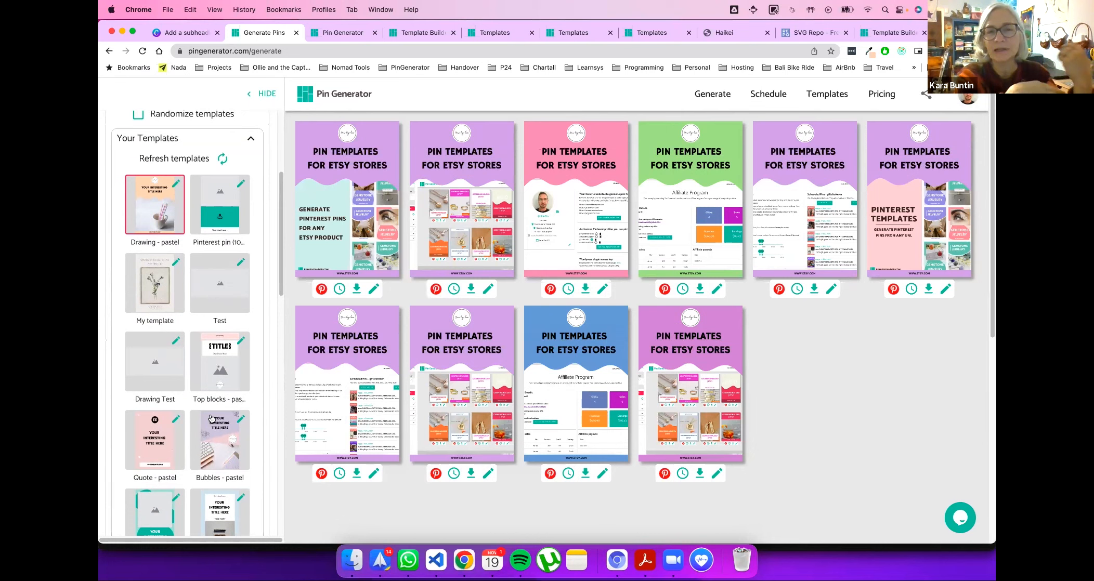
pyautogui.click(213, 399)
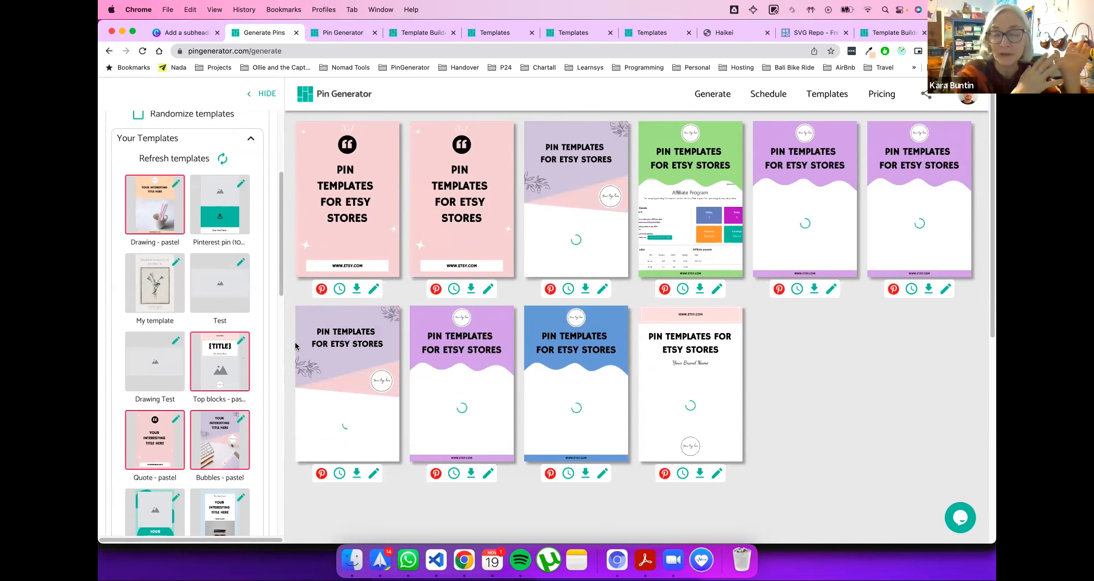
pyautogui.scroll(-3, 224, 426)
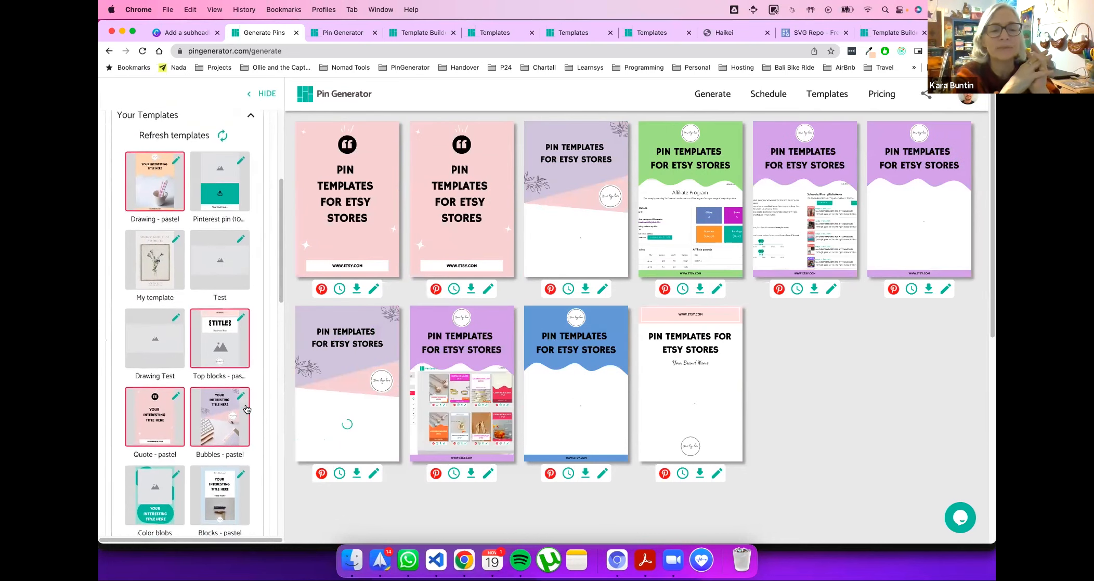
pyautogui.click(221, 442)
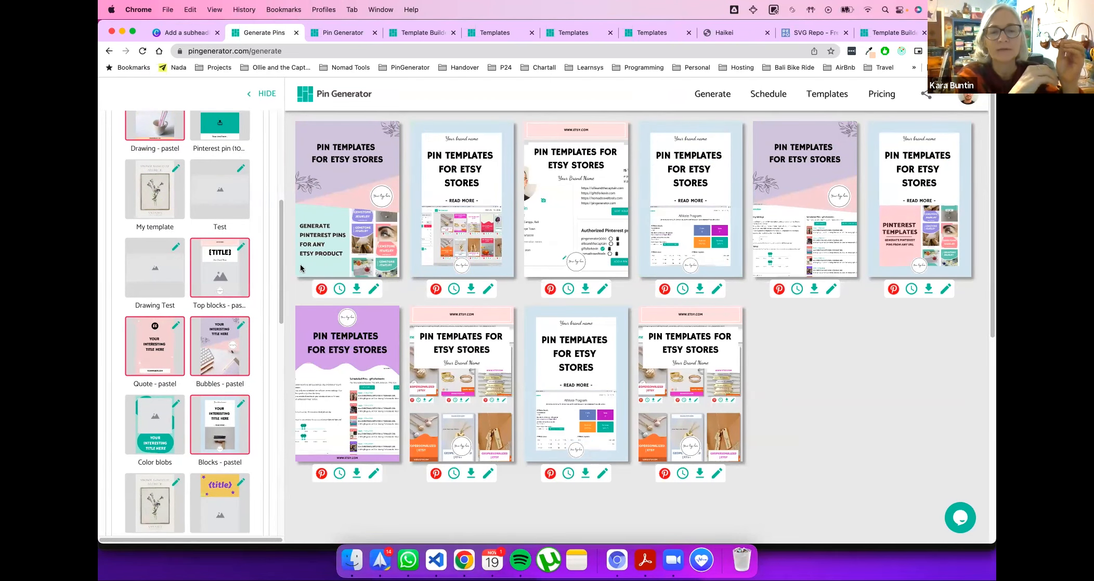
pyautogui.scroll(10, 210, 221)
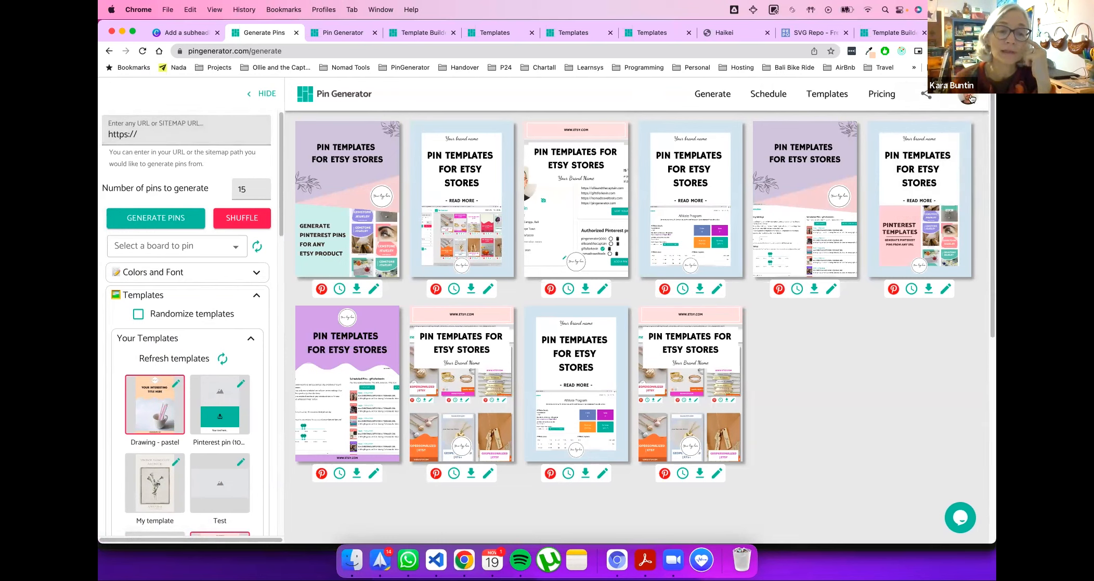
pyautogui.click(192, 136)
pyautogui.click(200, 164)
pyautogui.click(156, 218)
pyautogui.scroll(-6, 257, 400)
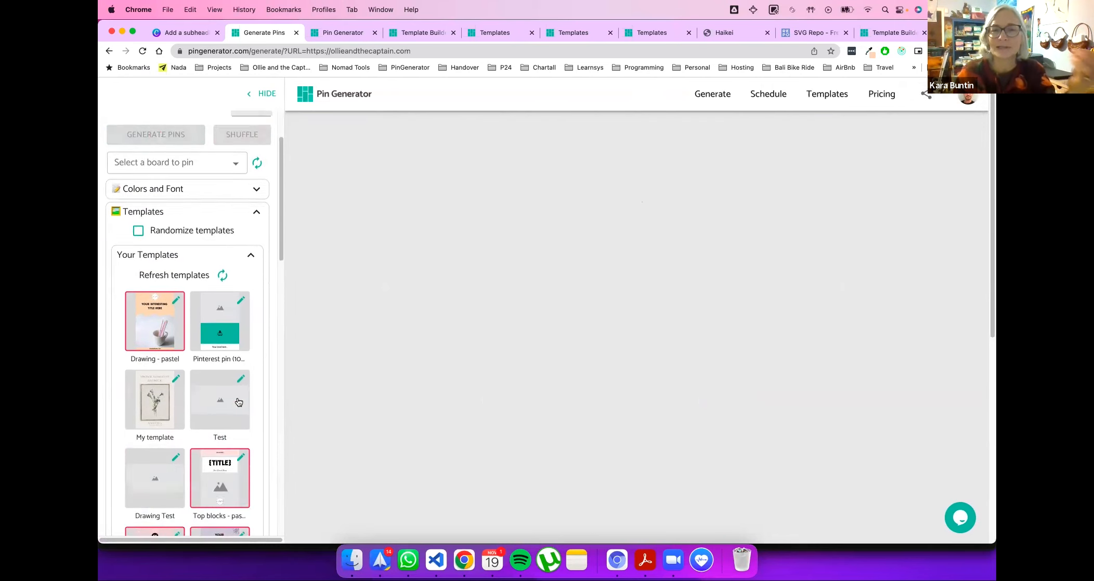
pyautogui.scroll(-1, 238, 400)
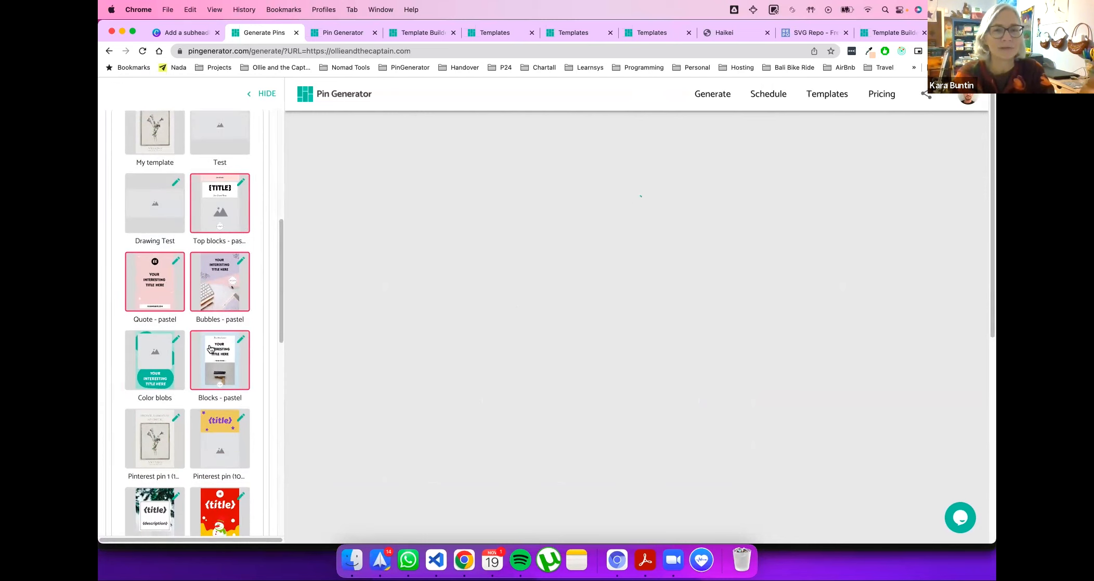
# Step: Shuffle the templates and images of the generated website pins
pyautogui.scroll(5, 212, 343)
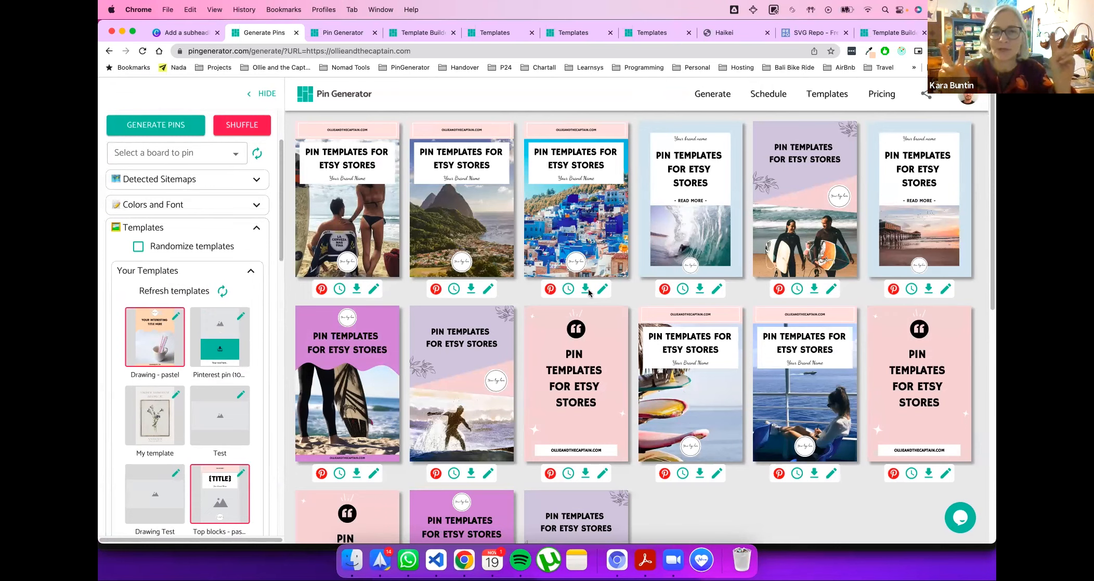
pyautogui.scroll(2, 233, 179)
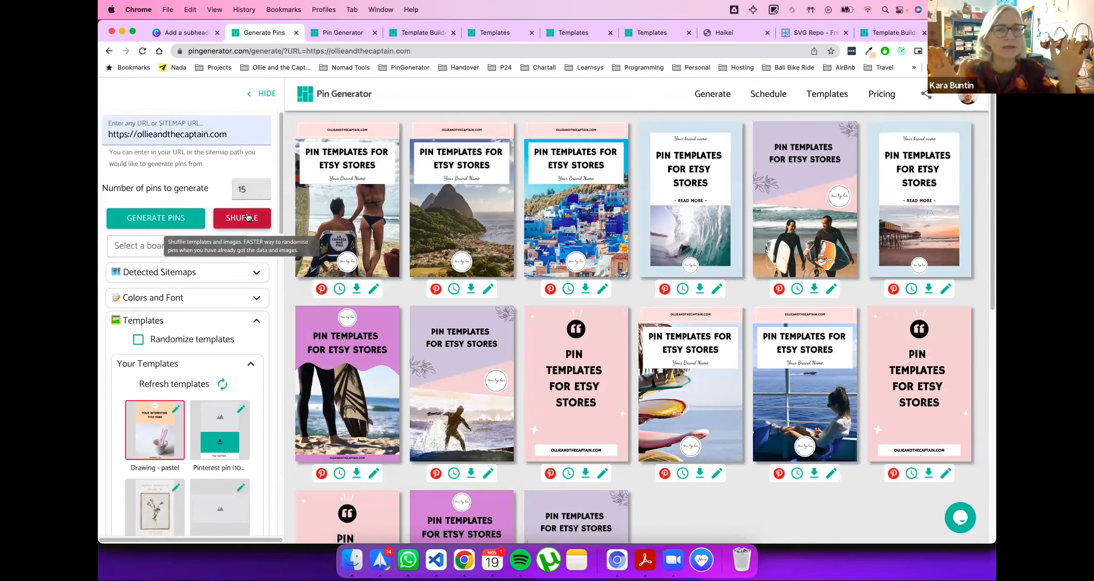
pyautogui.click(269, 224)
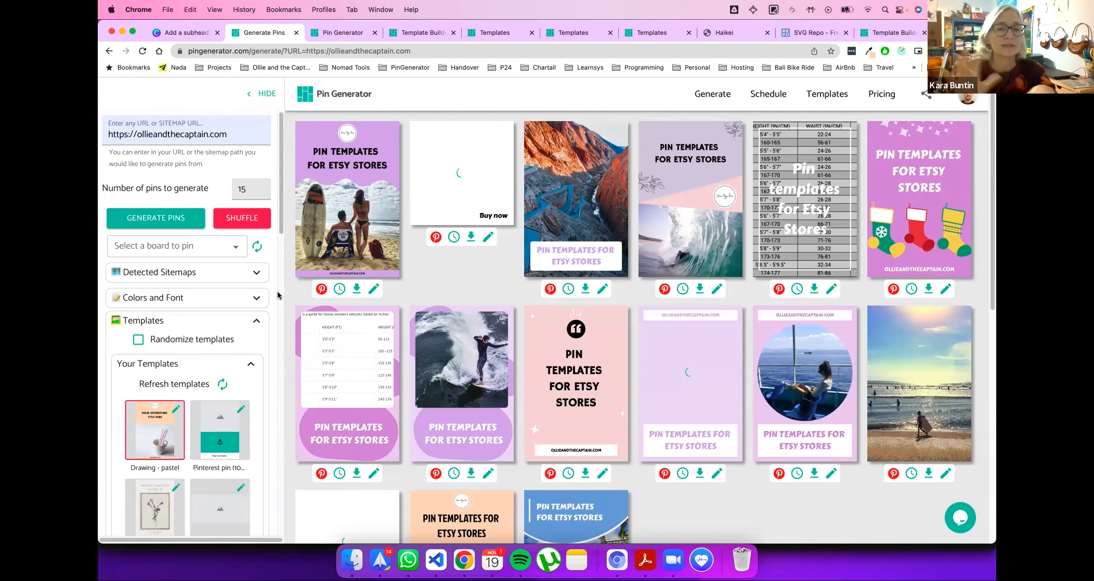
# Step: Clear the bulk title and the bulk description set for all pins
pyautogui.click(251, 367)
pyautogui.scroll(-5, 208, 390)
pyautogui.moveTo(231, 381); pyautogui.dragTo(103, 380)
pyautogui.press('BackSpace')
pyautogui.click(174, 412)
pyautogui.moveTo(174, 411); pyautogui.dragTo(113, 411)
pyautogui.press('BackSpace')
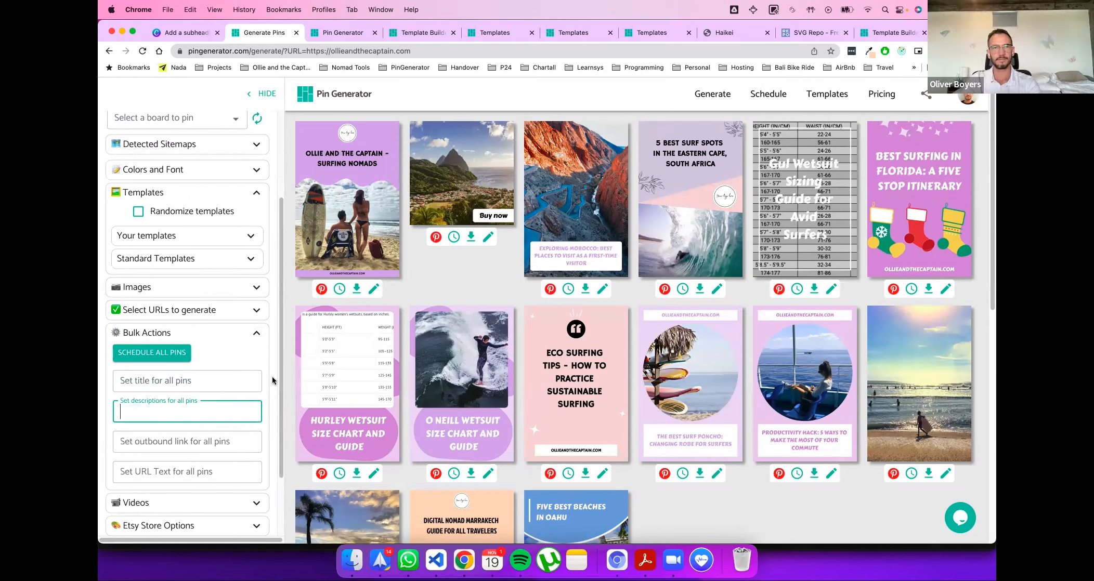
pyautogui.click(267, 382)
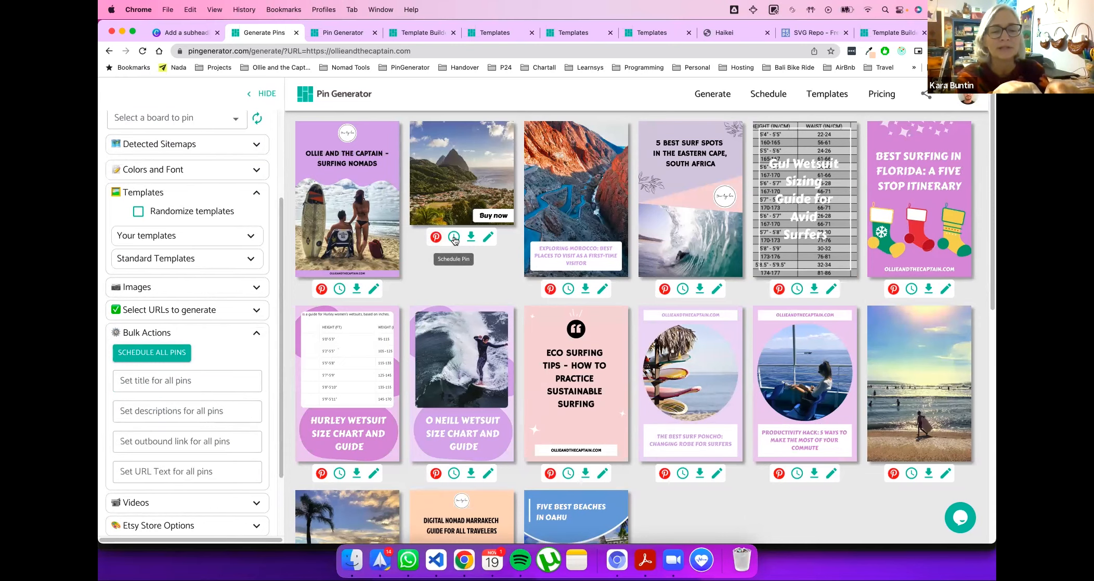
# Step: Edit the Caribbean passport pin to use the laptop photo as its image and save it
pyautogui.click(488, 237)
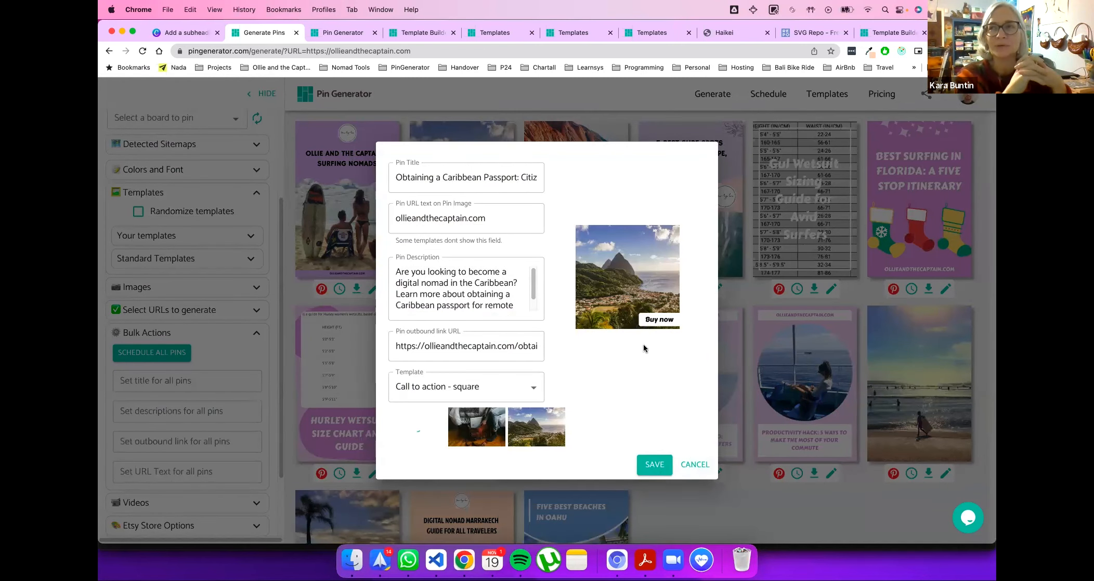
pyautogui.click(474, 426)
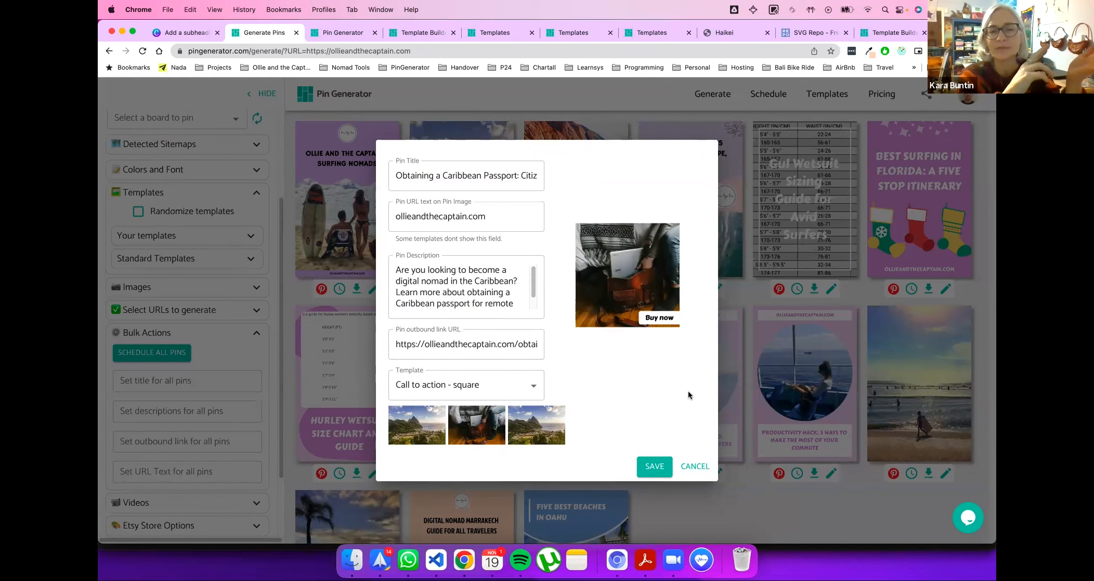
pyautogui.click(654, 466)
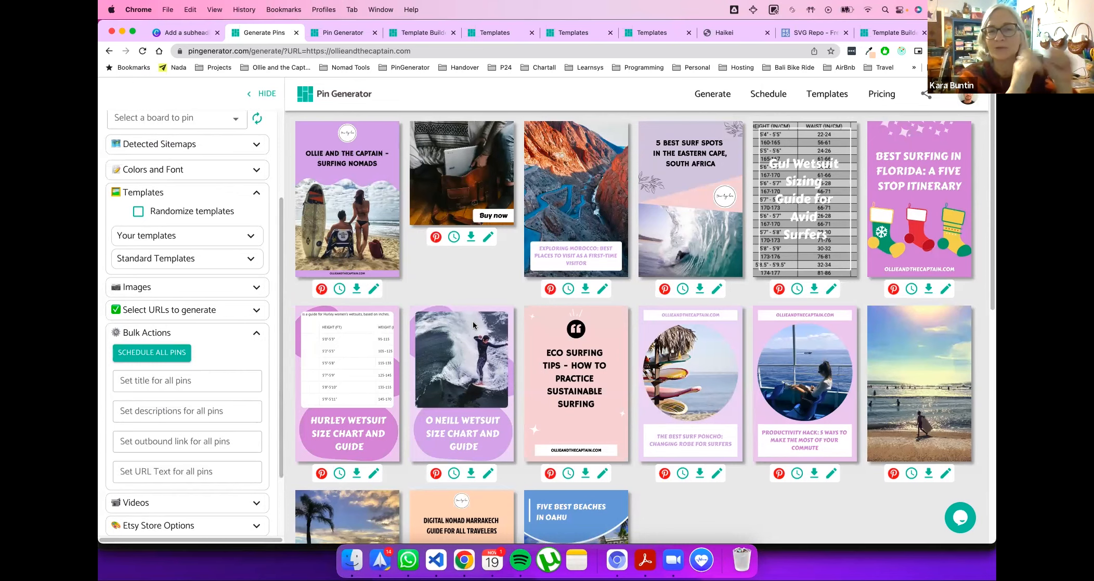
# Step: Look over all the generated pins and view the pin designs in Canva
pyautogui.scroll(-3, 531, 315)
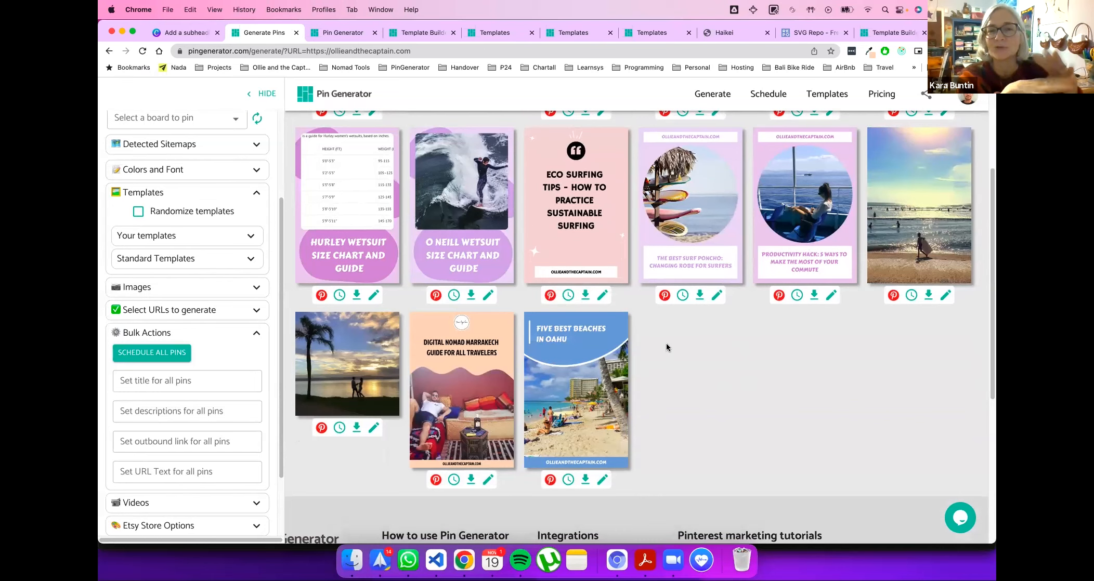
pyautogui.scroll(1, 669, 345)
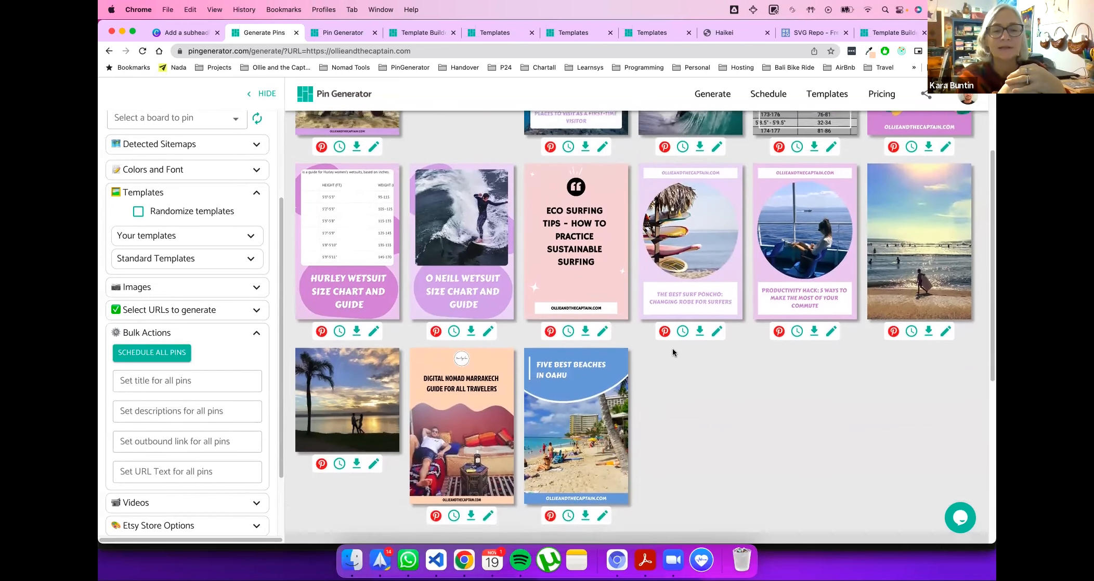
pyautogui.scroll(3, 673, 352)
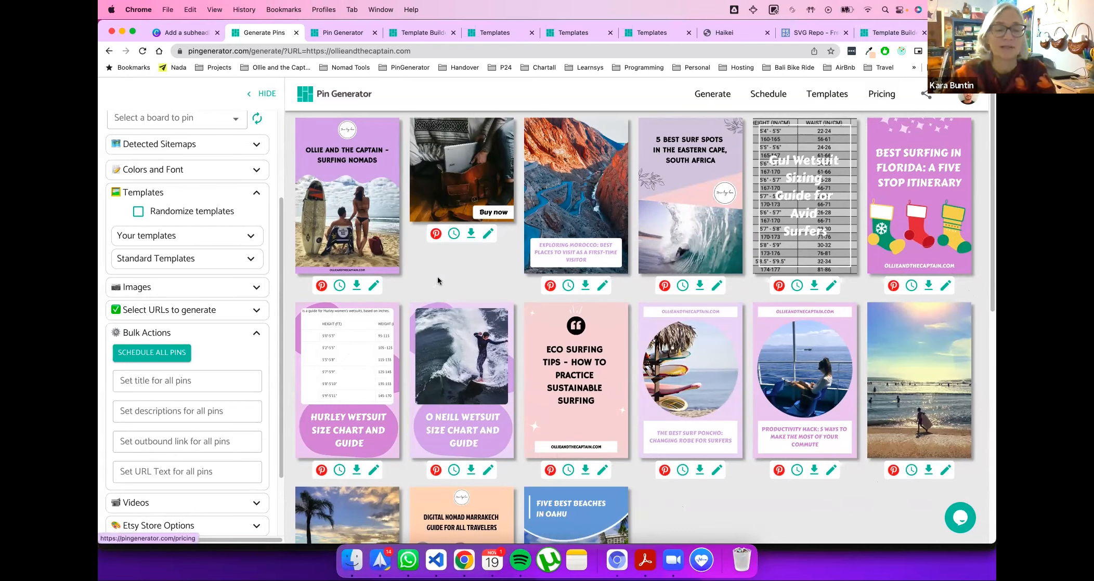
pyautogui.click(252, 336)
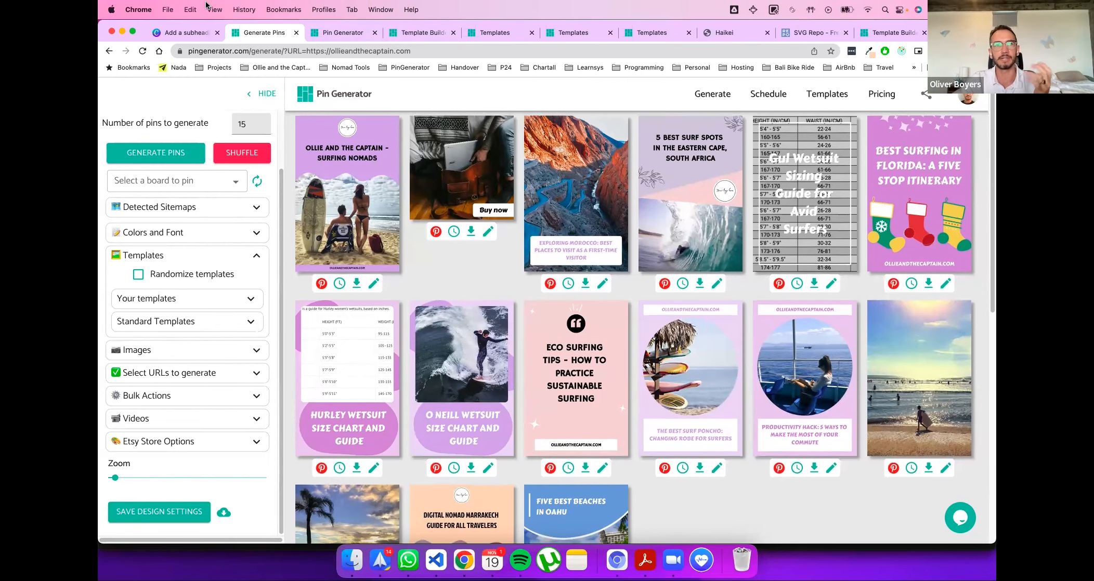
pyautogui.click(186, 33)
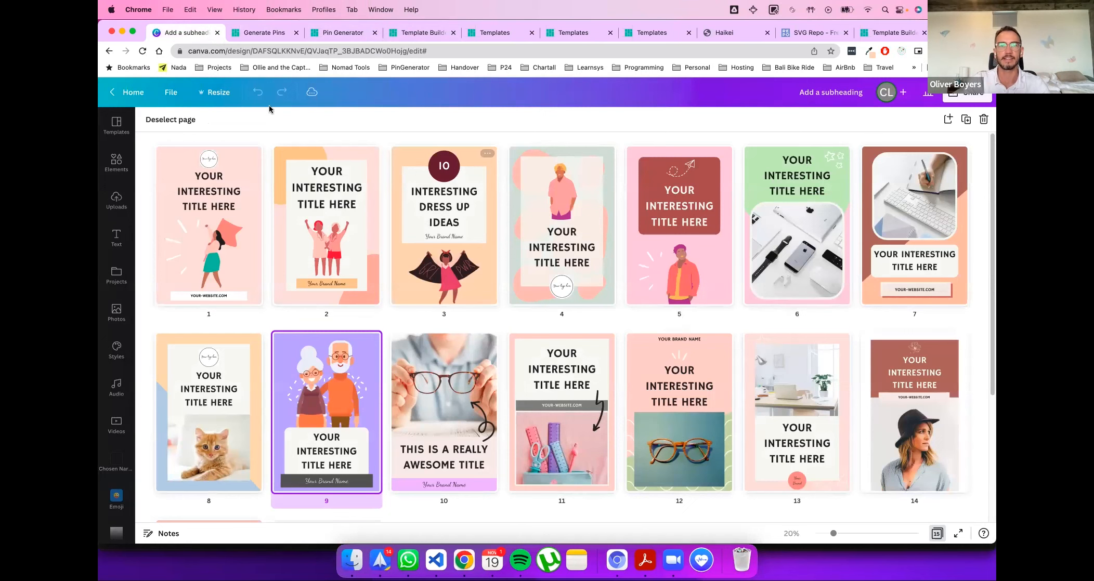
pyautogui.click(264, 33)
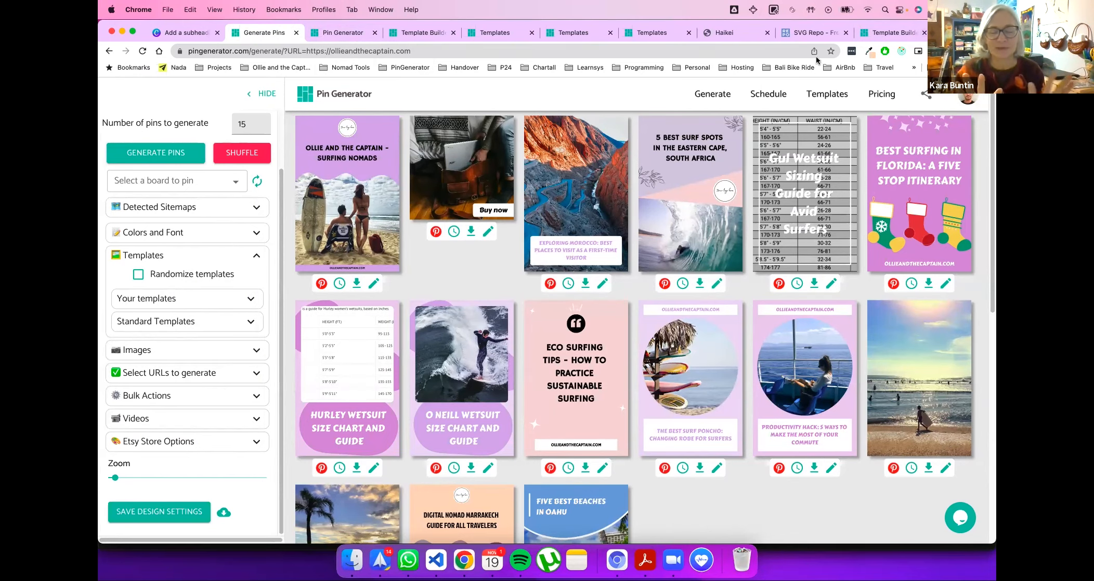
# Step: Create a new template with the Pinterest story pin size, 1080 x 1920 px
pyautogui.click(720, 94)
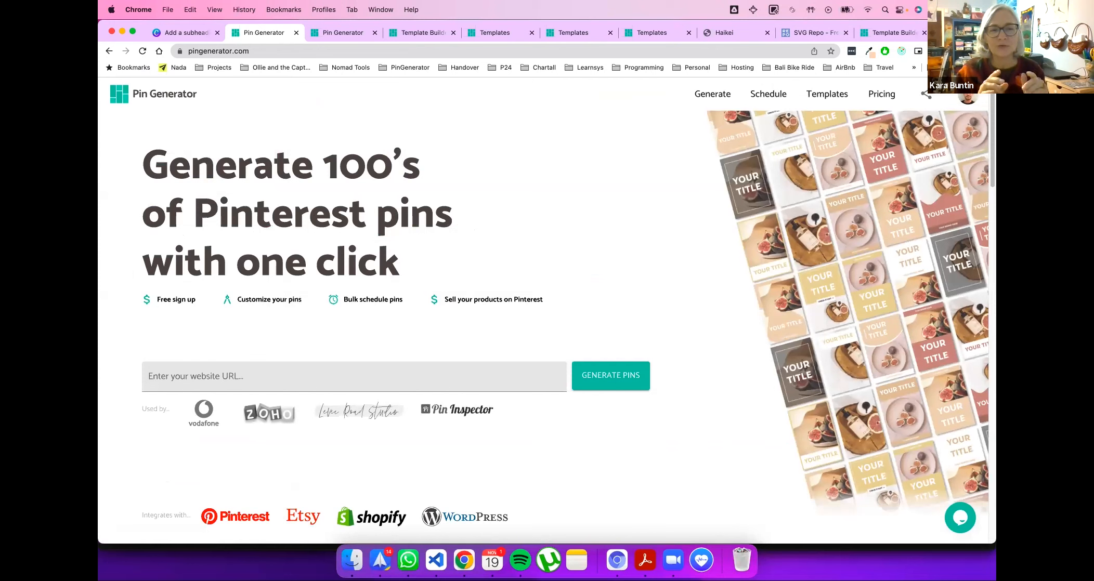
pyautogui.click(827, 94)
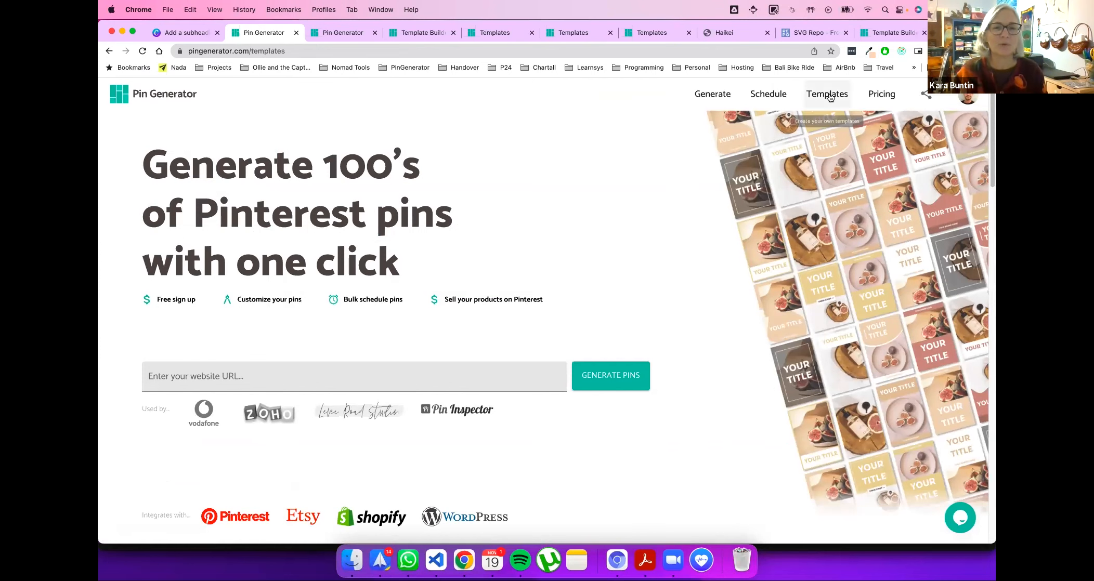
pyautogui.click(263, 221)
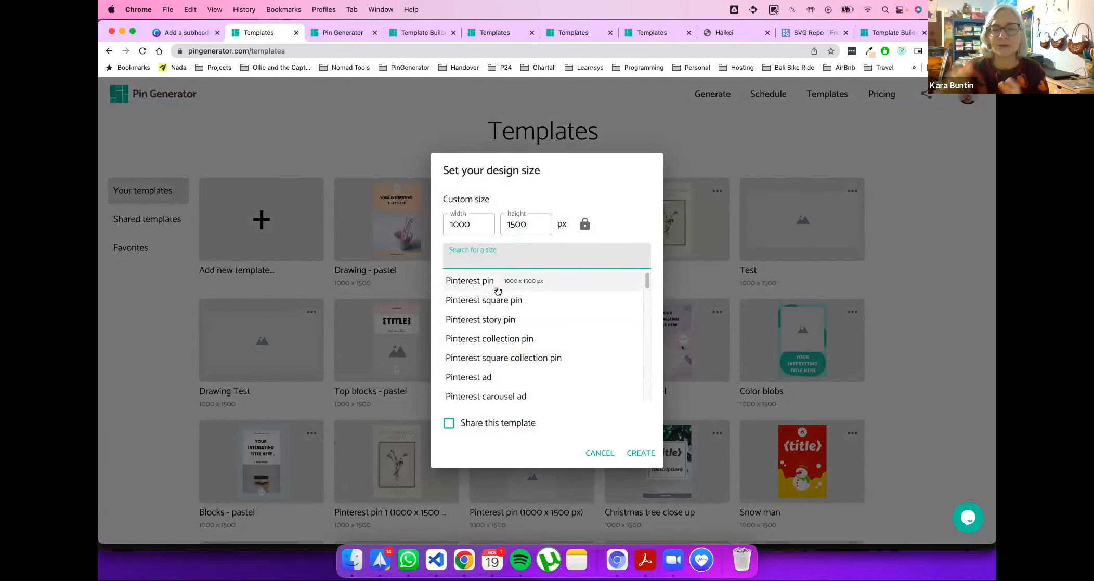
pyautogui.click(501, 320)
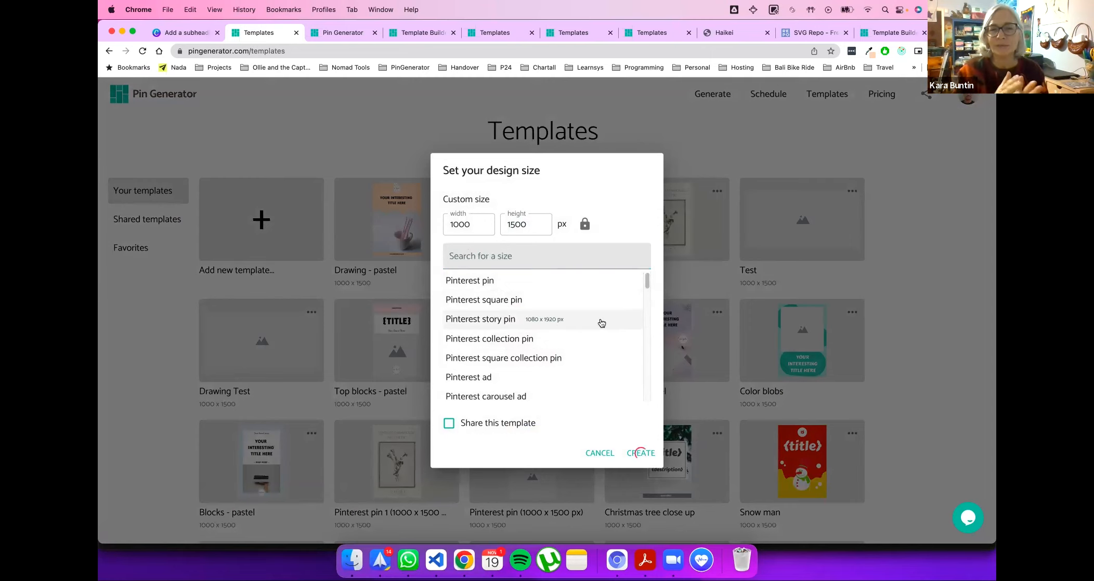
pyautogui.click(639, 453)
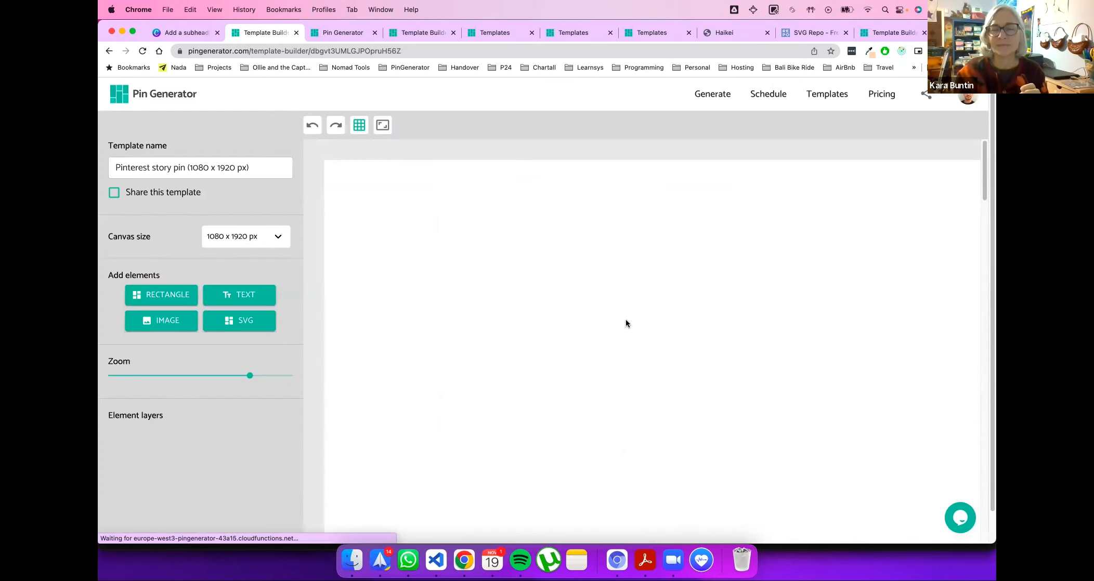
pyautogui.scroll(-2, 536, 306)
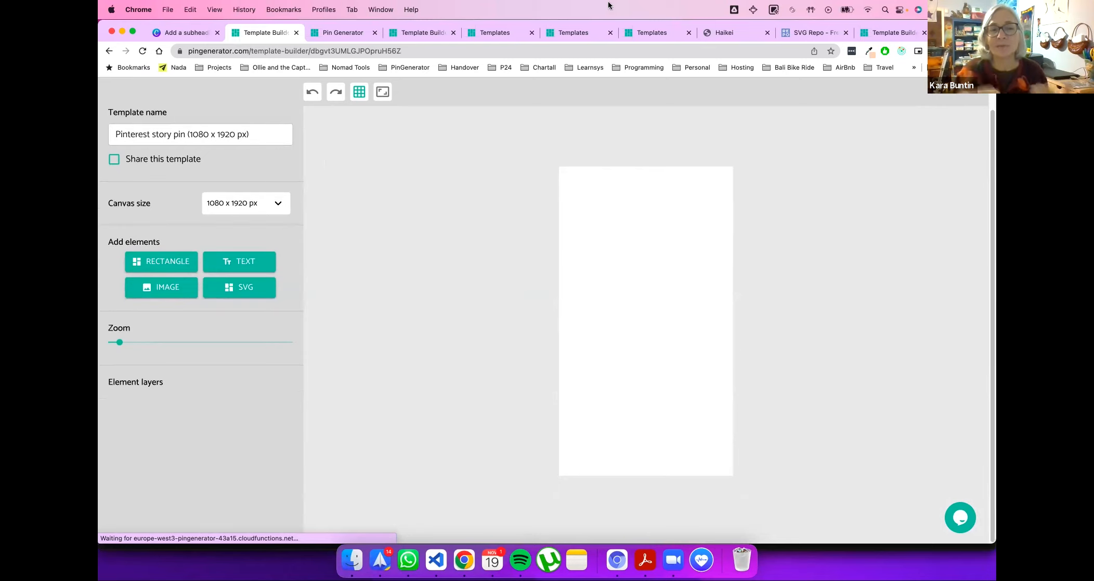
# Step: Look through the other open Pin Generator pages and return to the blank story pin template
pyautogui.click(335, 30)
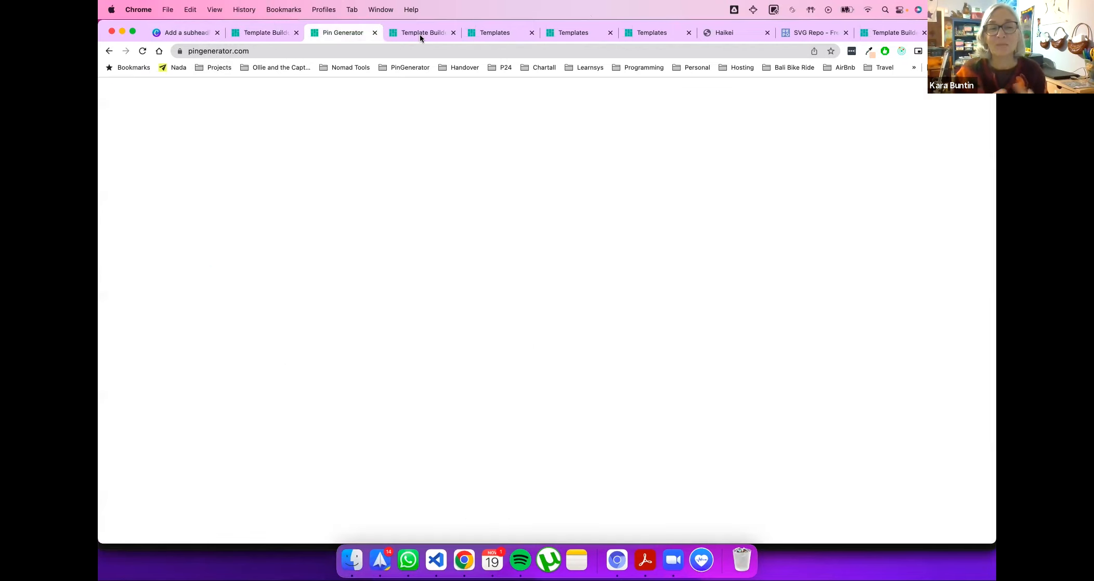
pyautogui.click(440, 35)
pyautogui.click(276, 32)
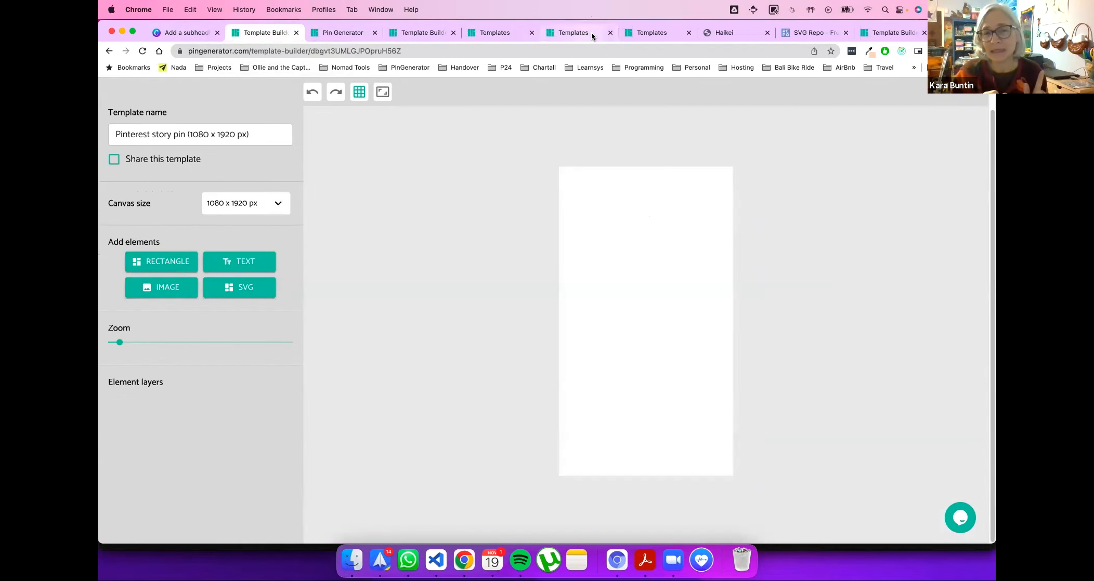
pyautogui.click(567, 31)
pyautogui.click(647, 33)
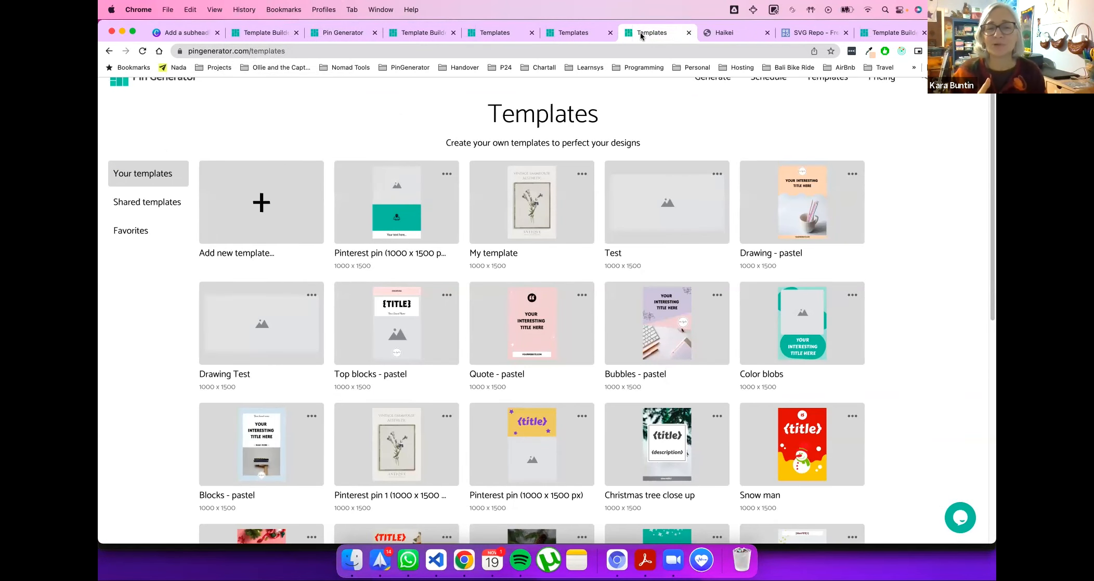
pyautogui.click(378, 29)
pyautogui.click(409, 30)
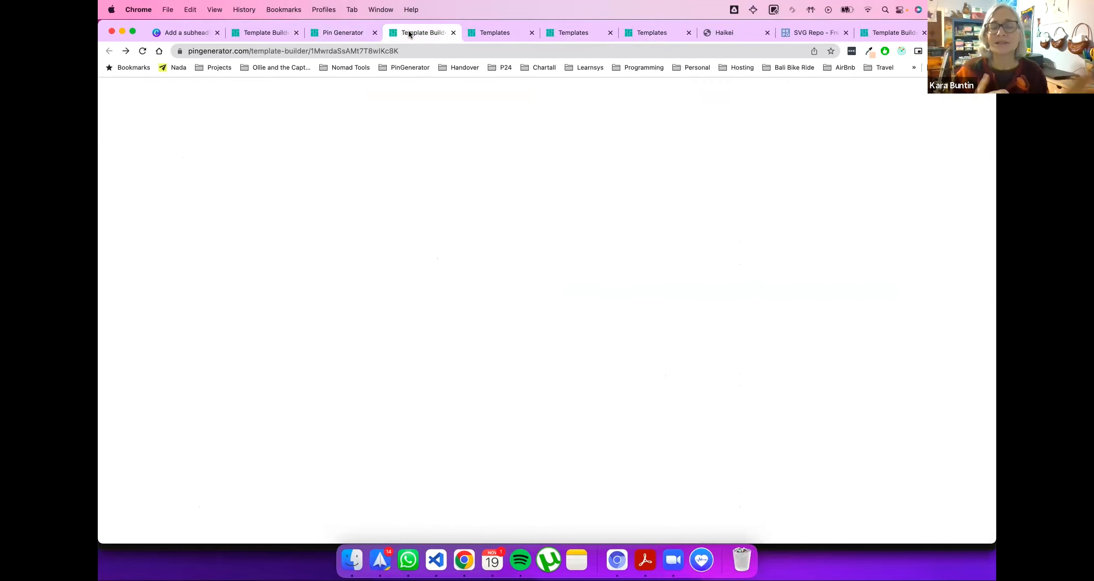
pyautogui.click(273, 31)
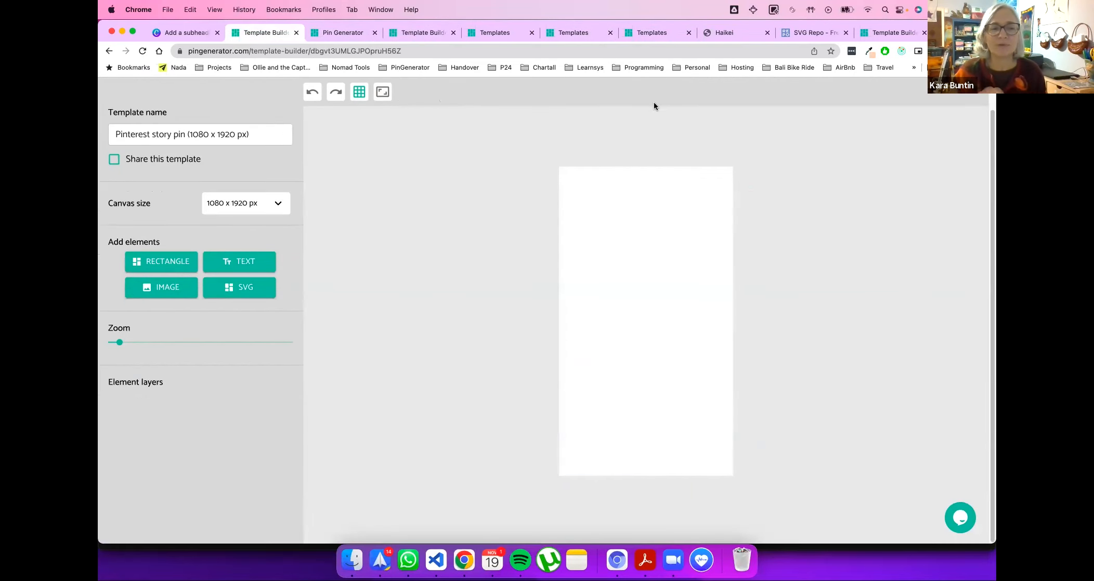
pyautogui.scroll(1, 702, 124)
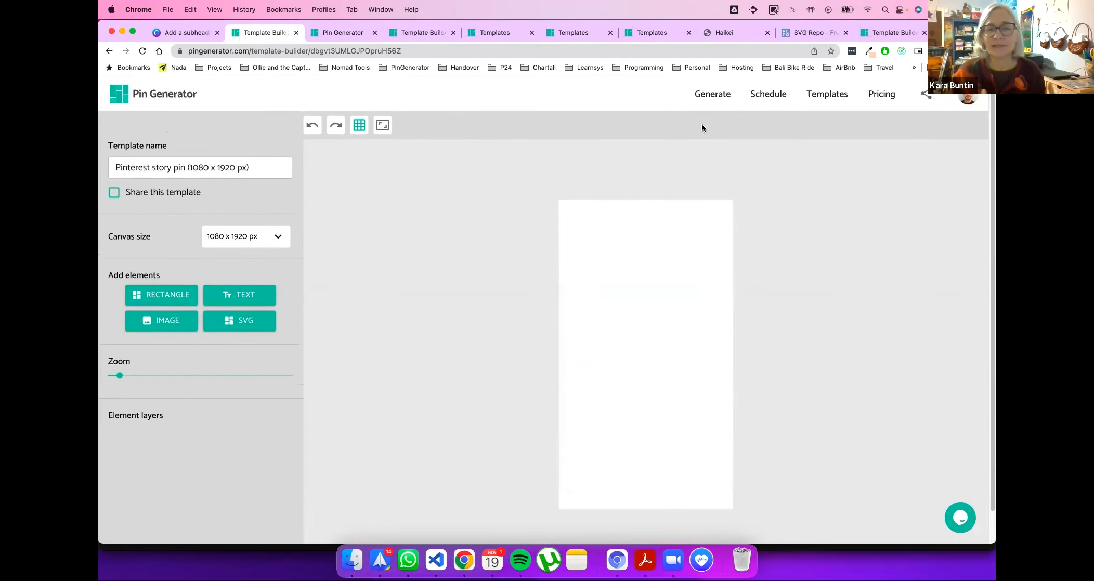
# Step: Return to the pin generation page and search the stock videos for "cats"
pyautogui.click(712, 93)
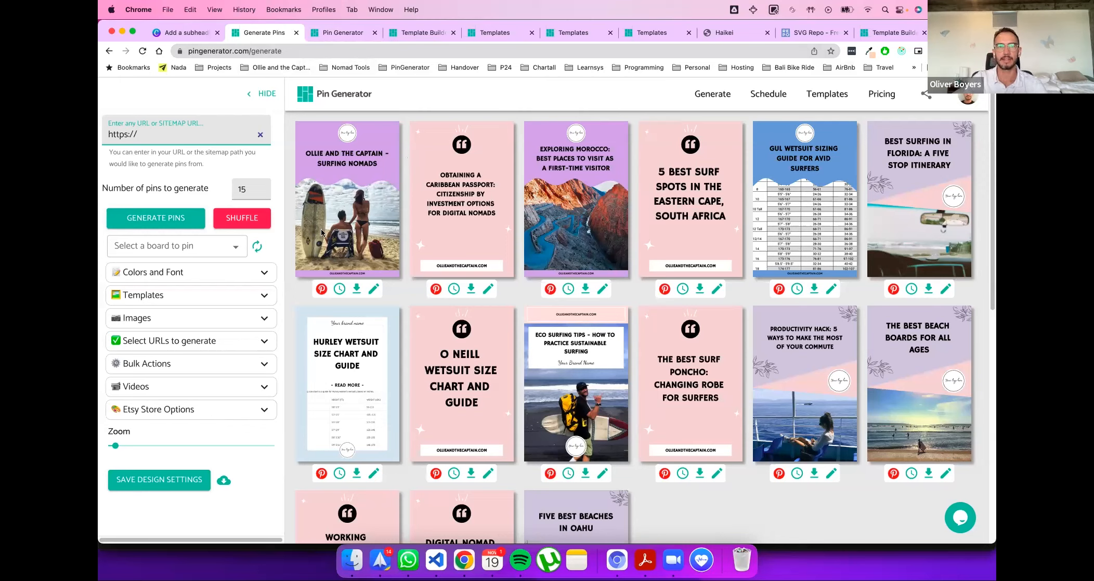
pyautogui.click(248, 389)
pyautogui.scroll(-3, 248, 391)
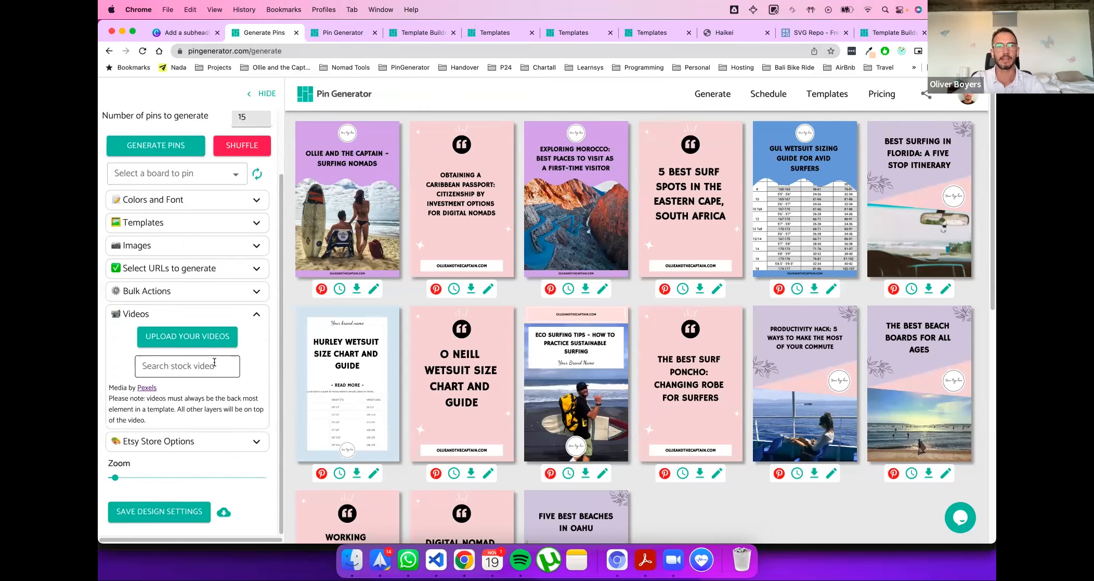
pyautogui.click(202, 370)
pyautogui.write('cats')
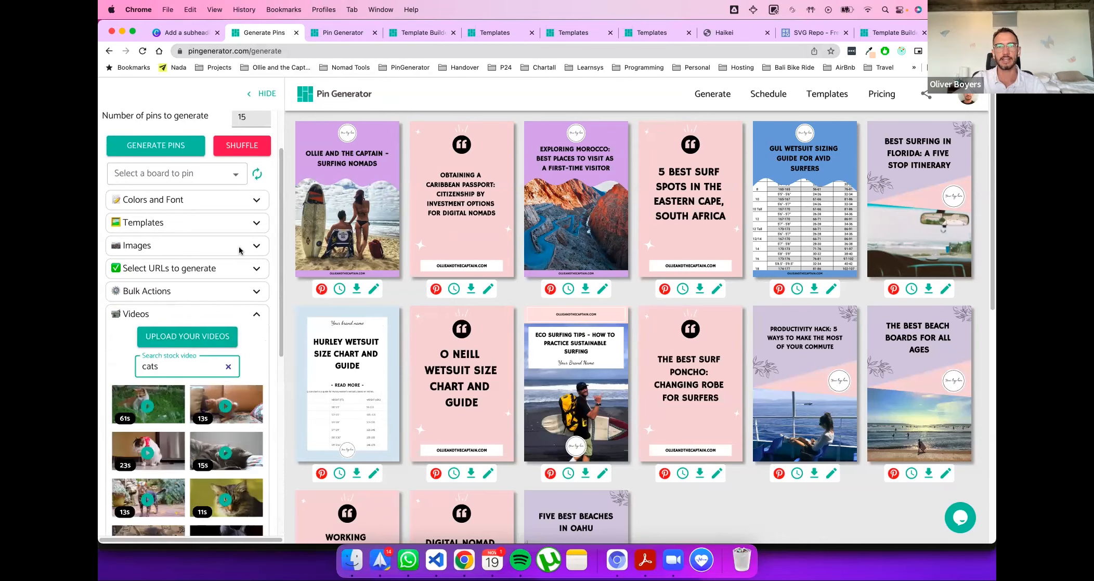
pyautogui.click(228, 409)
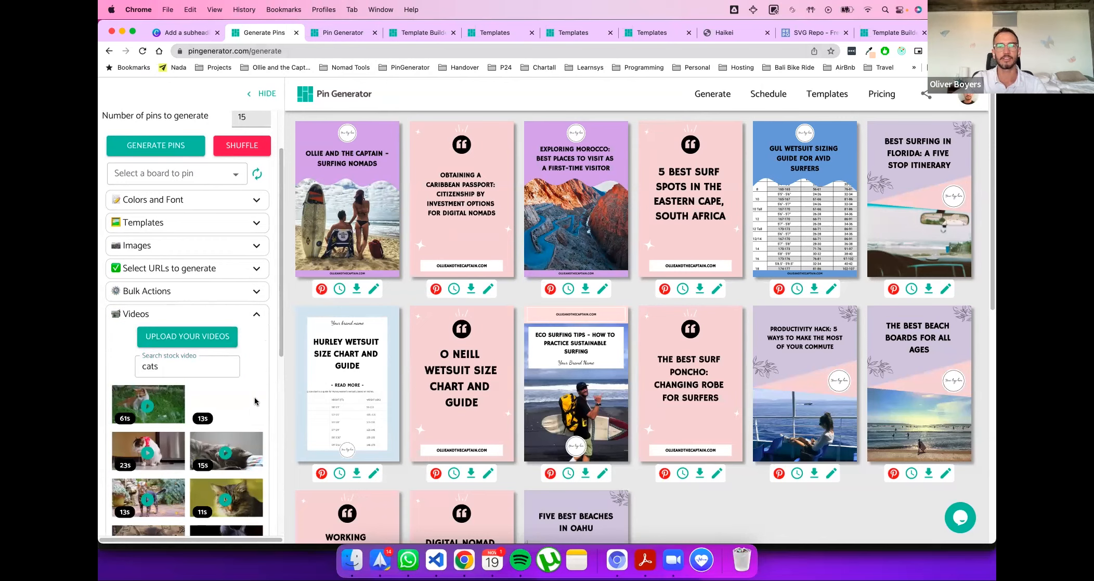
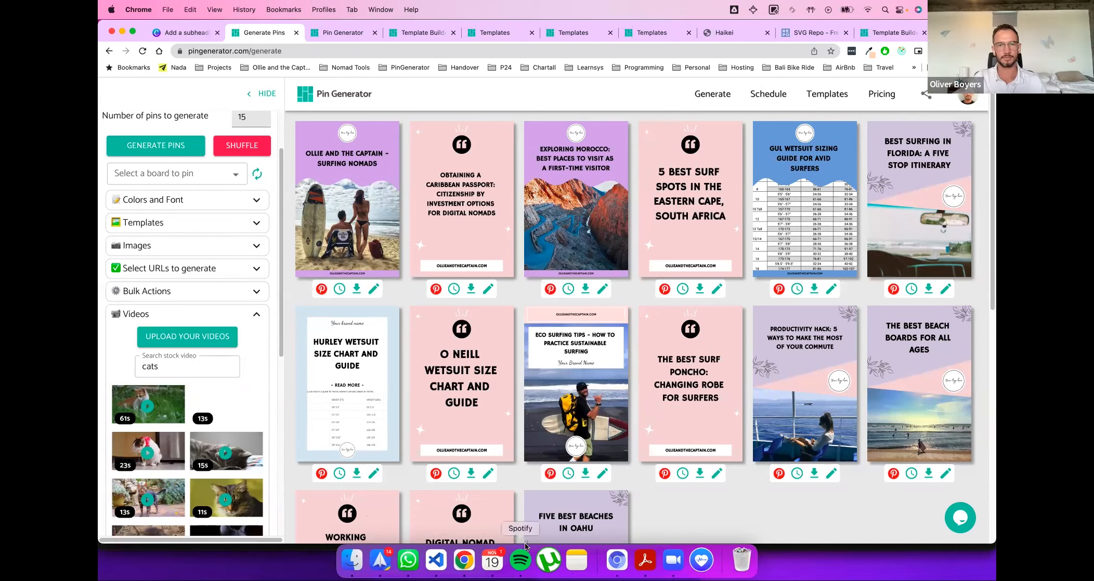
# Step: Switch to the Notes app and move its window away from the browser
pyautogui.click(576, 560)
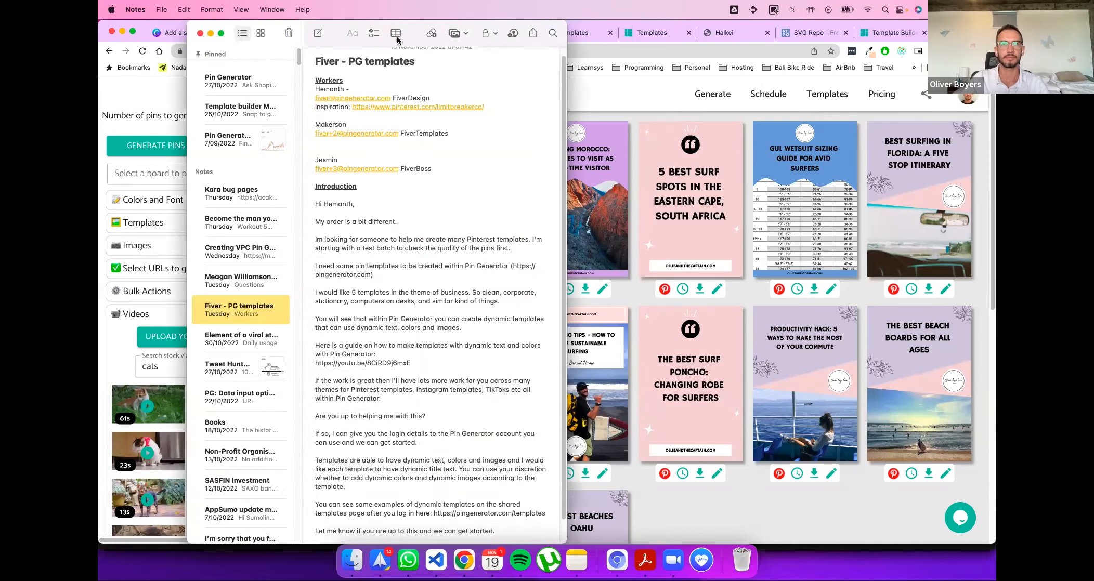
pyautogui.moveTo(274, 27); pyautogui.dragTo(994, 32)
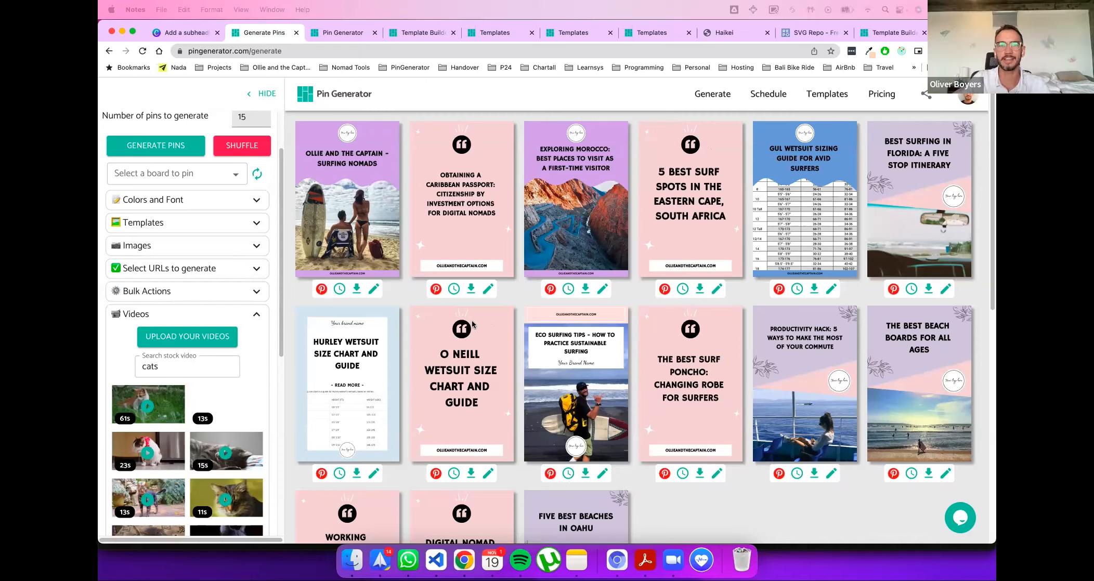
# Step: Close the video options and look through the bulk actions and the image settings with the uploaded images
pyautogui.click(257, 314)
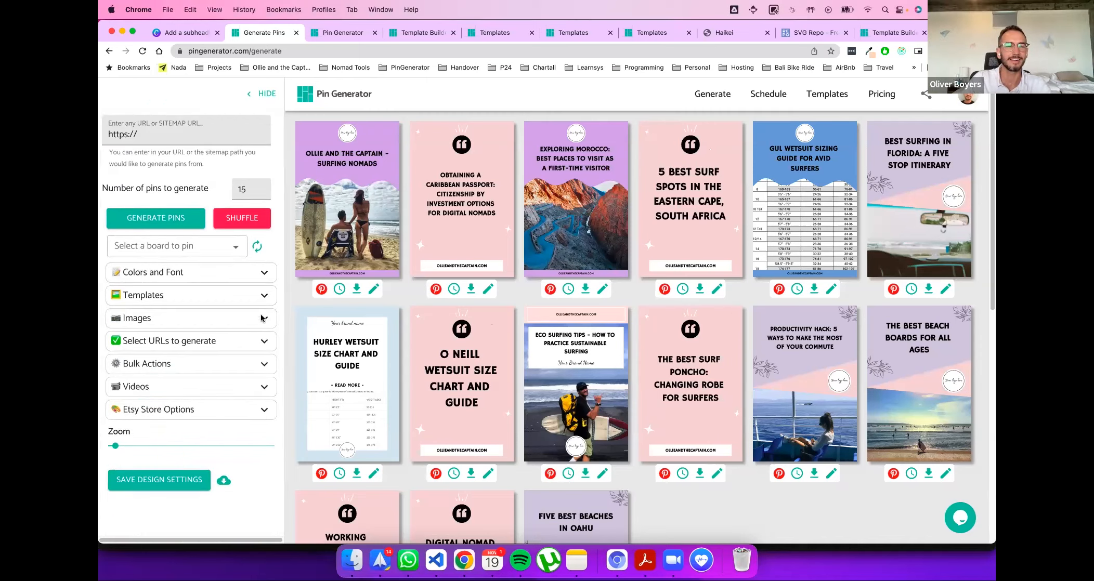
pyautogui.click(264, 365)
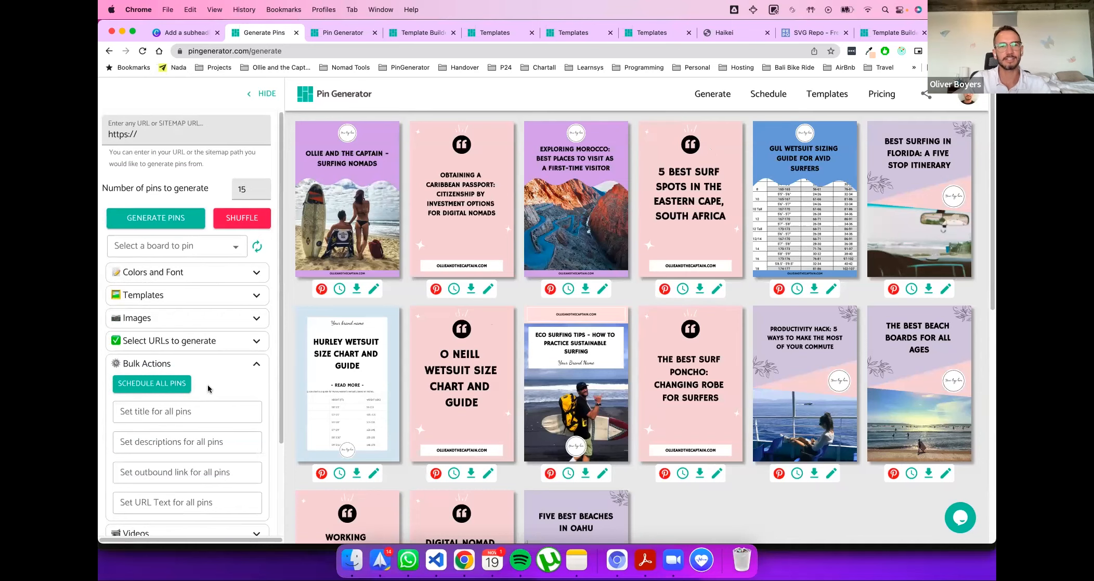
pyautogui.scroll(-4, 242, 157)
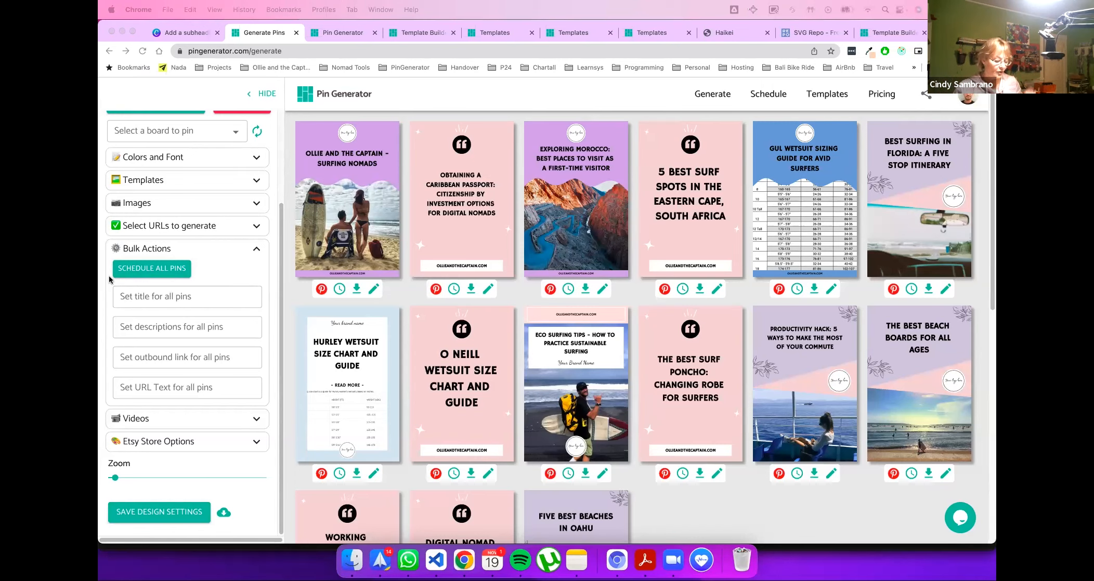
pyautogui.scroll(3, 233, 230)
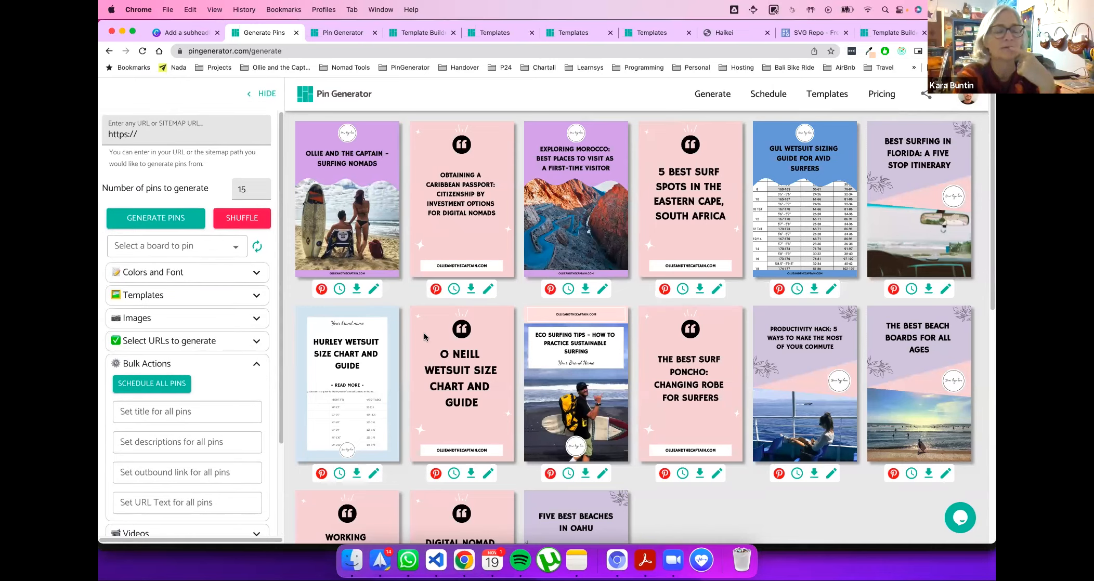
pyautogui.click(254, 364)
pyautogui.click(254, 364)
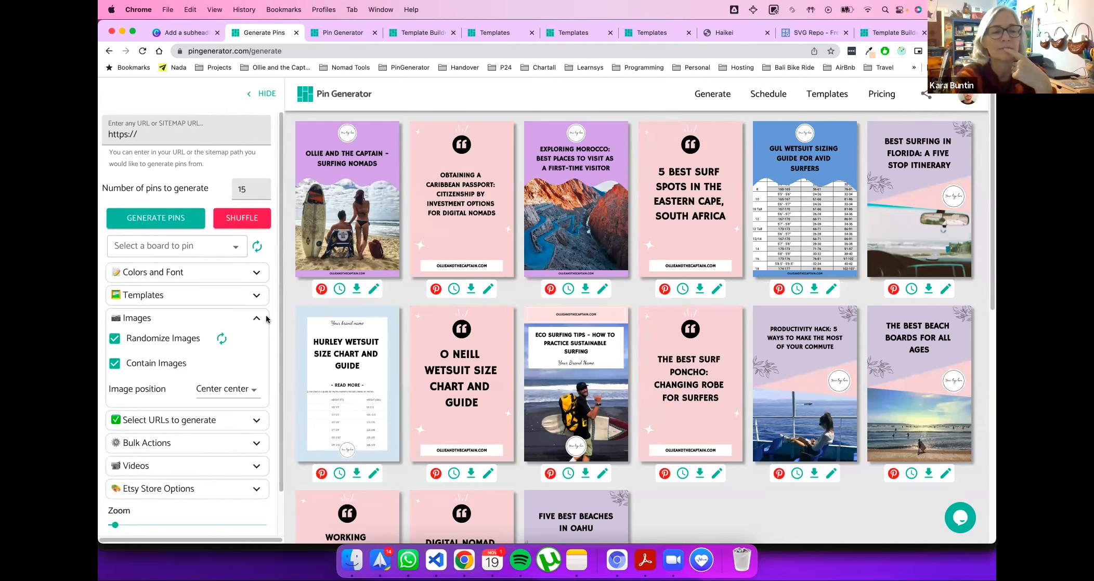
pyautogui.click(265, 317)
pyautogui.scroll(-3, 201, 385)
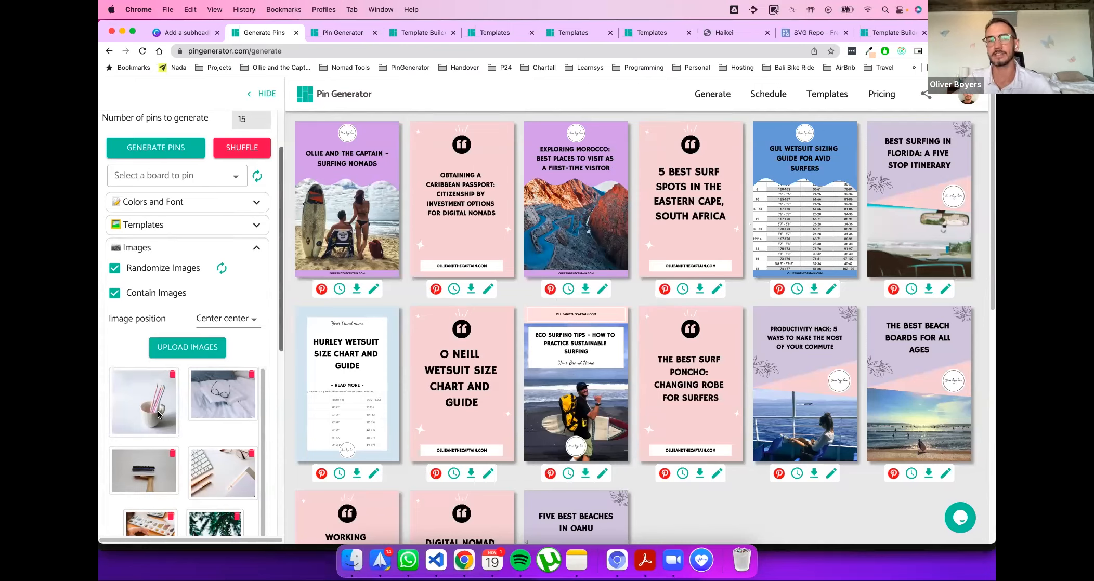
pyautogui.scroll(2, 172, 145)
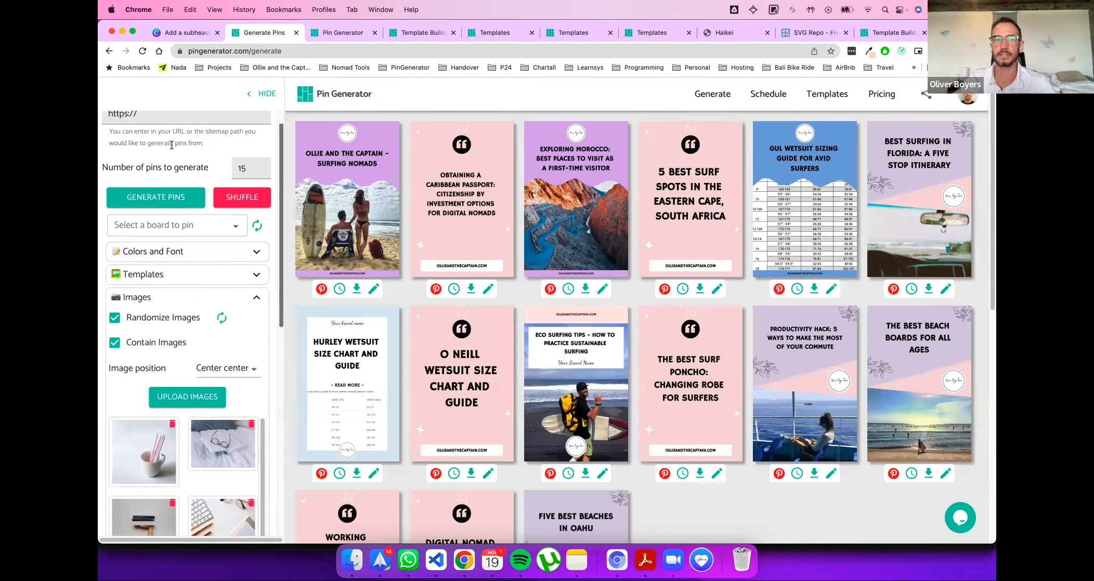
pyautogui.scroll(1, 172, 145)
# Step: Open YouTube in a new browser tab and go to your own channel
pyautogui.click(172, 134)
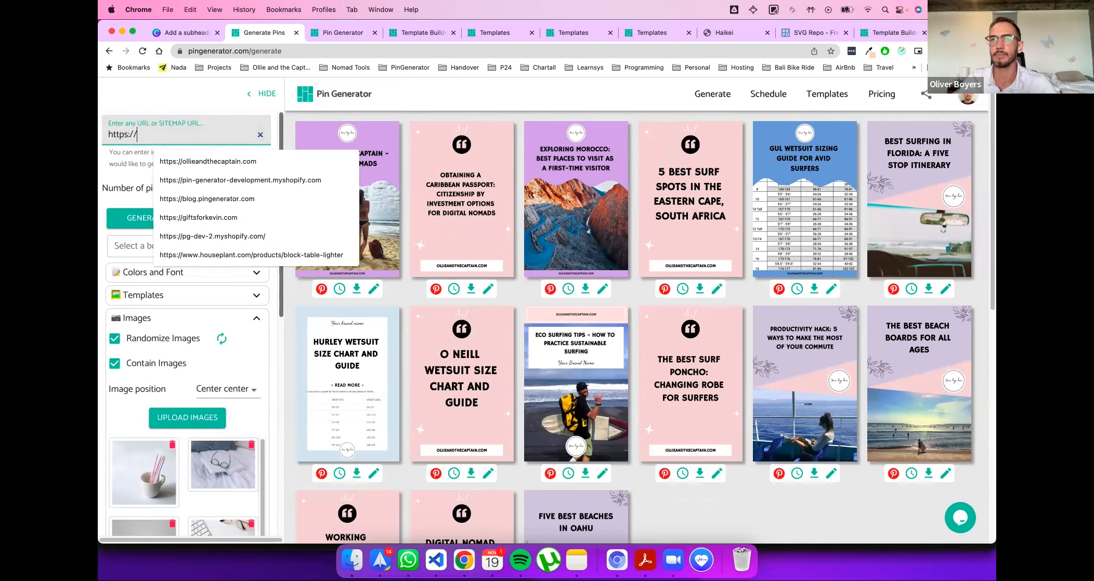
pyautogui.press('super+t')
pyautogui.click(730, 47)
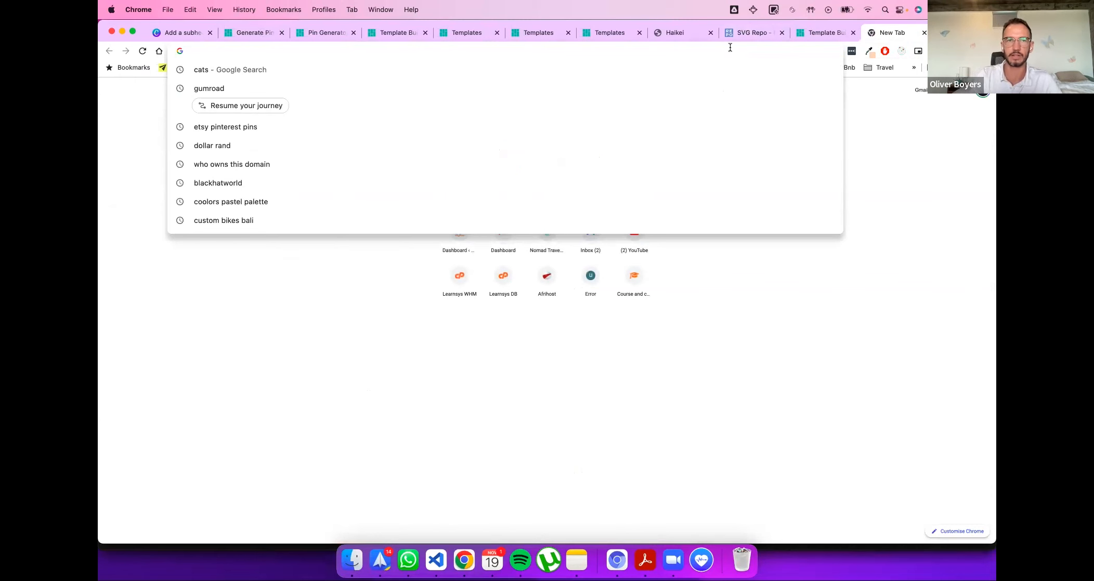
pyautogui.write('you')
pyautogui.press('Return')
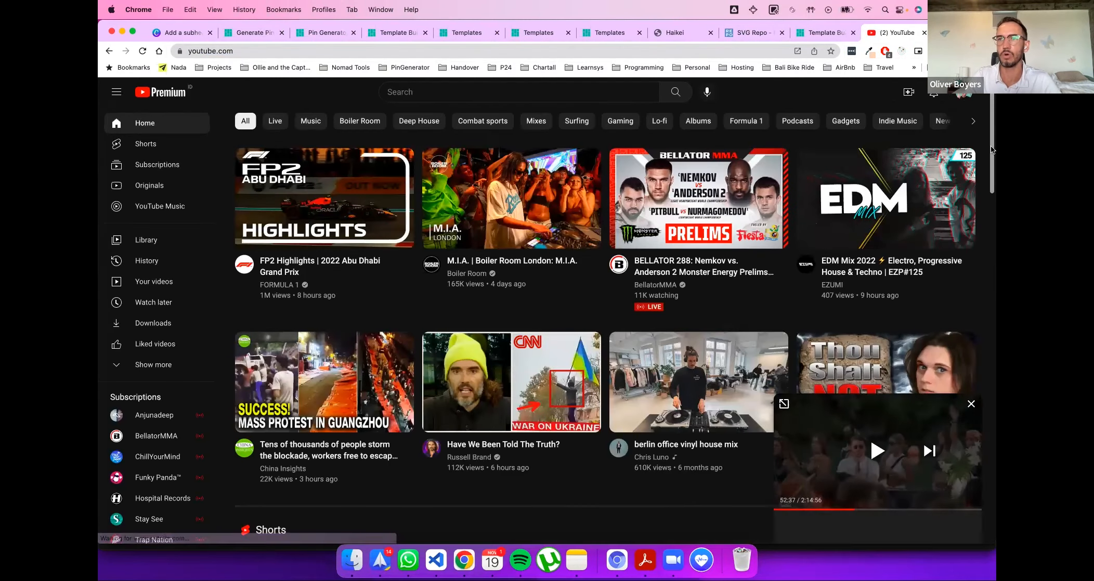
pyautogui.click(962, 94)
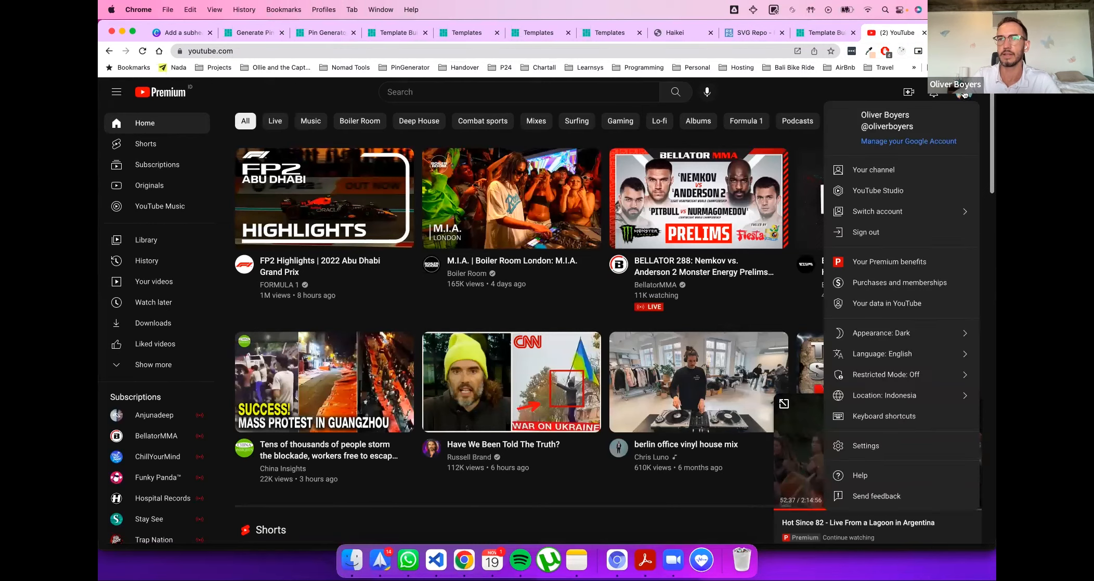
pyautogui.click(878, 170)
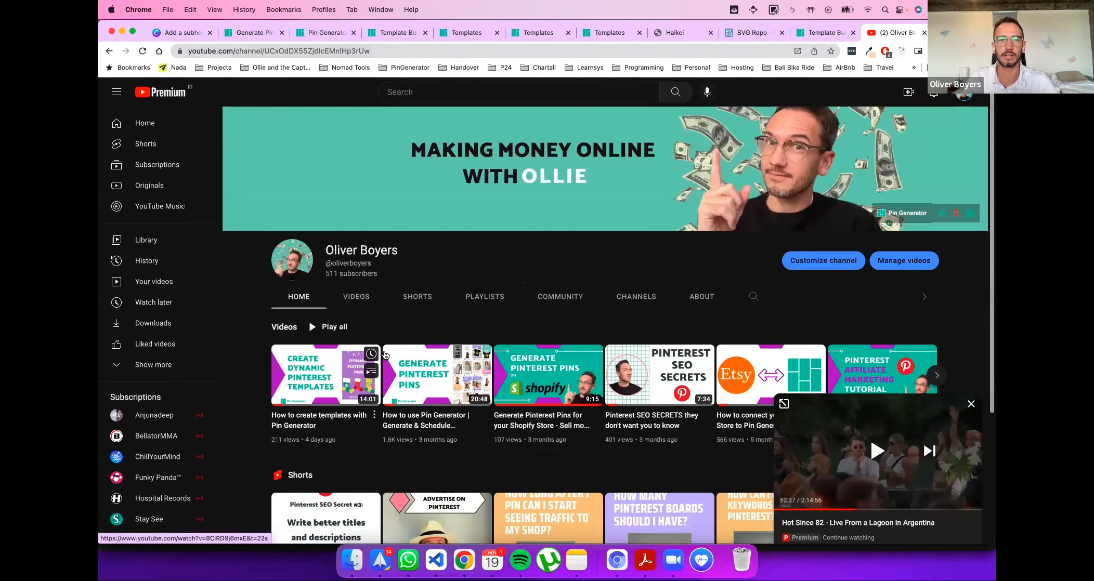
# Step: Open the video "How to create templates with Pin Generator", copy its link and pause playback
pyautogui.click(382, 358)
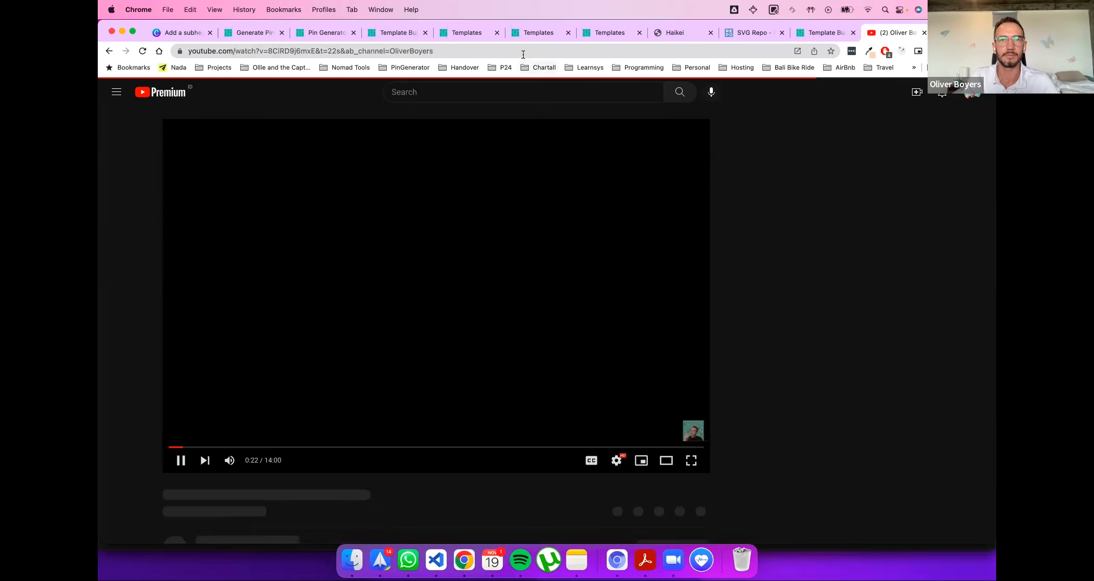
pyautogui.click(546, 49)
pyautogui.press('super+c')
pyautogui.click(593, 224)
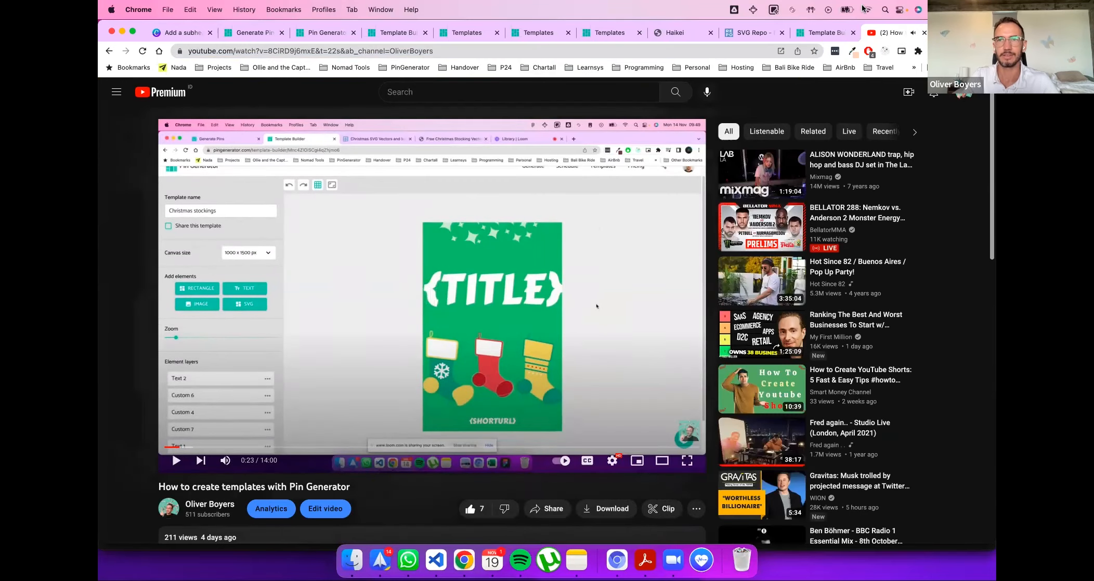
# Step: Return to the pin generation page and generate pins from the copied YouTube video link
pyautogui.click(303, 31)
pyautogui.click(246, 33)
pyautogui.click(211, 136)
pyautogui.click(211, 140)
pyautogui.press('super+v')
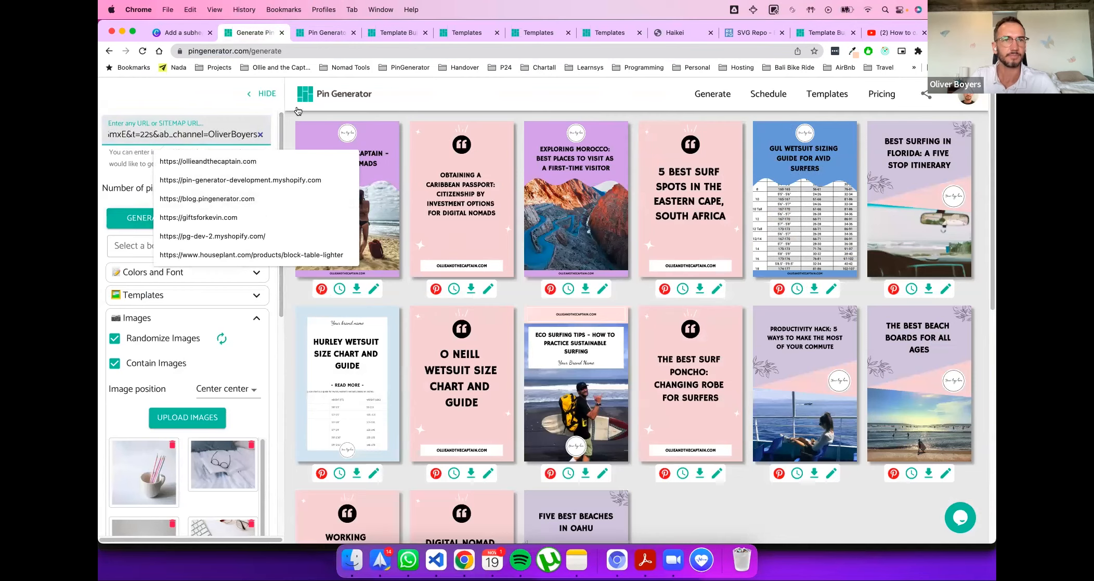
pyautogui.press('Return')
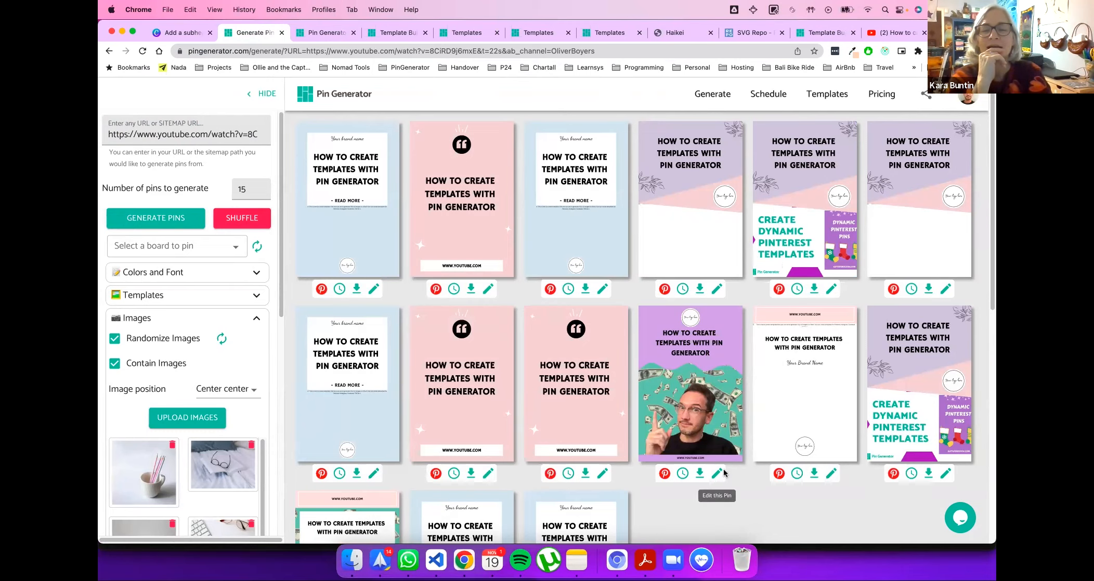
# Step: Try other video thumbnails as the image of the Bubbles - pastel pin and cancel the edit
pyautogui.click(830, 291)
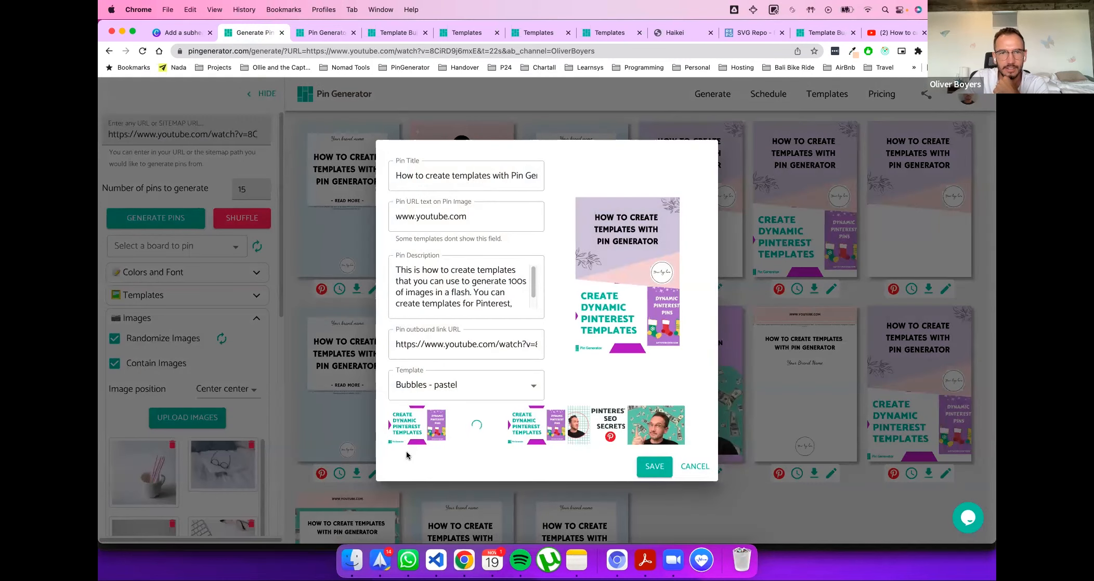
pyautogui.click(592, 427)
pyautogui.click(670, 431)
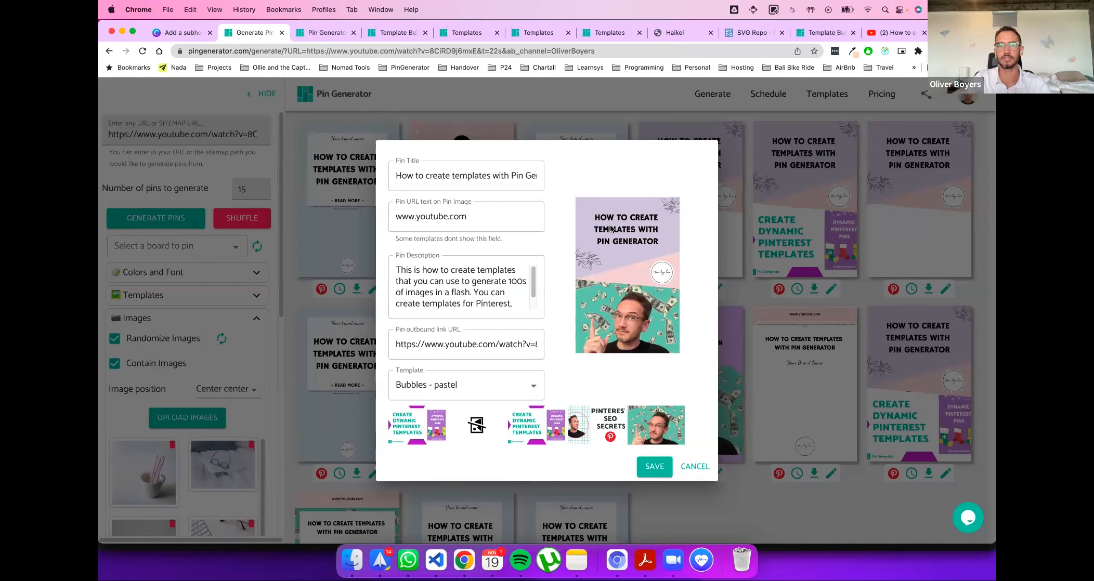
pyautogui.click(692, 468)
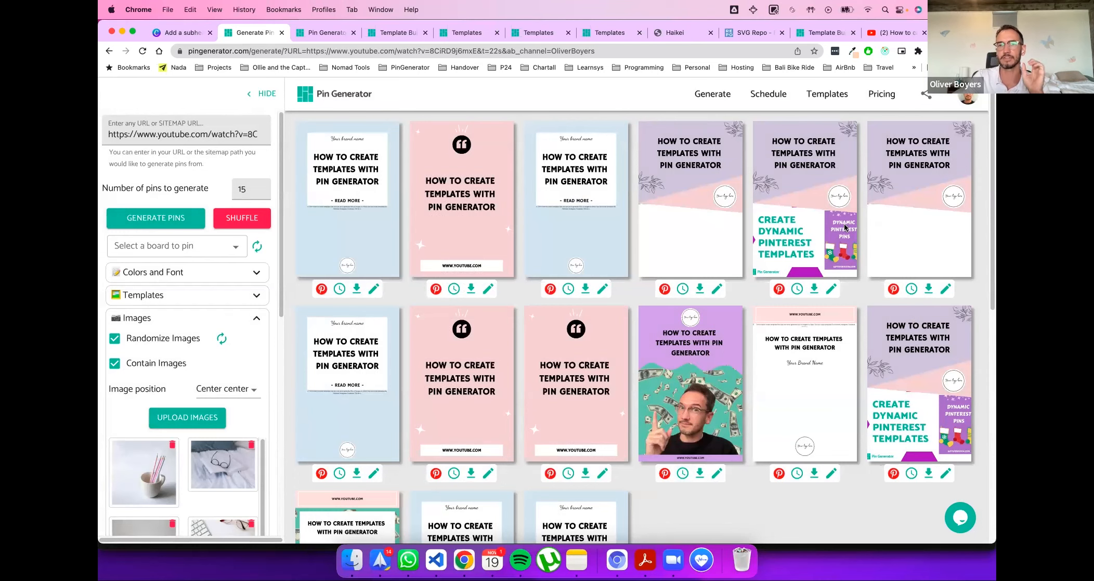
# Step: Check the outbound link of the purple Drawing - pastel pin and close its editor without saving
pyautogui.click(716, 473)
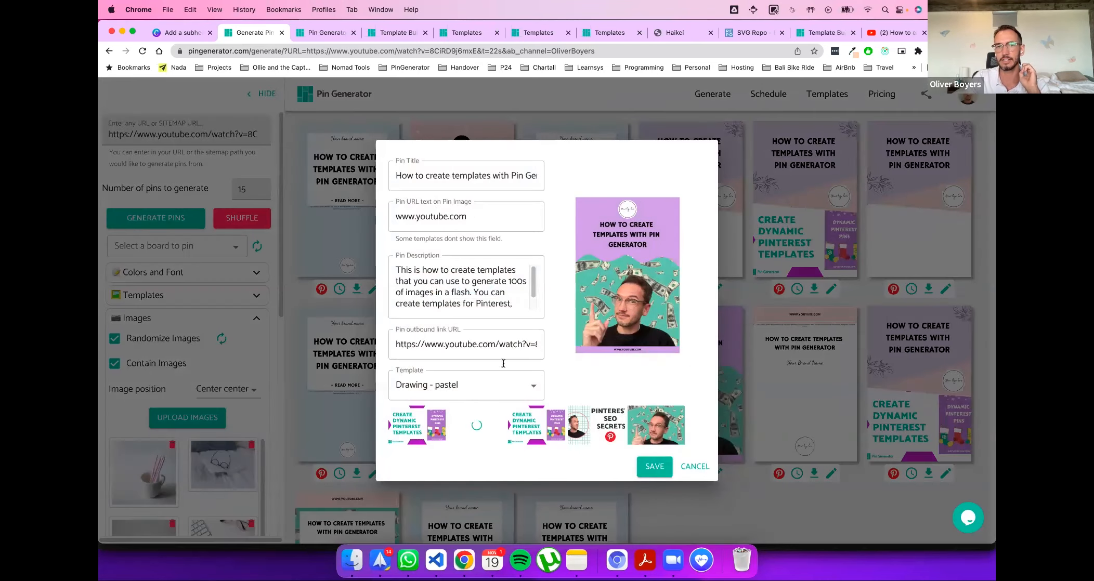
pyautogui.moveTo(436, 344); pyautogui.dragTo(538, 343)
pyautogui.click(521, 345)
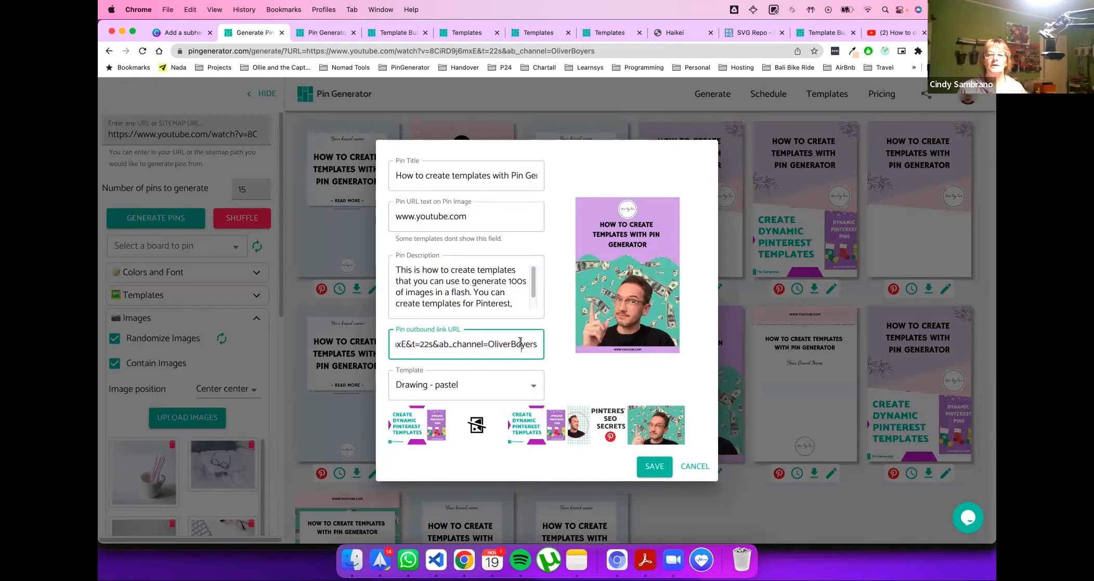
pyautogui.click(698, 465)
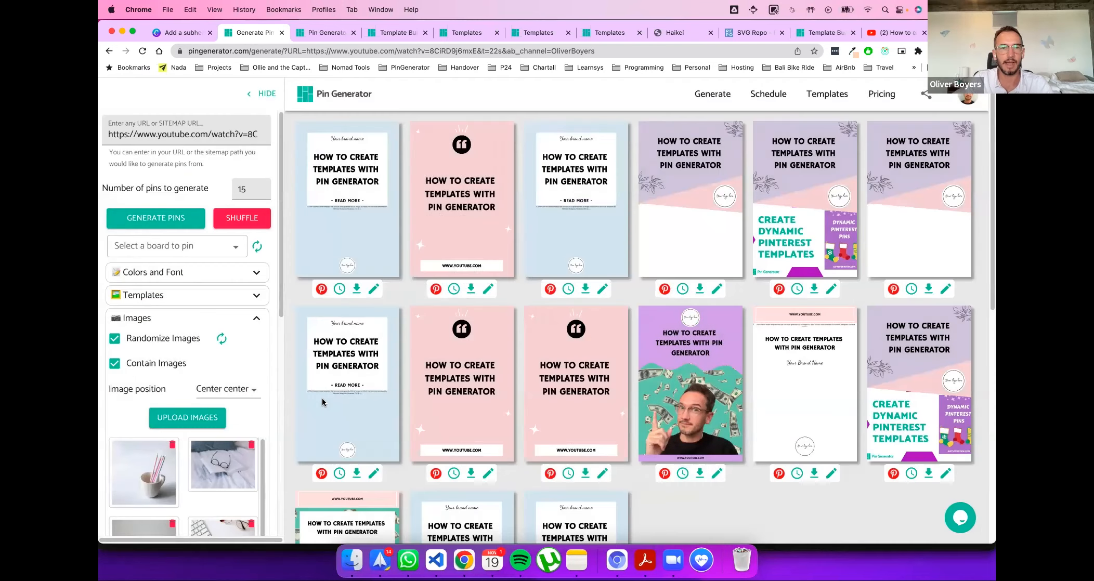
# Step: Add the landscape-friendly layout from the standard templates to the template selection
pyautogui.click(256, 318)
pyautogui.click(263, 297)
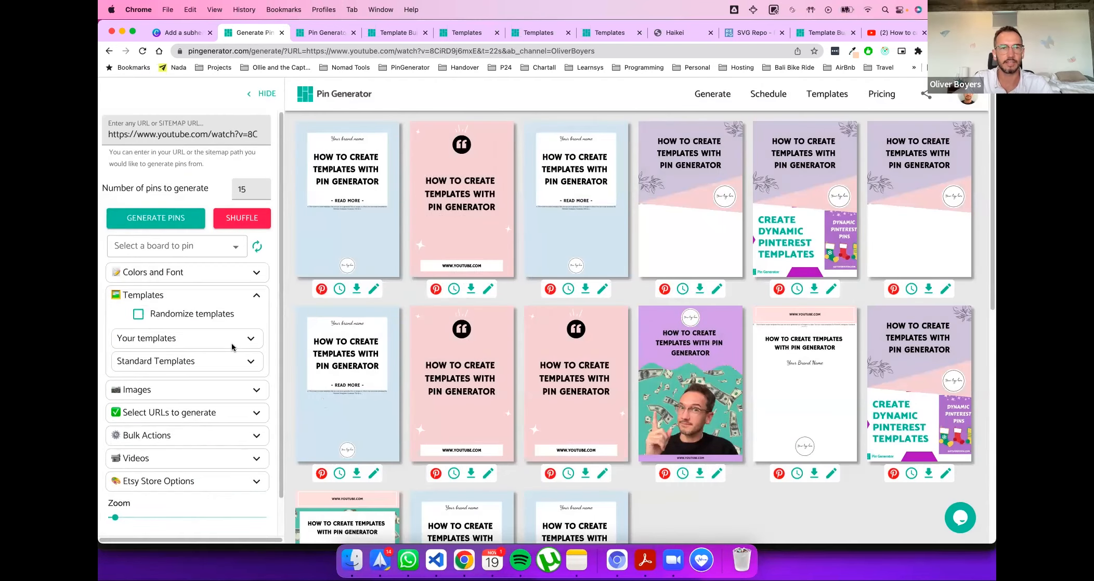
pyautogui.scroll(-2, 234, 346)
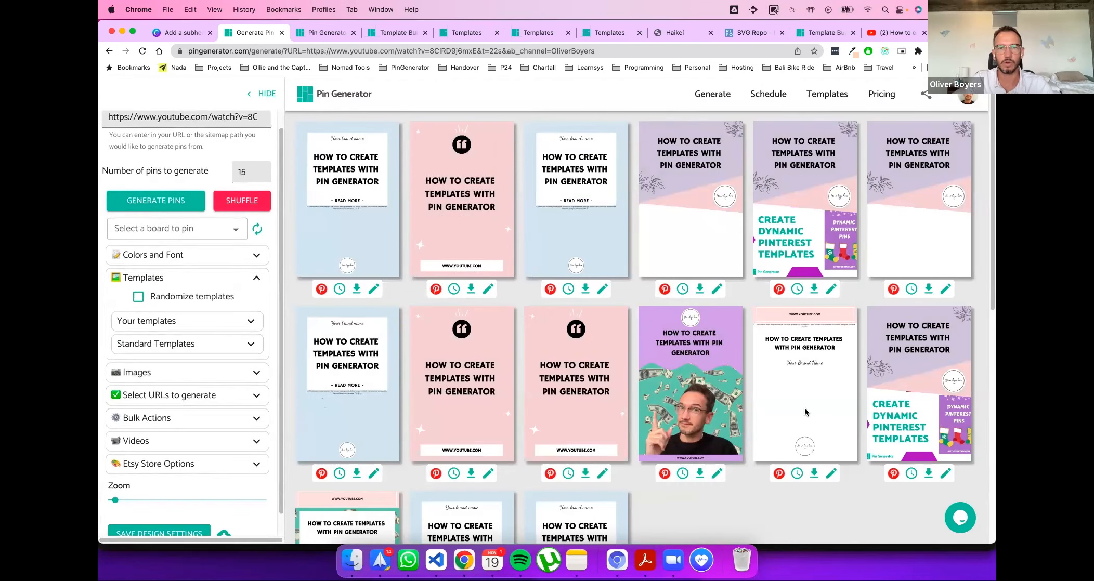
pyautogui.click(234, 343)
pyautogui.scroll(-5, 229, 351)
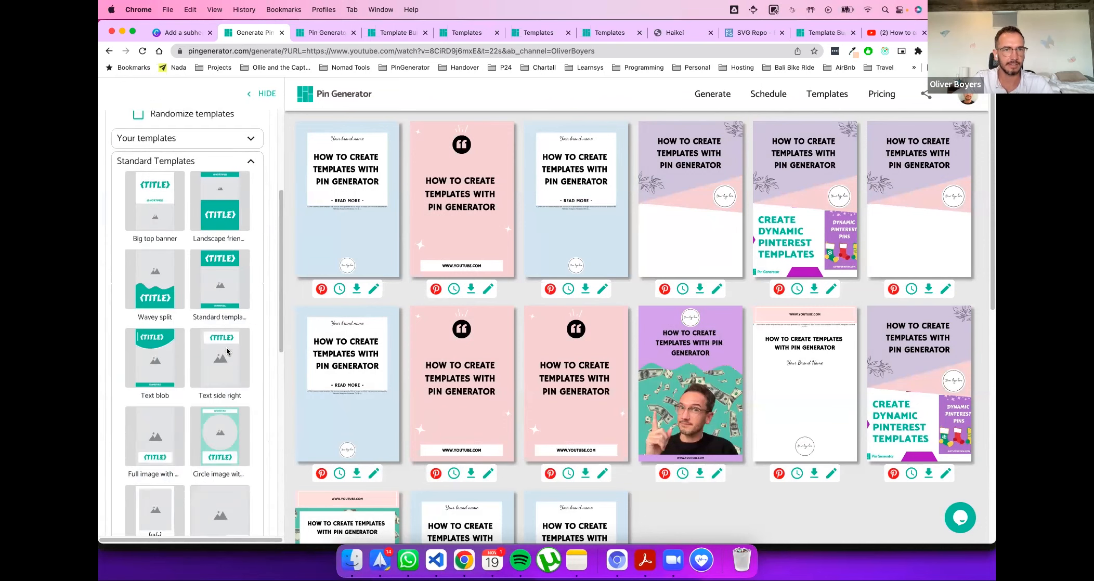
pyautogui.click(222, 204)
# Step: Deselect the Drawing, Top blocks, Quote, Bubbles and Blocks pastel templates among your own templates and collapse that list
pyautogui.scroll(8, 189, 312)
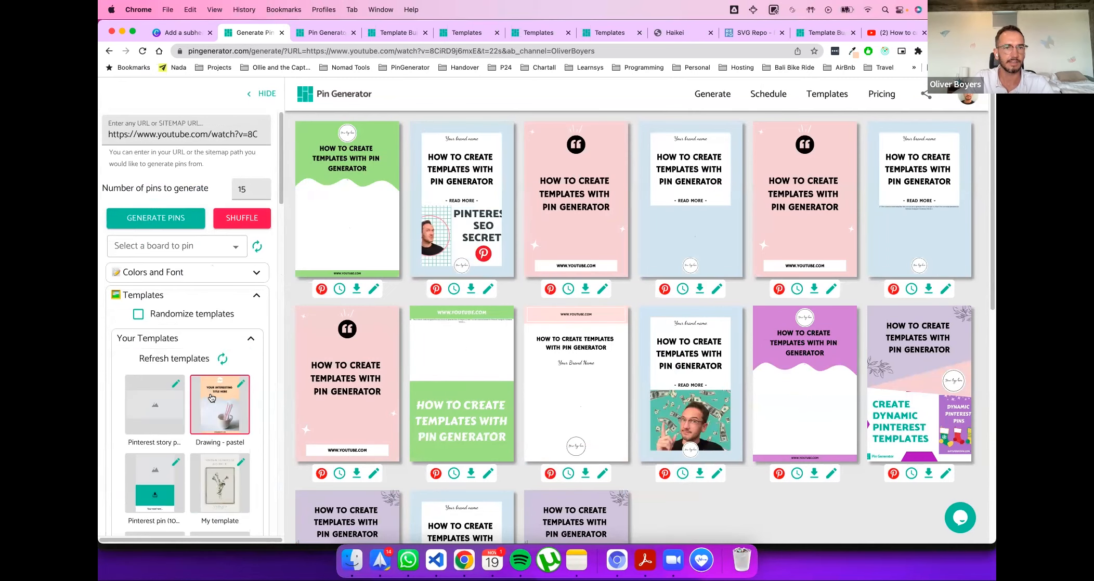
pyautogui.scroll(-8, 202, 360)
pyautogui.click(164, 507)
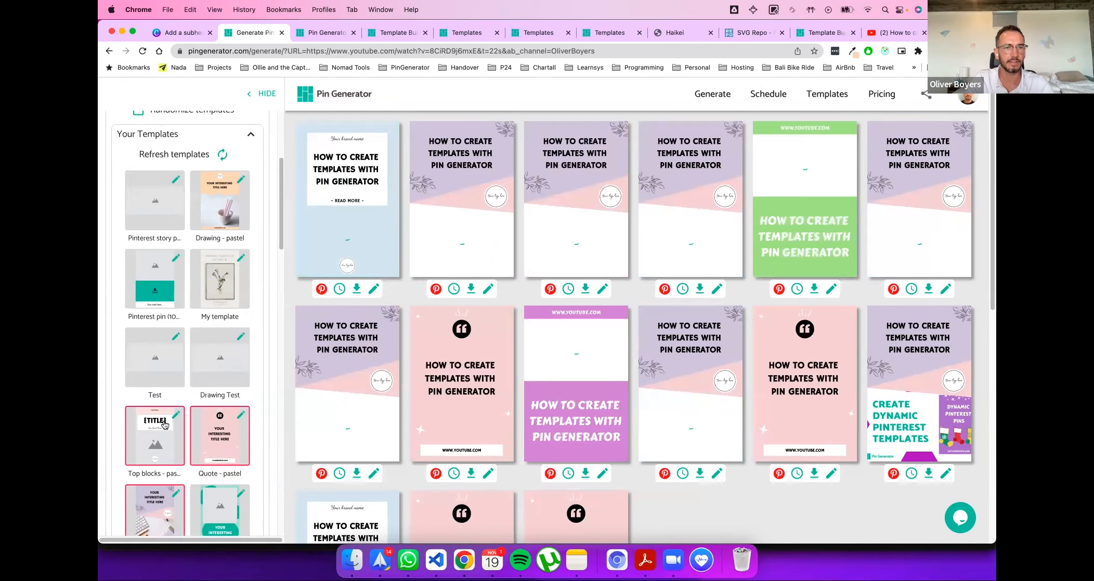
pyautogui.scroll(-4, 164, 499)
pyautogui.click(163, 468)
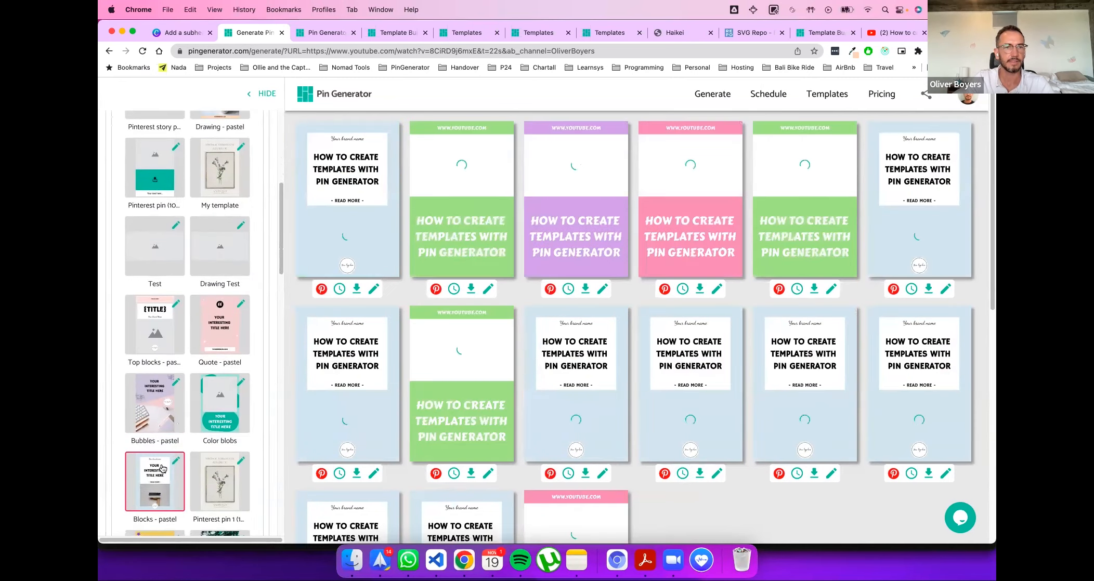
pyautogui.click(162, 503)
pyautogui.scroll(-3, 162, 503)
pyautogui.scroll(10, 172, 478)
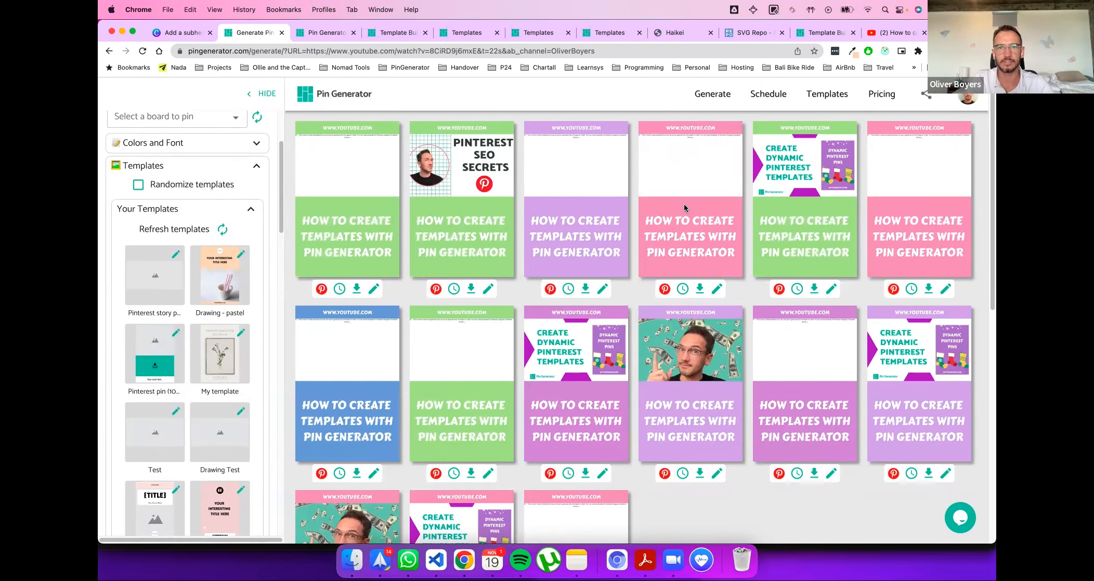
pyautogui.click(249, 209)
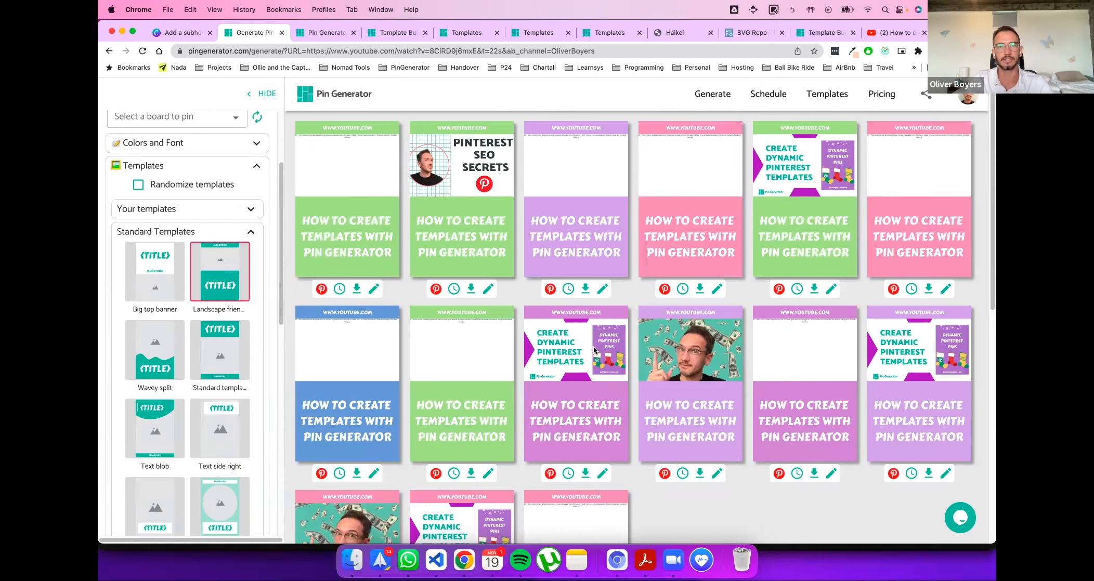
# Step: Open the purple Create Dynamic Pinterest Templates pin for editing and review its outbound link, description and title
pyautogui.click(603, 473)
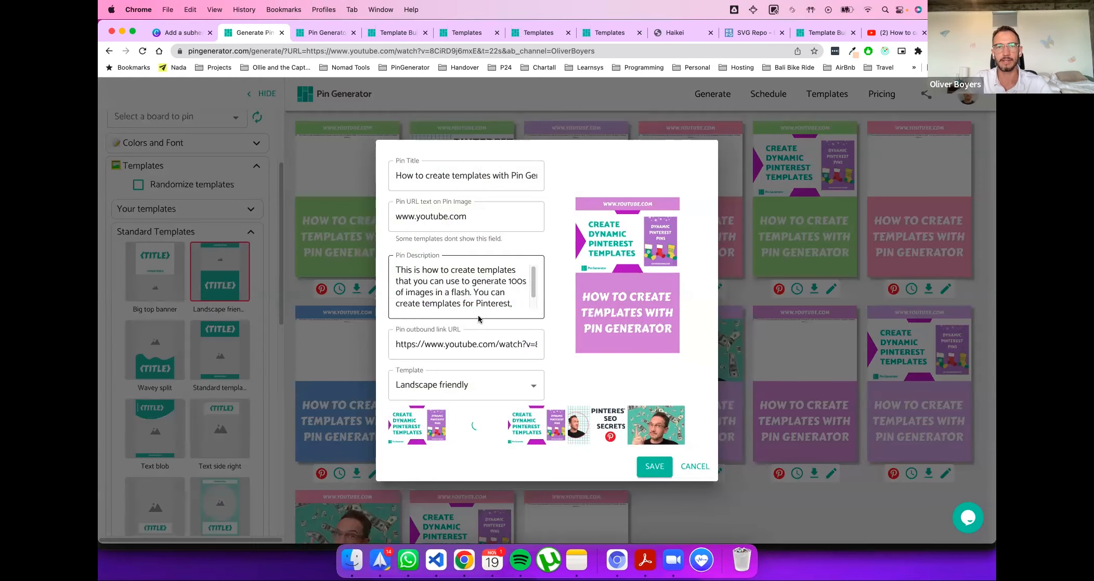
pyautogui.moveTo(410, 344); pyautogui.dragTo(554, 352)
pyautogui.click(454, 281)
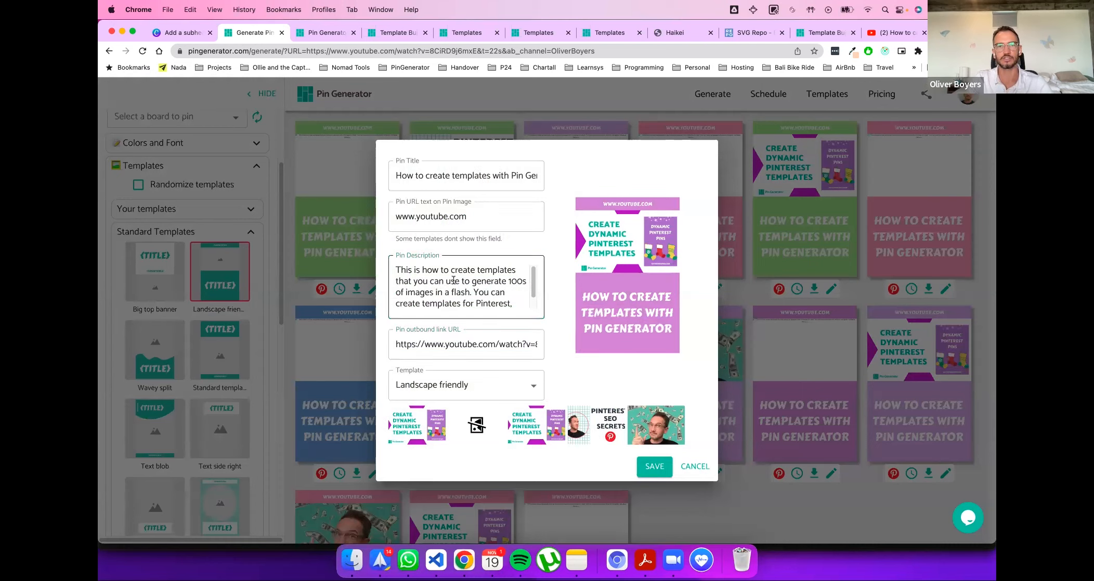
pyautogui.press('super+a')
pyautogui.click(421, 177)
pyautogui.moveTo(400, 175); pyautogui.dragTo(571, 173)
pyautogui.moveTo(445, 175); pyautogui.dragTo(669, 176)
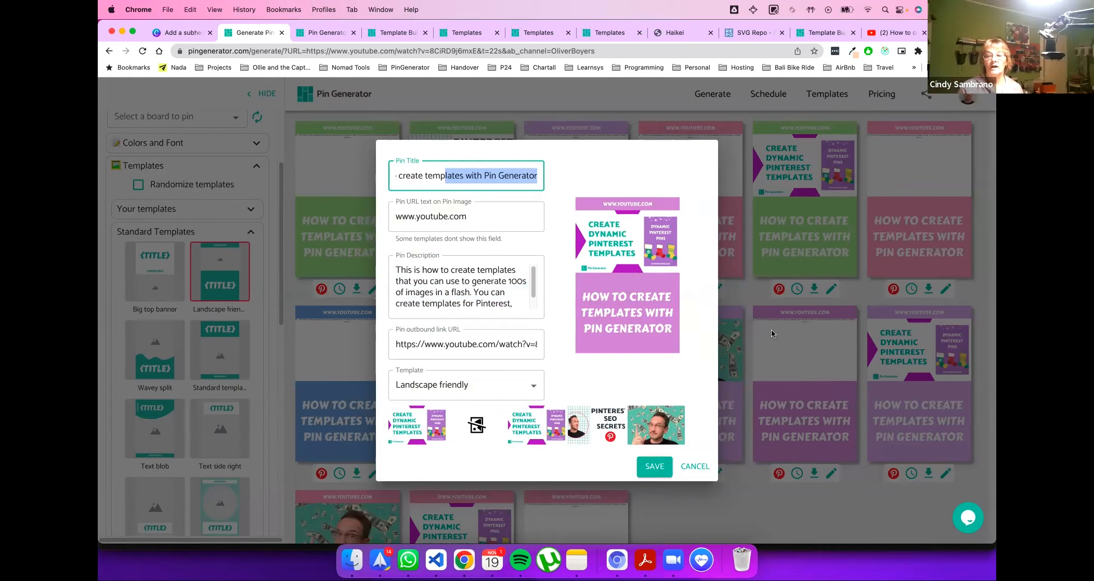
# Step: Set the purple pin's image to the Pinterest SEO Secrets thumbnail, save it and review the generated pins
pyautogui.click(606, 422)
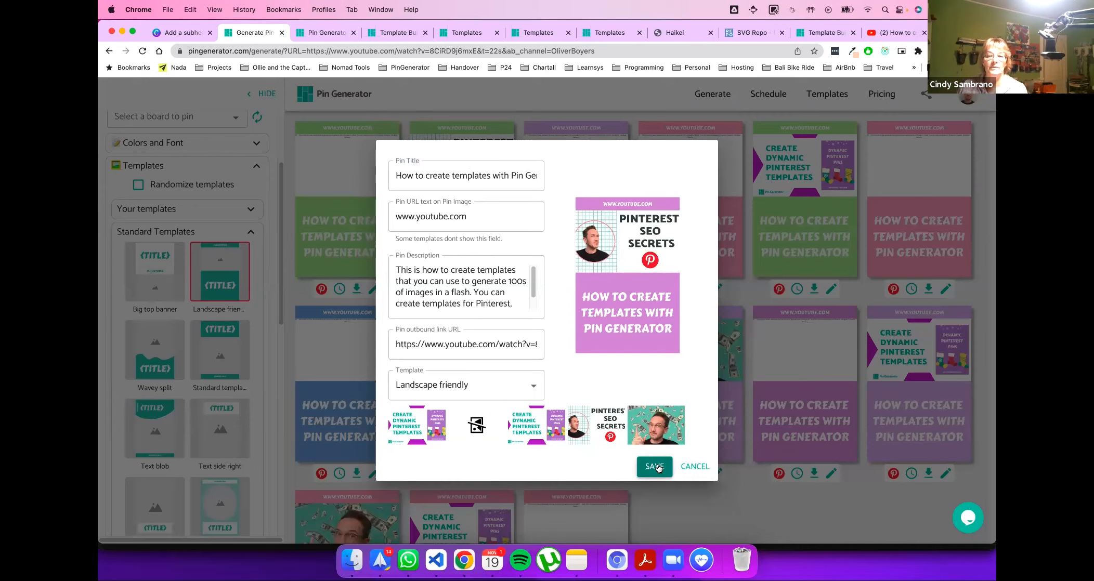
pyautogui.click(655, 467)
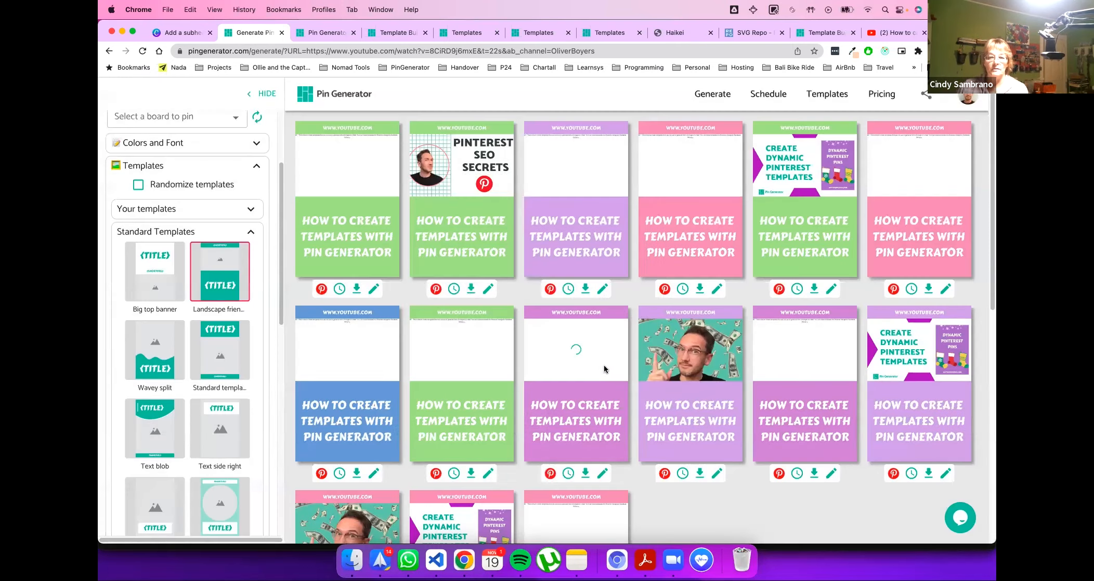
pyautogui.scroll(-1, 609, 364)
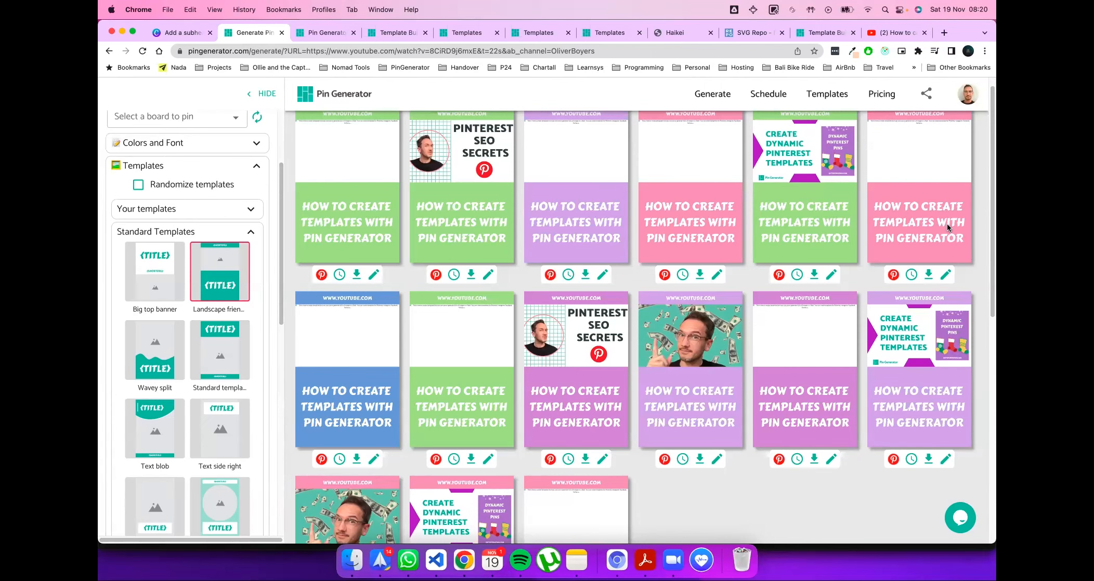
pyautogui.scroll(-5, 682, 347)
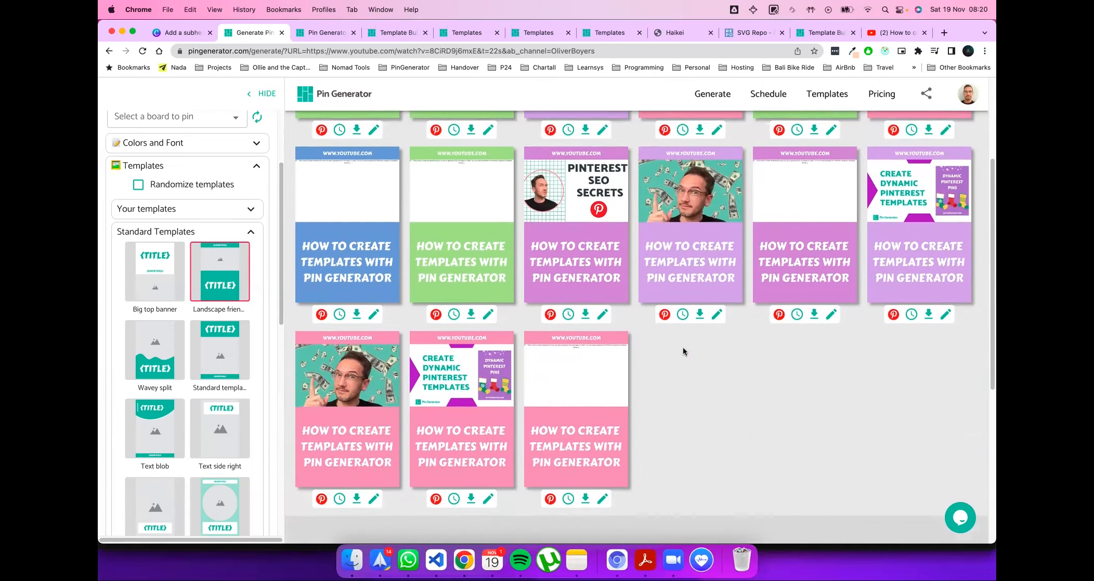
pyautogui.scroll(2, 689, 346)
pyautogui.scroll(2, 688, 346)
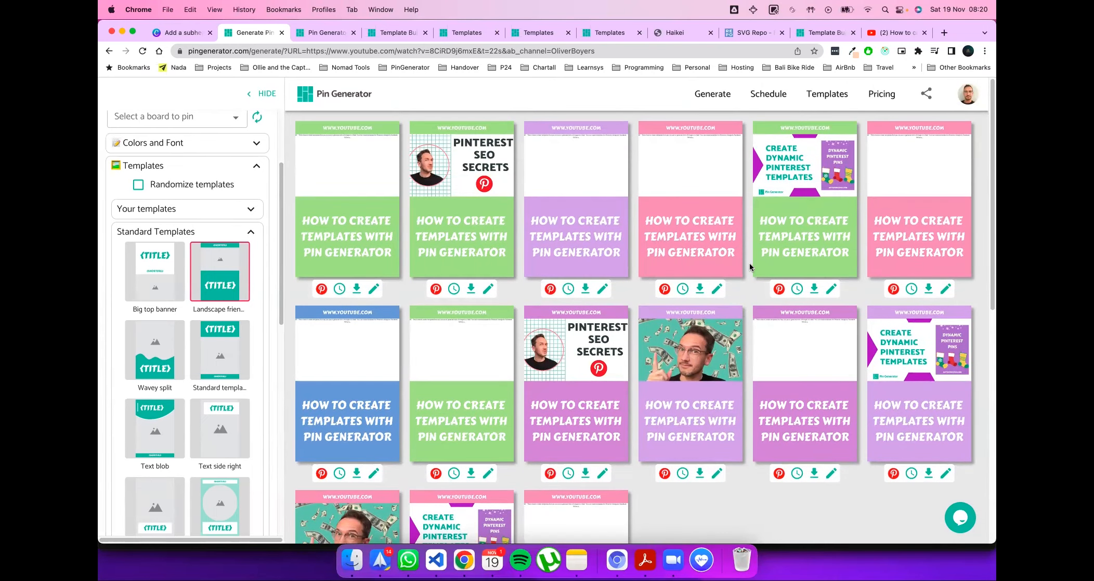
# Step: Collapse the standard templates and look through your own templates and their refresh option
pyautogui.click(252, 234)
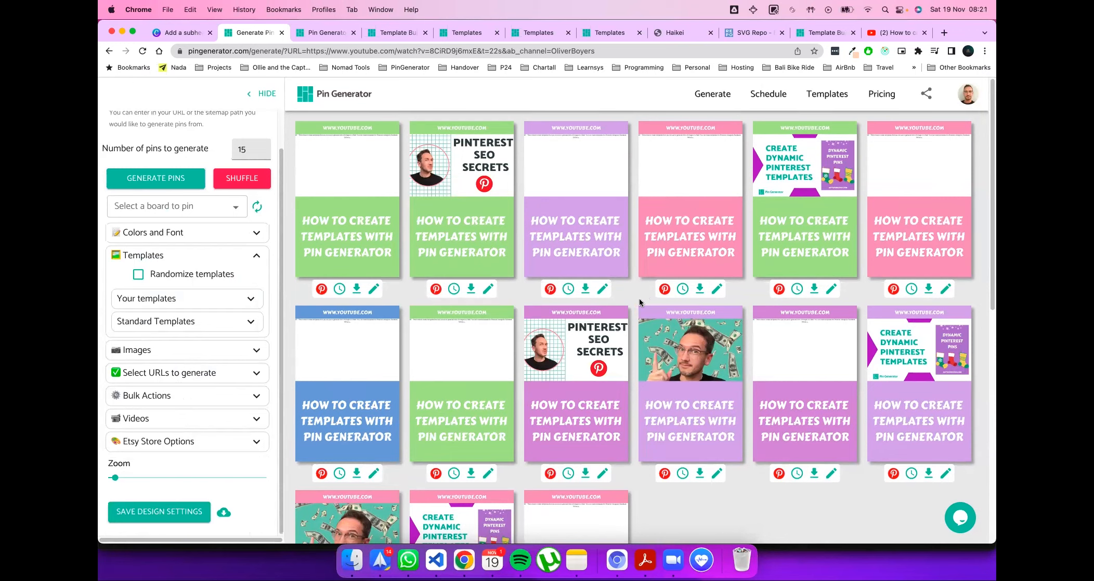
pyautogui.scroll(2, 231, 244)
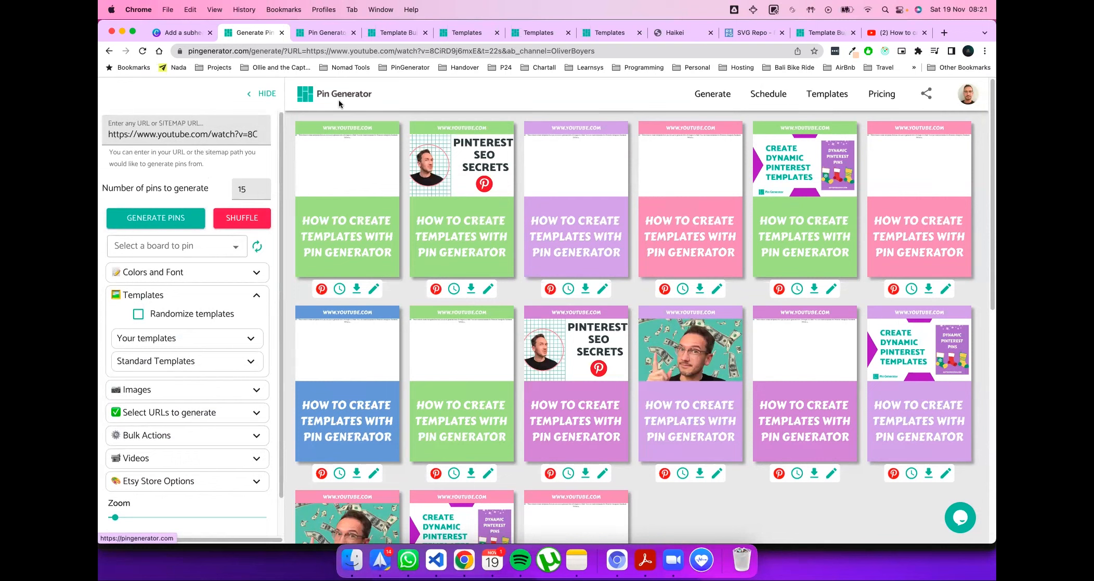
pyautogui.click(256, 295)
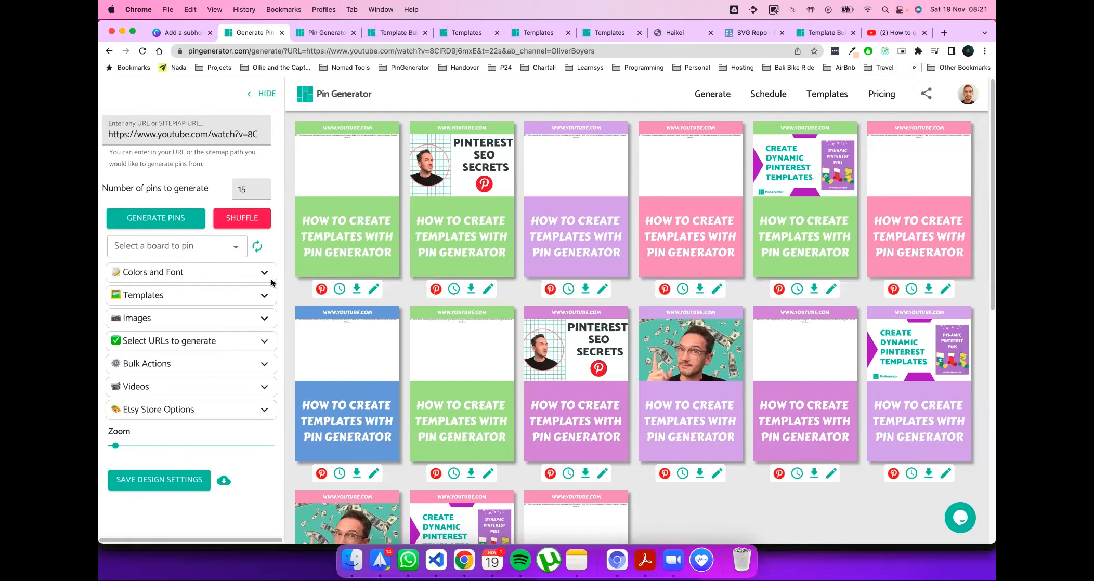
pyautogui.click(262, 296)
pyautogui.click(246, 337)
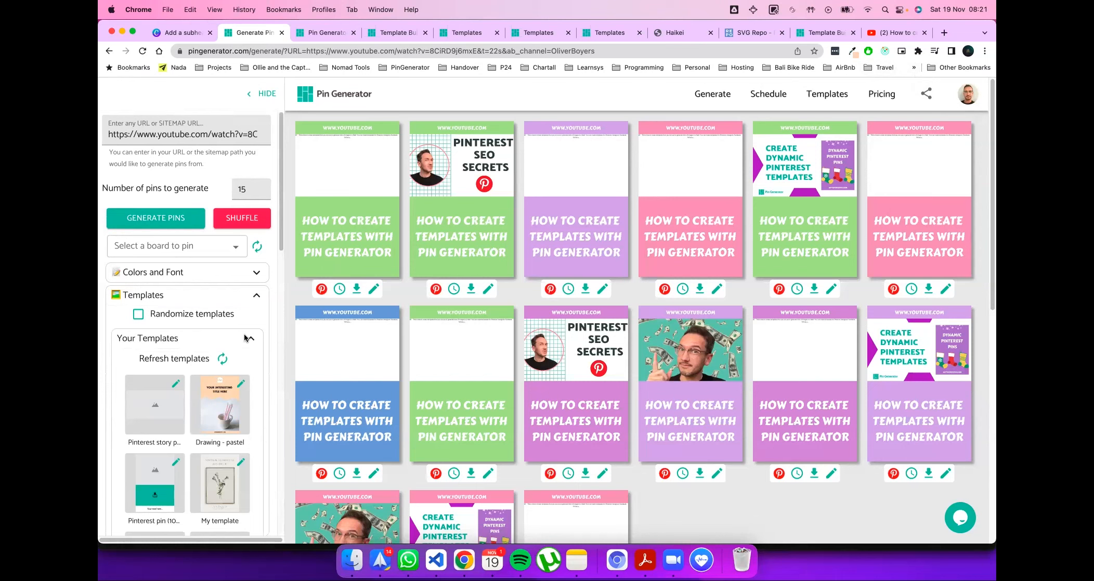
pyautogui.scroll(-5, 247, 338)
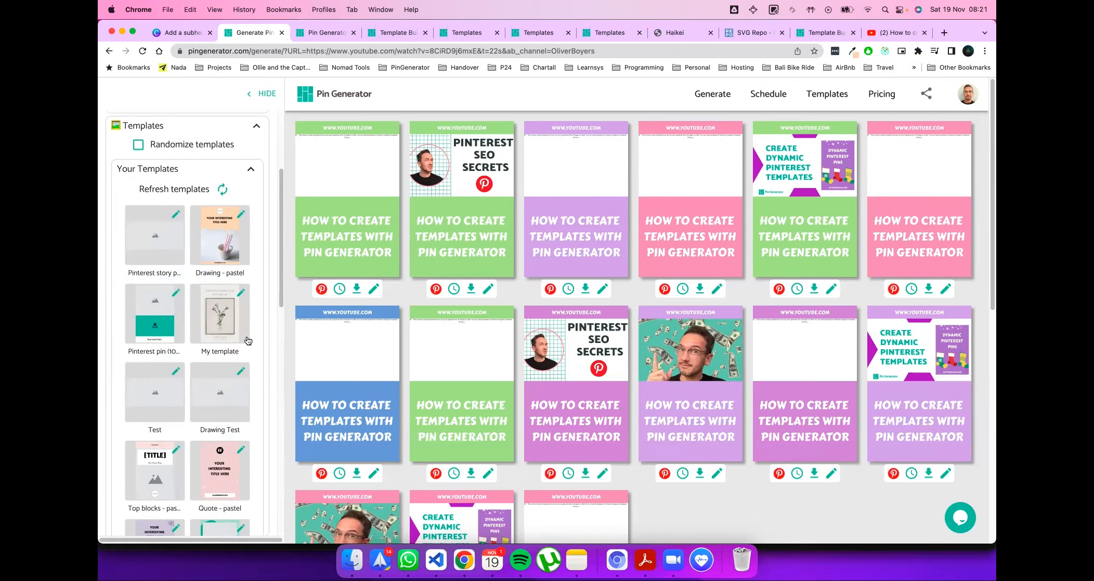
pyautogui.scroll(1, 222, 194)
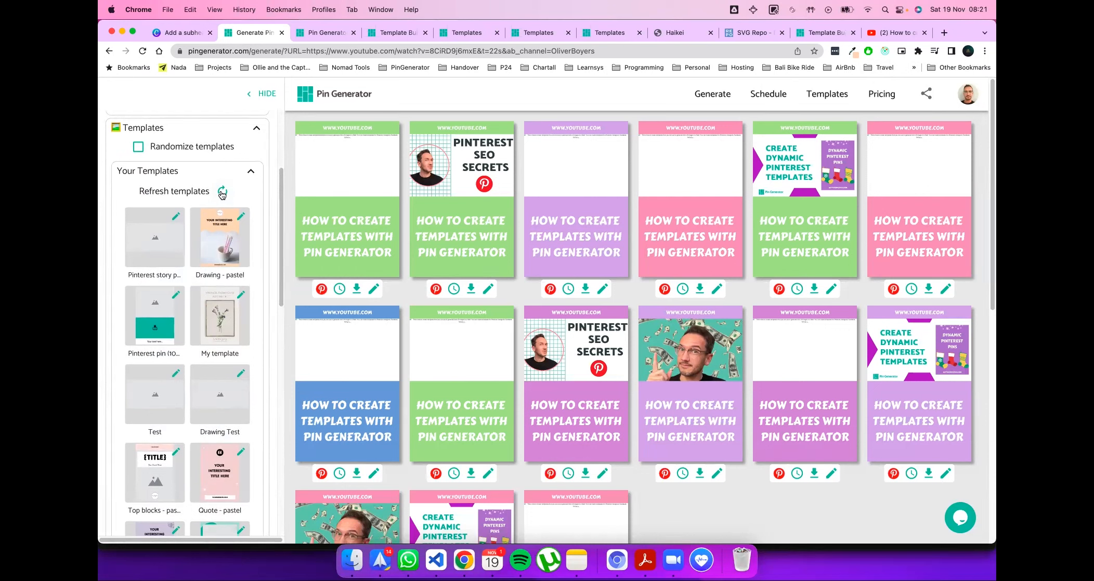
pyautogui.scroll(-5, 225, 200)
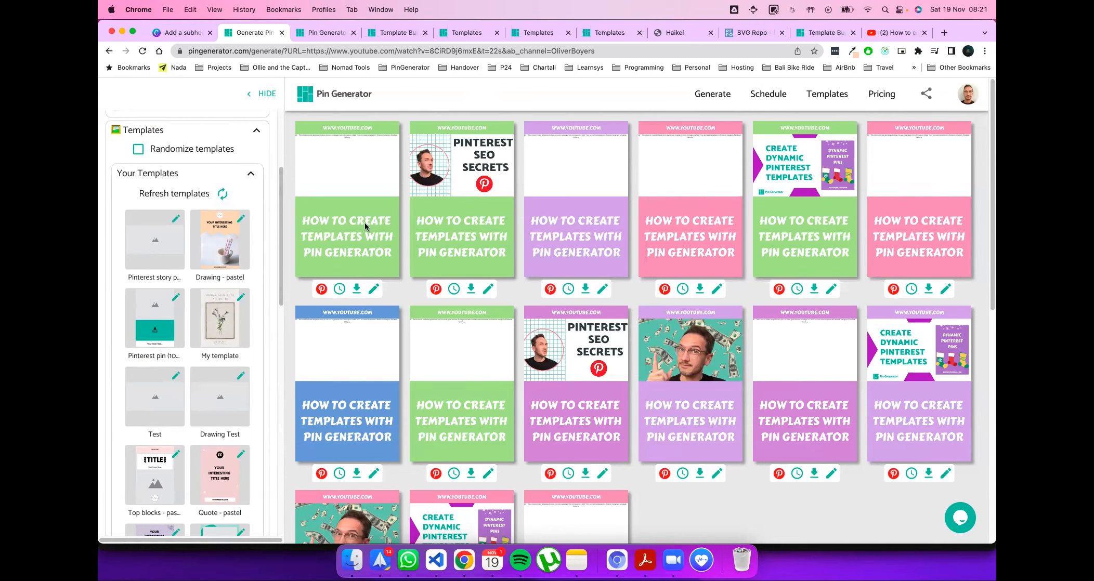
# Step: Change the template of the green Pinterest SEO Secrets pin to Color blobs and save it
pyautogui.click(487, 289)
pyautogui.click(534, 389)
pyautogui.click(471, 272)
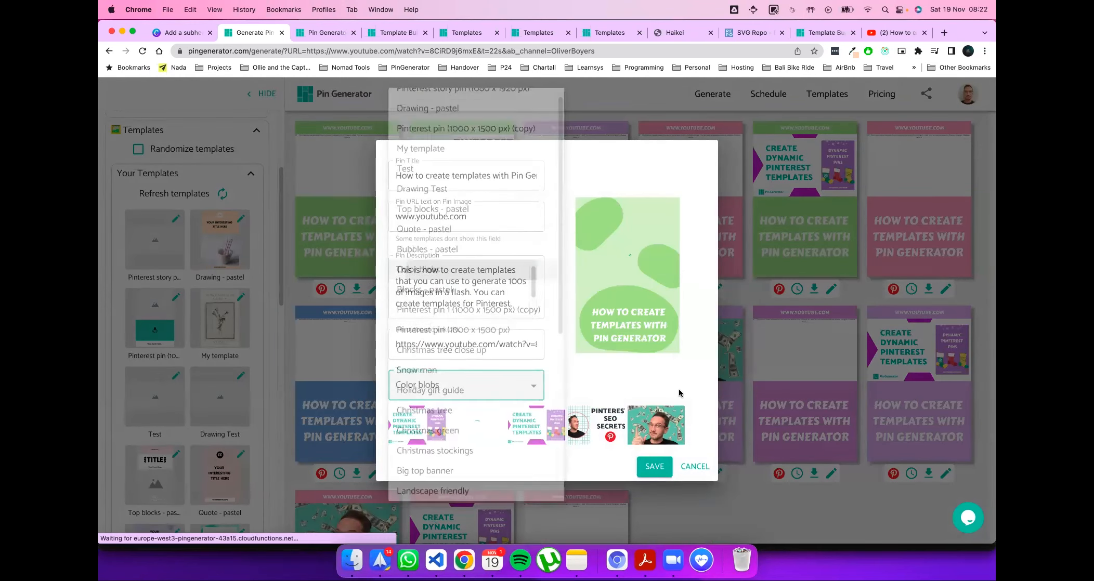
pyautogui.click(663, 460)
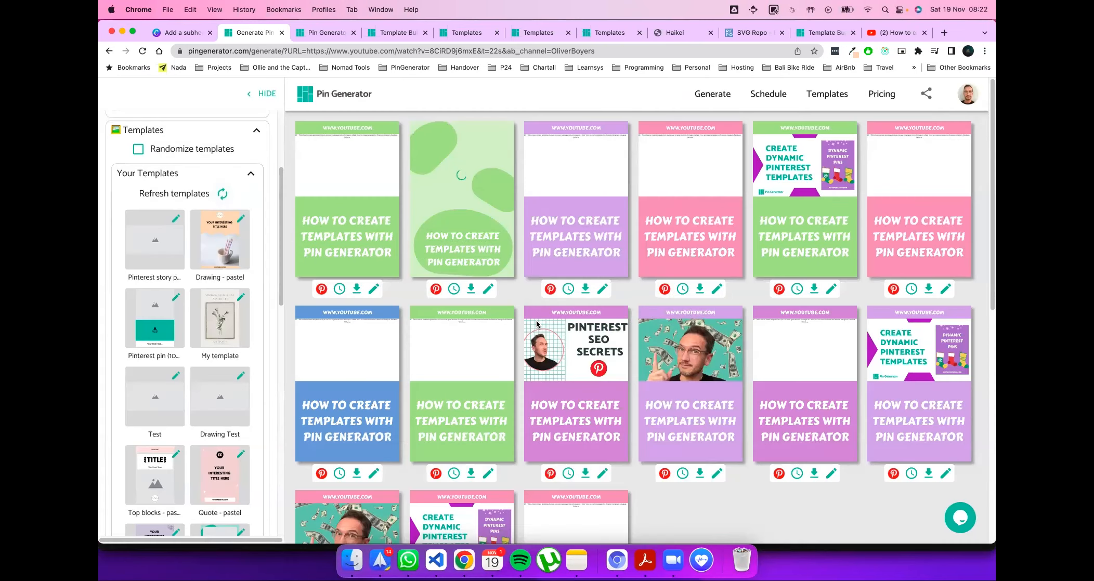
# Step: Look through the templates available for the Color blobs pin and close its editor without saving
pyautogui.click(487, 288)
pyautogui.click(504, 385)
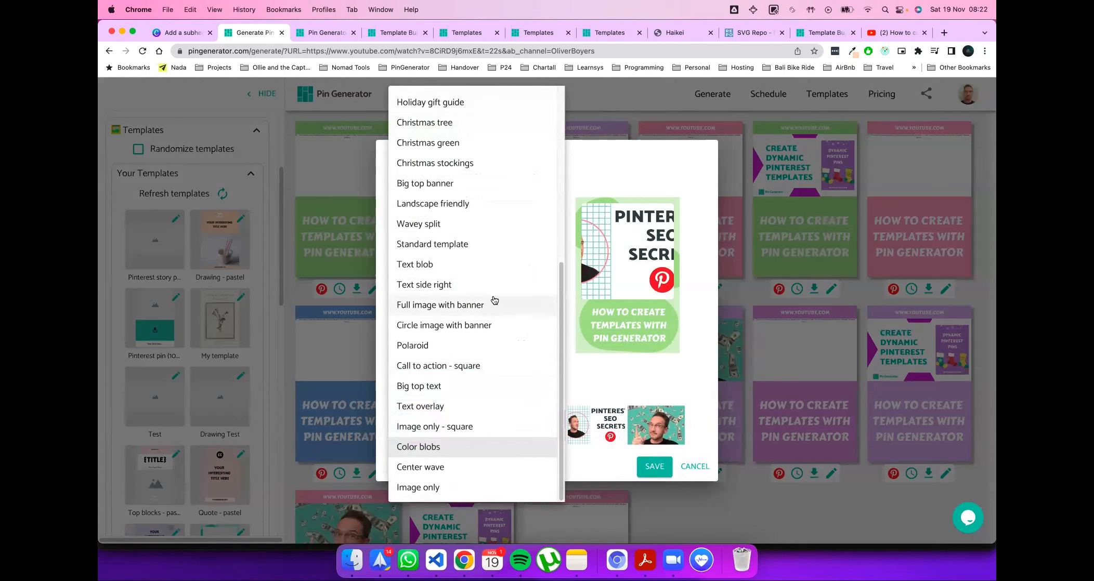
pyautogui.scroll(8, 508, 379)
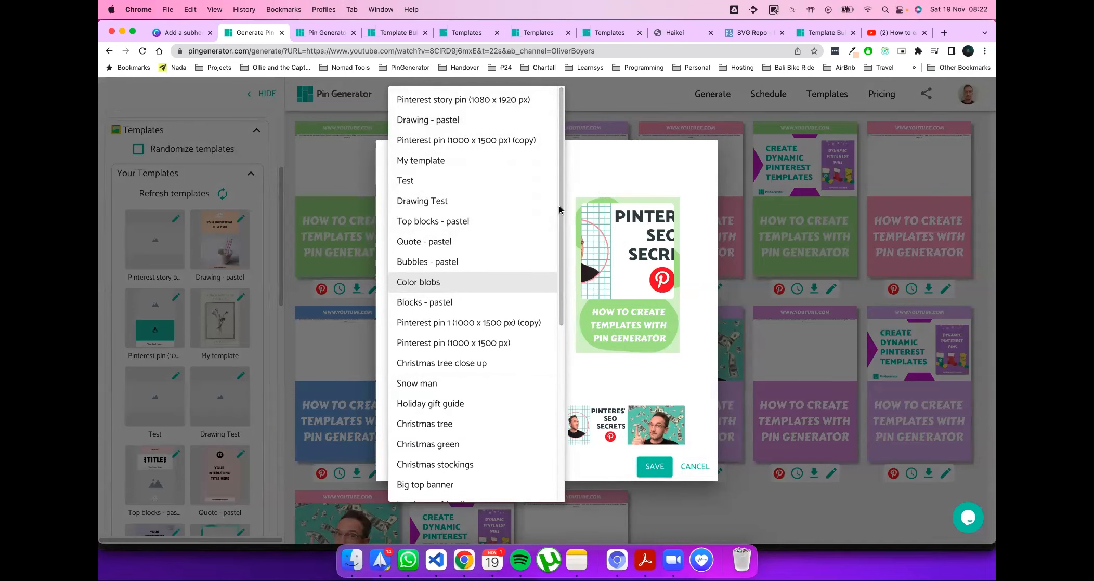
pyautogui.scroll(-5, 488, 283)
pyautogui.scroll(5, 488, 283)
pyautogui.click(634, 165)
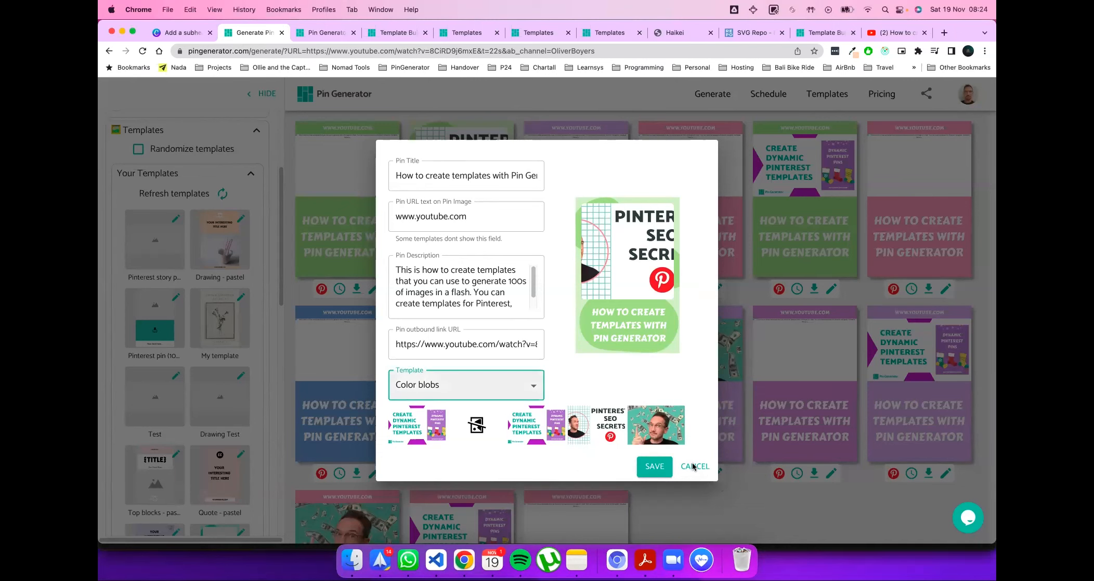
pyautogui.click(693, 466)
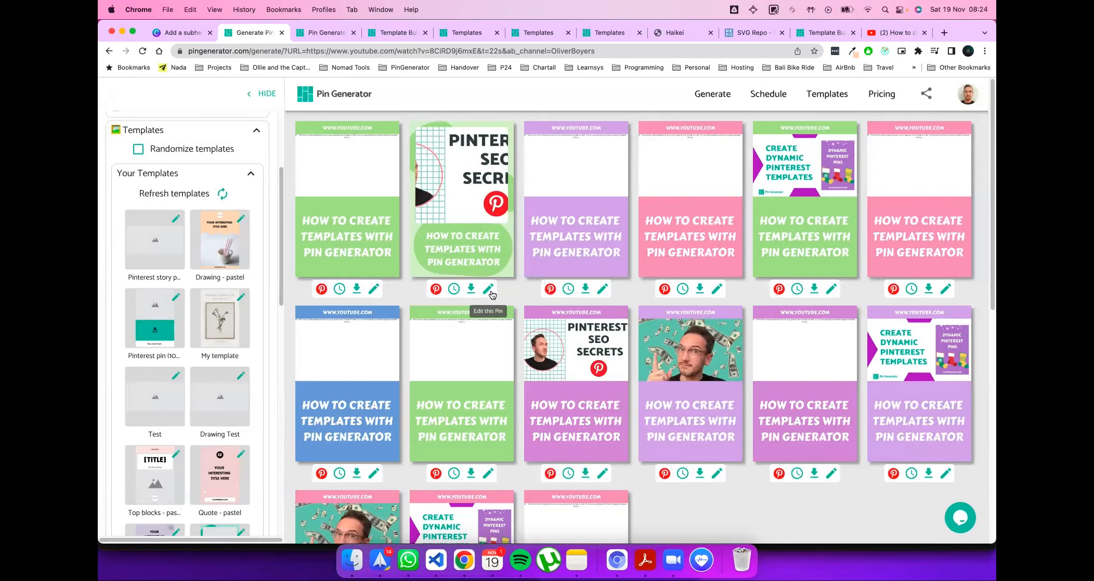
# Step: Set the image of the green pin with the blank image area to the Create Dynamic Pinterest Templates thumbnail and save
pyautogui.scroll(-5, 619, 402)
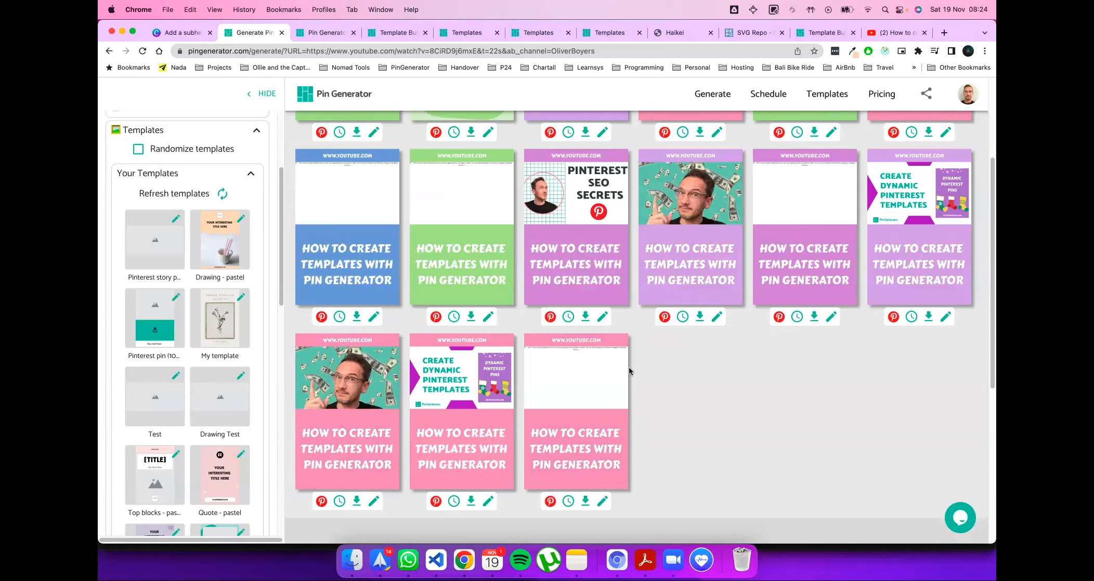
pyautogui.scroll(1, 627, 367)
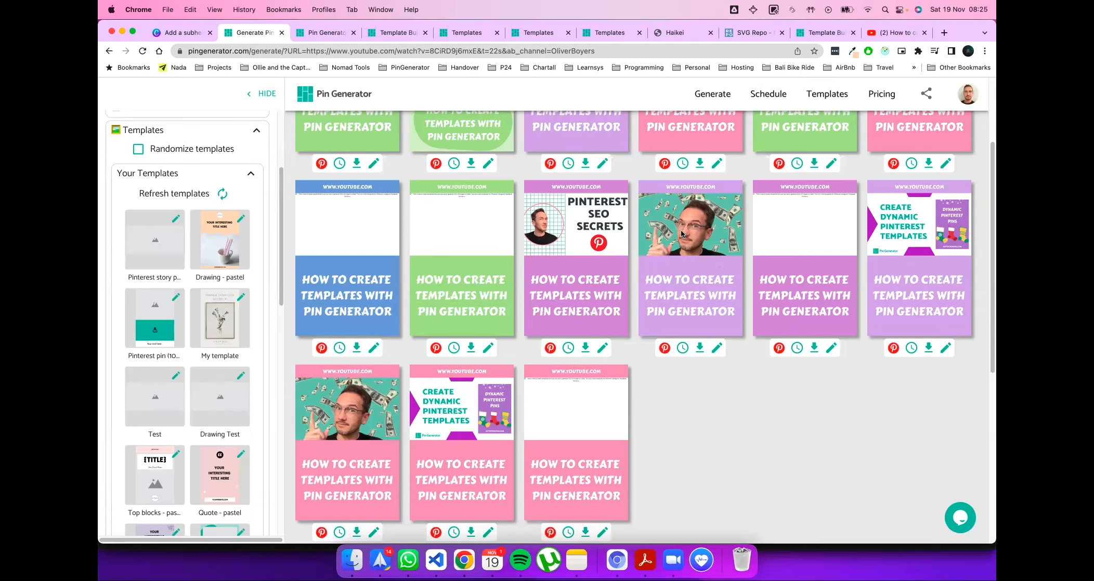
pyautogui.scroll(-1, 596, 421)
pyautogui.scroll(2, 569, 321)
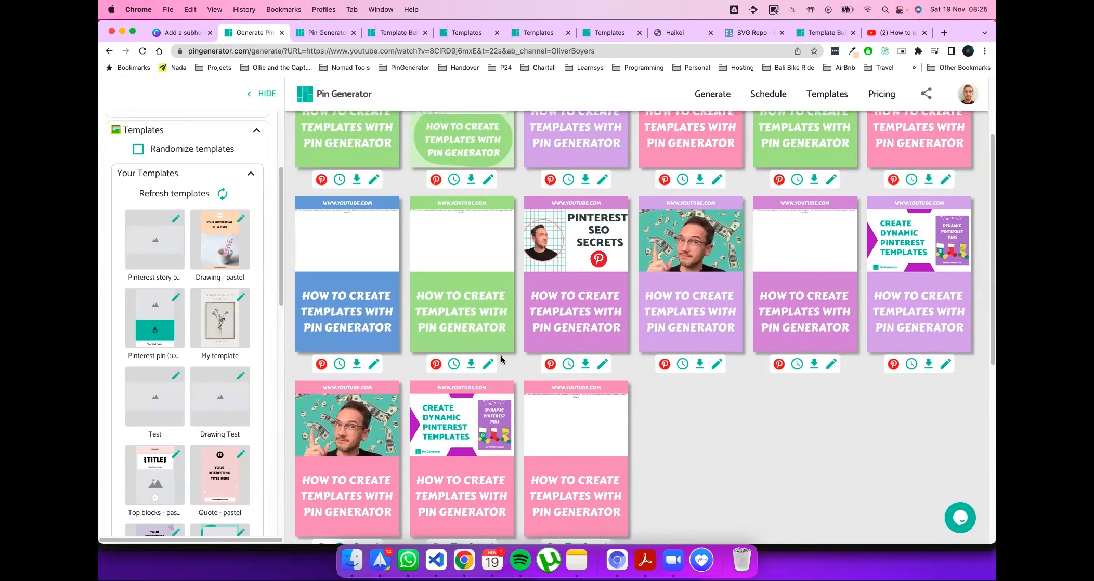
pyautogui.click(487, 364)
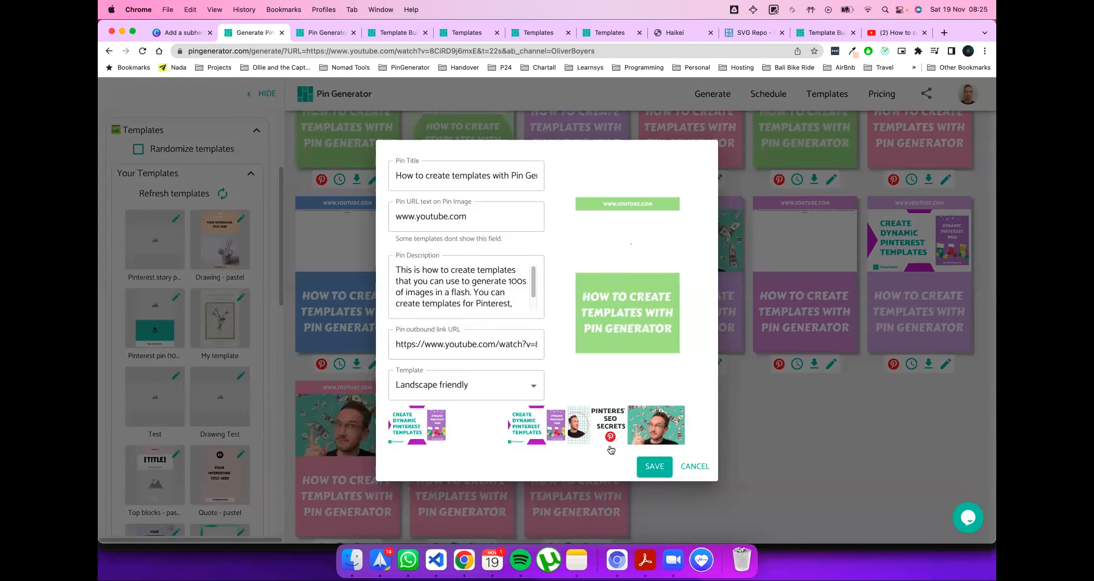
pyautogui.click(652, 466)
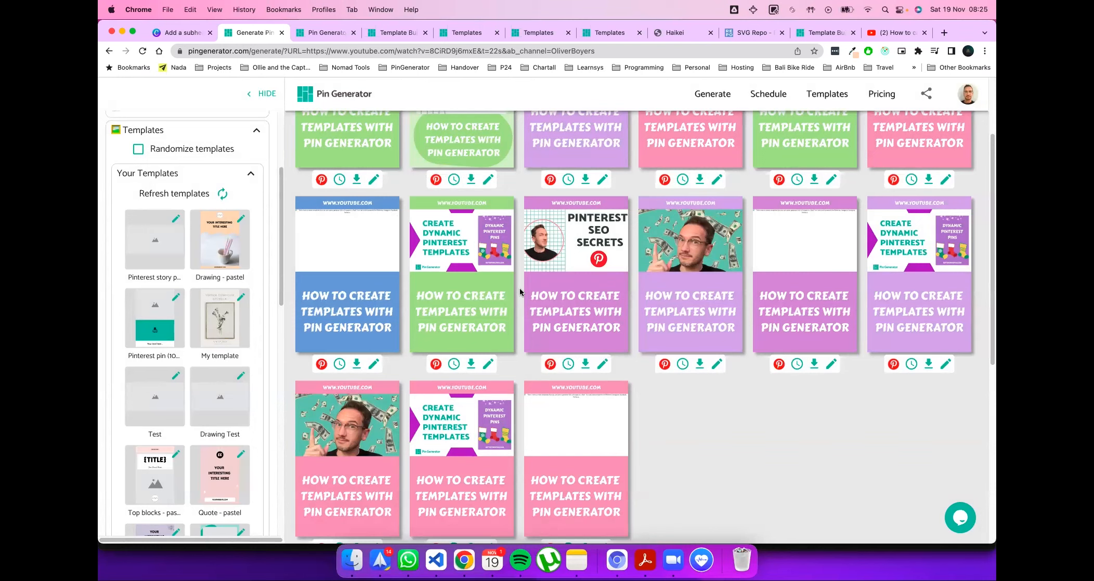
# Step: Check the selected standard template and open the image options for the generated pins
pyautogui.click(251, 174)
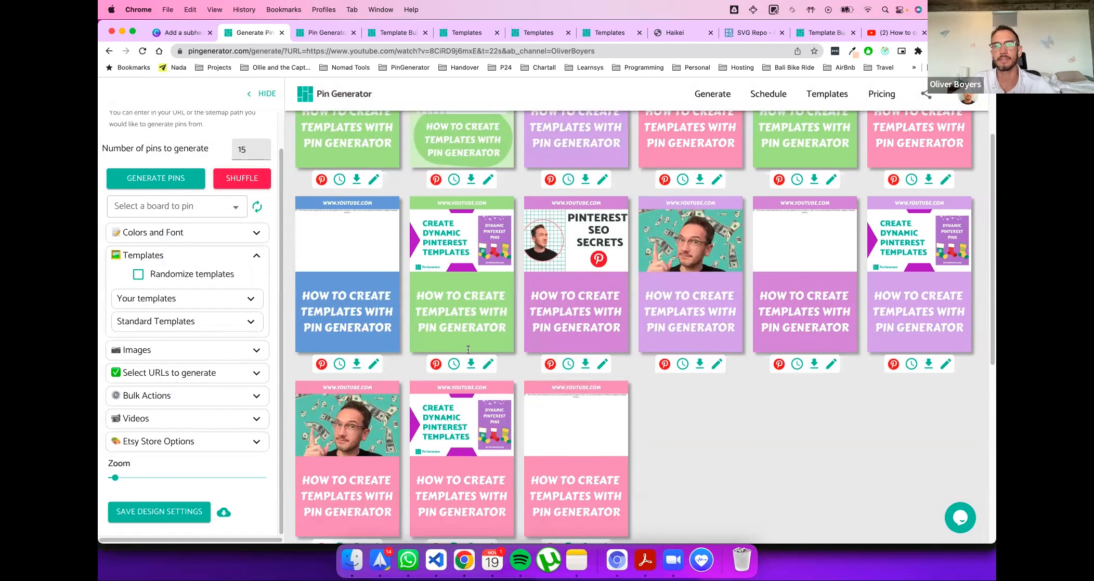
pyautogui.click(236, 325)
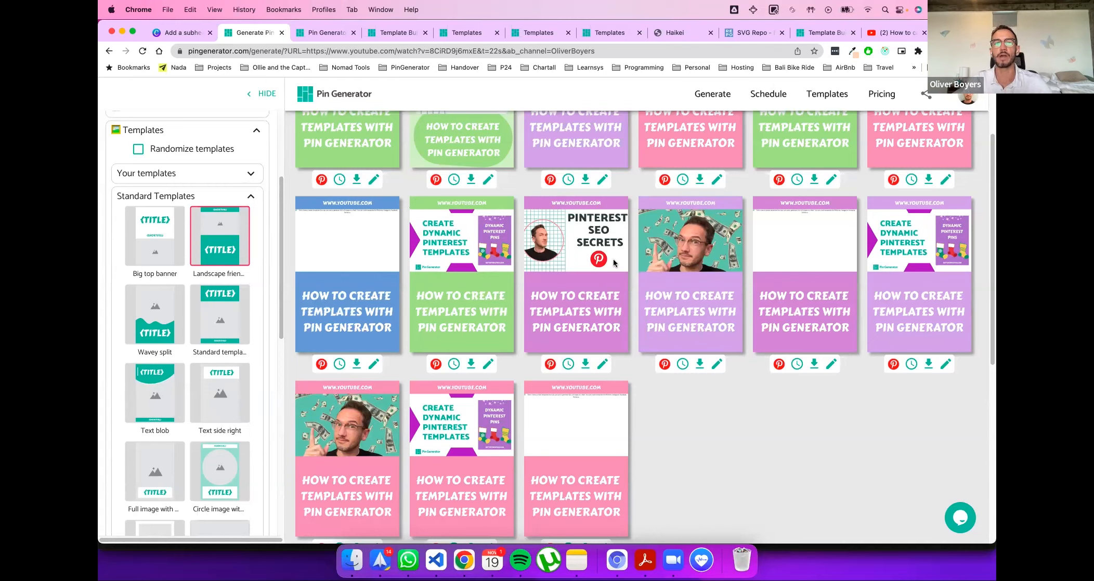
pyautogui.click(248, 193)
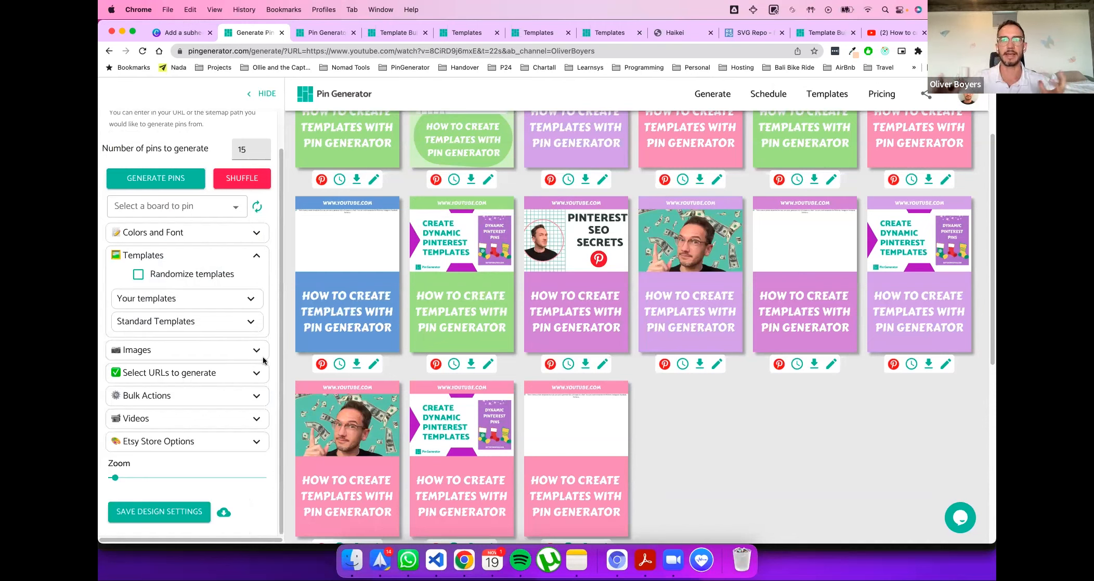
pyautogui.click(249, 352)
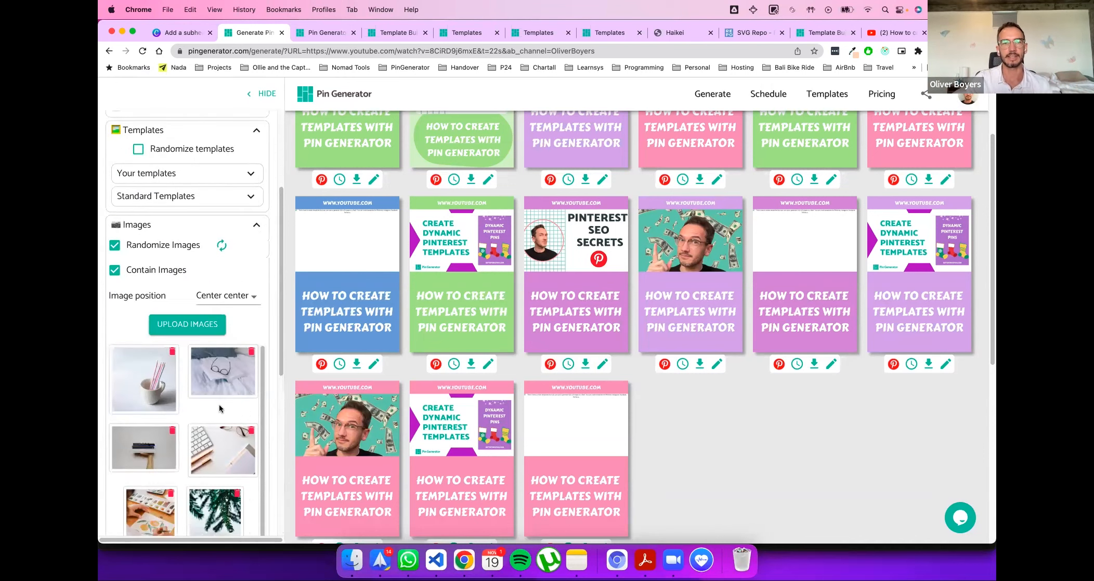
# Step: Toggle the Contain Images option repeatedly to compare how the thumbnails fit in the pins, leaving it off
pyautogui.click(164, 271)
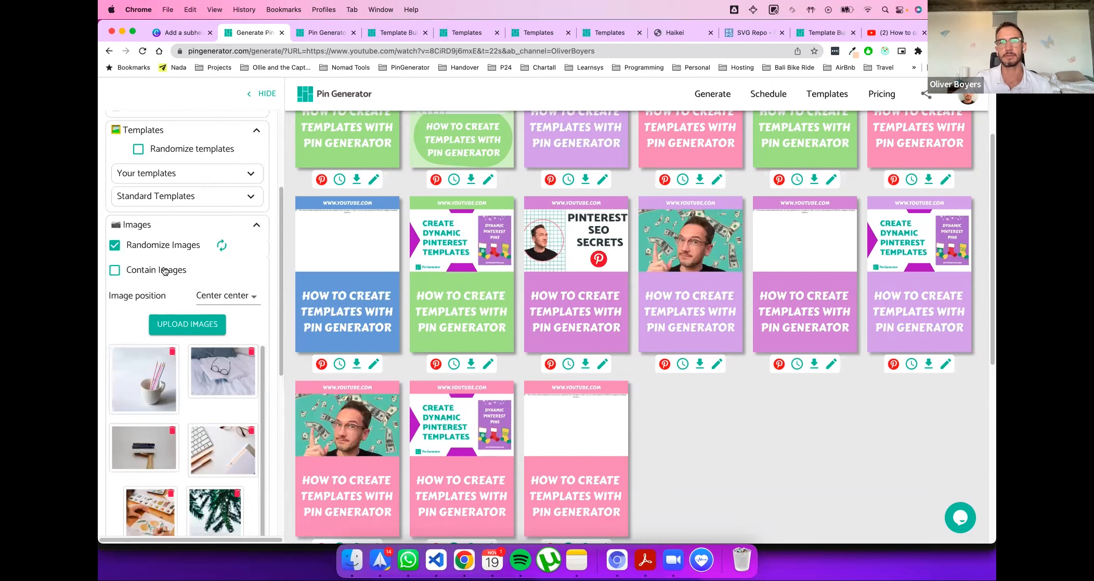
pyautogui.click(164, 271)
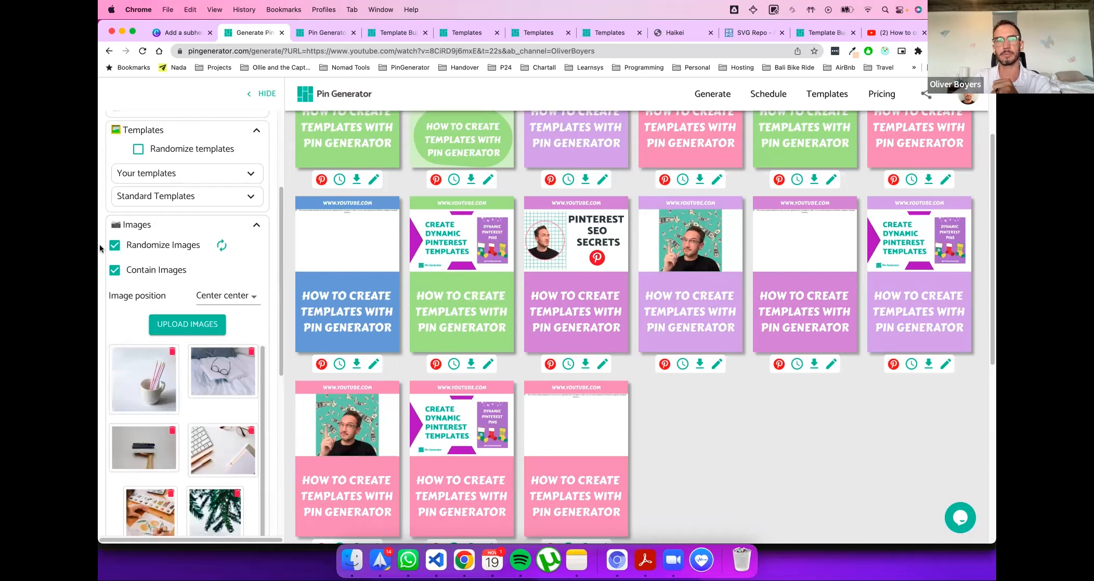
pyautogui.click(147, 269)
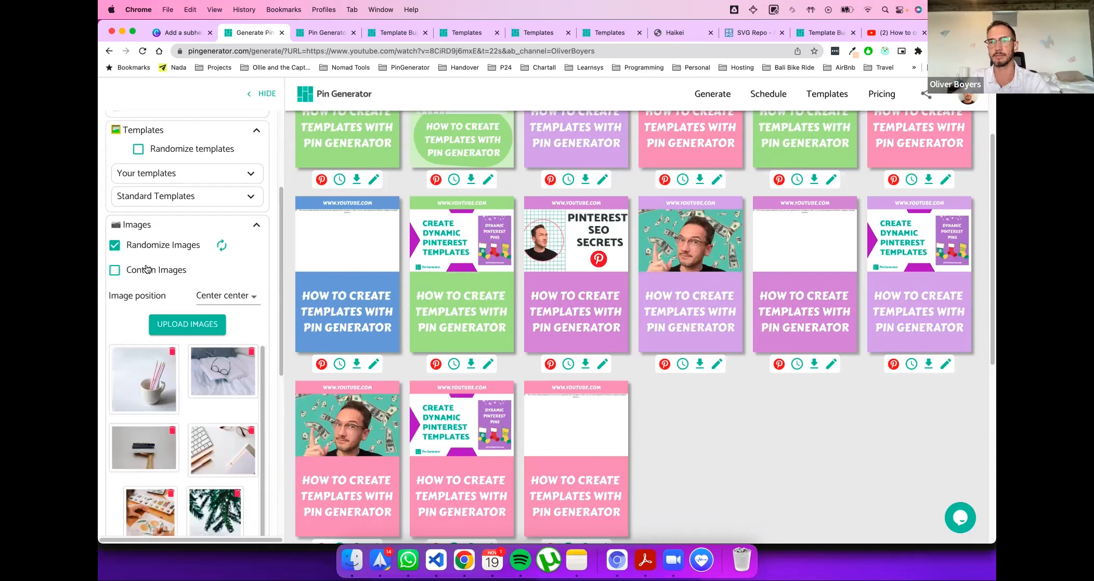
pyautogui.doubleClick(147, 269)
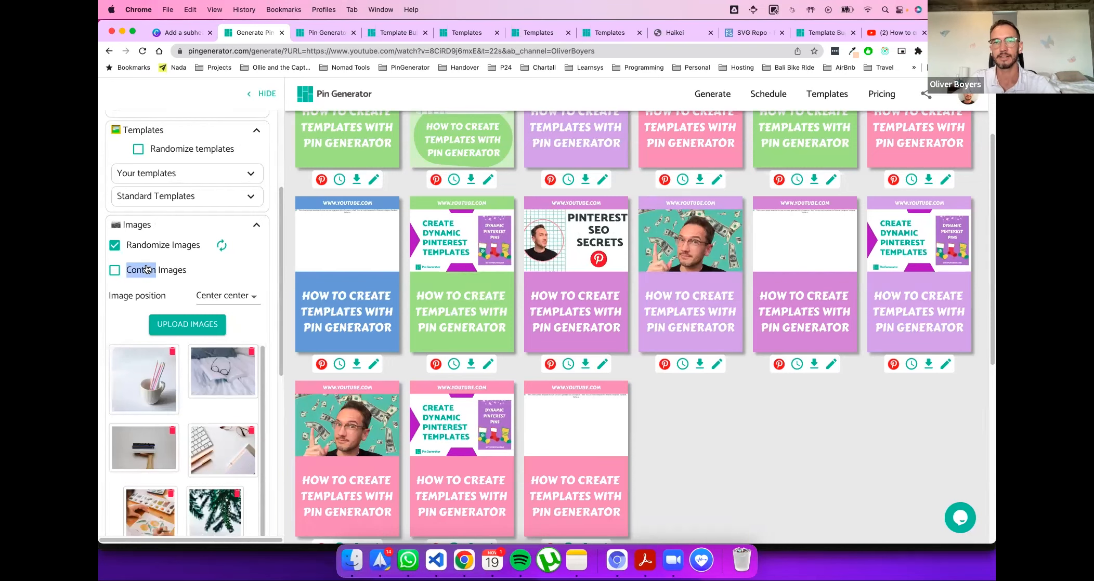
pyautogui.click(147, 269)
pyautogui.click(147, 268)
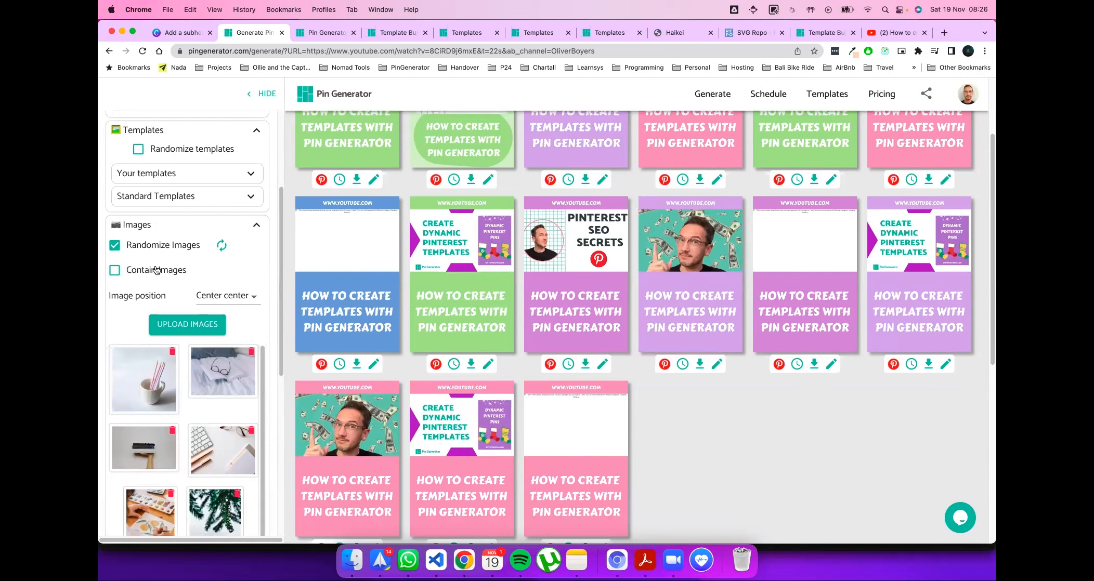
pyautogui.click(156, 269)
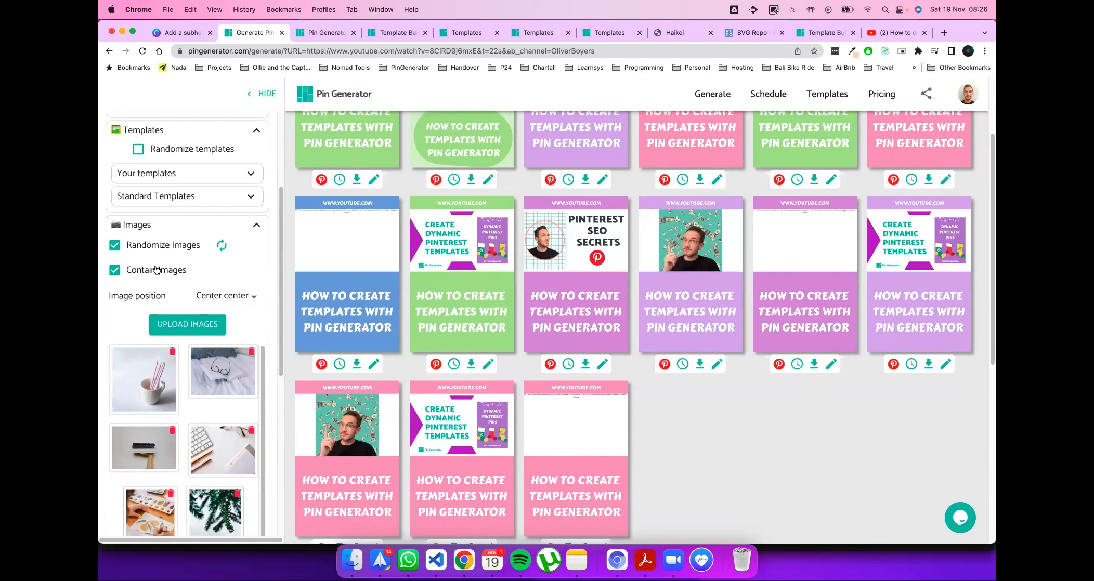
pyautogui.click(155, 270)
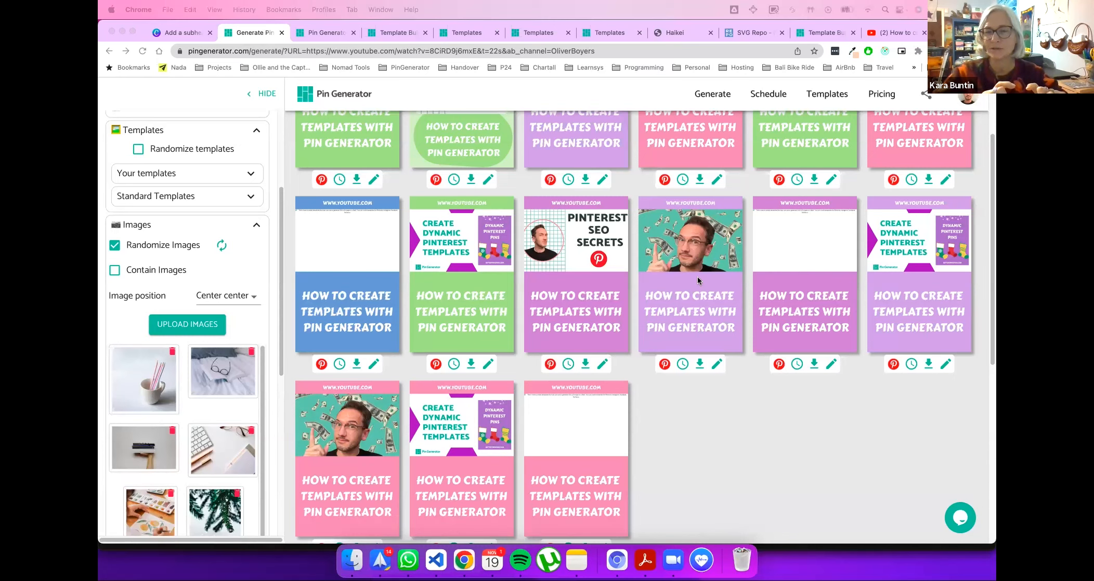
# Step: Return to the Drawing - pastel template in the template builder and select its circular logo placeholder
pyautogui.click(462, 29)
pyautogui.click(540, 33)
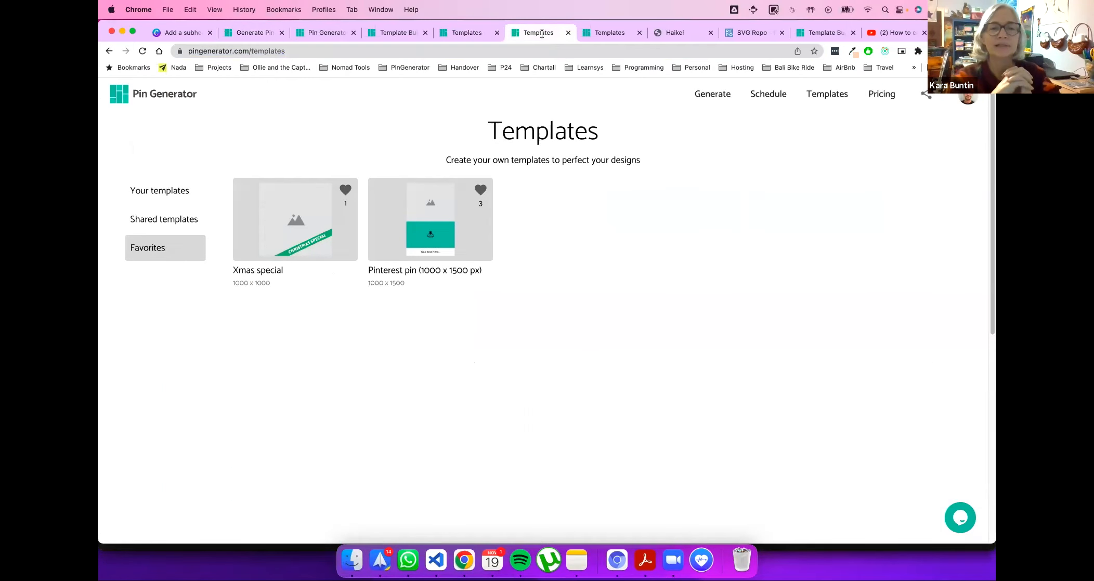
pyautogui.click(406, 36)
pyautogui.scroll(-2, 522, 312)
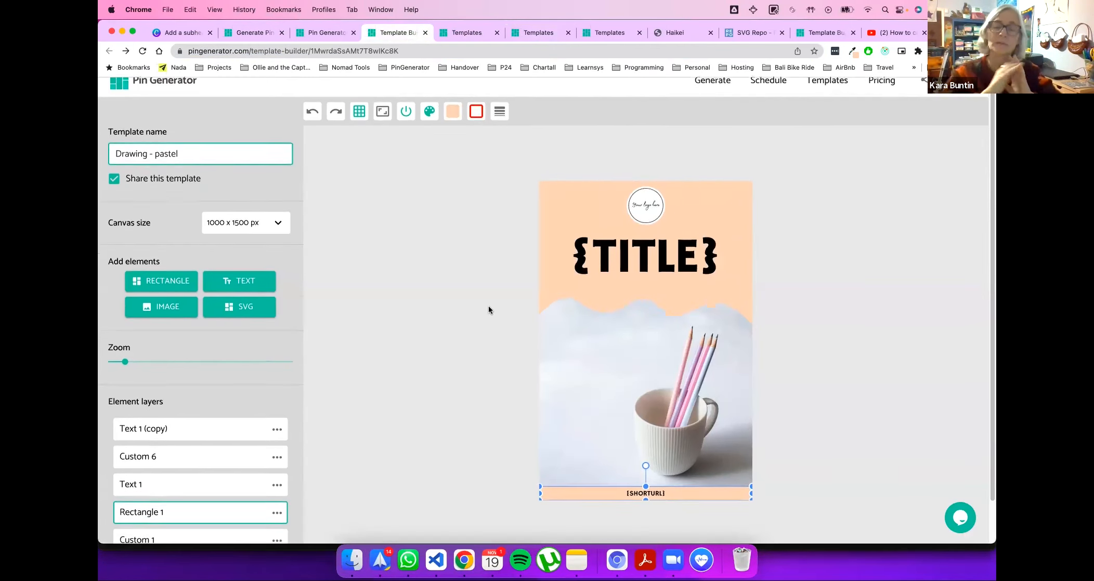
pyautogui.click(636, 158)
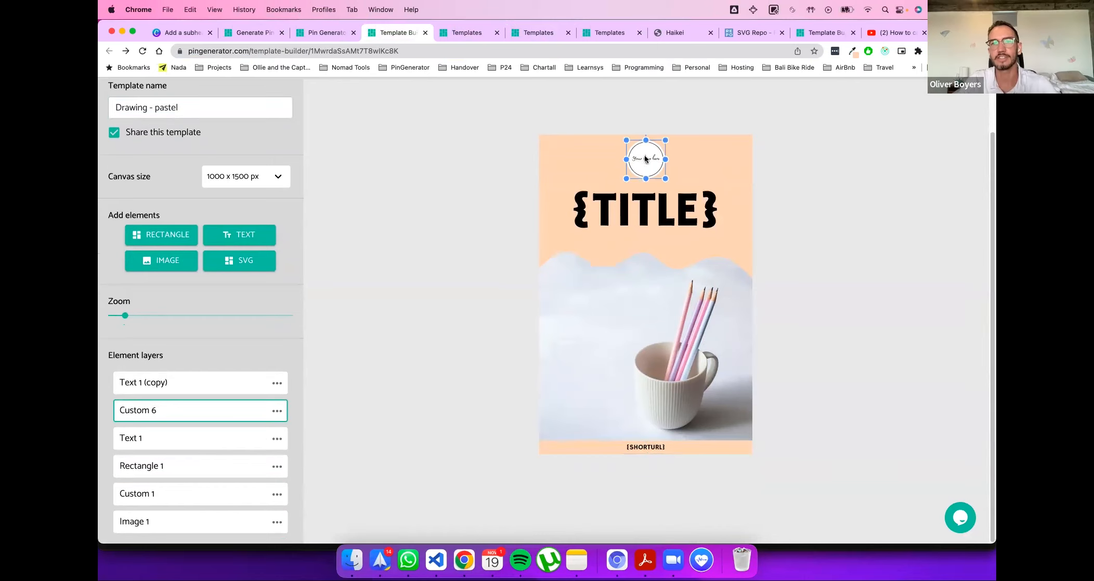
pyautogui.click(145, 238)
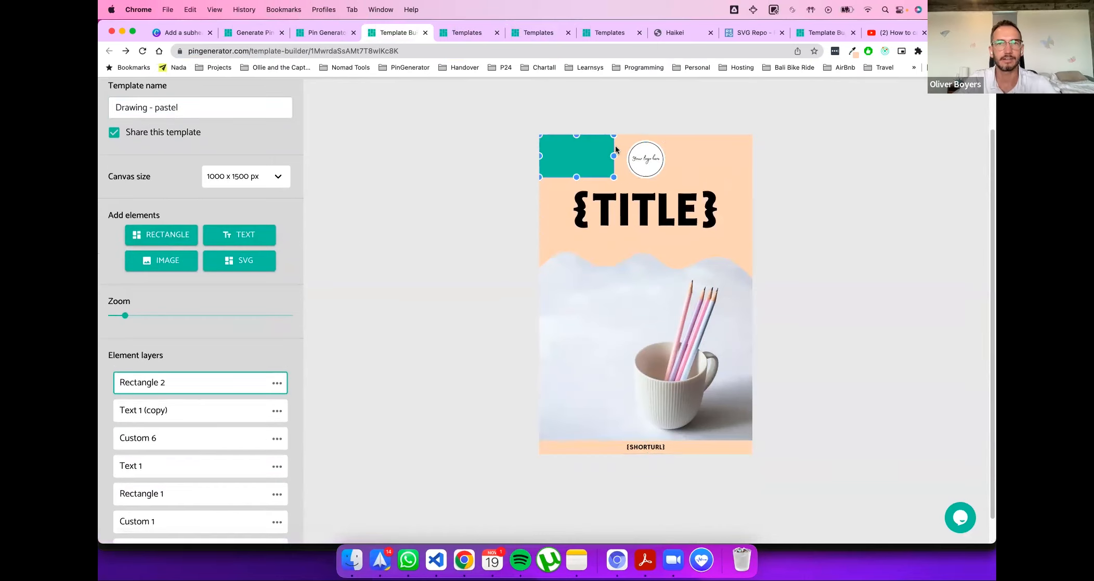
pyautogui.click(276, 384)
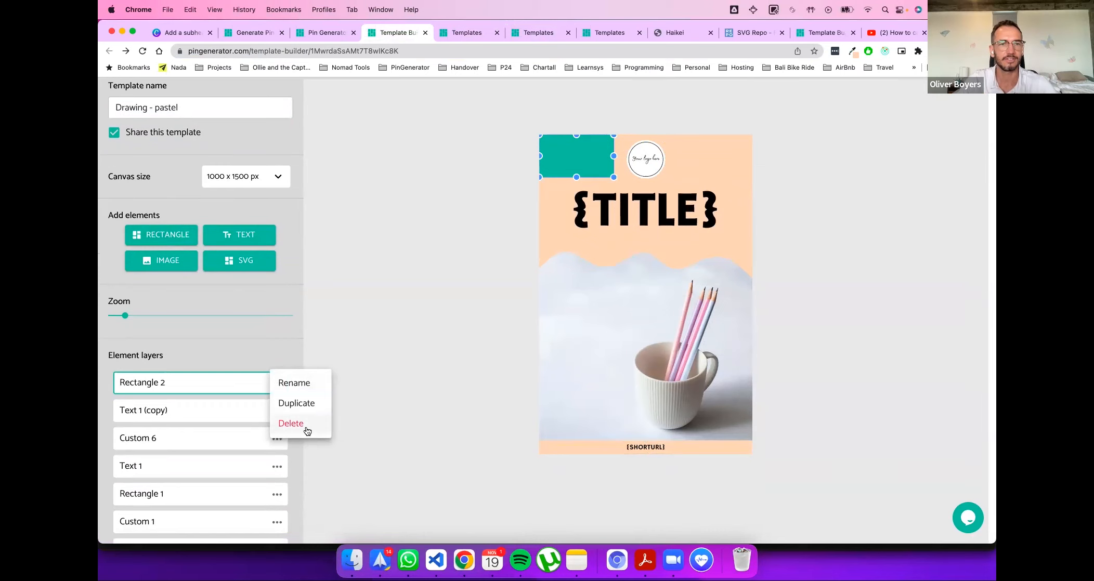
pyautogui.click(291, 425)
# Step: Add an image element over the title of the Drawing - pastel template and fill it with the eyeglasses photo
pyautogui.scroll(1, 235, 127)
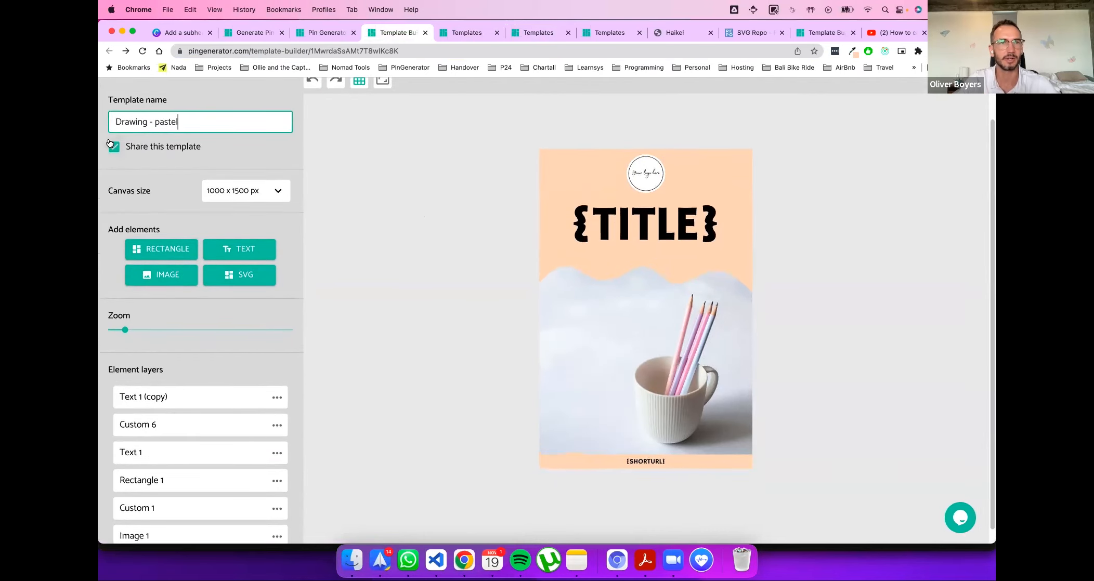
pyautogui.click(162, 275)
pyautogui.moveTo(563, 178); pyautogui.dragTo(636, 221)
pyautogui.scroll(1, 516, 133)
pyautogui.scroll(1, 515, 129)
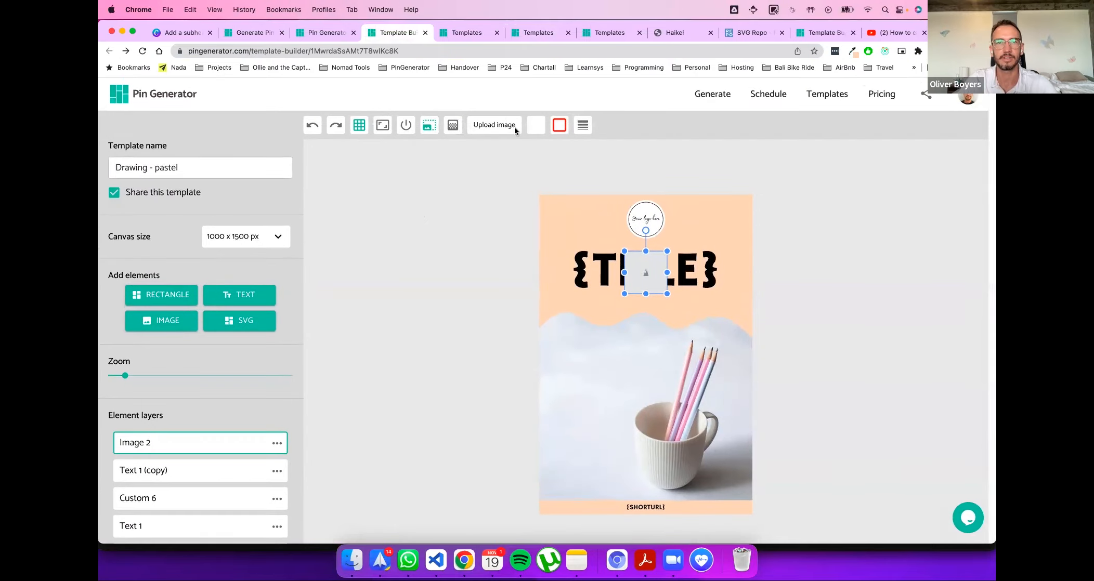
pyautogui.click(514, 126)
pyautogui.click(505, 270)
pyautogui.click(738, 428)
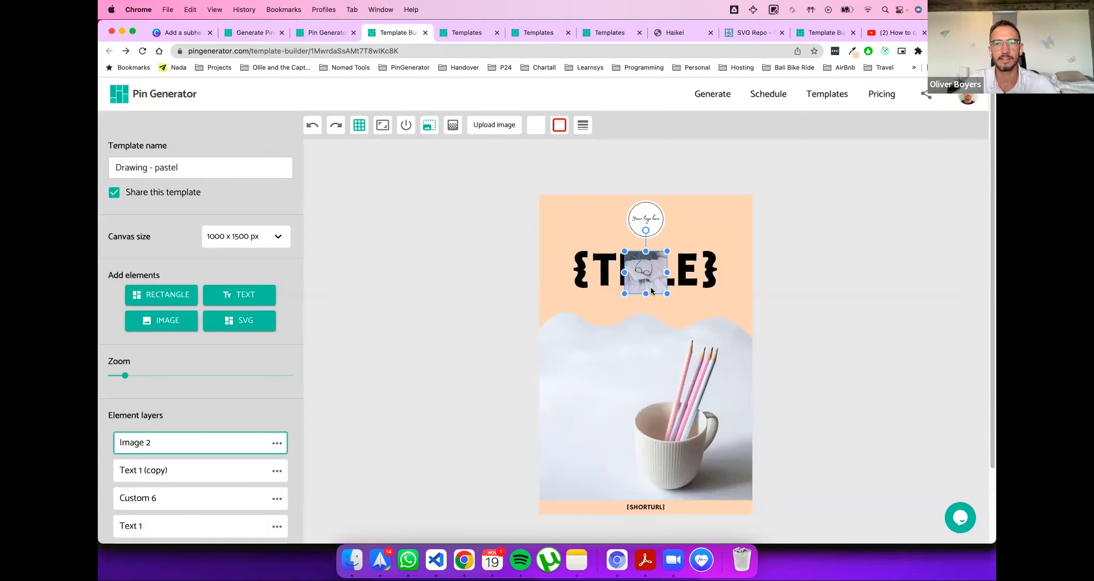
# Step: Widen the eyeglasses image into a landscape rectangle and centre it horizontally over the template's title
pyautogui.moveTo(666, 272); pyautogui.dragTo(730, 270)
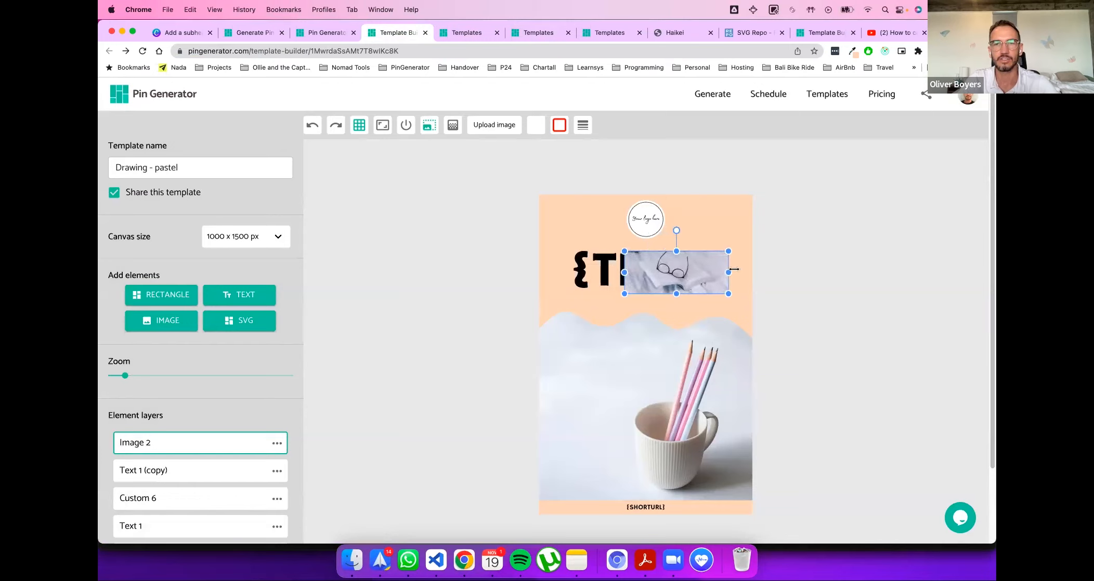
pyautogui.moveTo(657, 278); pyautogui.dragTo(631, 280)
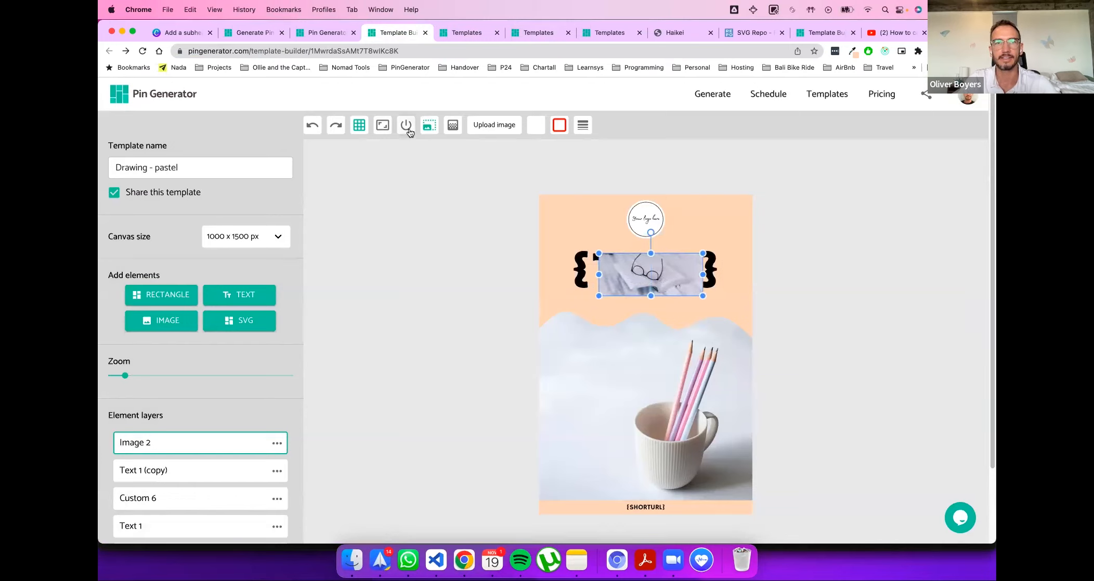
pyautogui.click(405, 127)
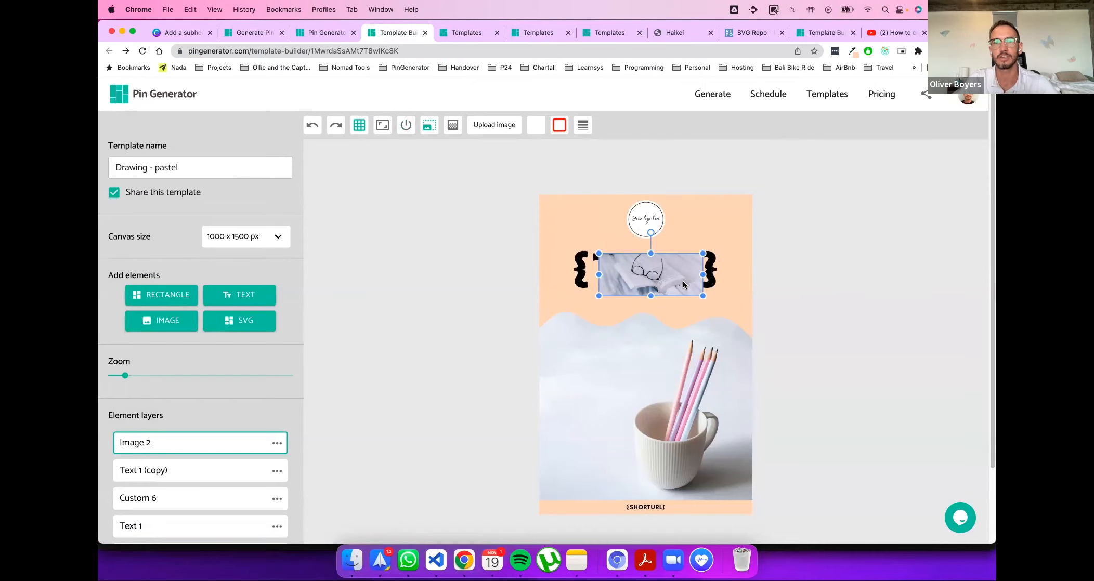
pyautogui.moveTo(650, 274); pyautogui.dragTo(644, 274)
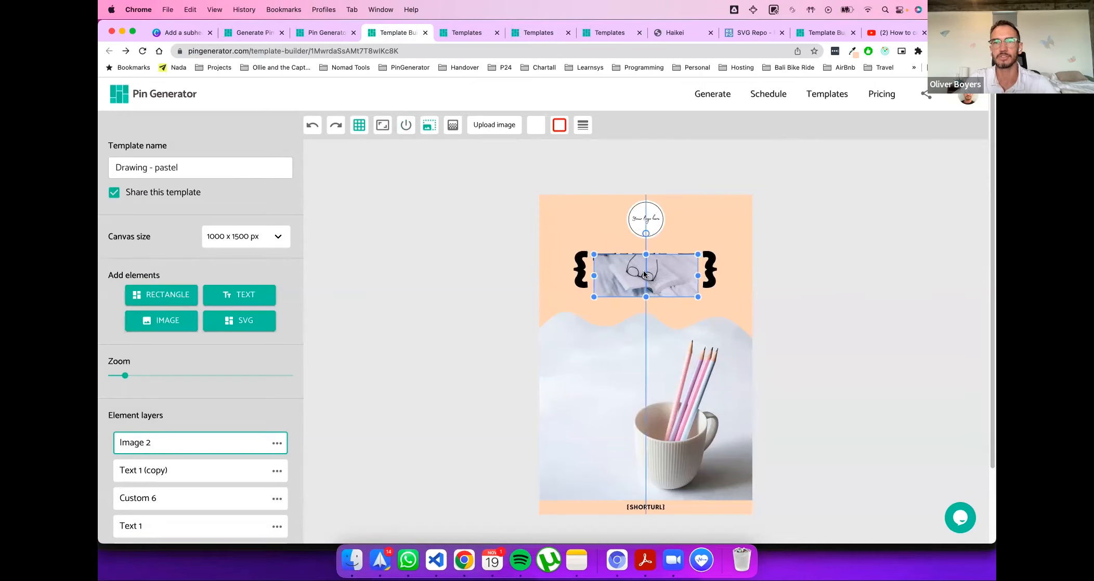
# Step: On the pin generation page, apply the Drawing - pastel template from your own templates and review the refreshed pins
pyautogui.click(255, 32)
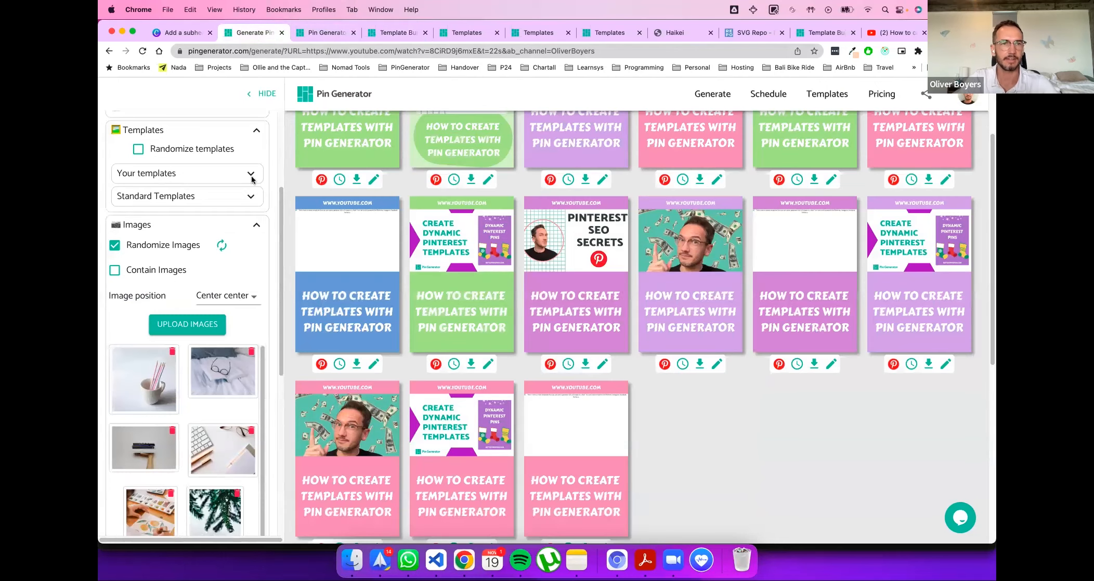
pyautogui.click(255, 226)
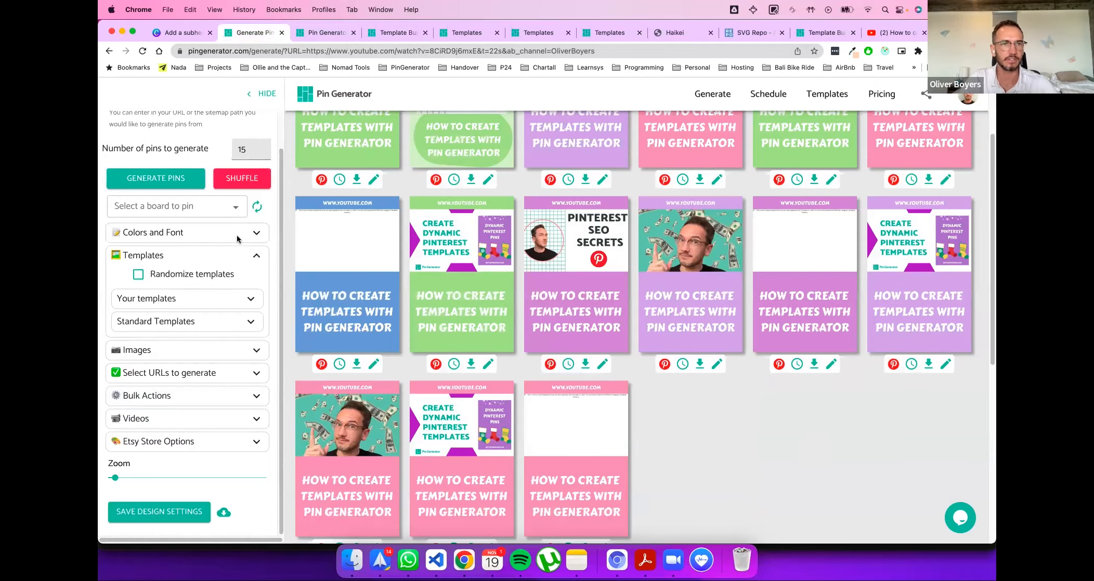
pyautogui.click(242, 298)
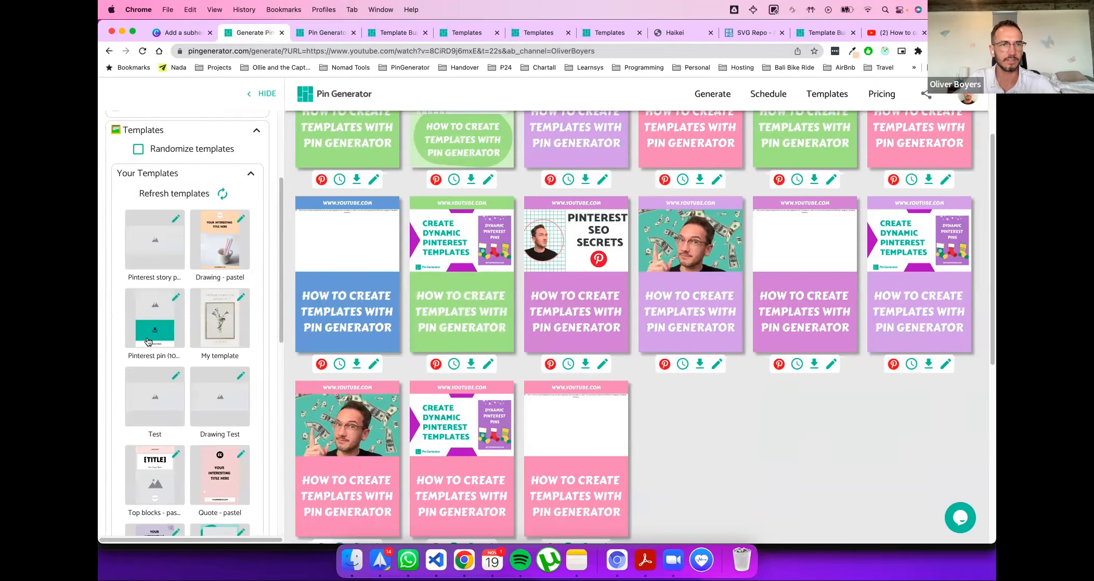
pyautogui.click(204, 222)
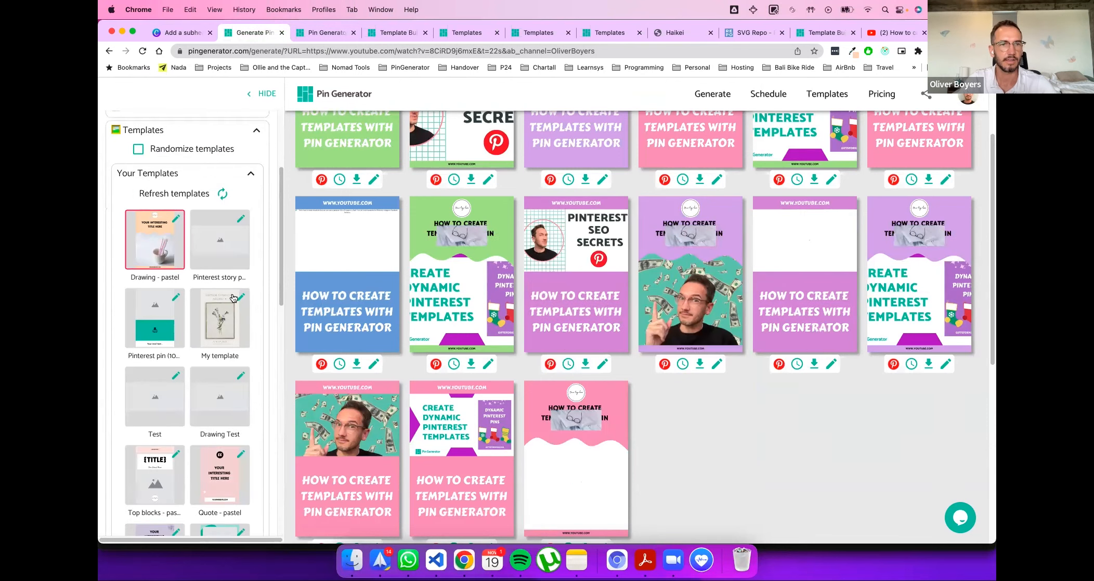
pyautogui.click(220, 243)
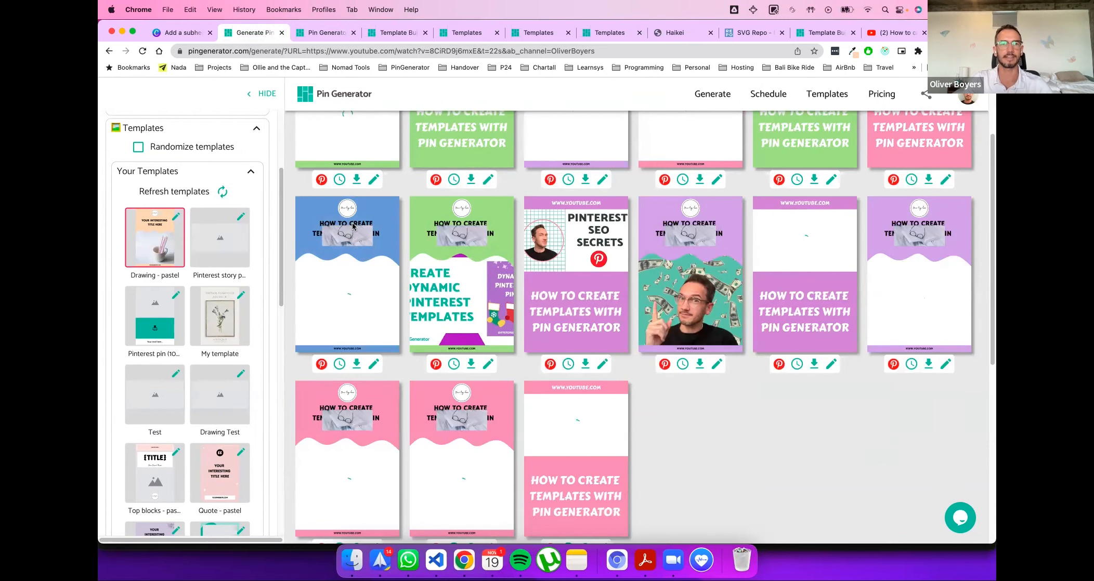
pyautogui.scroll(3, 352, 226)
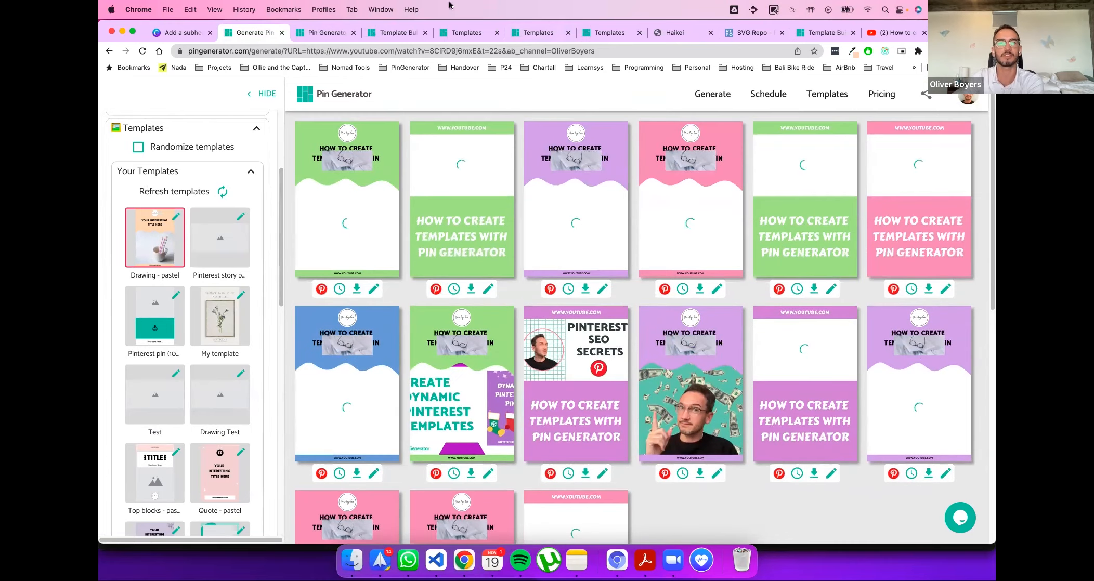
# Step: Delete the eyeglasses image element from the Drawing - pastel template in the template builder
pyautogui.click(393, 32)
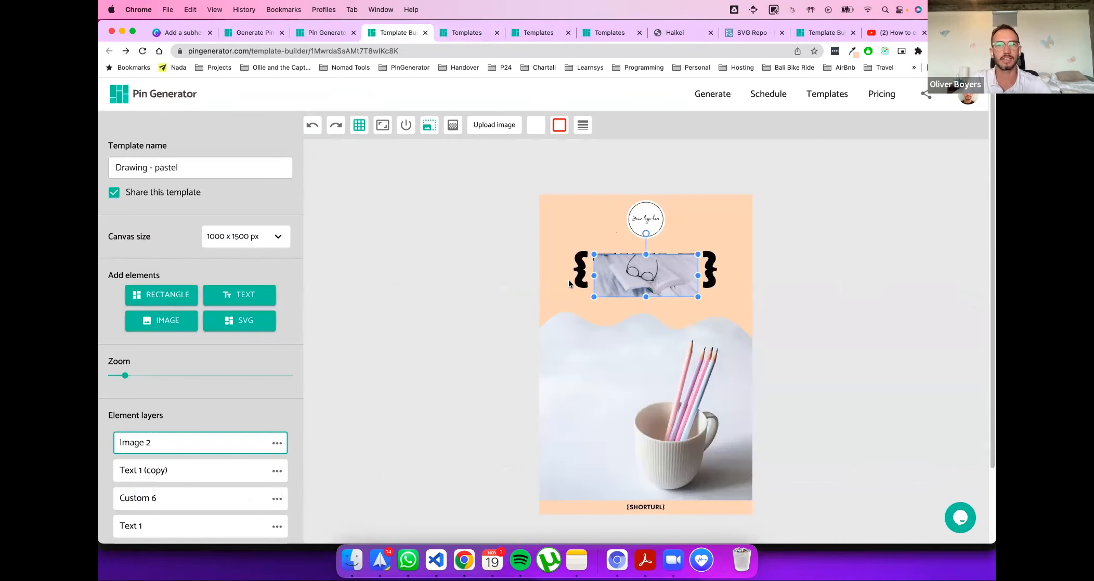
pyautogui.click(278, 443)
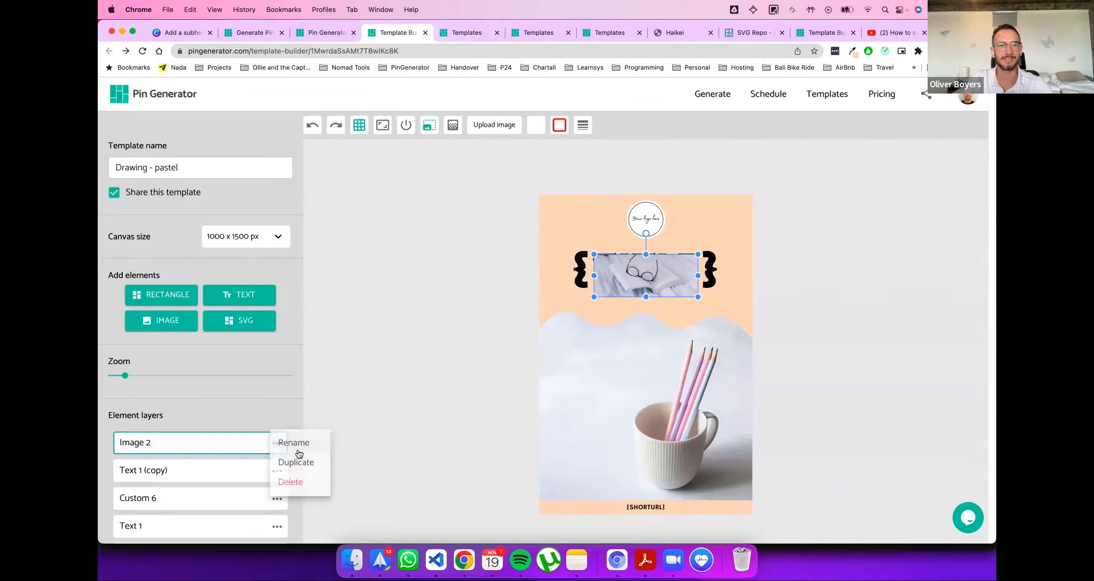
pyautogui.click(290, 481)
pyautogui.scroll(-2, 378, 310)
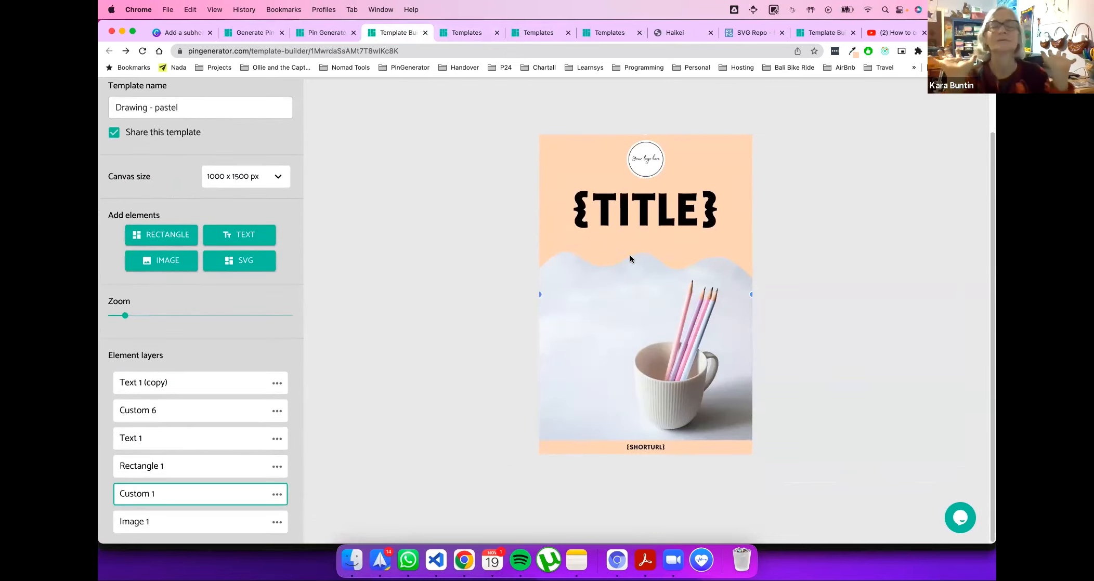
pyautogui.scroll(2, 531, 251)
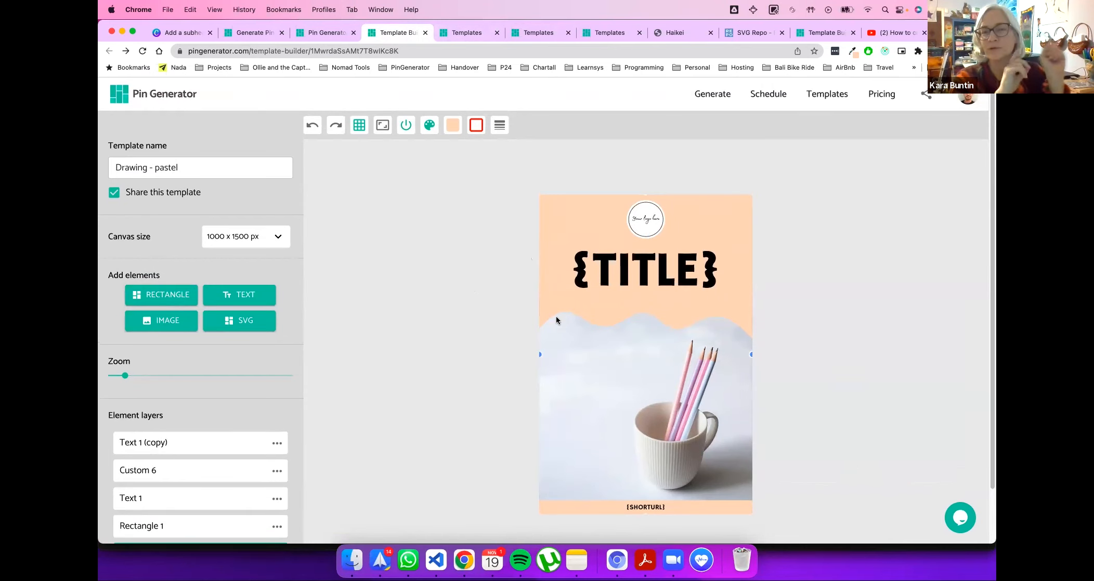
pyautogui.click(612, 270)
pyautogui.scroll(-2, 484, 317)
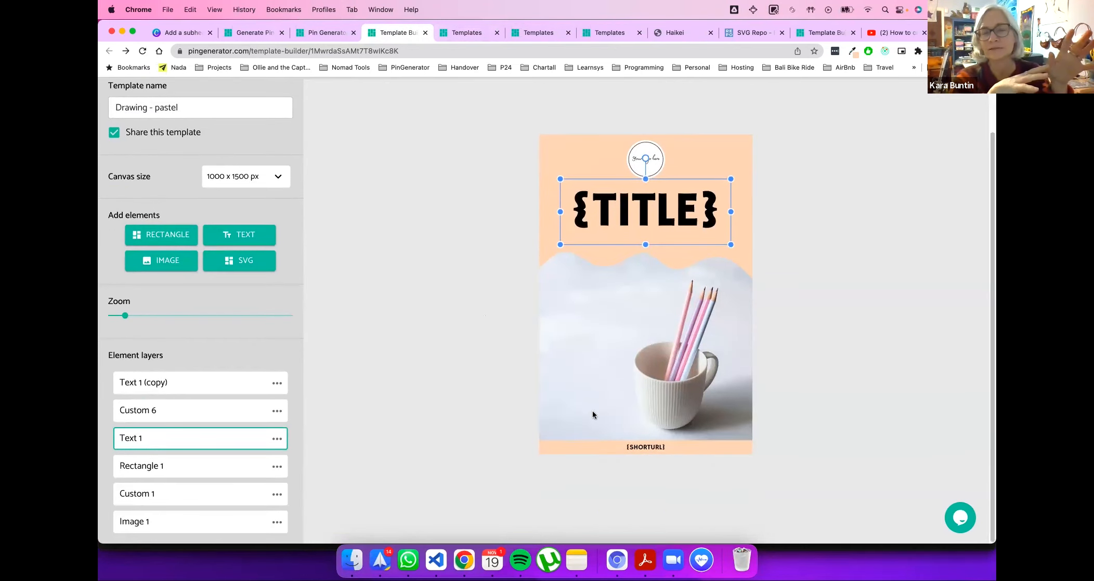
pyautogui.click(743, 125)
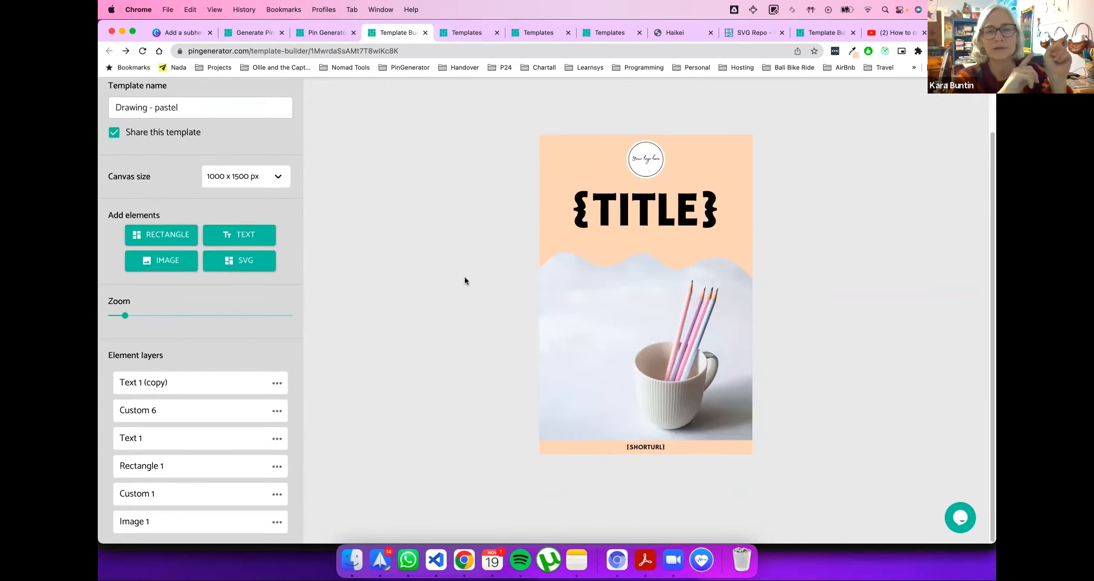
pyautogui.click(454, 33)
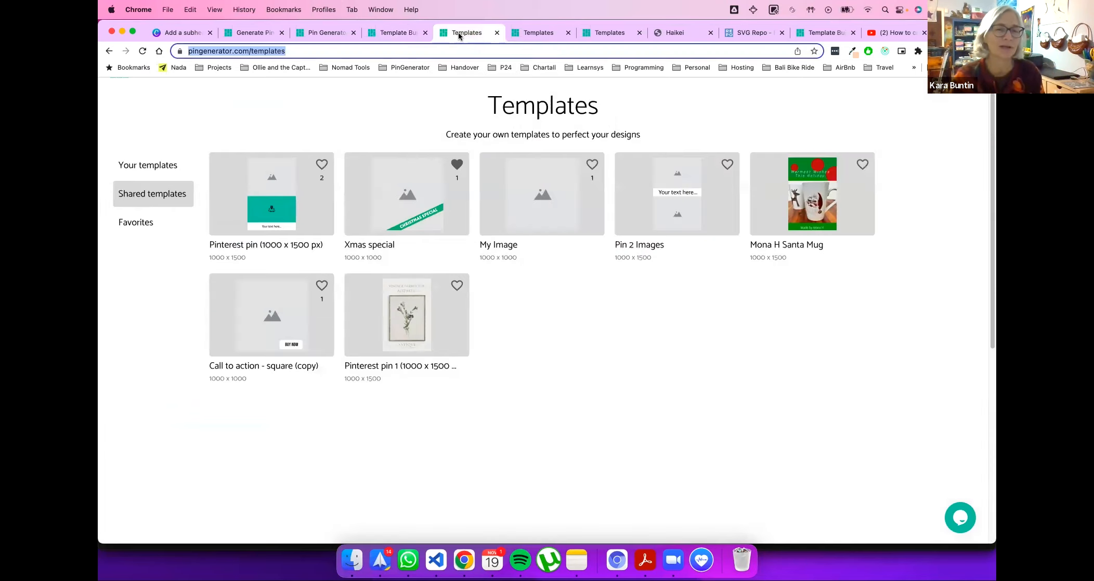
pyautogui.click(370, 33)
# Step: Refresh your own templates on the pin generation page and shuffle the 15 generated pins
pyautogui.click(243, 32)
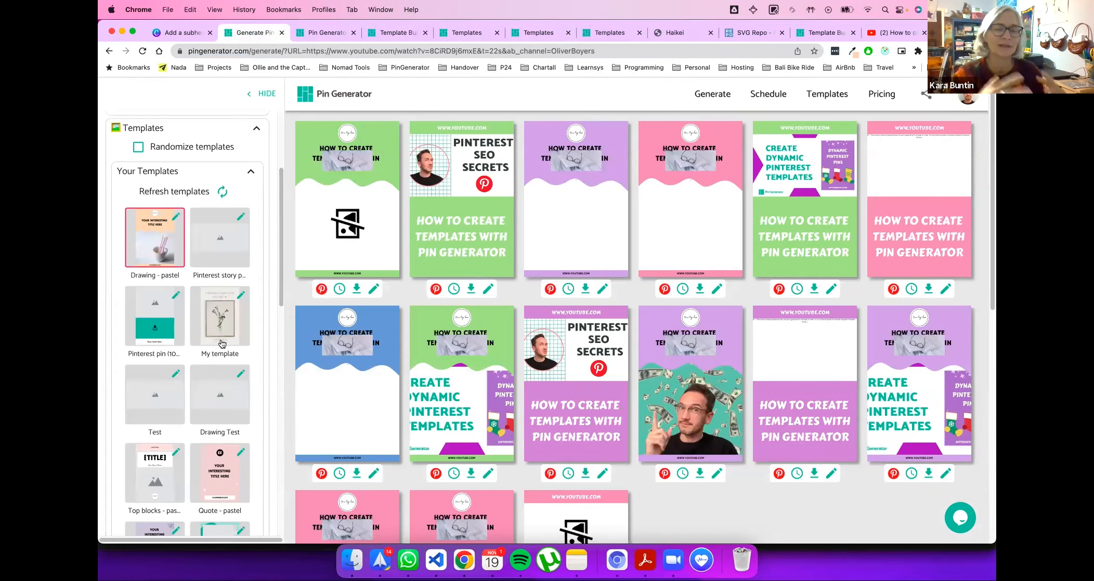
pyautogui.click(219, 191)
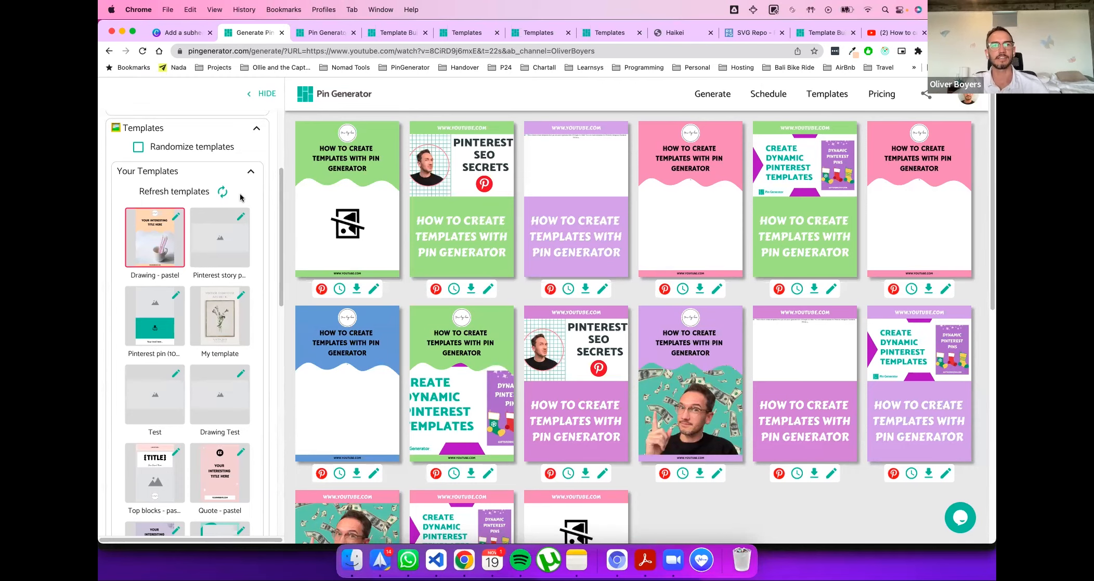
pyautogui.scroll(4, 242, 198)
pyautogui.click(242, 218)
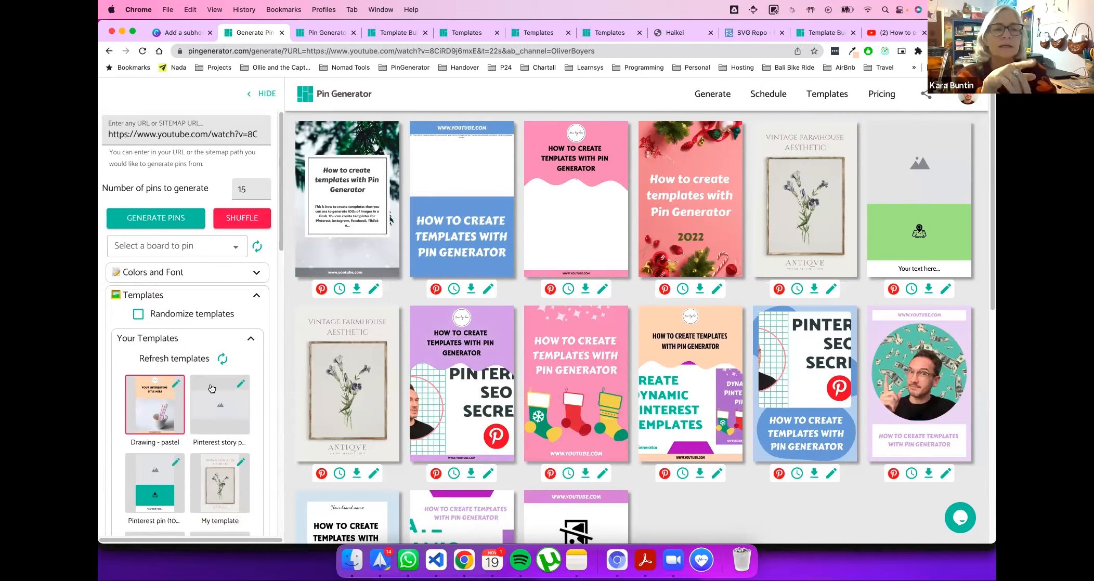
# Step: Look through your own templates on the pin generation page and add Quote - pastel to the templates used for the pins
pyautogui.scroll(-3, 175, 312)
pyautogui.scroll(-15, 175, 322)
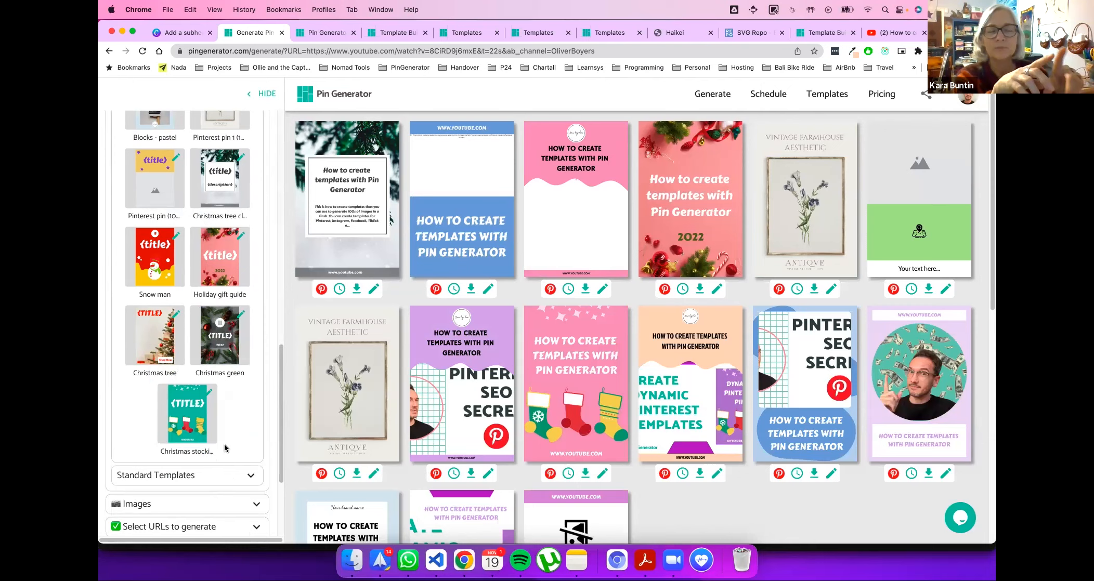
pyautogui.scroll(8, 222, 440)
pyautogui.scroll(-10, 222, 439)
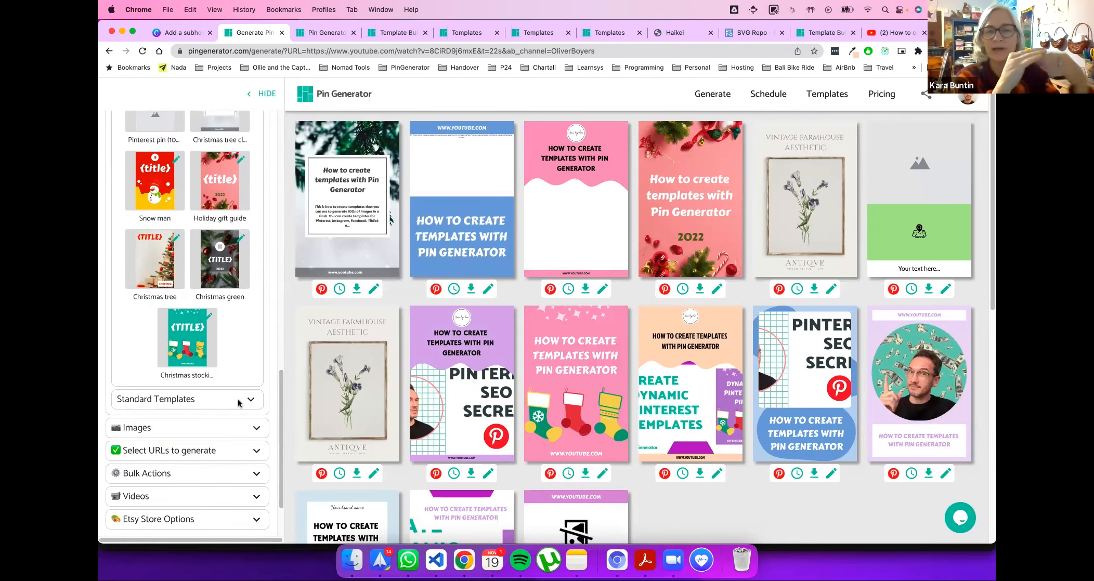
pyautogui.scroll(15, 237, 399)
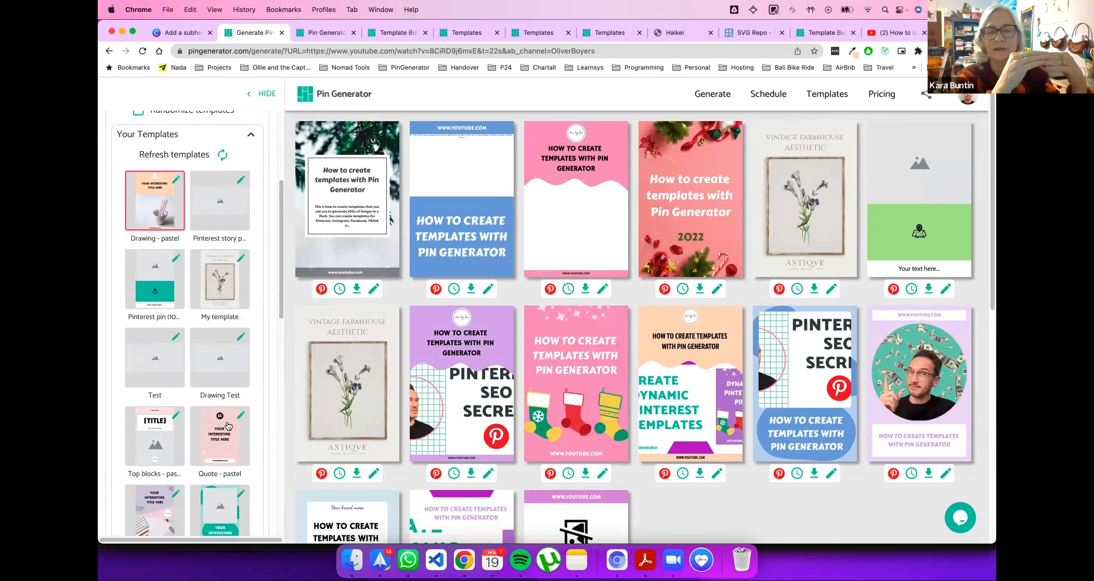
pyautogui.click(201, 458)
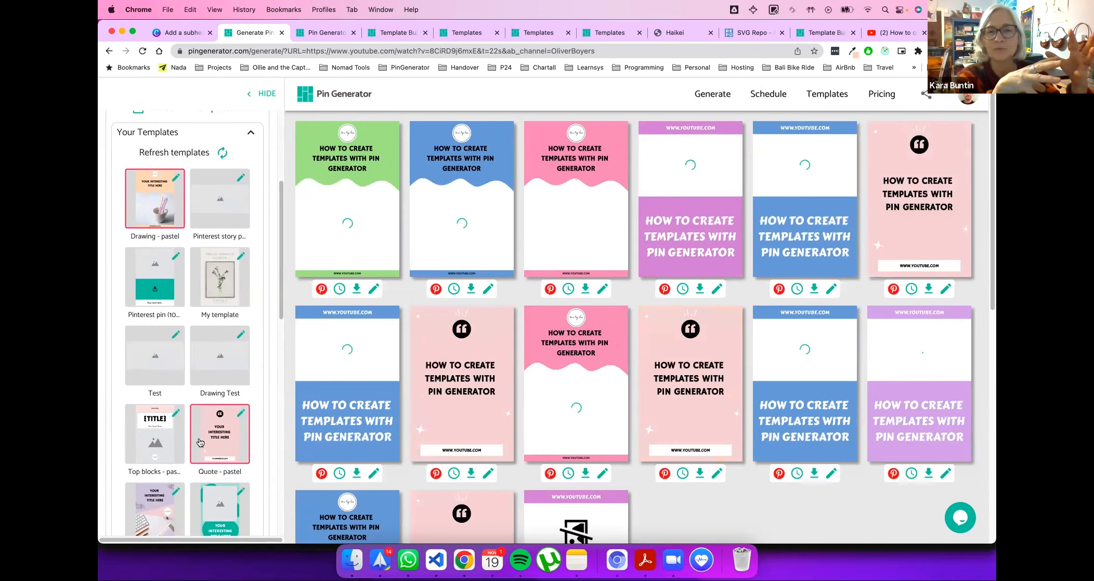
# Step: Turn off Use all colors and recolour the pins, trying pink and settling on light purple CEB3E9
pyautogui.scroll(6, 216, 388)
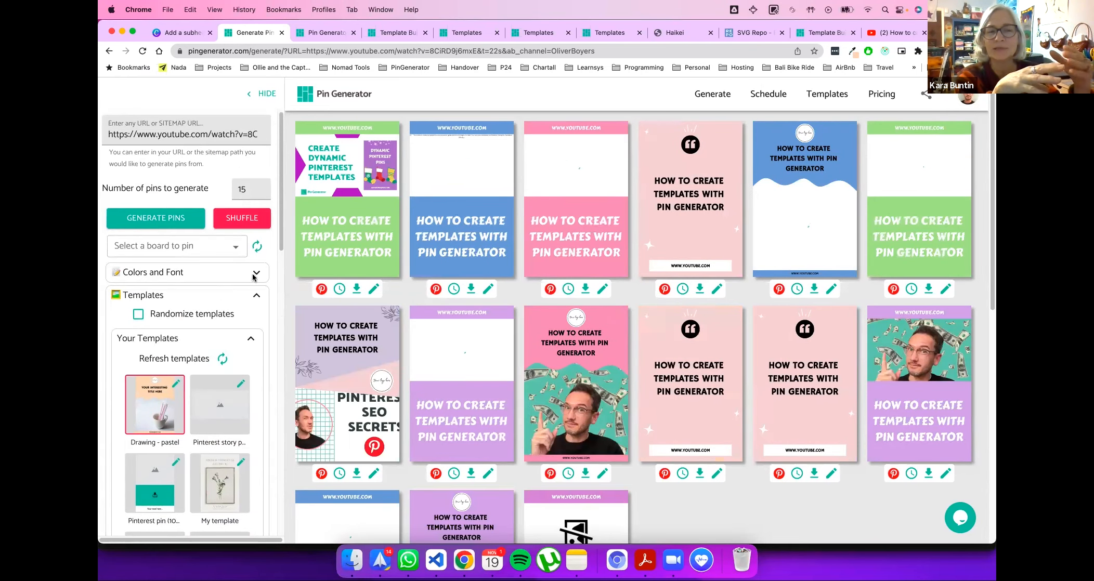
pyautogui.click(255, 275)
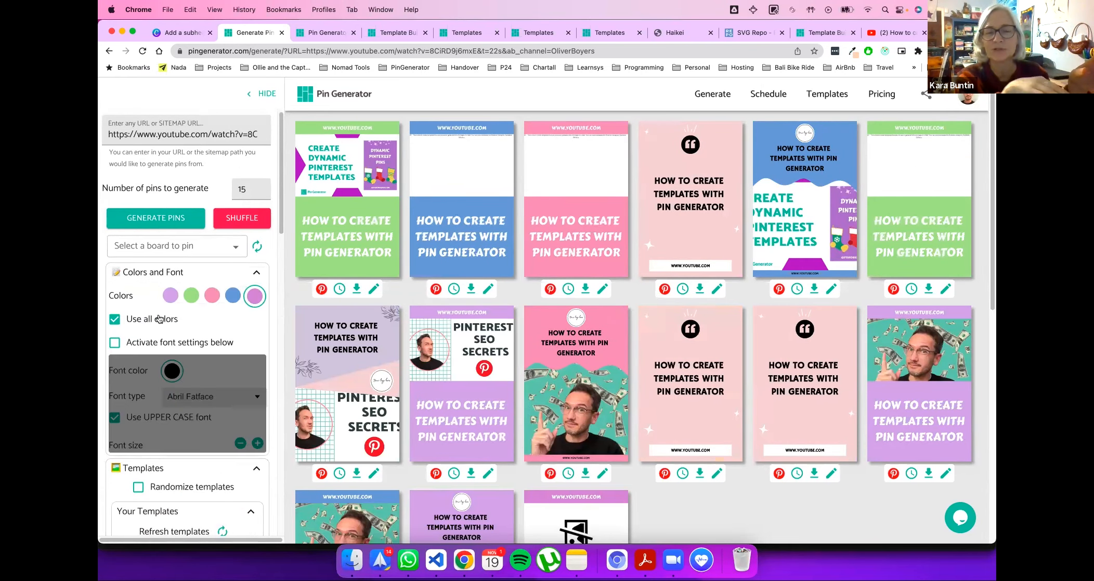
pyautogui.click(169, 319)
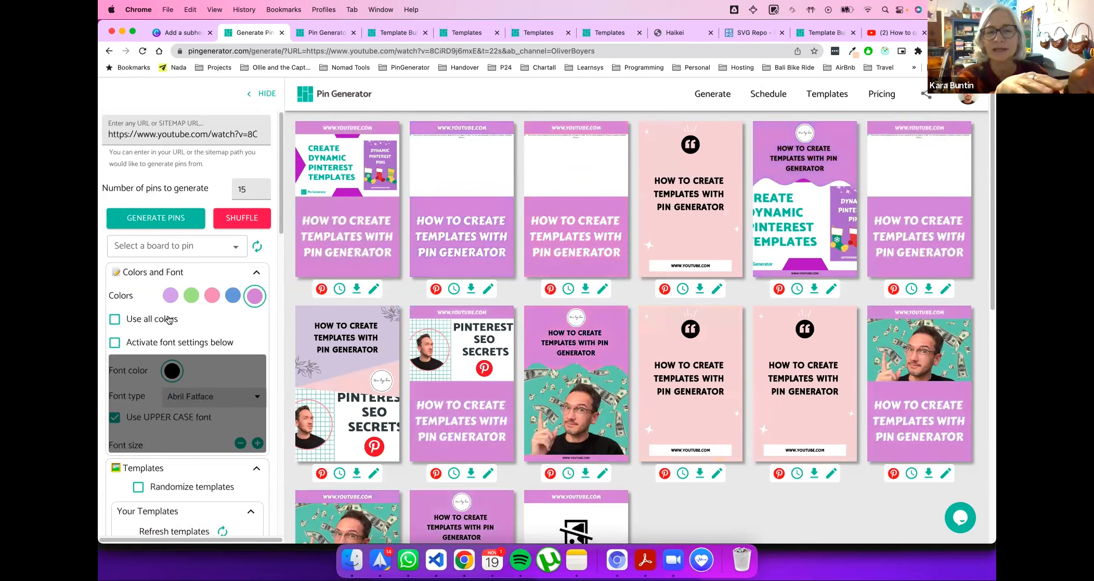
pyautogui.click(213, 296)
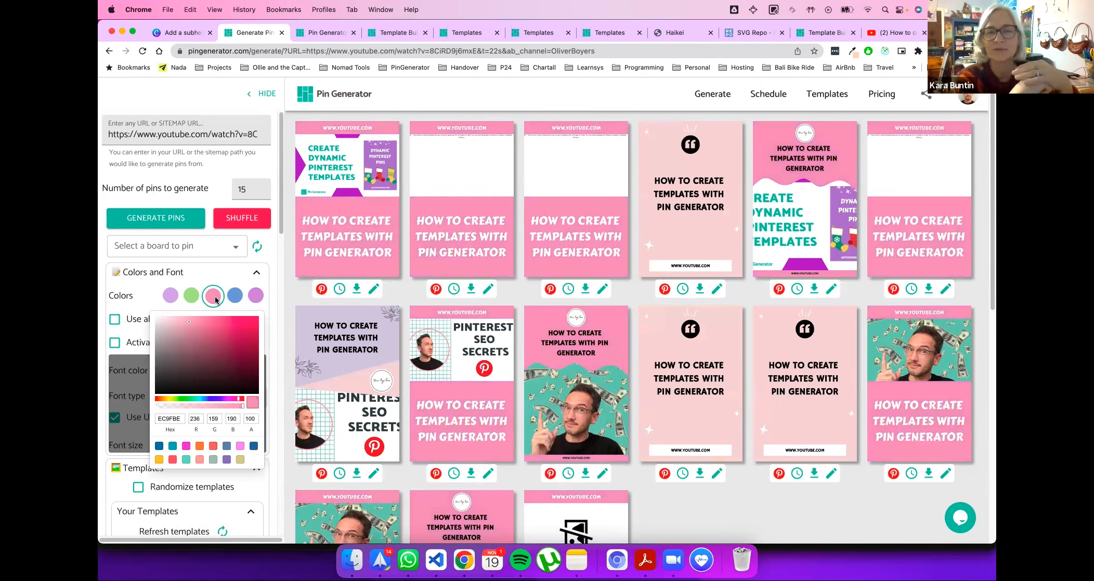
pyautogui.click(171, 297)
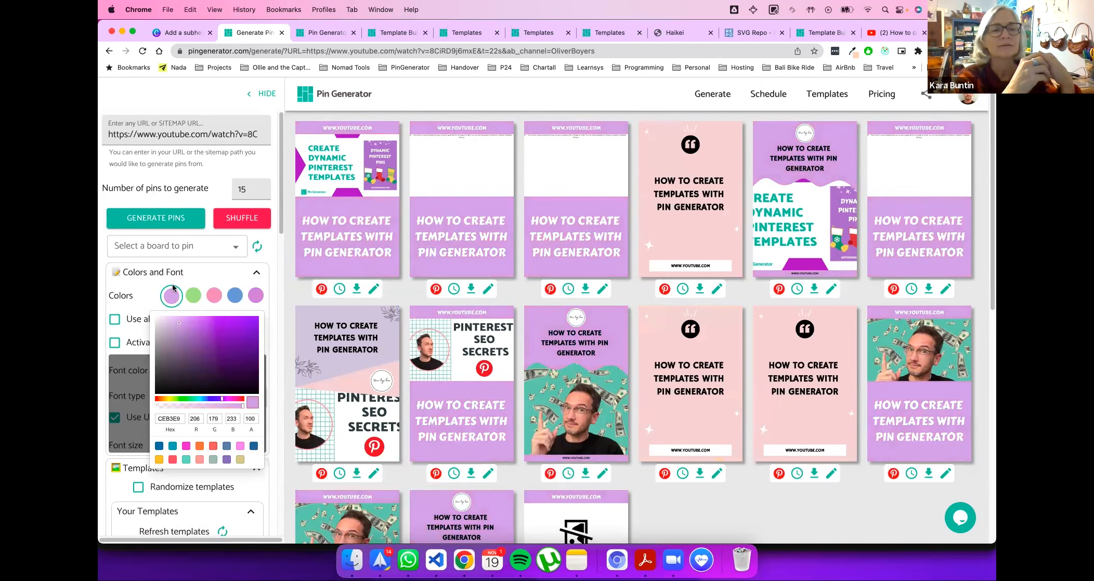
pyautogui.click(256, 273)
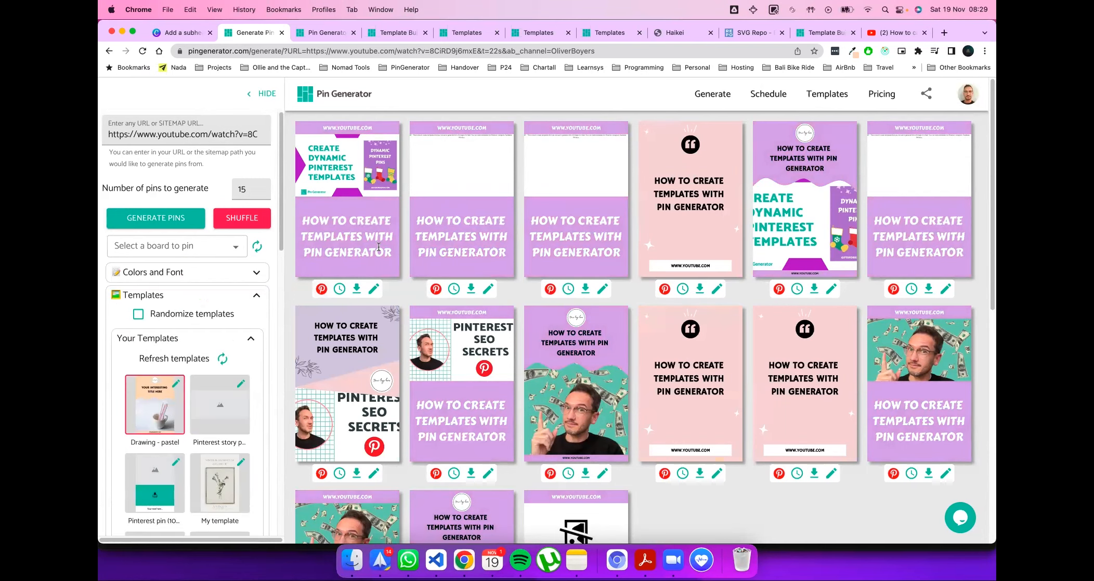
# Step: Collapse the template settings and open the image settings for the generated pins
pyautogui.scroll(-5, 399, 331)
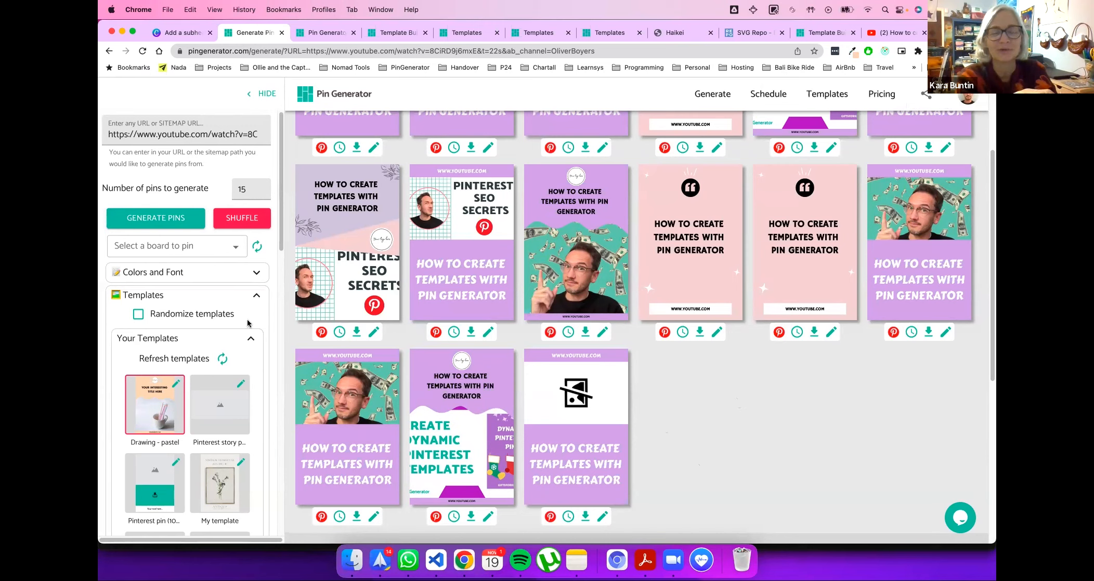
pyautogui.click(254, 338)
pyautogui.click(257, 297)
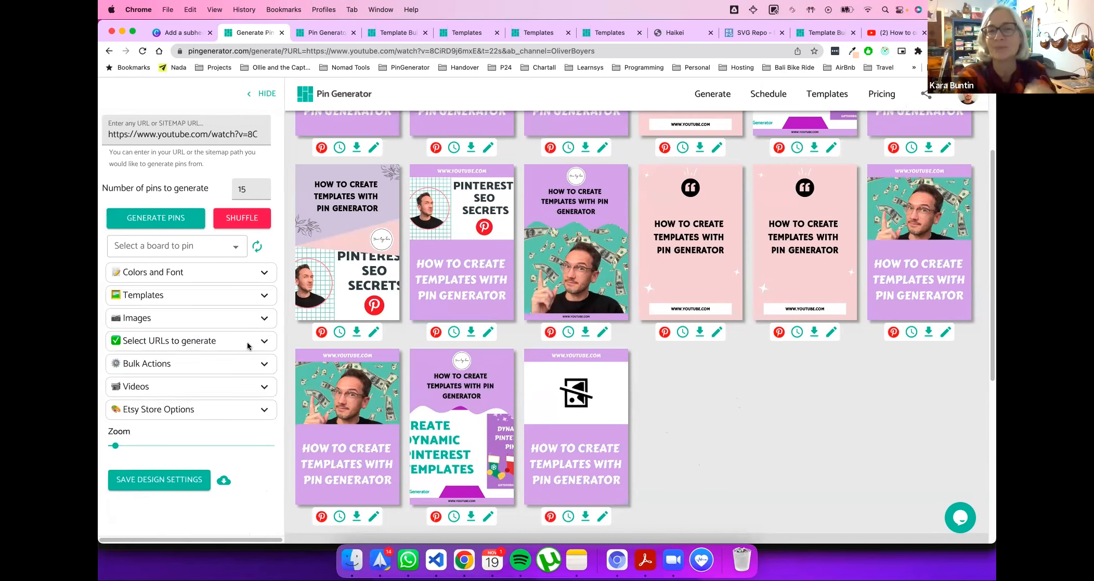
pyautogui.click(255, 318)
# Step: Examine the uploaded images available for the pins and review them alongside the generated pins
pyautogui.scroll(-3, 204, 396)
pyautogui.scroll(-5, 205, 396)
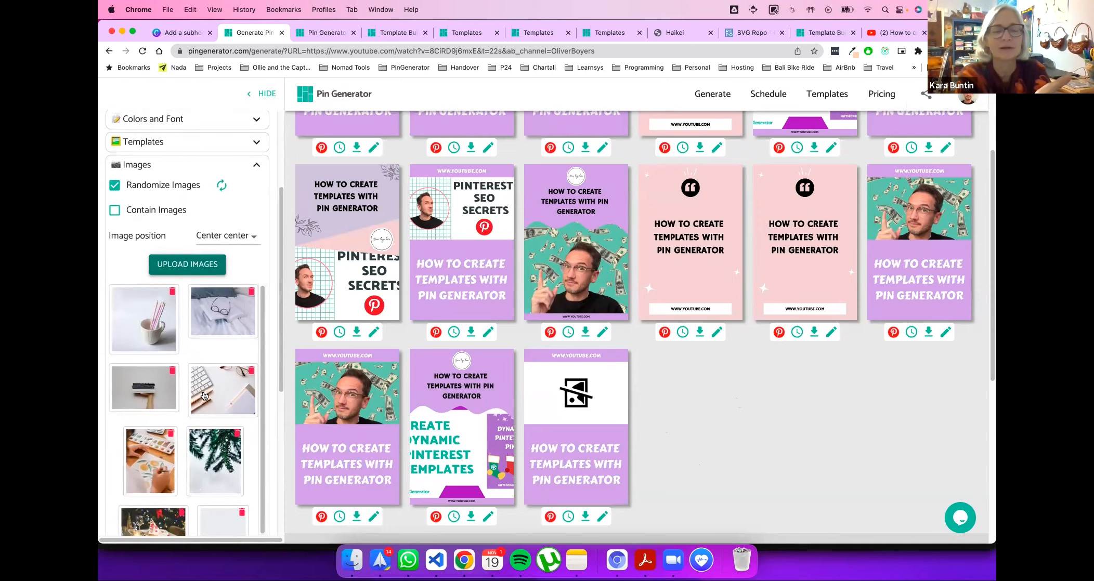
pyautogui.scroll(2, 193, 370)
pyautogui.scroll(2, 193, 370)
pyautogui.scroll(-2, 125, 377)
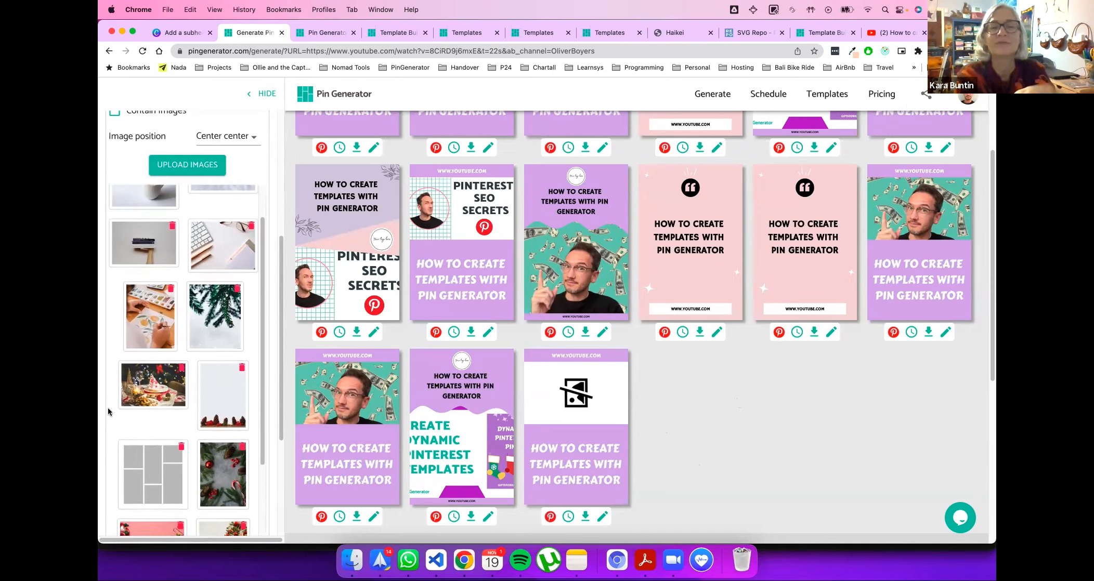
pyautogui.scroll(-1, 112, 410)
pyautogui.scroll(-1, 146, 397)
pyautogui.scroll(2, 147, 397)
pyautogui.scroll(-5, 111, 399)
pyautogui.scroll(-2, 174, 393)
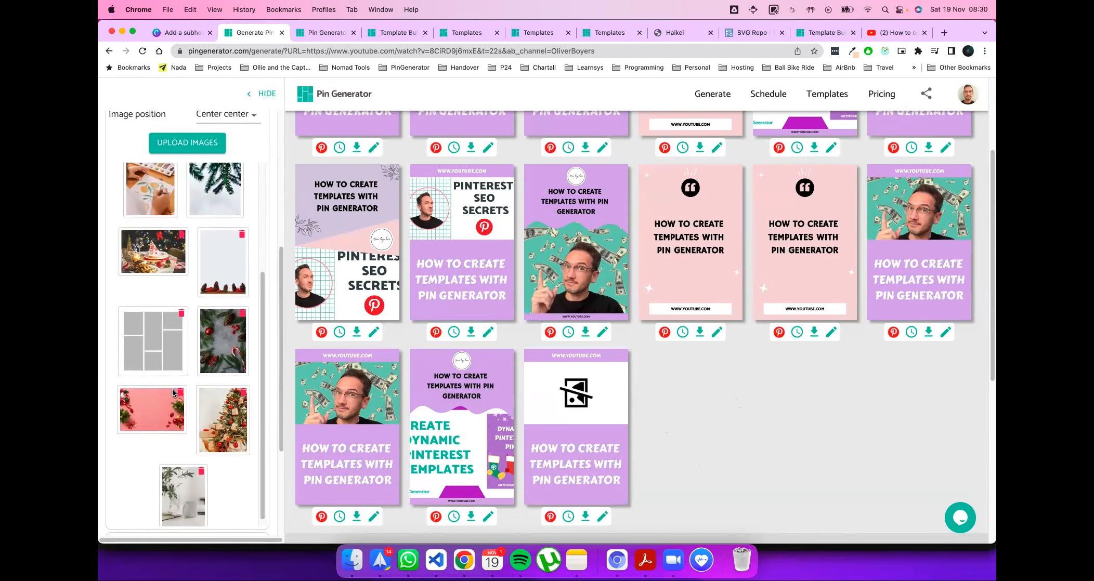
pyautogui.scroll(5, 150, 353)
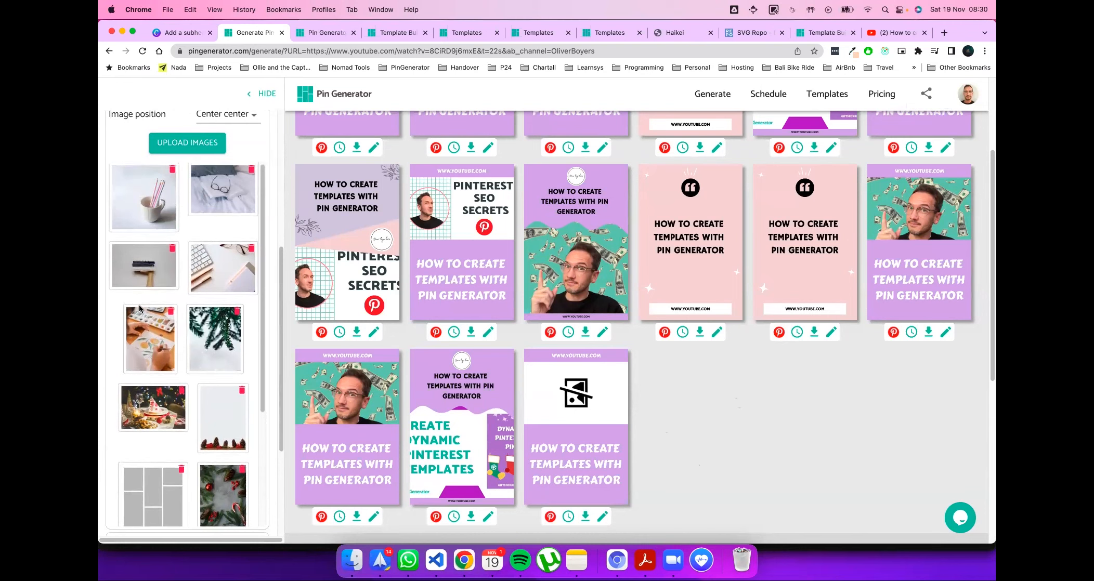
pyautogui.scroll(1, 104, 322)
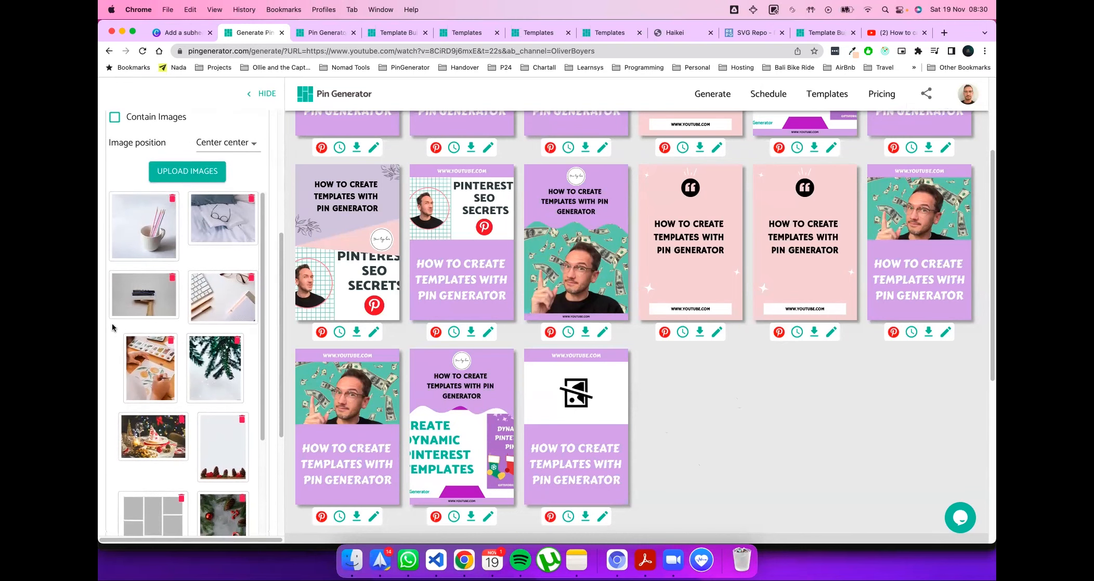
pyautogui.scroll(-1, 103, 335)
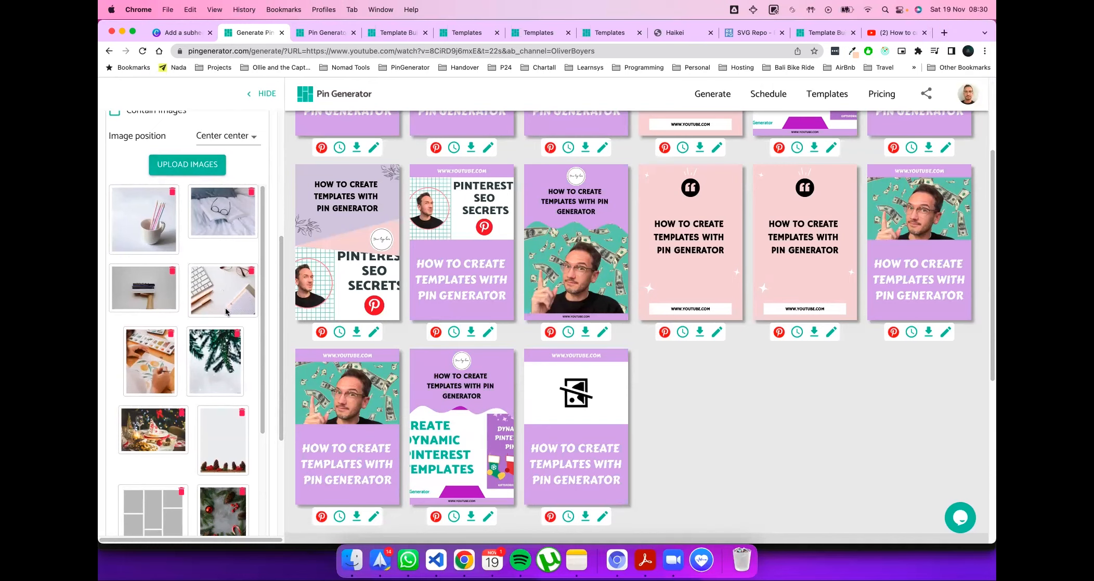
pyautogui.scroll(1, 240, 390)
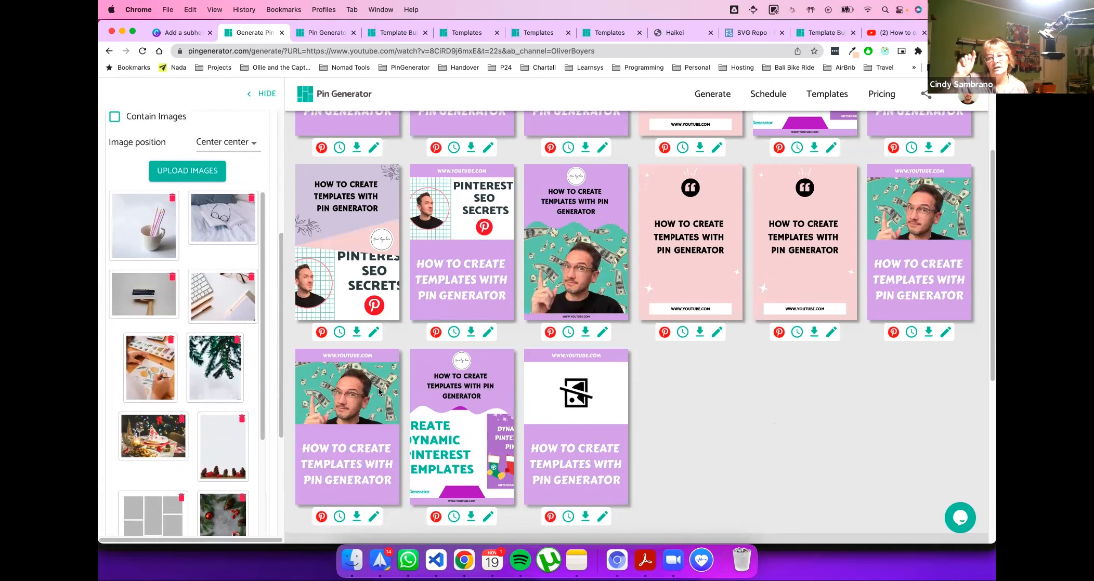
pyautogui.scroll(3, 450, 346)
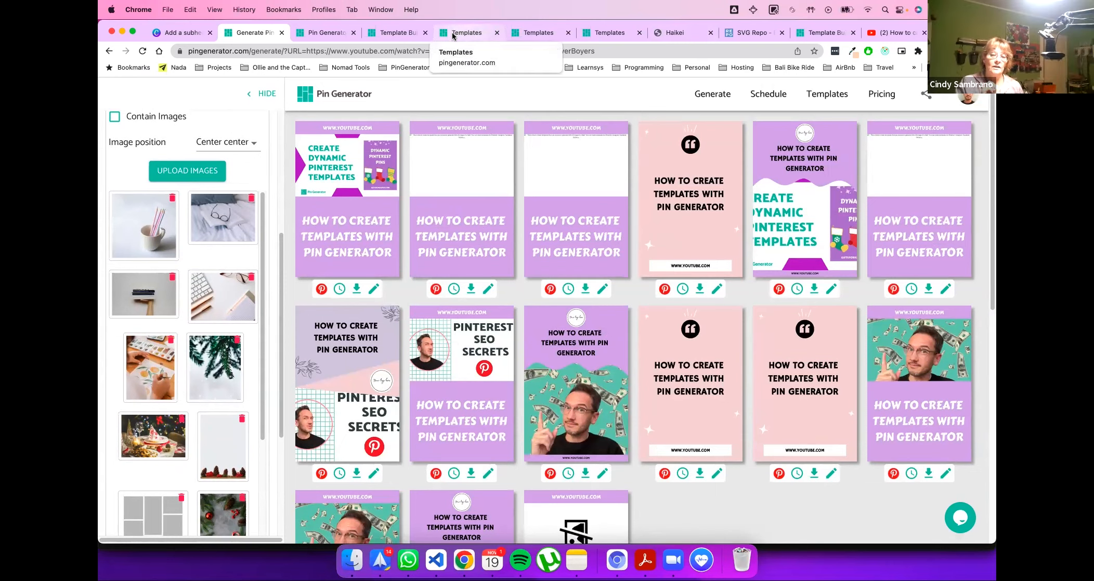
# Step: Try larger sizes for the logo placeholder in the Drawing - pastel template, and return to the pin generation page
pyautogui.click(325, 39)
pyautogui.click(397, 32)
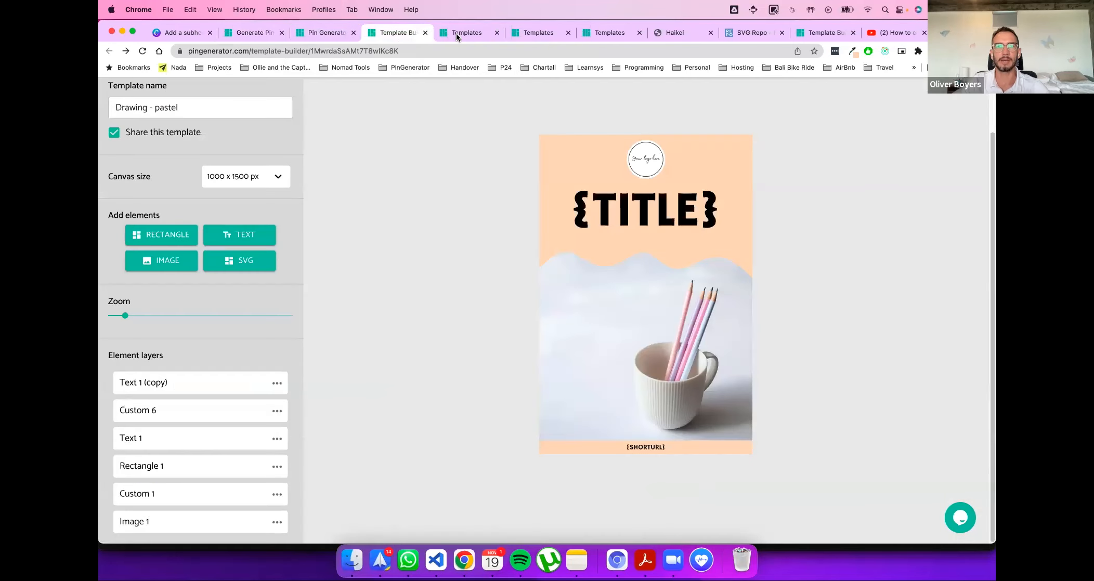
pyautogui.click(651, 162)
pyautogui.moveTo(666, 178); pyautogui.dragTo(666, 225)
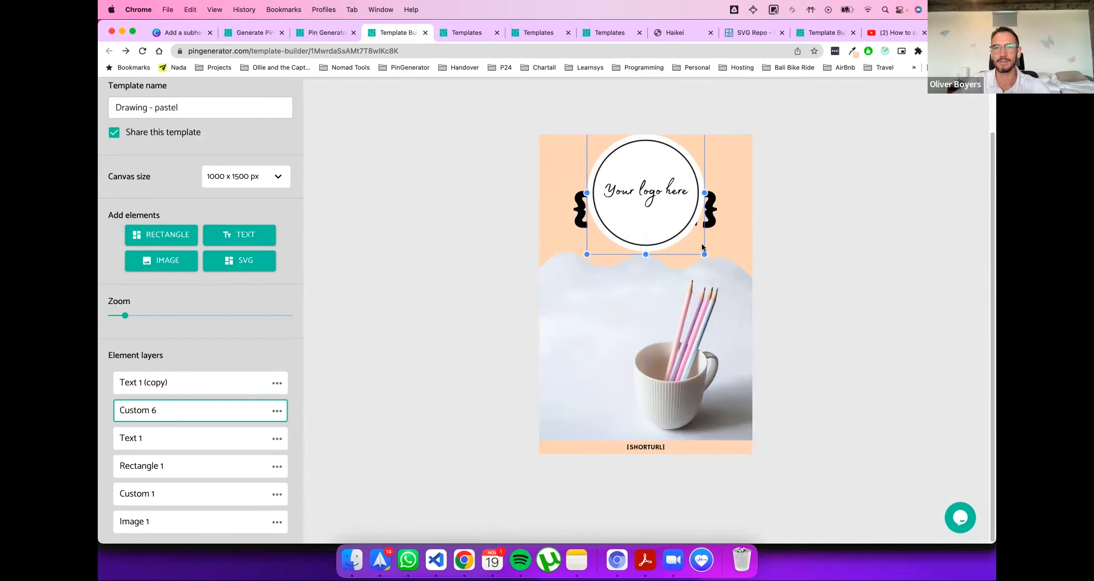
pyautogui.moveTo(704, 254); pyautogui.dragTo(660, 162)
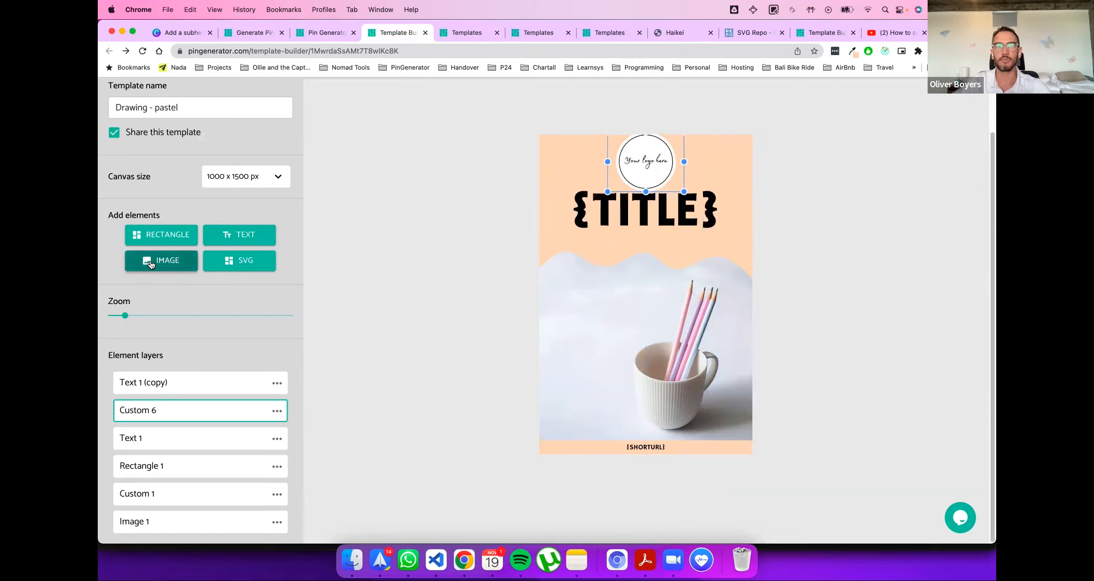
pyautogui.click(325, 32)
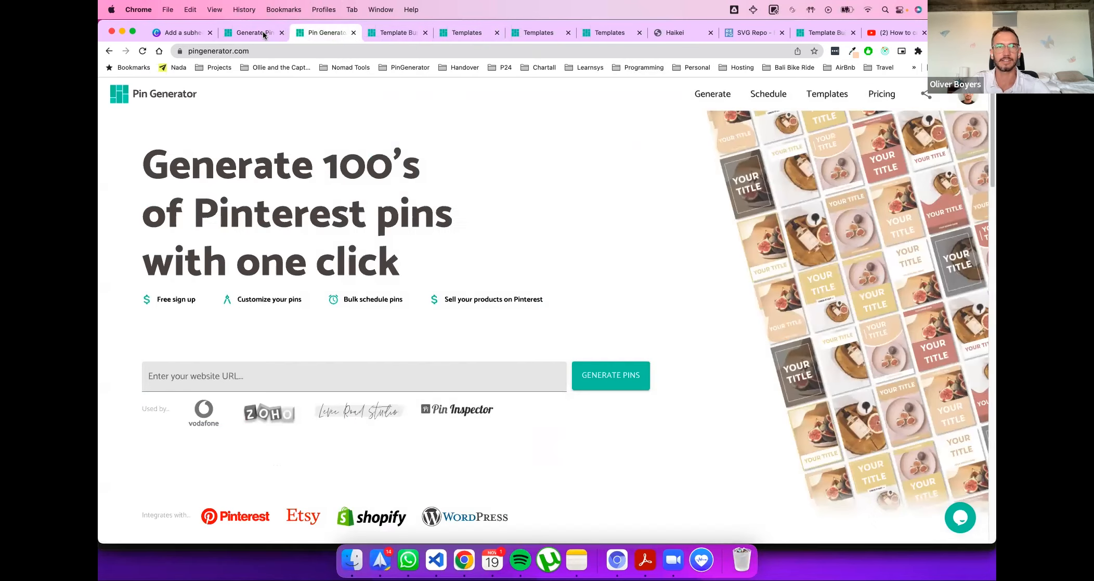
pyautogui.click(254, 32)
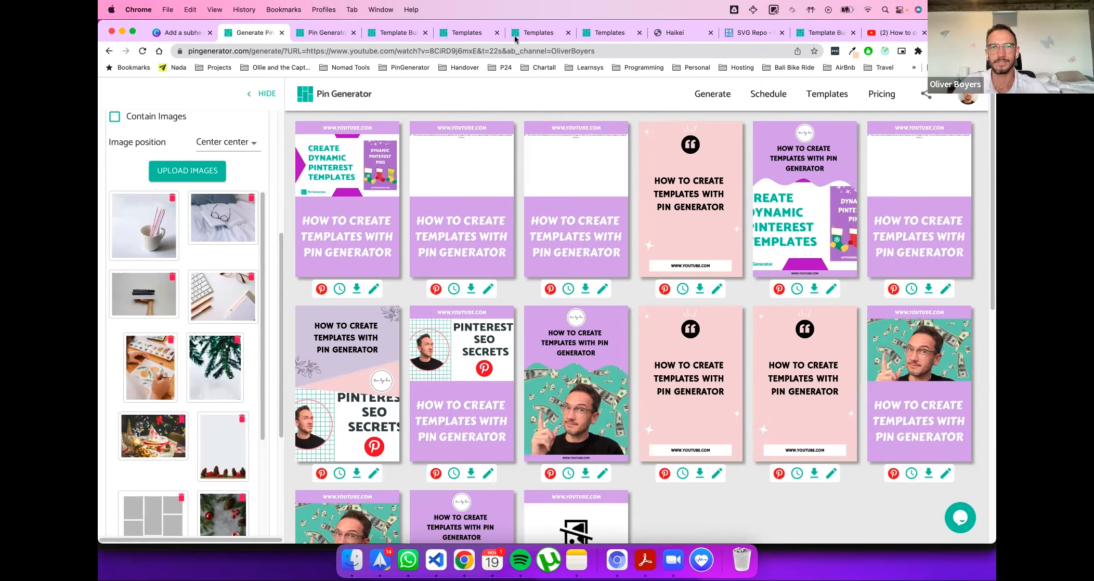
# Step: Shrink the logo placeholder in the Drawing - pastel template builder and centre it horizontally above the title
pyautogui.click(468, 34)
pyautogui.click(396, 33)
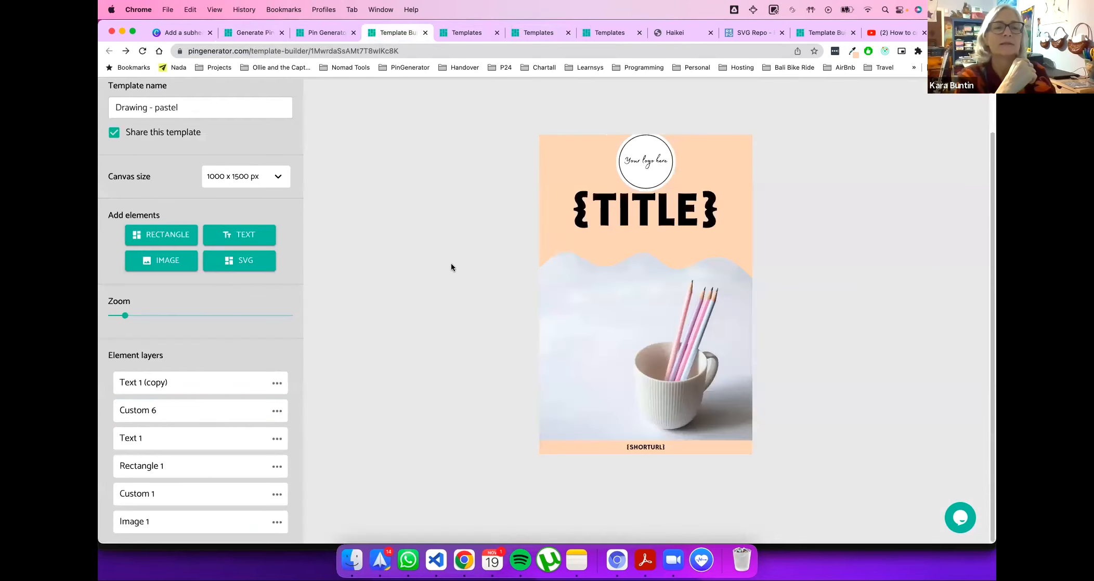
pyautogui.click(624, 169)
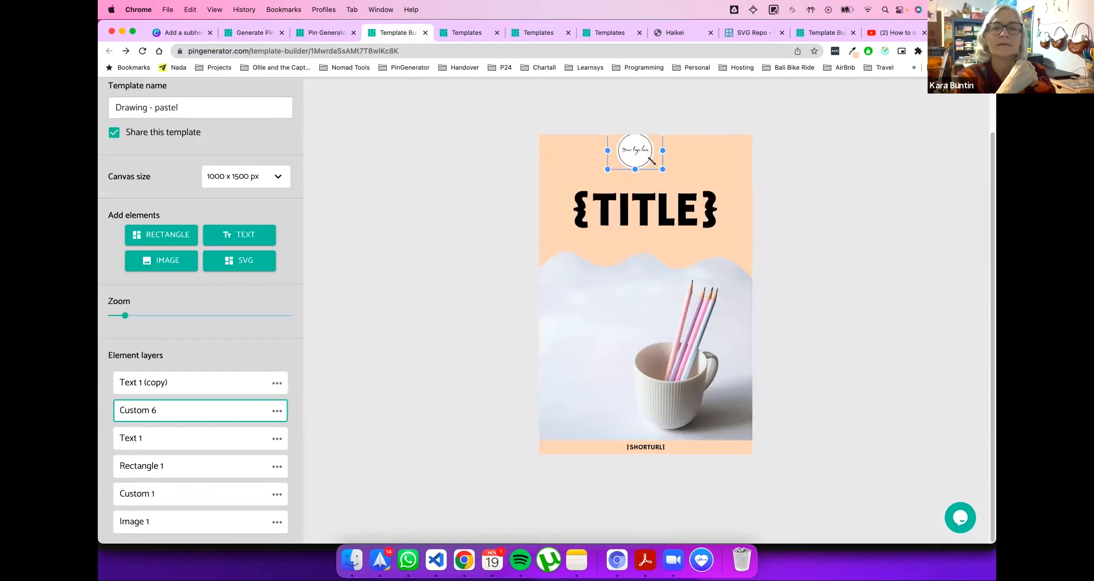
pyautogui.moveTo(643, 158); pyautogui.dragTo(647, 162)
pyautogui.scroll(2, 431, 241)
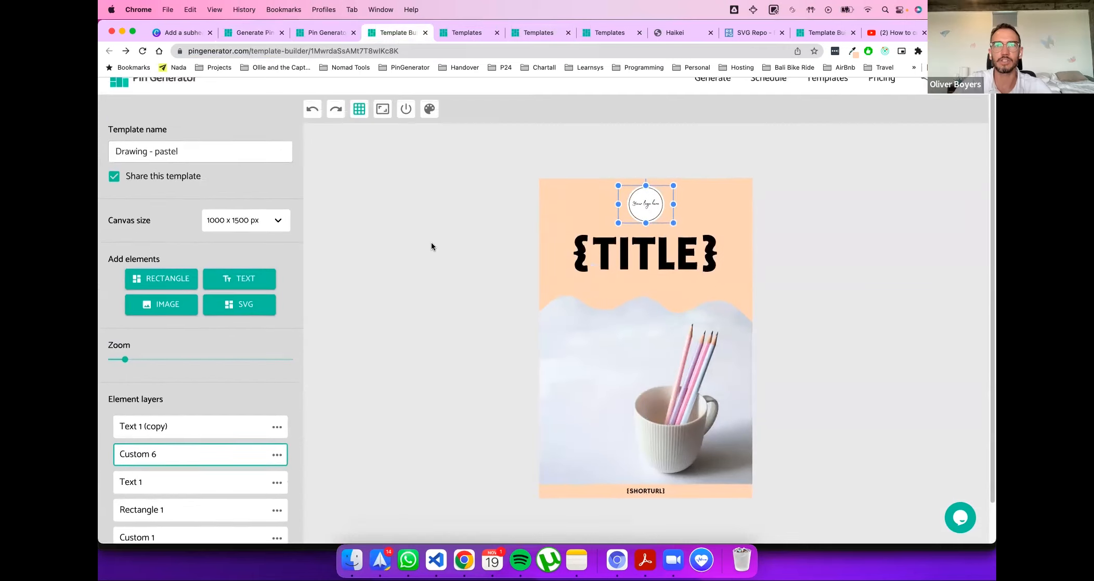
pyautogui.scroll(-1, 524, 197)
pyautogui.click(718, 230)
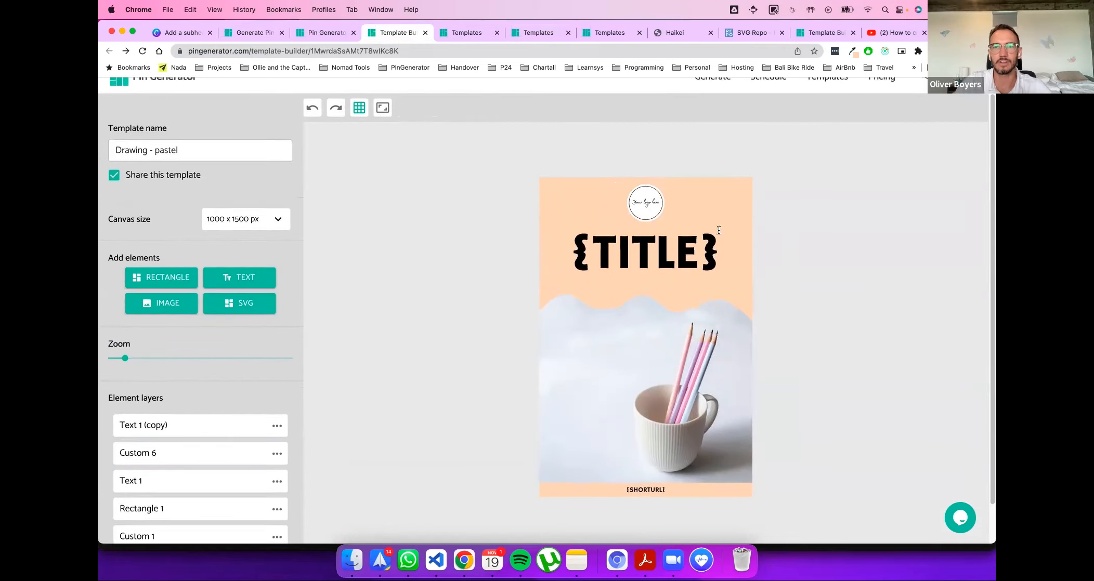
# Step: Inspect the editing options of the logo, title text, peach wave shape and Image 1 layer by selecting each in turn
pyautogui.click(647, 204)
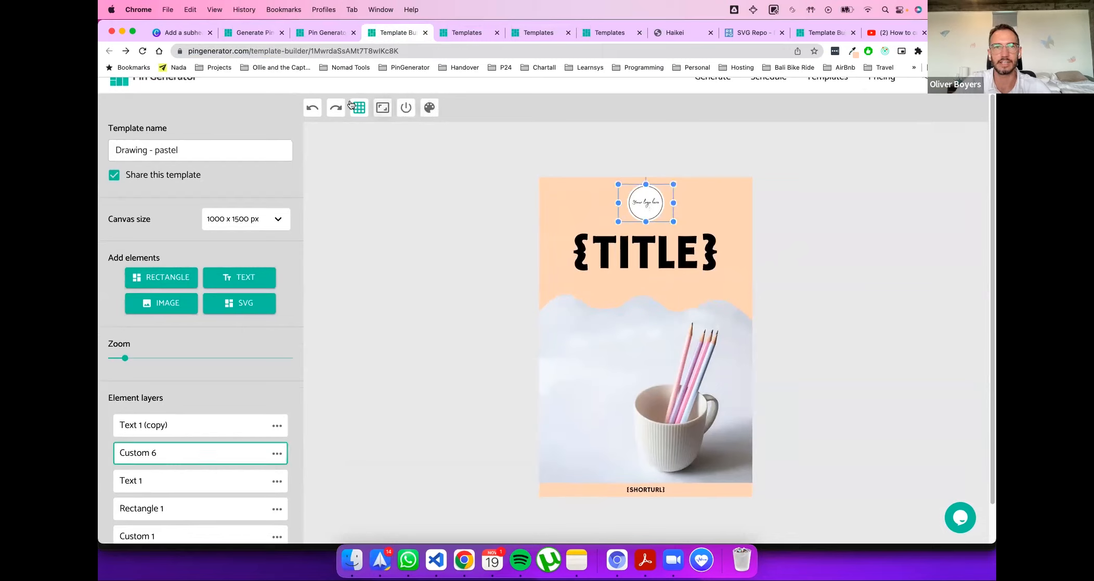
pyautogui.click(614, 243)
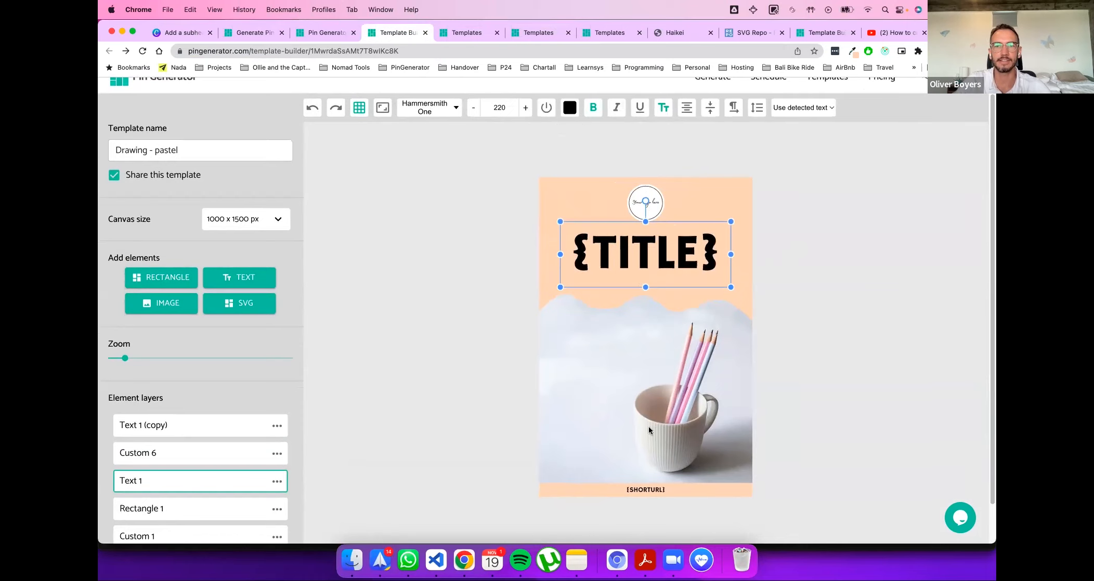
pyautogui.scroll(-1, 688, 481)
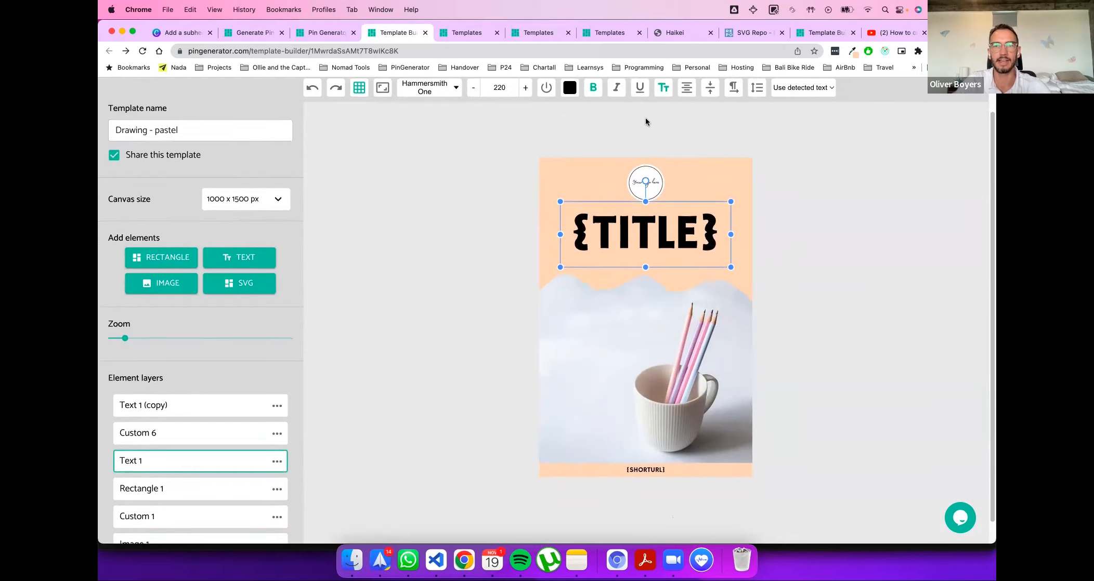
pyautogui.click(547, 163)
pyautogui.scroll(1, 468, 135)
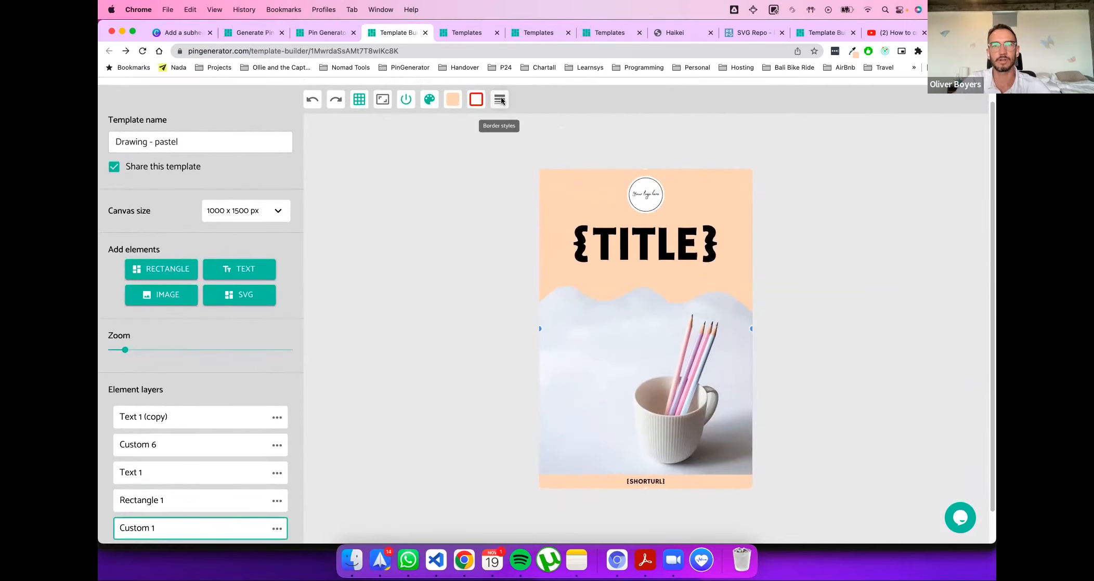
pyautogui.click(409, 105)
pyautogui.click(408, 106)
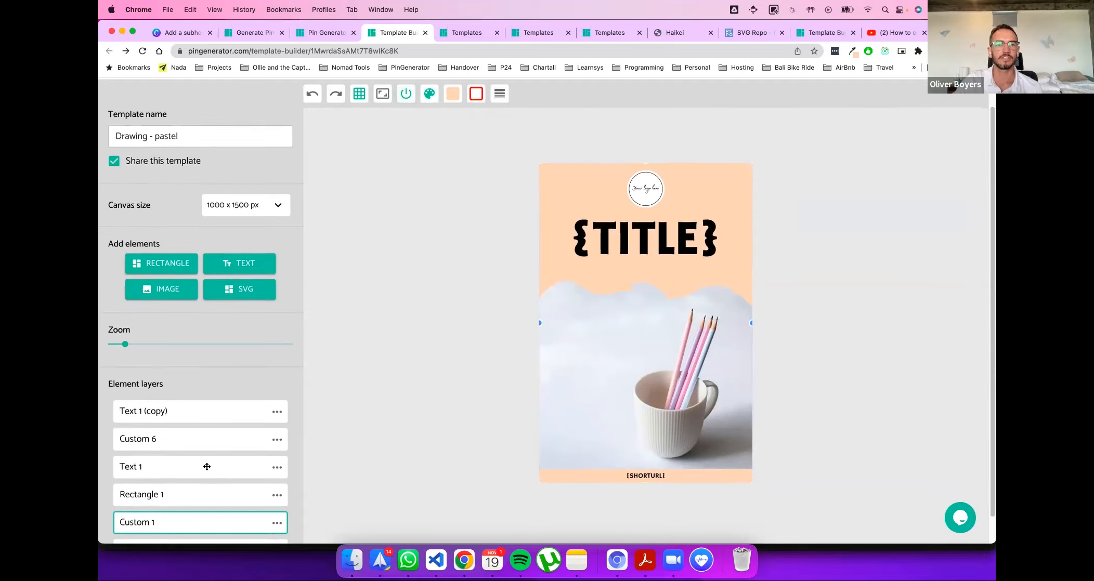
pyautogui.scroll(-2, 206, 464)
pyautogui.click(189, 526)
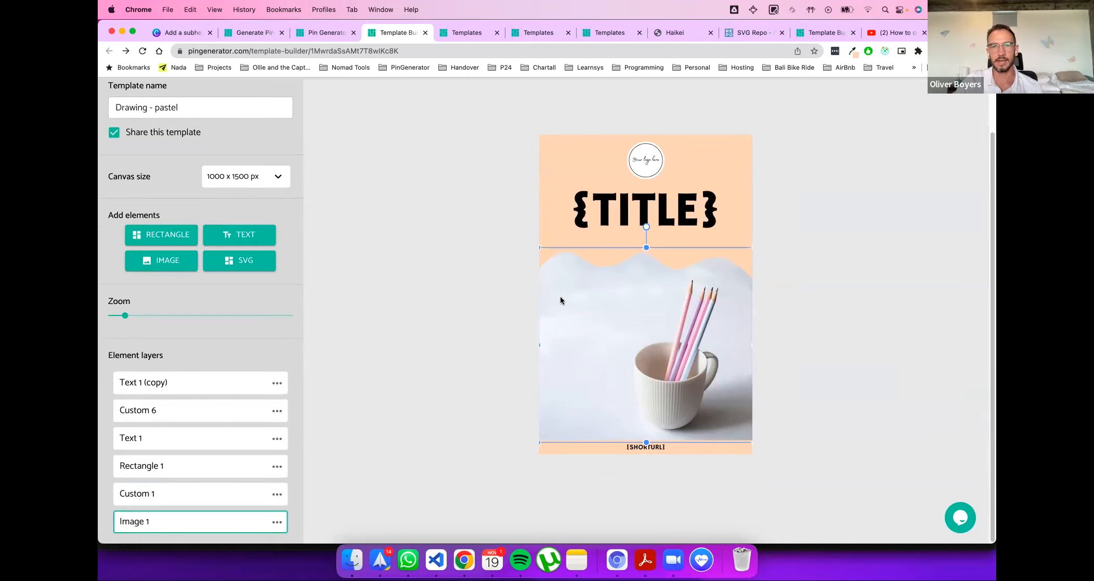
# Step: Examine the detected-text placeholders available for the title text in the Drawing - pastel template
pyautogui.scroll(2, 458, 300)
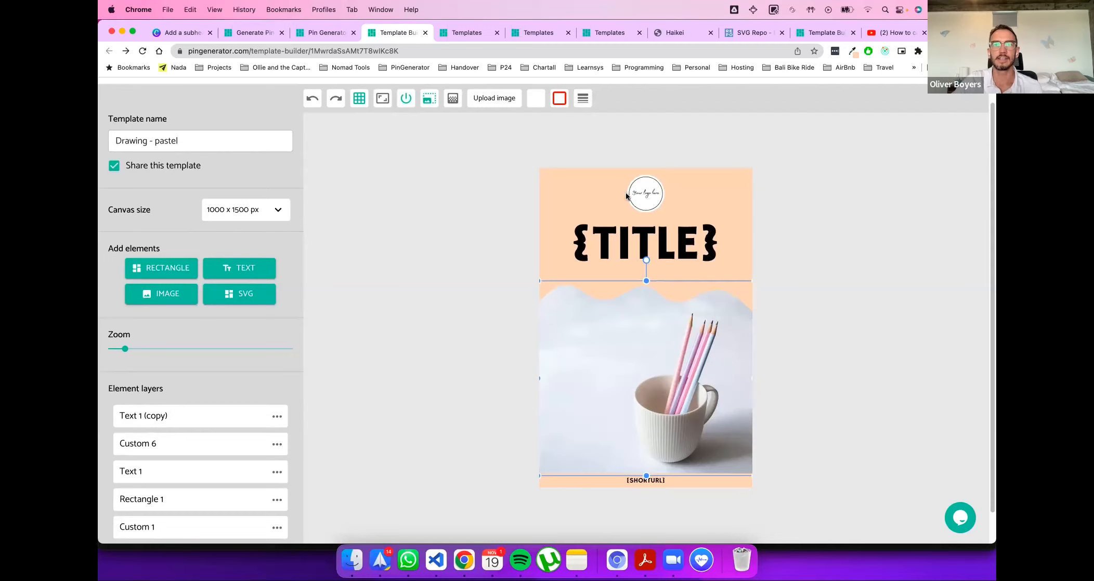
pyautogui.click(655, 238)
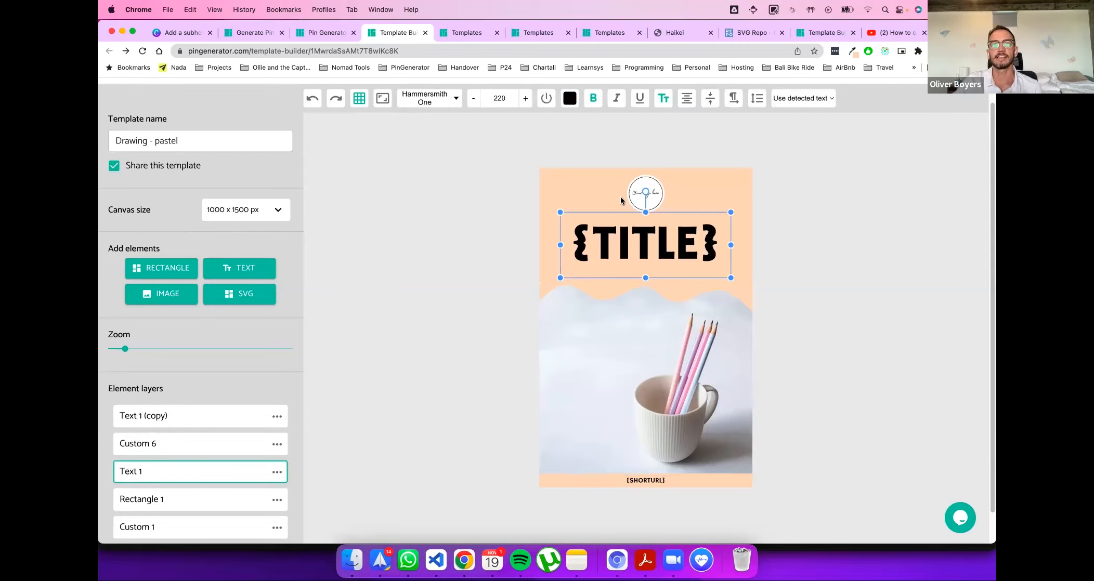
pyautogui.click(814, 98)
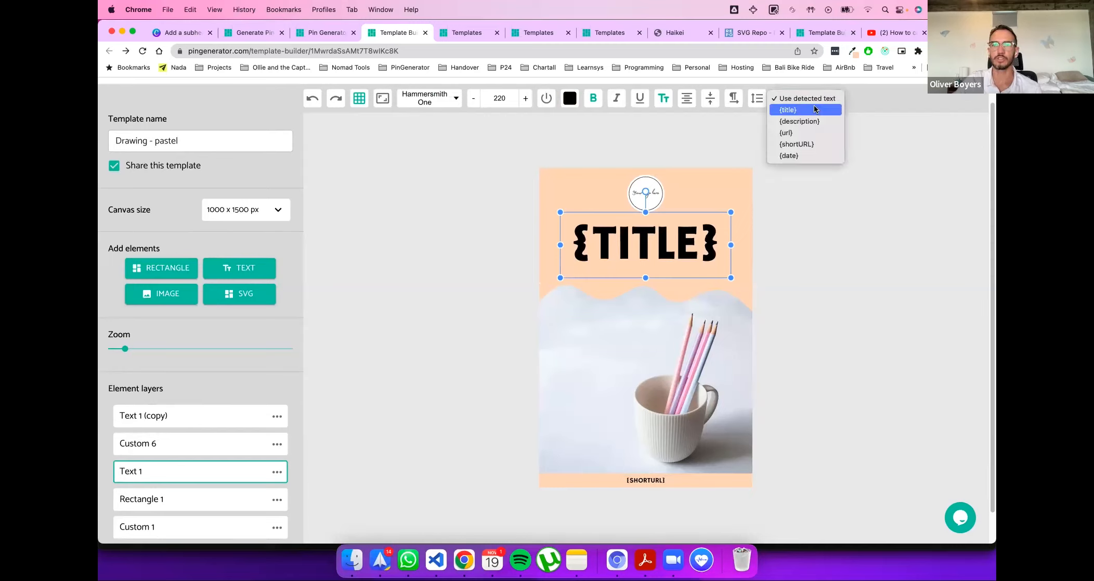
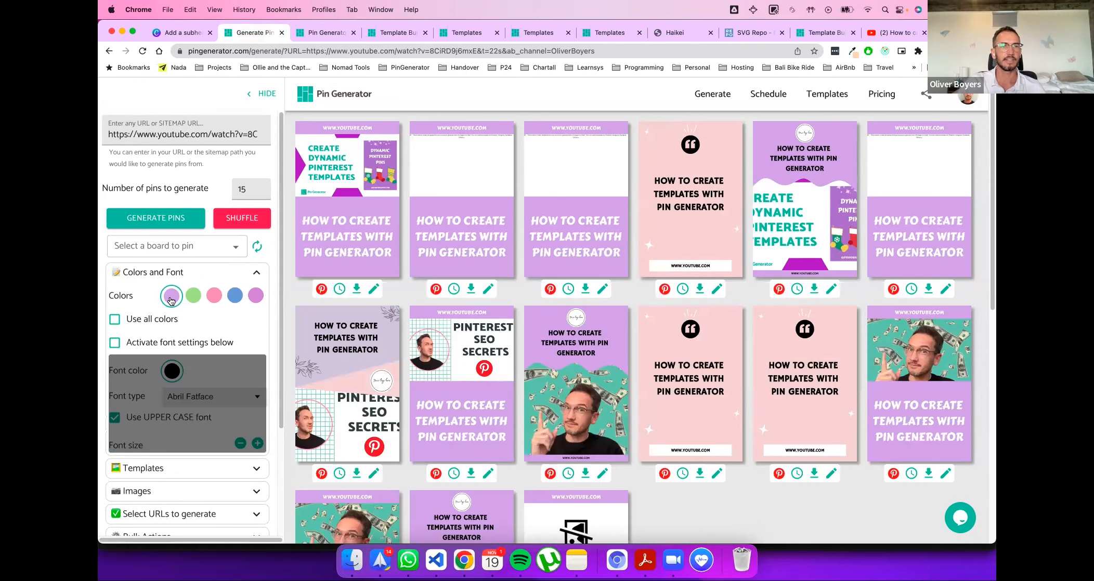
# Step: Set the first pin colour to a light purple on the pin generation page and save the design settings
pyautogui.moveTo(201, 342); pyautogui.dragTo(183, 325)
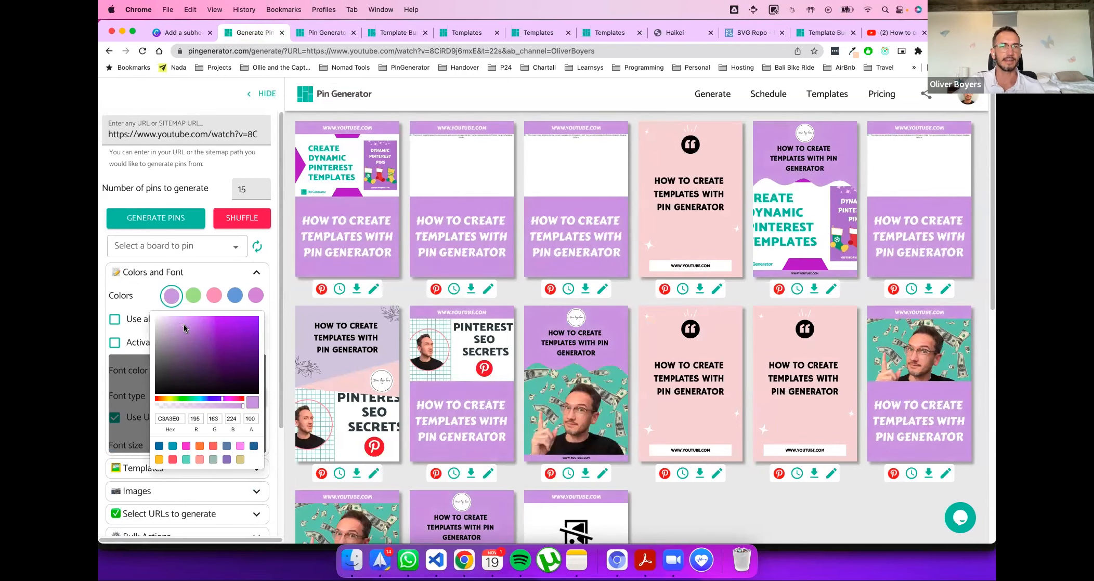
pyautogui.click(203, 279)
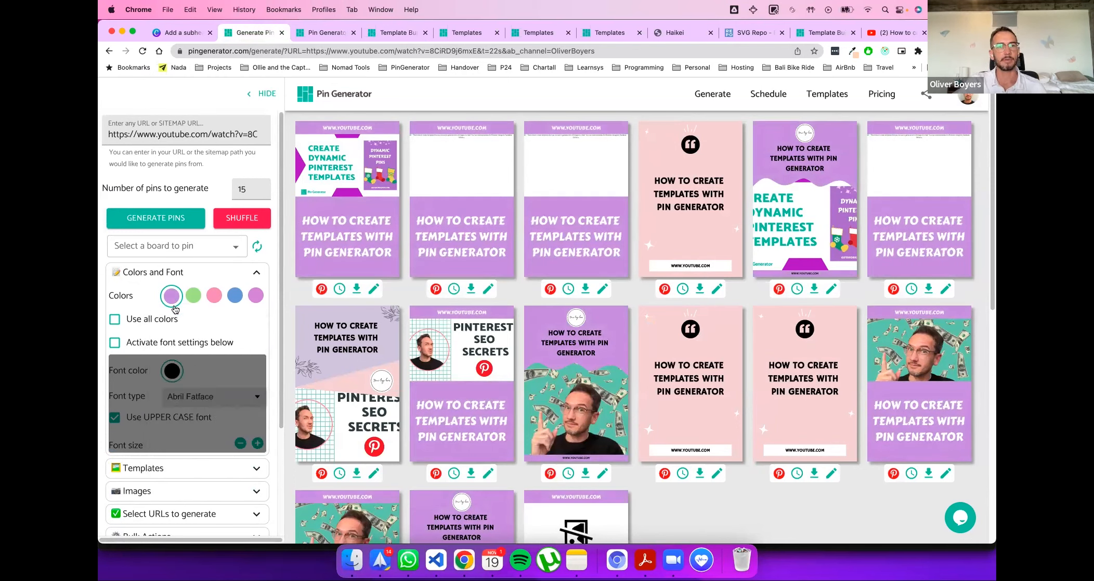
pyautogui.click(258, 274)
pyautogui.scroll(-1, 237, 251)
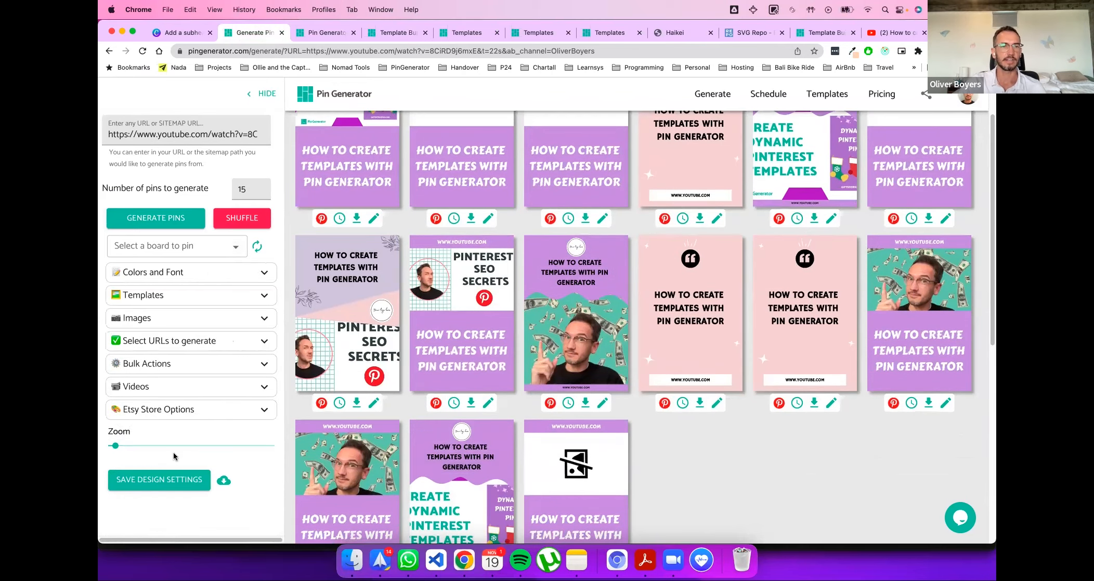
pyautogui.click(177, 483)
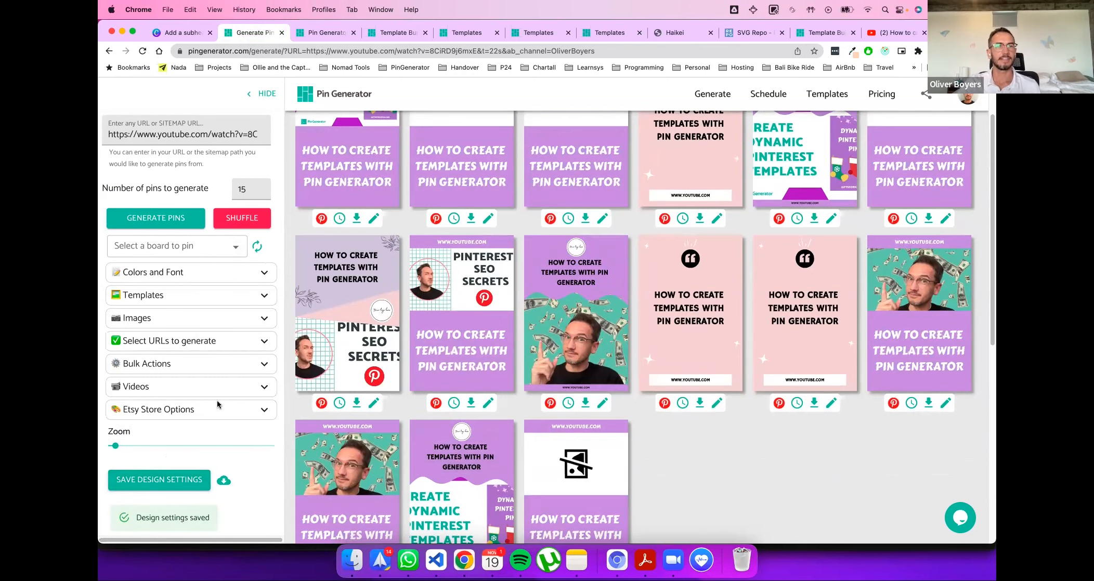
# Step: Change the first pin colour to the dark purple 6D04CA
pyautogui.scroll(1, 168, 91)
pyautogui.click(230, 273)
pyautogui.click(171, 296)
pyautogui.click(227, 325)
pyautogui.click(257, 332)
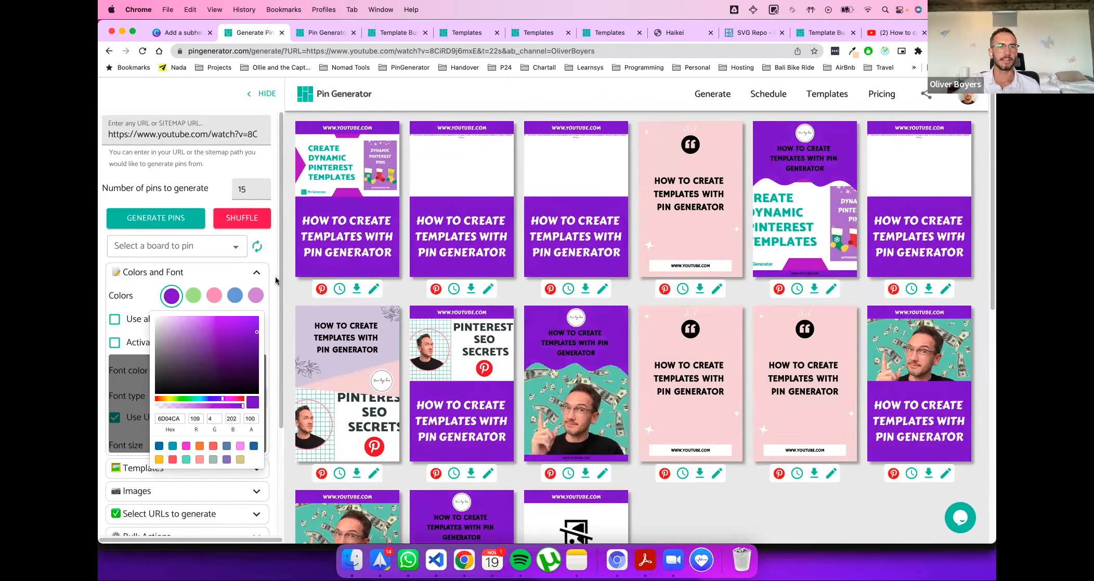
pyautogui.click(276, 281)
# Step: Load the saved design settings and refresh the pins with the saved first colour
pyautogui.scroll(-5, 228, 468)
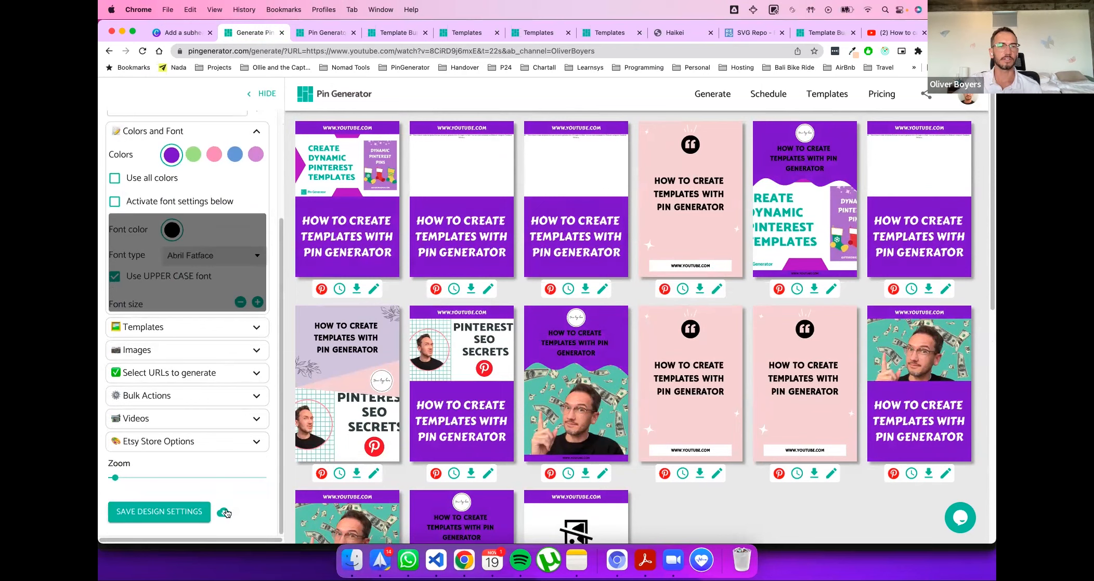
pyautogui.click(225, 514)
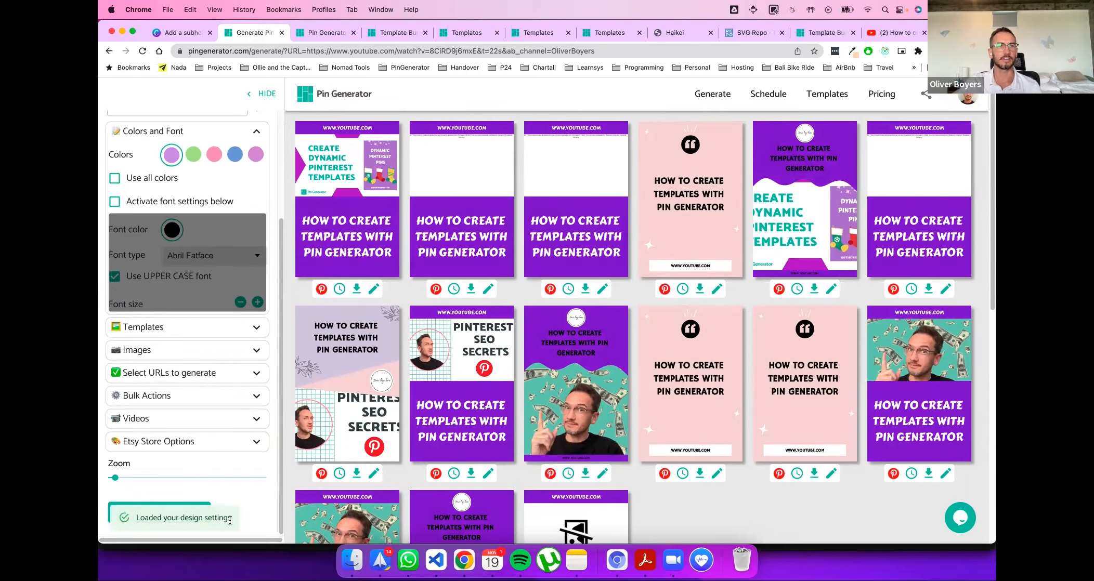
pyautogui.click(172, 155)
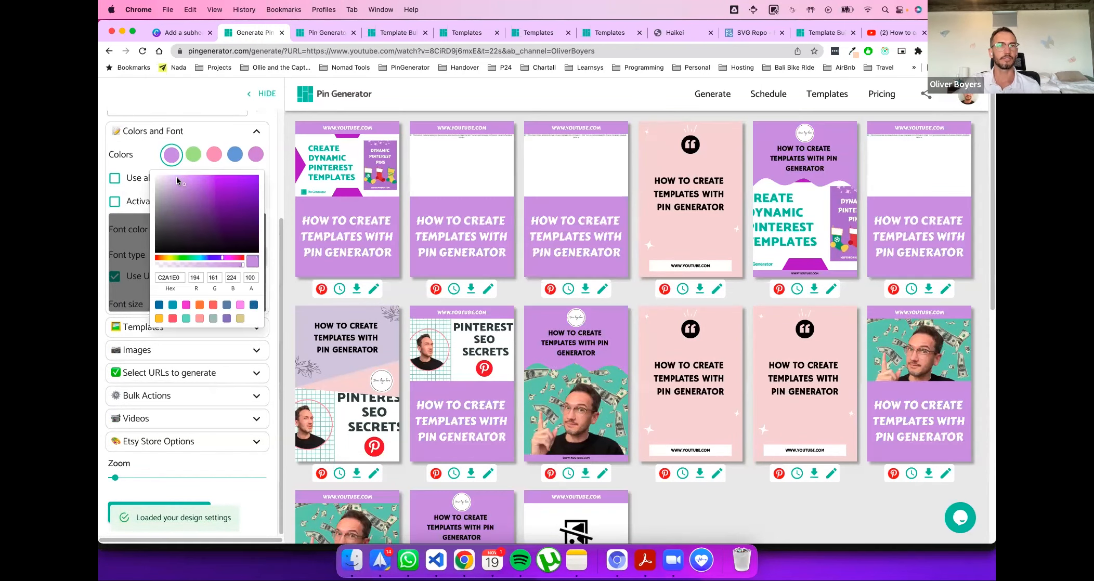
pyautogui.click(229, 141)
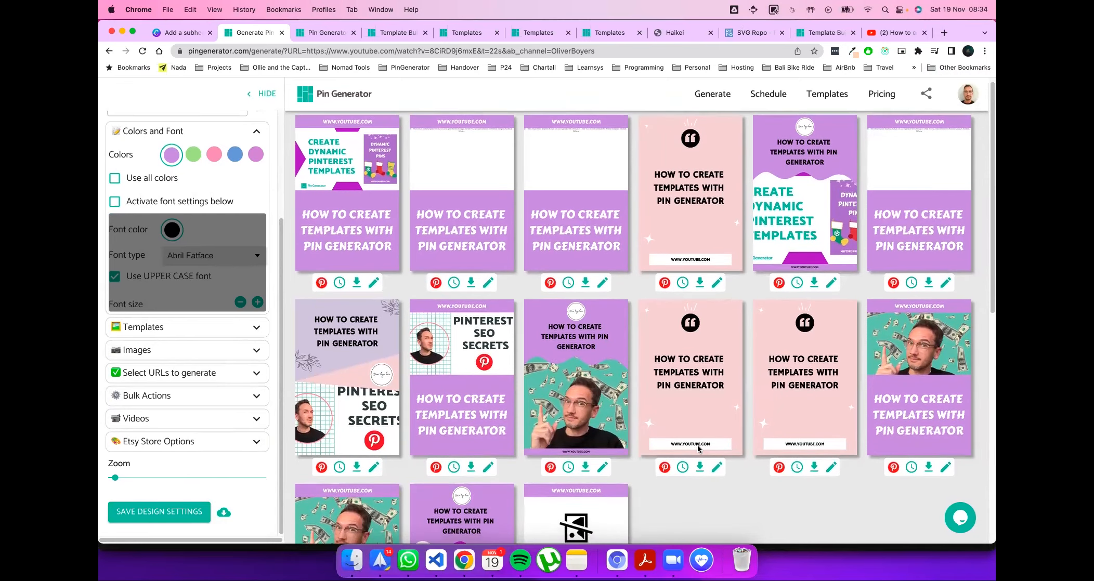
# Step: Return to the Drawing - pastel template builder and try white as the title text colour
pyautogui.scroll(-1, 573, 229)
pyautogui.scroll(1, 573, 229)
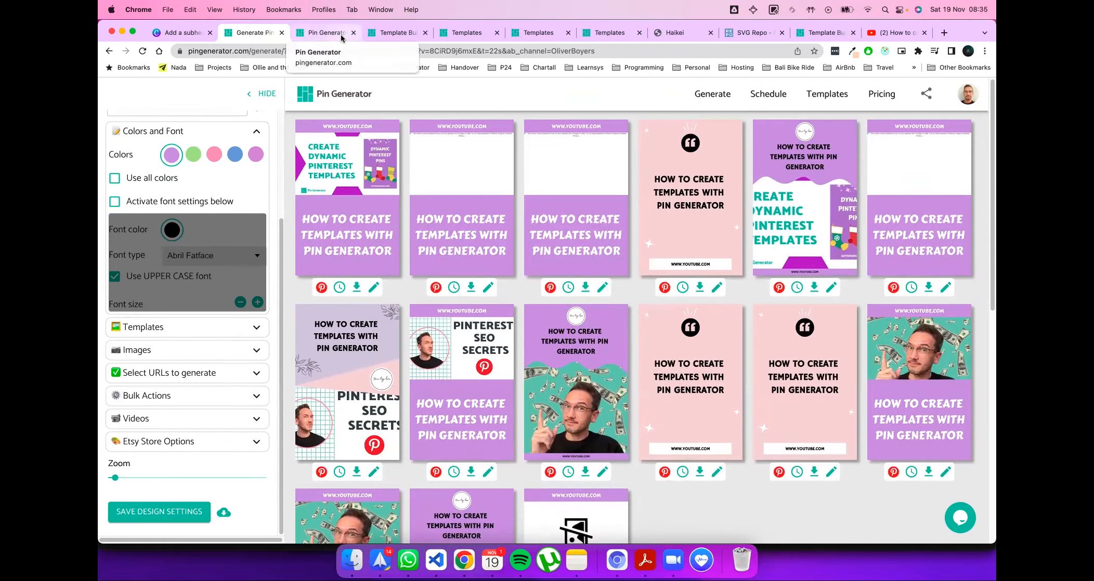
pyautogui.click(377, 34)
pyautogui.click(378, 310)
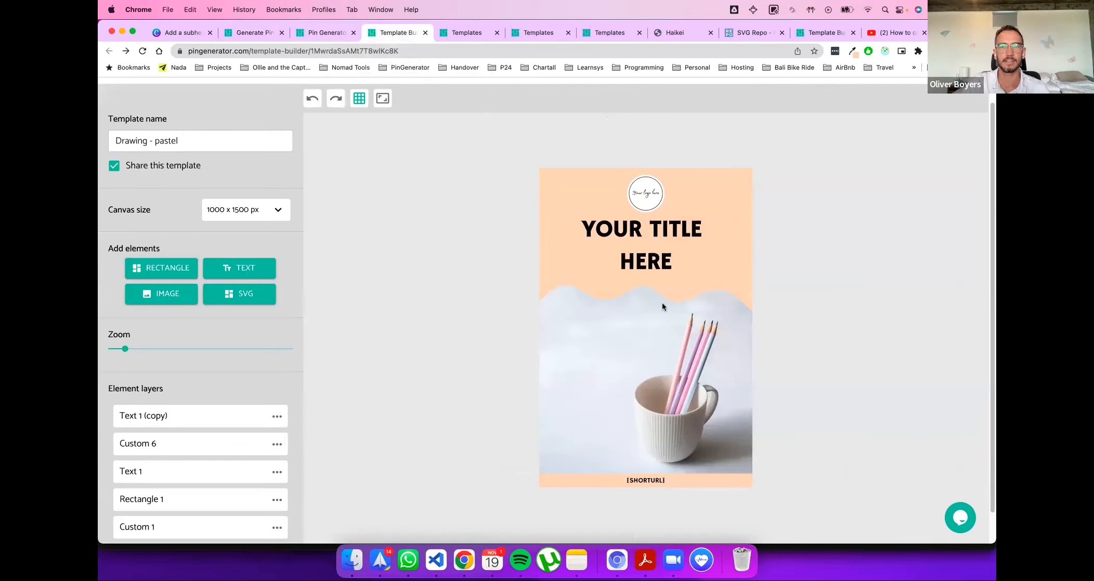
pyautogui.click(654, 231)
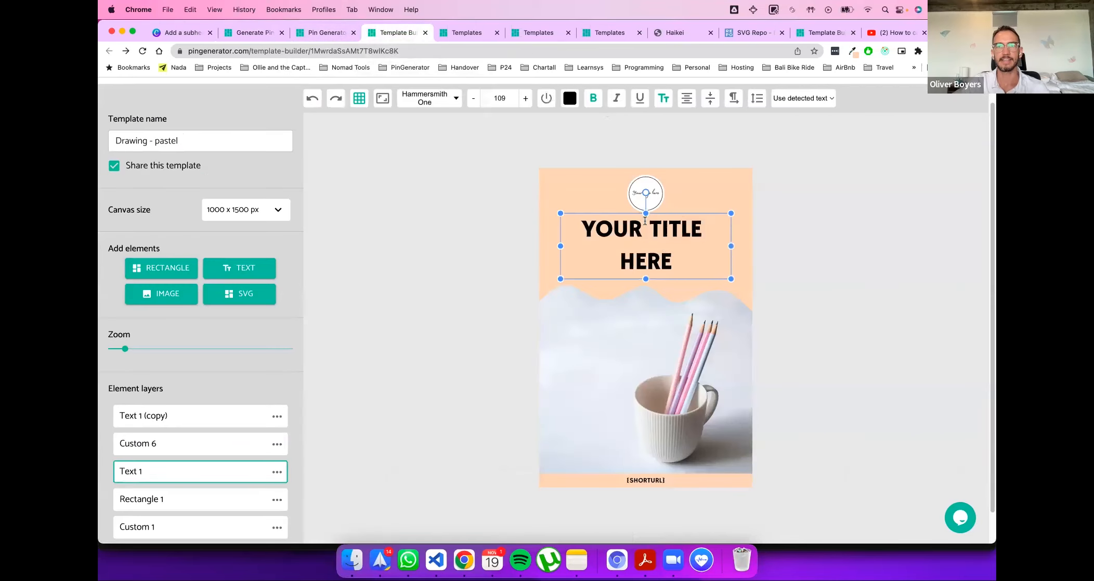
pyautogui.click(570, 98)
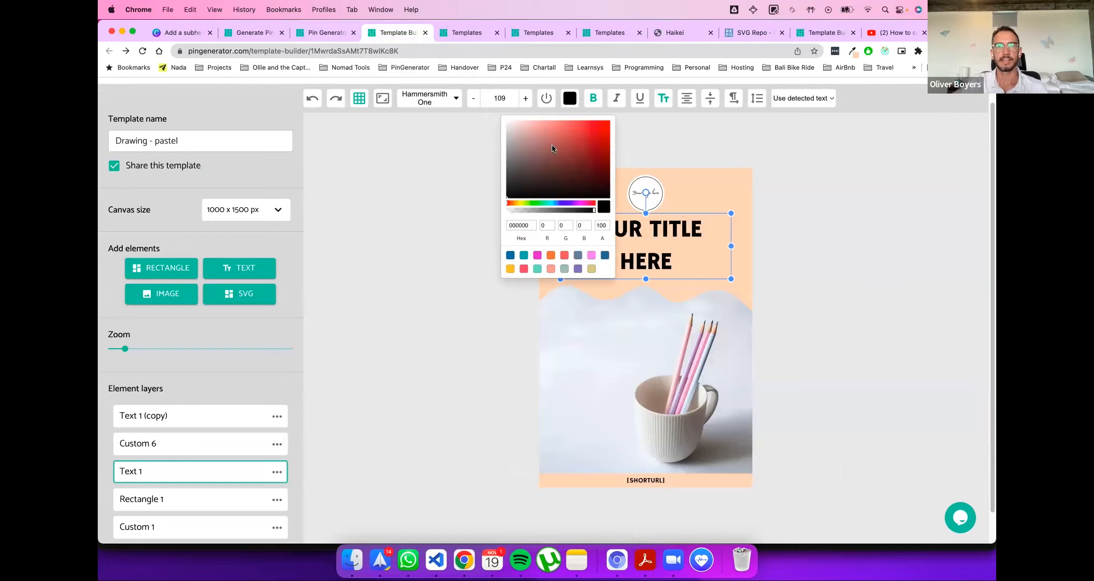
pyautogui.moveTo(552, 149); pyautogui.dragTo(492, 119)
pyautogui.click(445, 186)
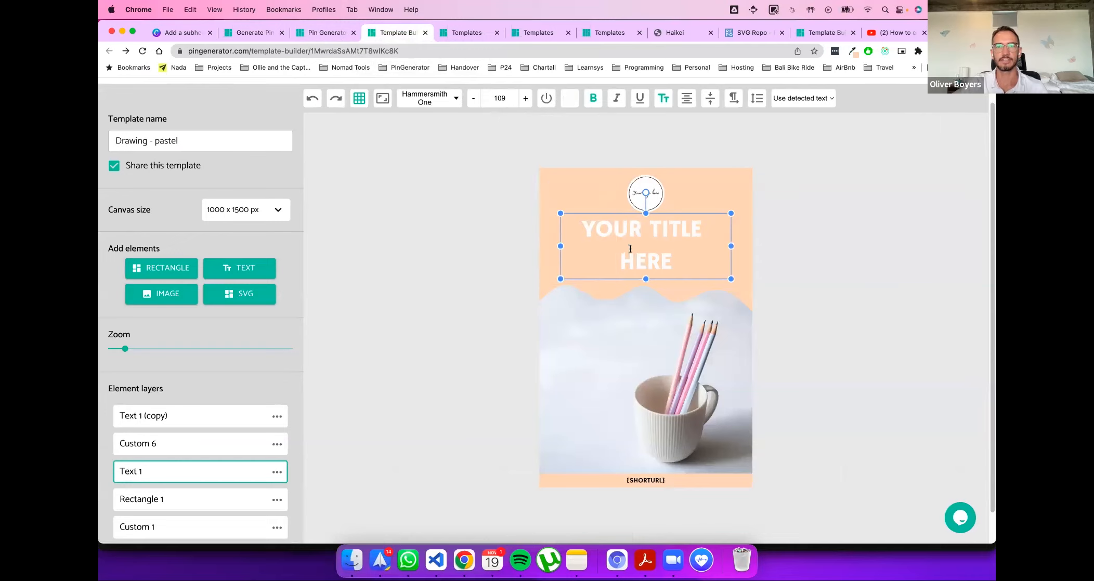
pyautogui.click(778, 207)
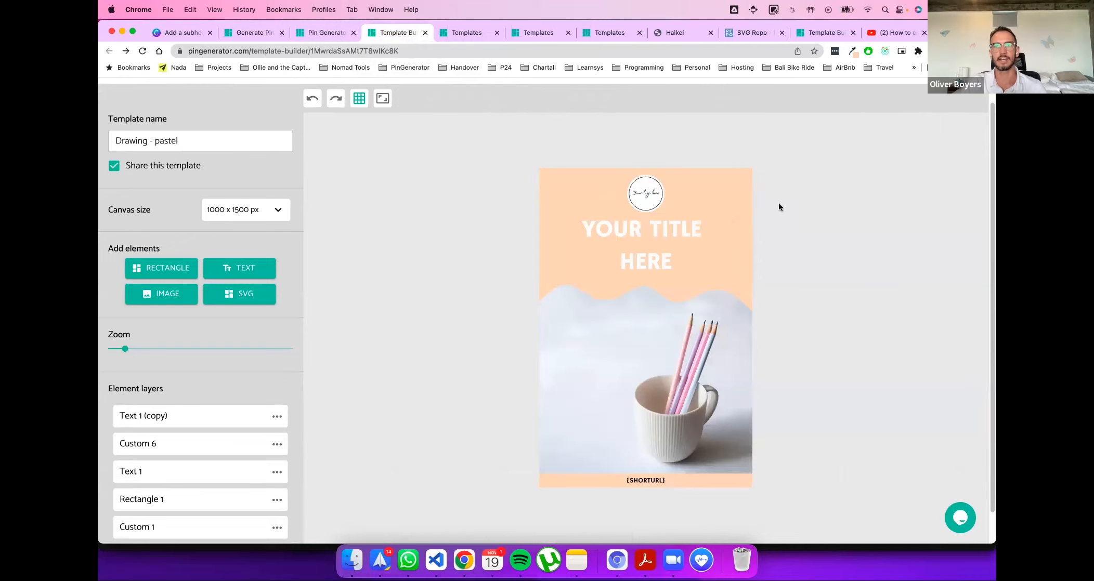
# Step: Set the title text colour to dark grey in the Drawing - pastel template
pyautogui.click(637, 227)
pyautogui.click(570, 98)
pyautogui.click(505, 185)
pyautogui.click(502, 181)
pyautogui.click(747, 214)
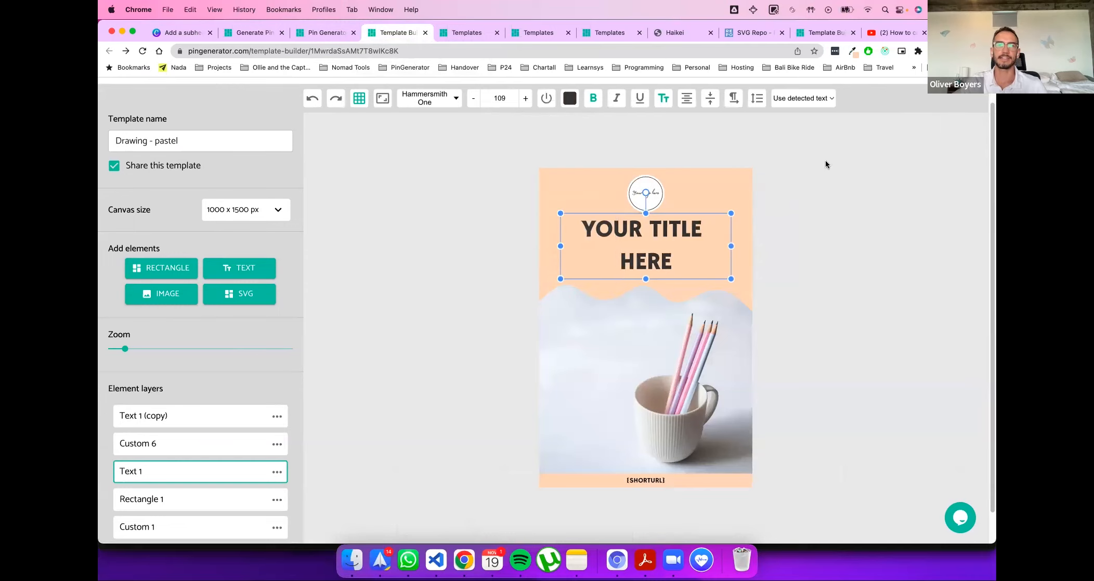
pyautogui.click(824, 160)
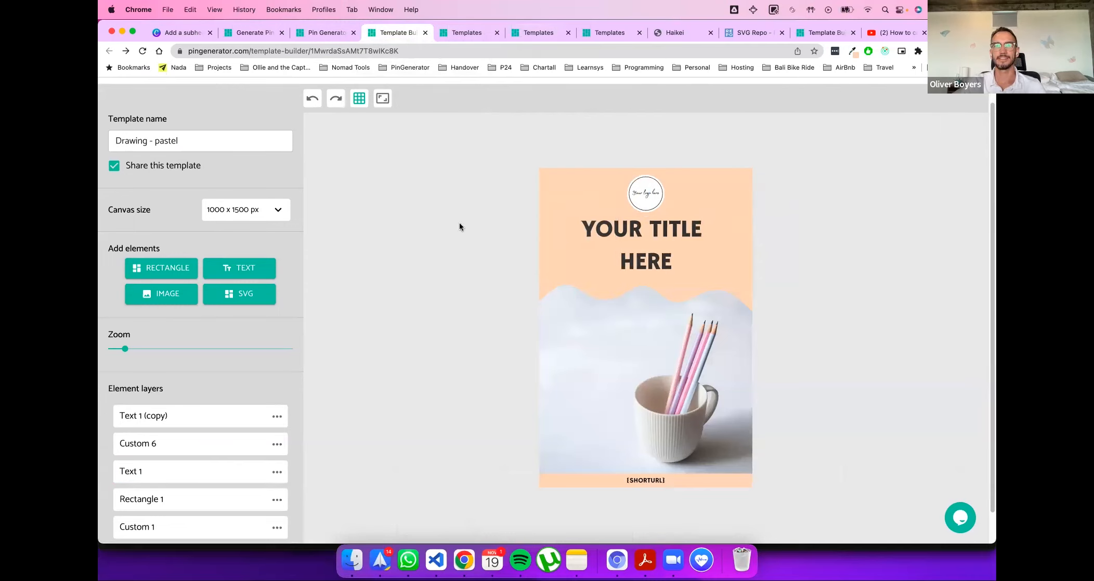
# Step: Enable the dynamic font colour for the title text in the Drawing - pastel template
pyautogui.click(675, 226)
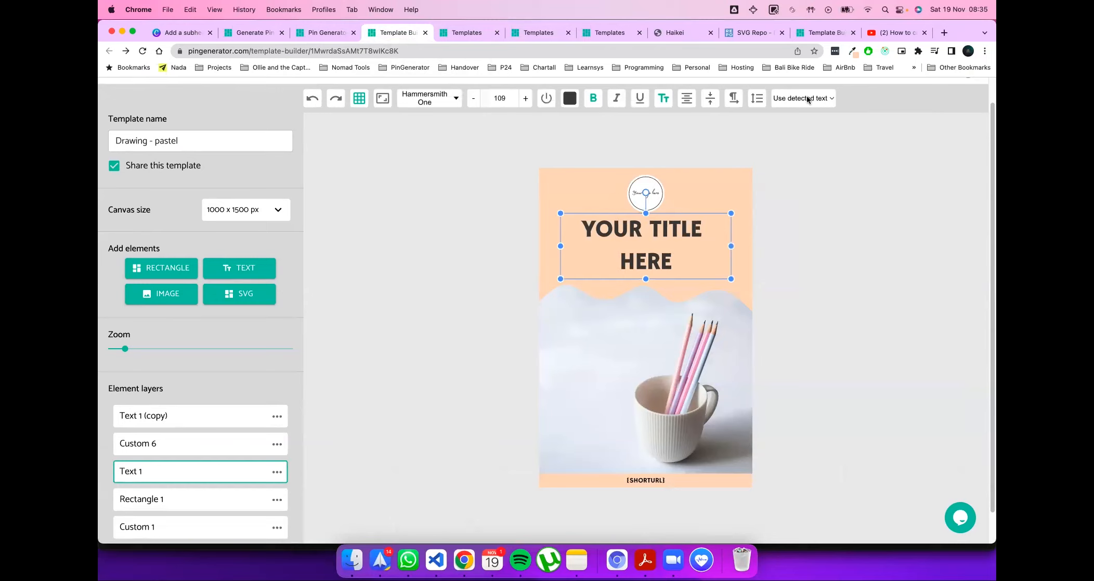
pyautogui.click(823, 245)
pyautogui.click(676, 239)
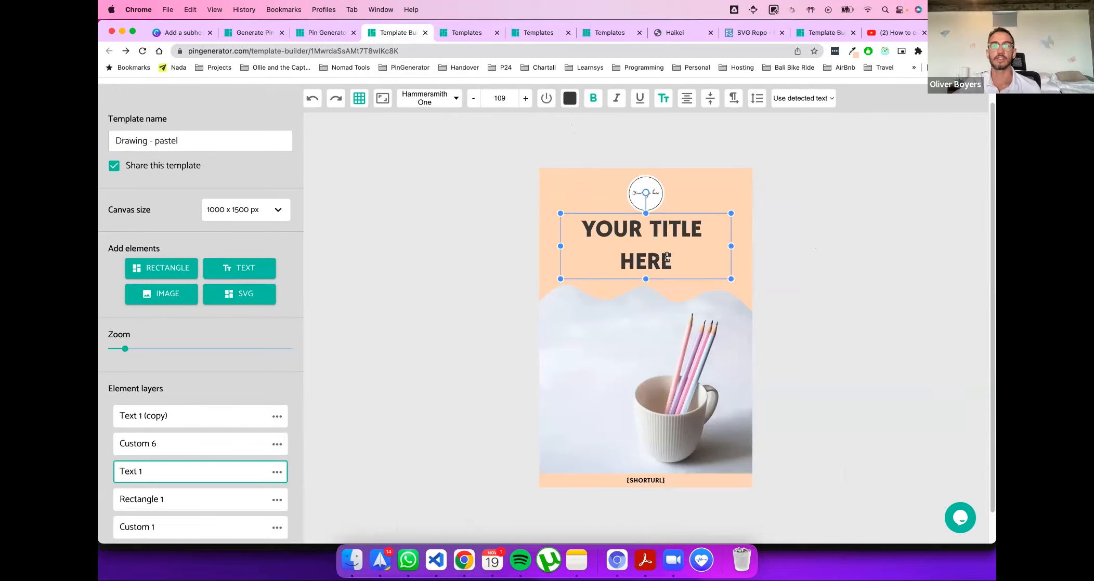
pyautogui.click(773, 228)
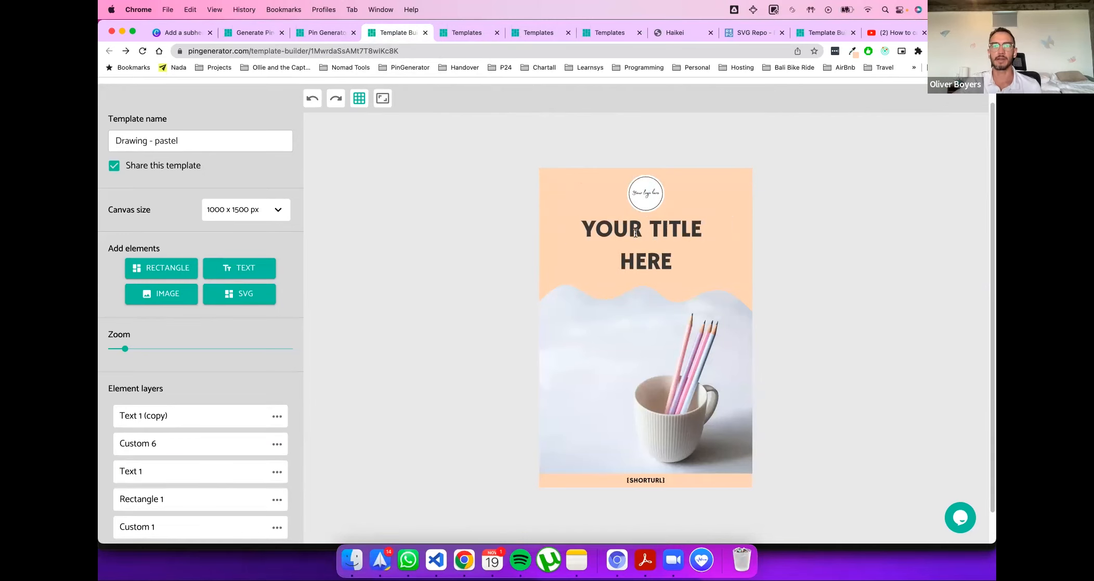
pyautogui.click(635, 234)
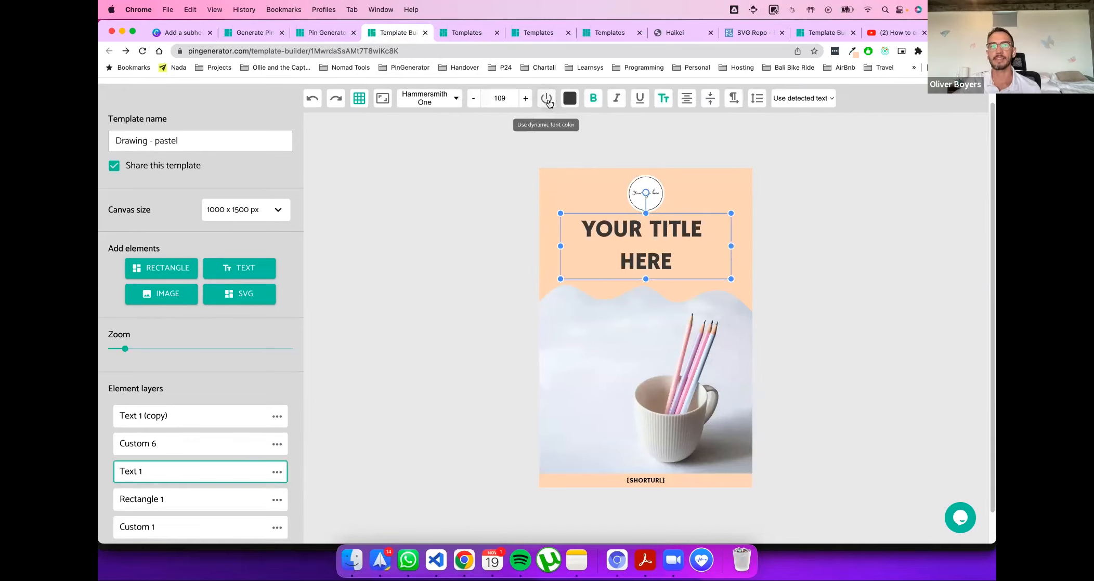
pyautogui.click(548, 100)
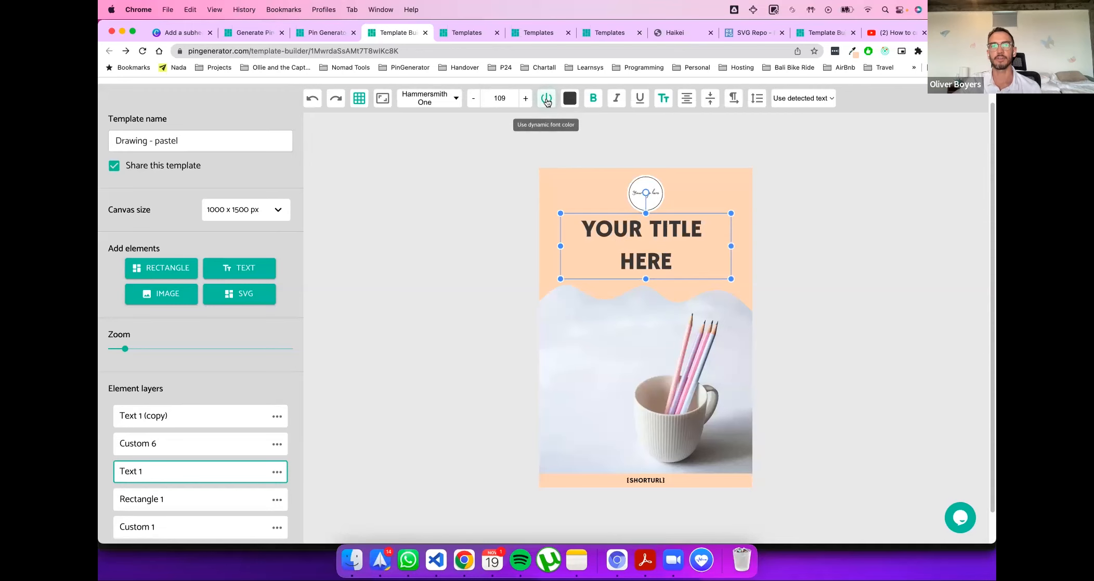
pyautogui.click(452, 117)
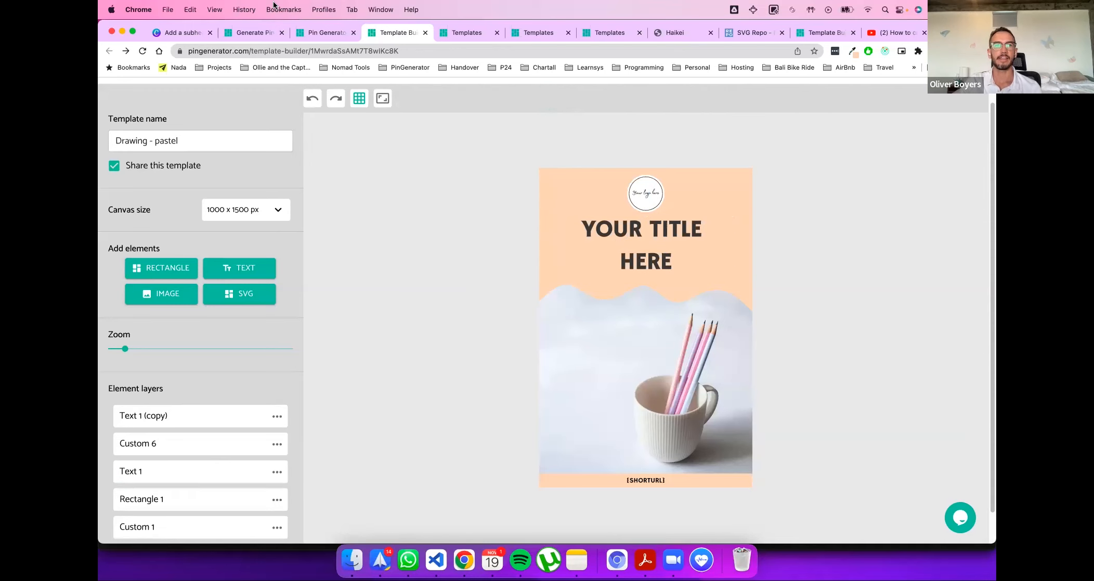
# Step: Return to the pin generation page and refresh the list of your own templates
pyautogui.click(263, 34)
pyautogui.scroll(1, 239, 259)
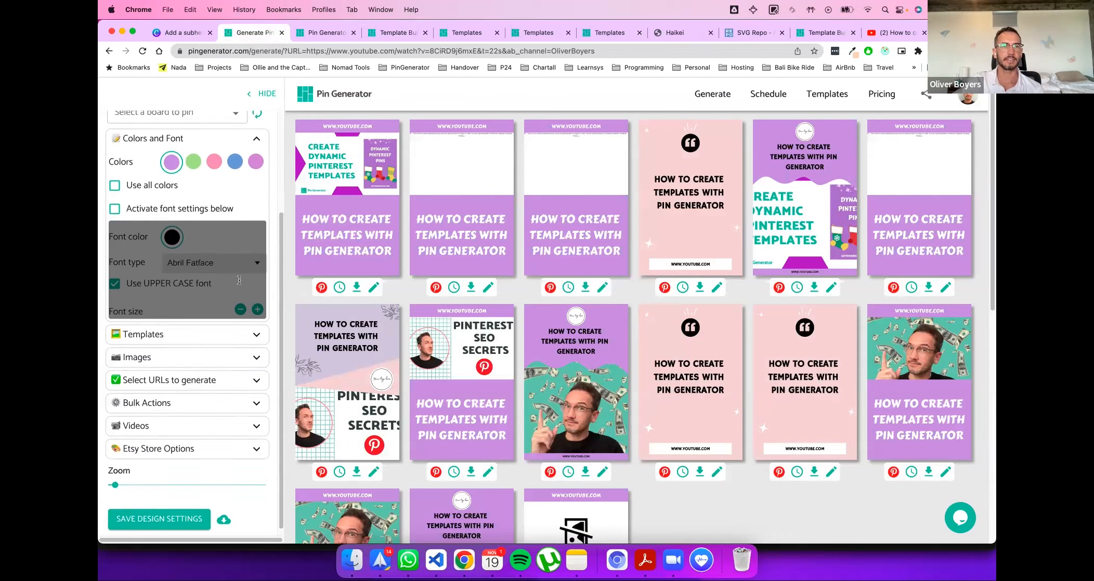
pyautogui.click(233, 349)
pyautogui.click(193, 393)
pyautogui.scroll(-5, 213, 337)
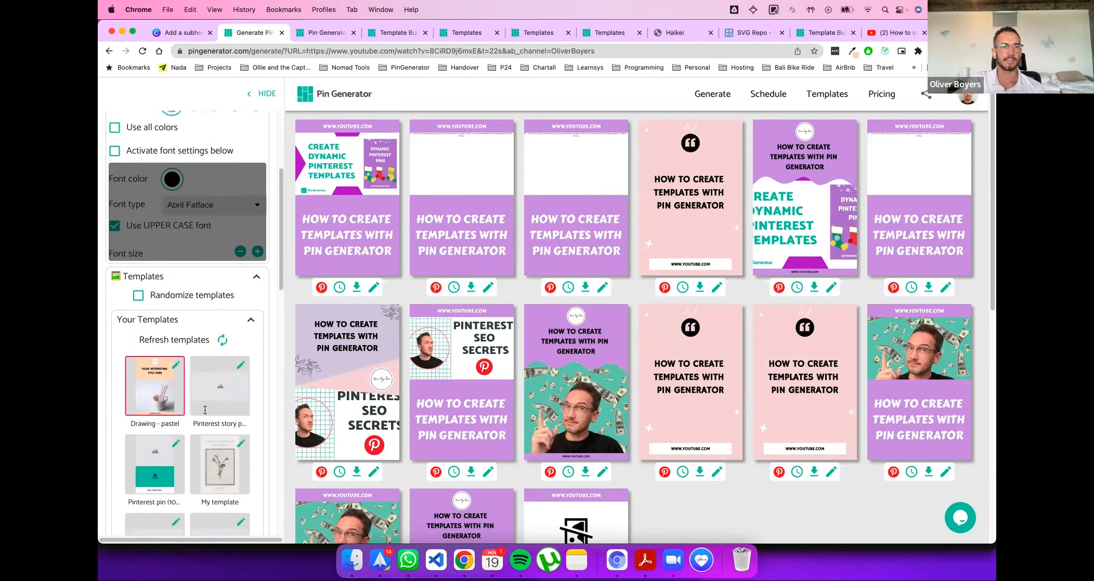
pyautogui.click(221, 288)
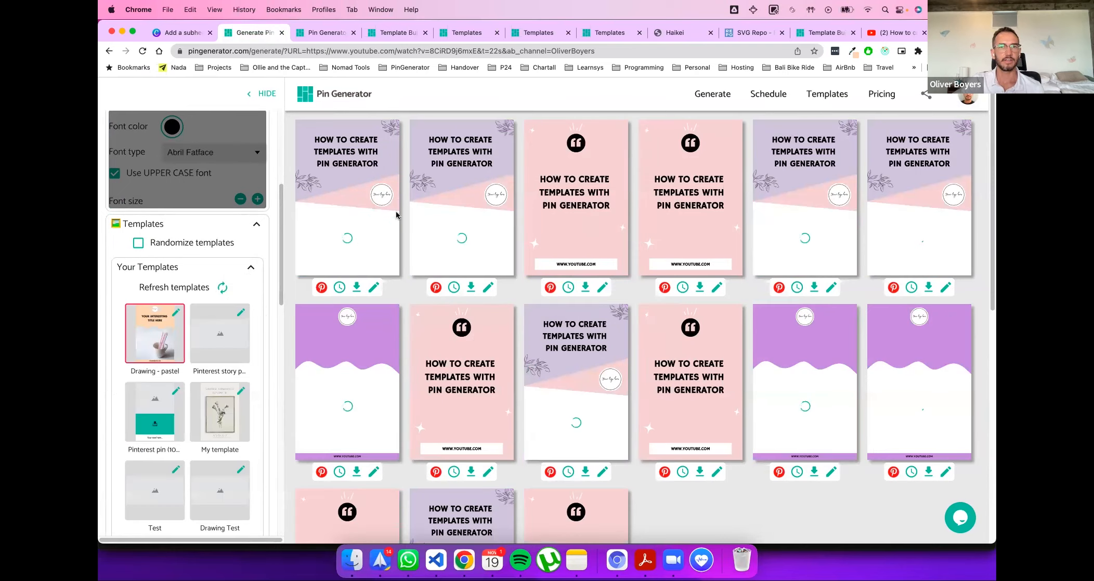
# Step: Deselect the Quote - pastel and Bubbles - pastel templates for the pins and look over the regenerated designs
pyautogui.scroll(-4, 213, 353)
pyautogui.scroll(-6, 212, 349)
pyautogui.click(214, 313)
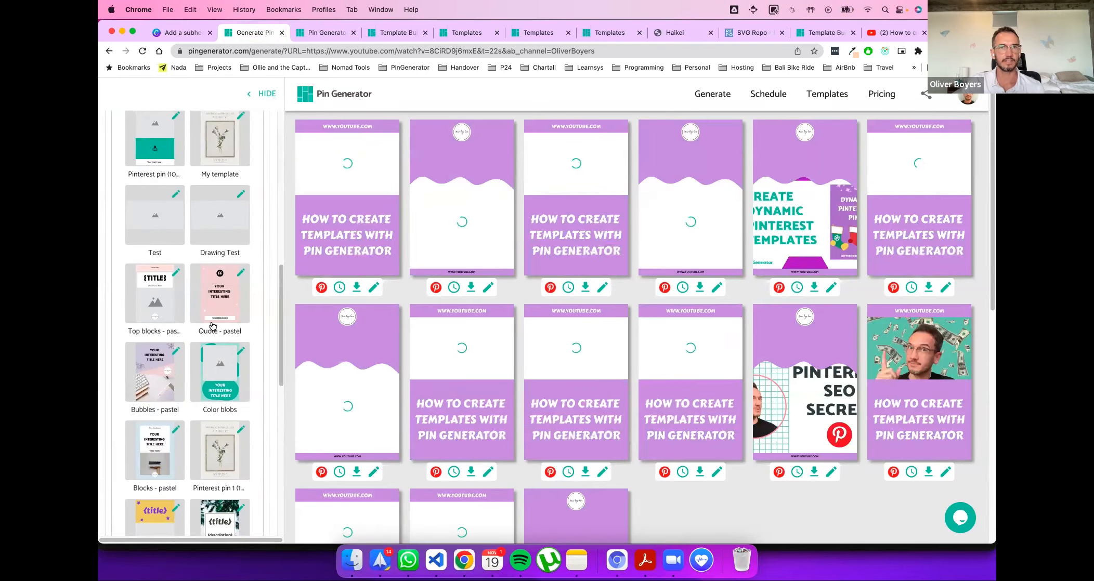
pyautogui.scroll(1, 216, 299)
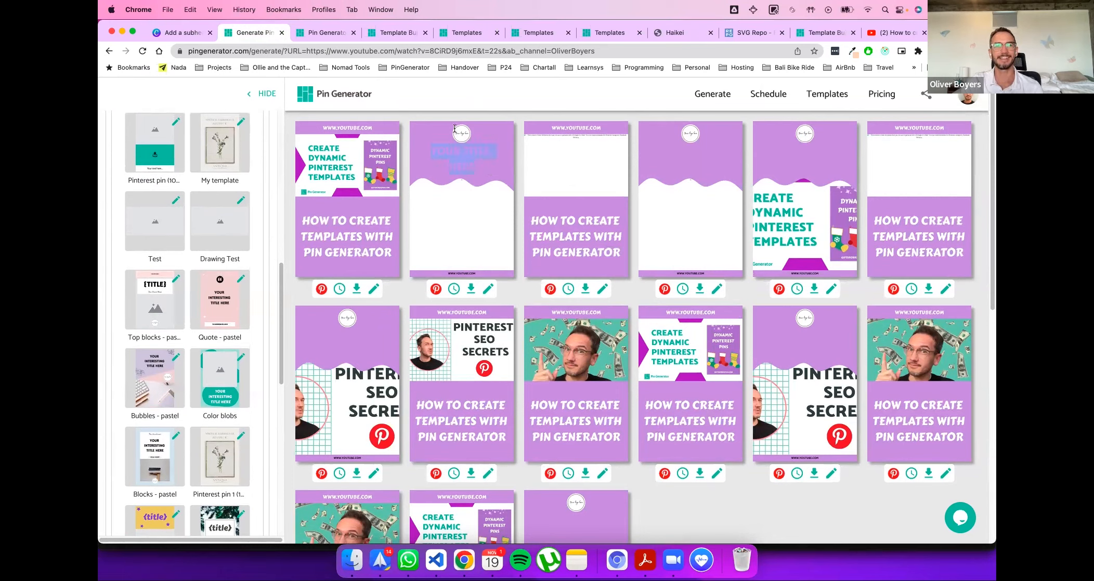
pyautogui.scroll(5, 257, 305)
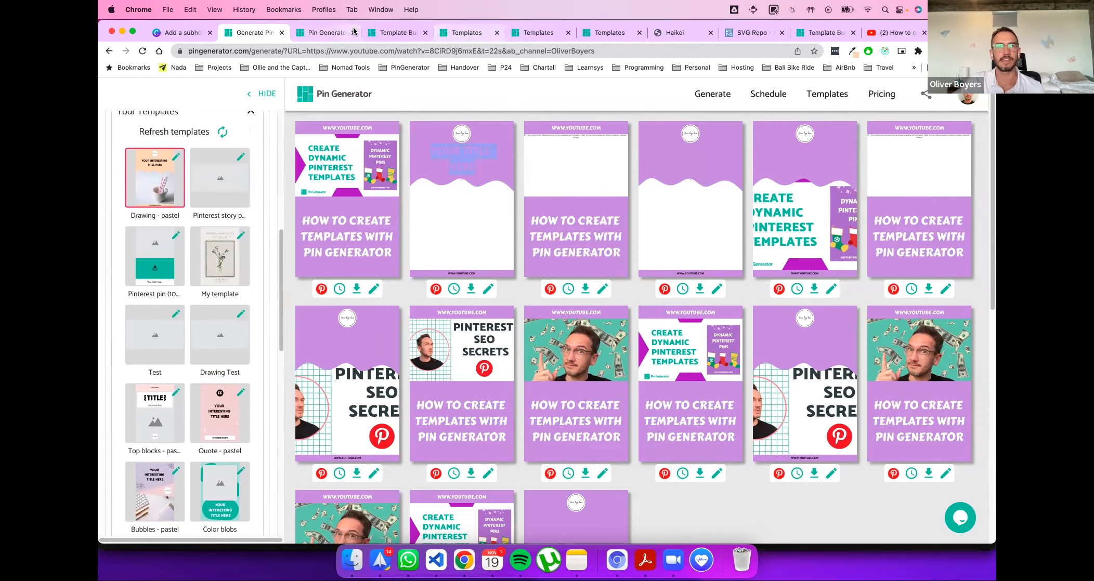
# Step: Return to the Drawing - pastel template builder and delete the Image 1 layer with the pencil cup photo
pyautogui.click(383, 33)
pyautogui.click(325, 34)
pyautogui.click(378, 34)
pyautogui.click(698, 384)
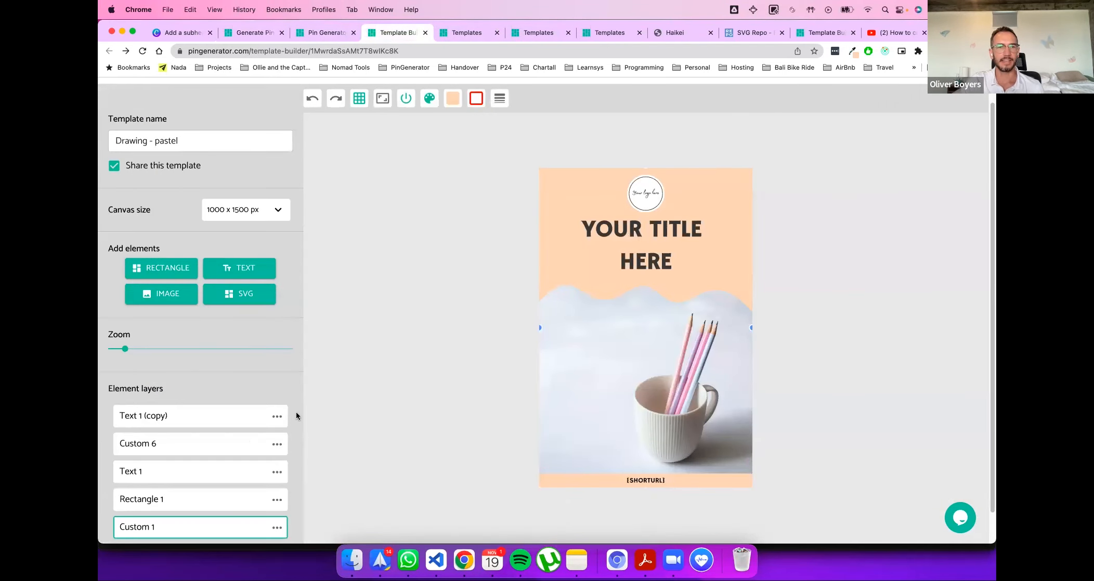
pyautogui.scroll(-1, 295, 415)
pyautogui.click(280, 494)
pyautogui.click(290, 520)
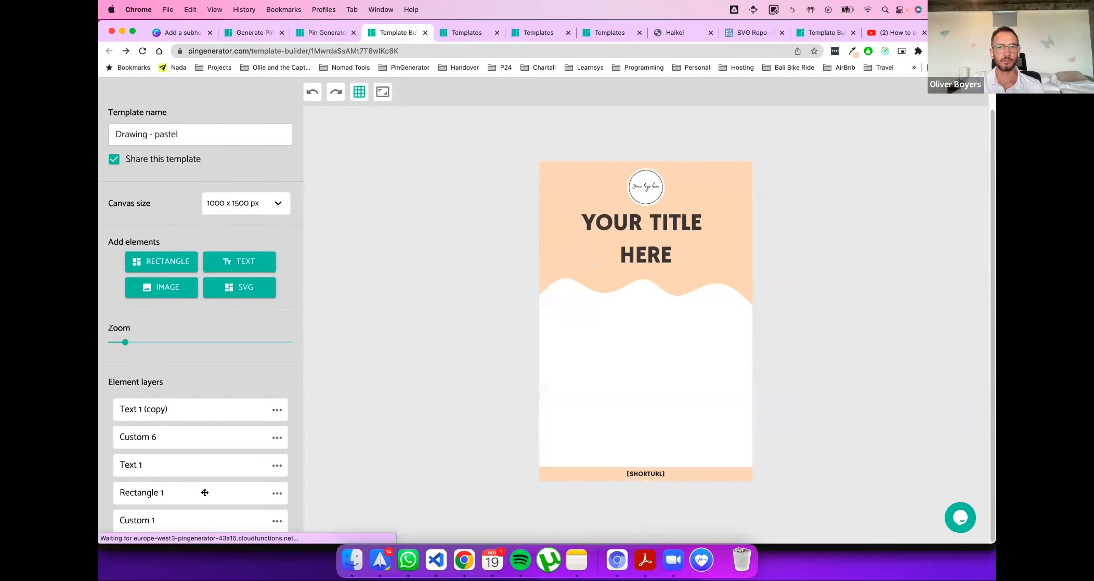
# Step: Move the title text of the Drawing - pastel template down into the white area below the wave
pyautogui.click(645, 270)
pyautogui.moveTo(645, 271); pyautogui.dragTo(642, 399)
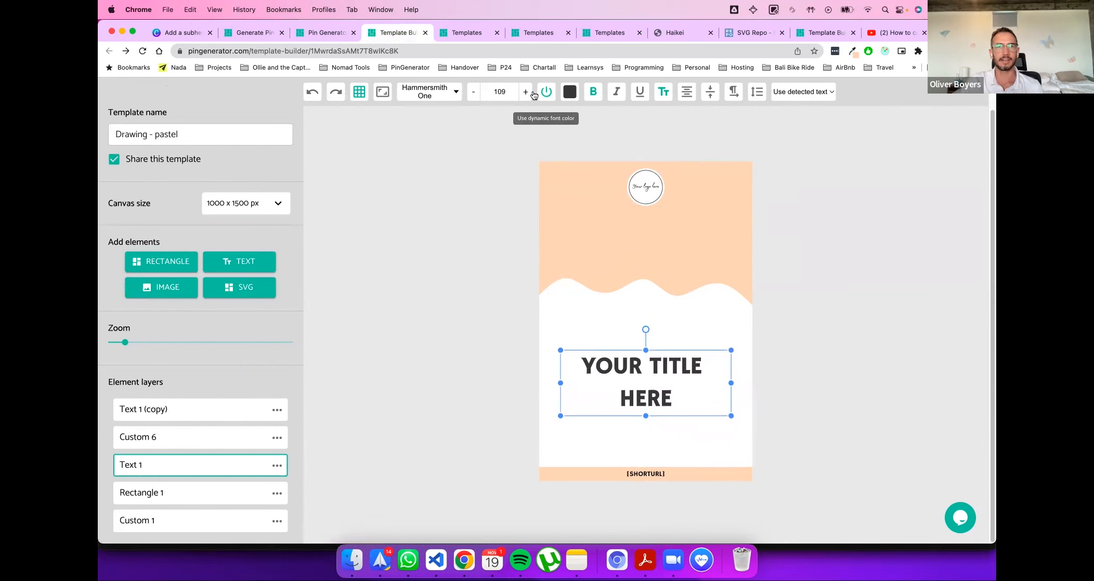
pyautogui.click(255, 39)
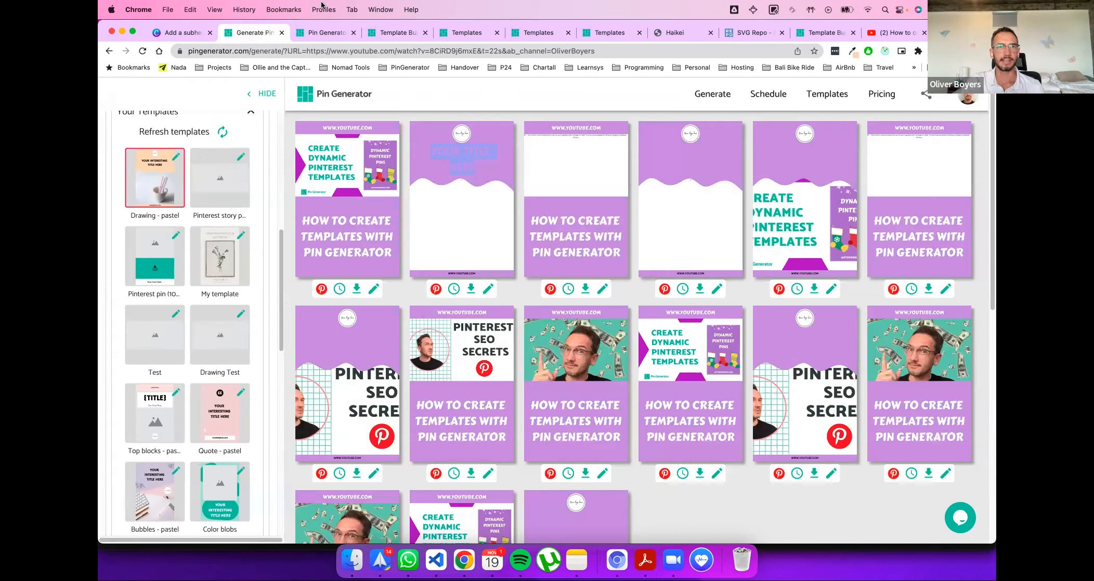
pyautogui.click(326, 32)
pyautogui.click(396, 33)
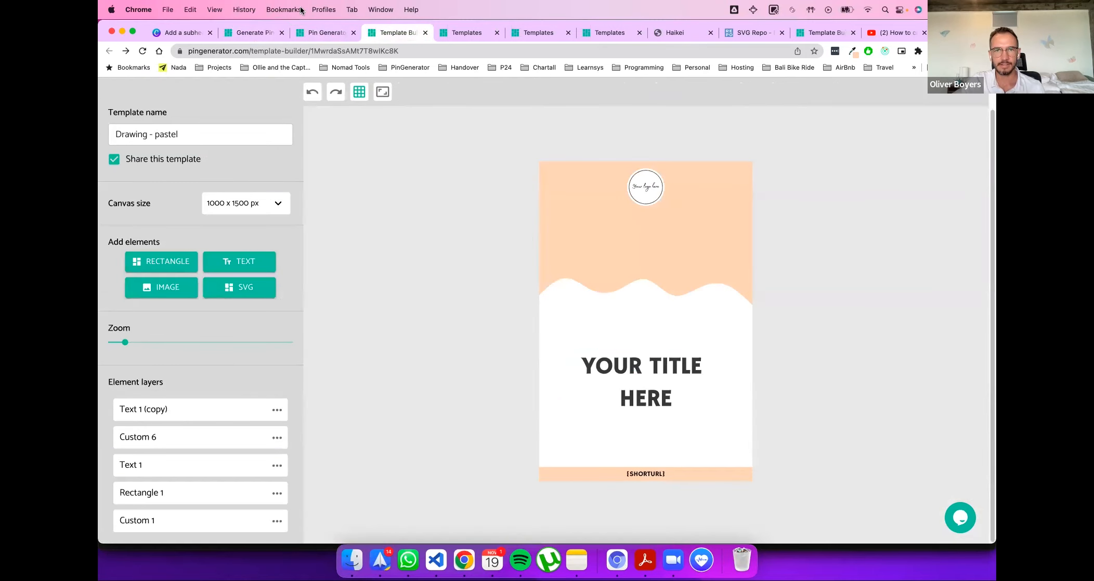
# Step: Go to the pin generation page, refresh your templates and look over the title placement on the regenerated pins
pyautogui.click(254, 32)
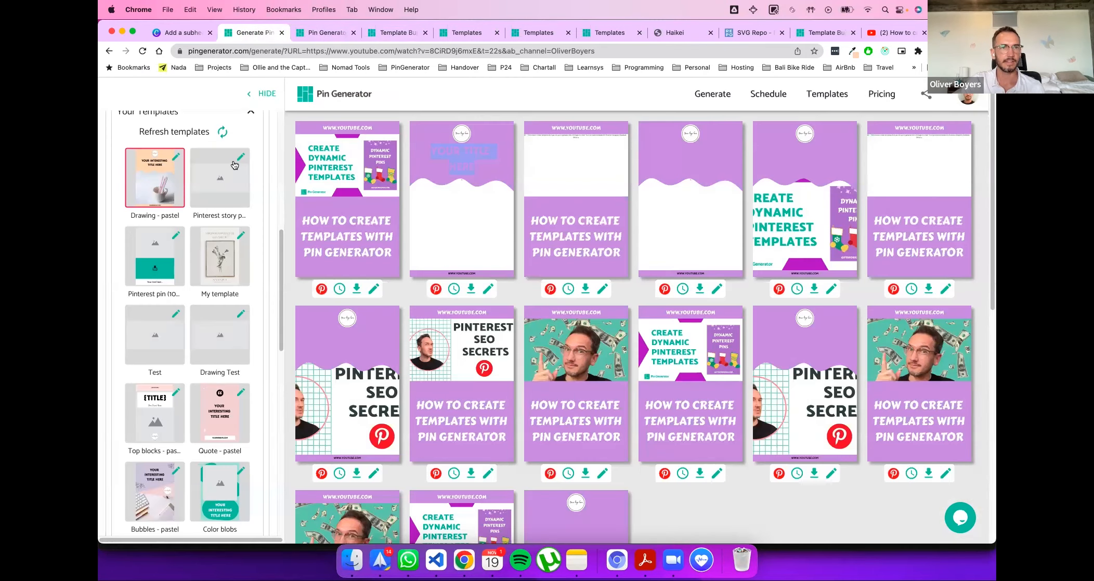
pyautogui.click(222, 133)
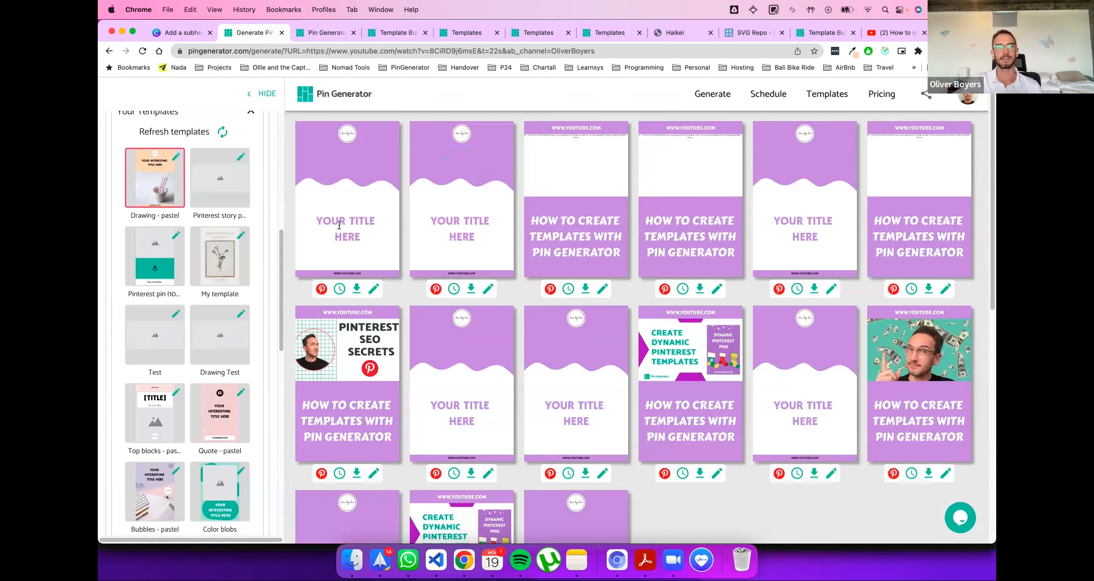
pyautogui.tripleClick(339, 225)
pyautogui.moveTo(315, 221); pyautogui.dragTo(365, 230)
pyautogui.click(404, 141)
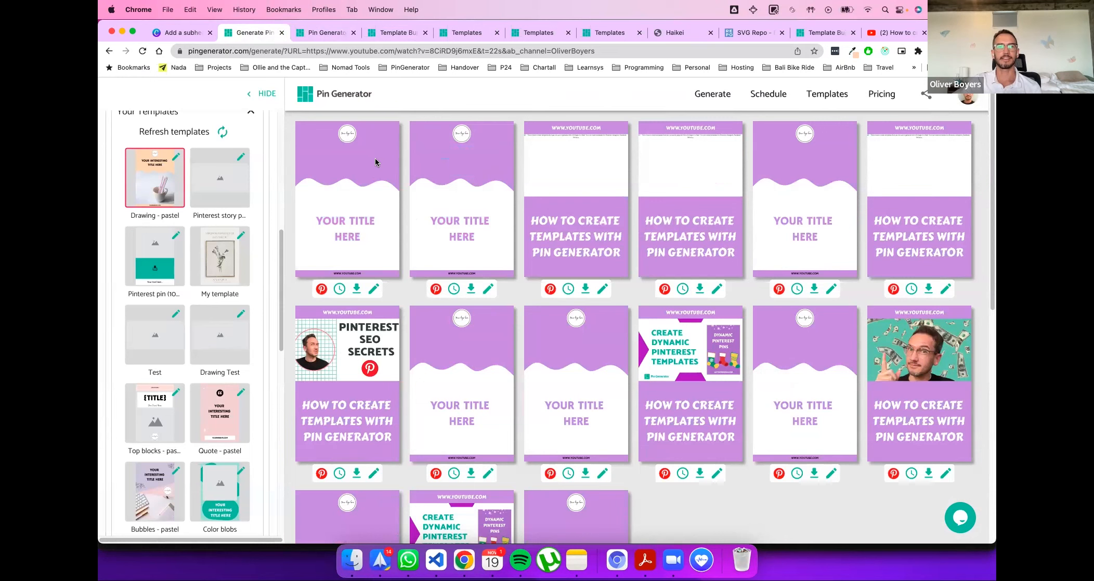
# Step: Preview the pins in the green and pink palette colours and set them back to the first purple
pyautogui.scroll(5, 216, 291)
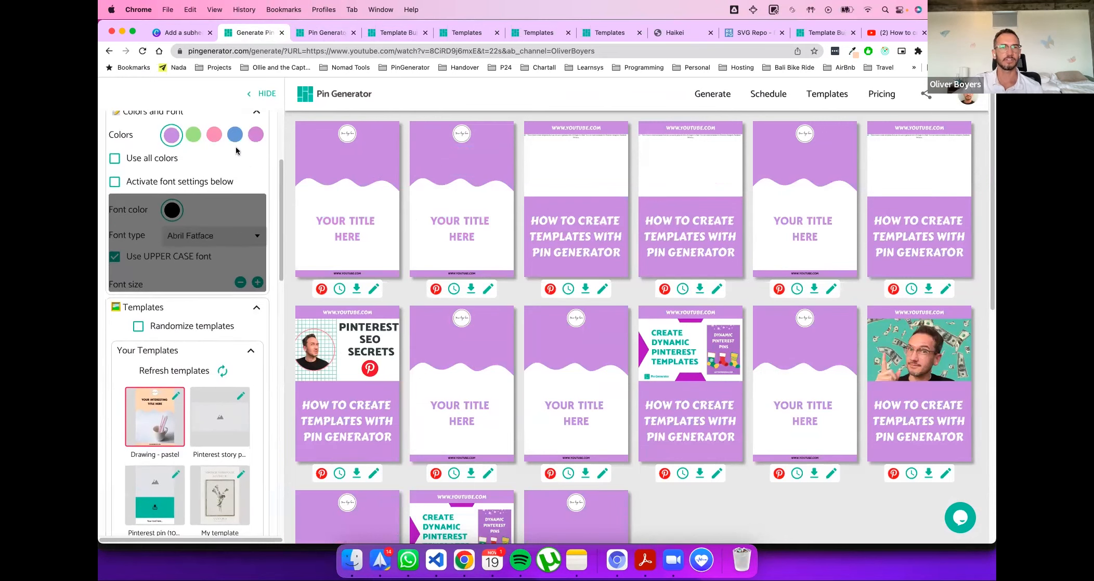
pyautogui.click(192, 137)
pyautogui.click(212, 137)
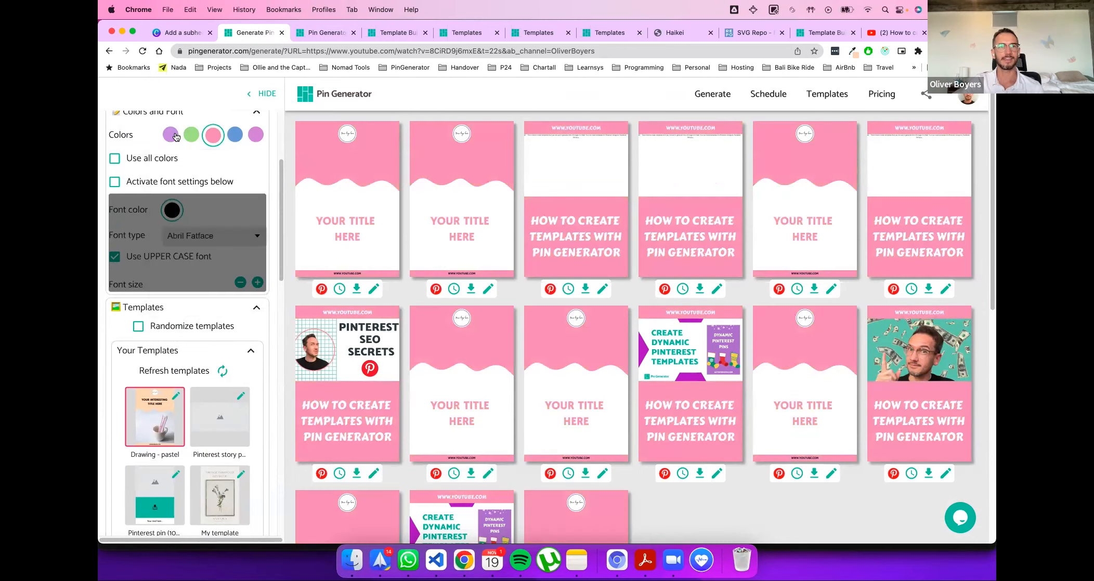
pyautogui.click(170, 136)
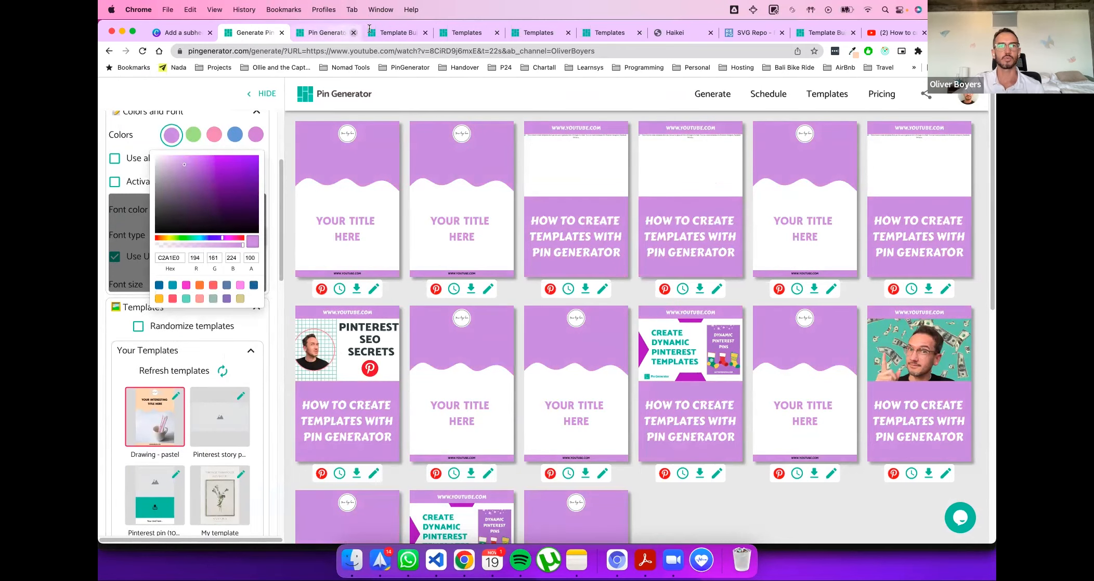
# Step: In the Drawing - pastel builder, move the title text back up onto the peach area and link it to the detected {TITLE}
pyautogui.click(387, 33)
pyautogui.click(663, 370)
pyautogui.moveTo(663, 370); pyautogui.dragTo(646, 230)
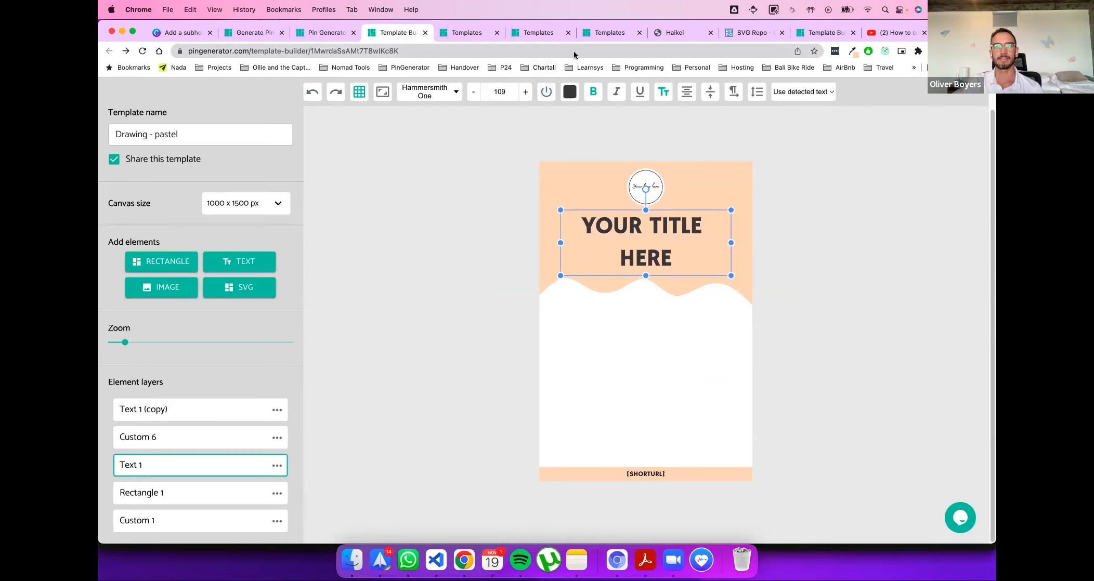
pyautogui.click(798, 93)
pyautogui.click(801, 104)
pyautogui.moveTo(643, 234); pyautogui.dragTo(643, 234)
pyautogui.click(840, 224)
# Step: Return to the pin generation page, close the colour picker and refresh your templates to regenerate the pins
pyautogui.click(274, 32)
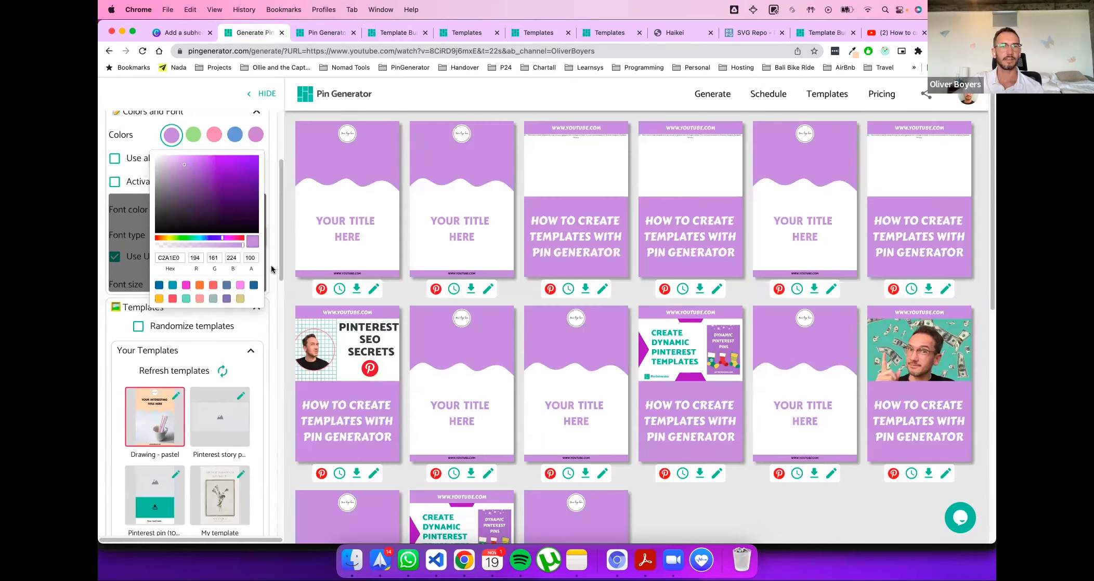
pyautogui.click(270, 265)
pyautogui.click(222, 371)
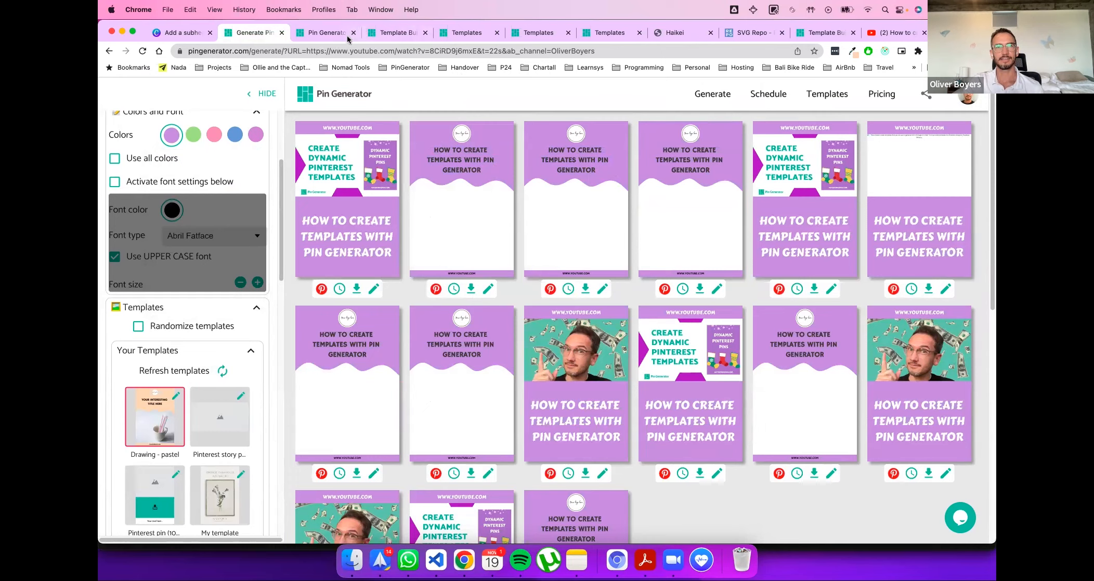
# Step: In the template builder, add an image element filling the full canvas width between the title and the short URL bar
pyautogui.click(327, 32)
pyautogui.click(396, 34)
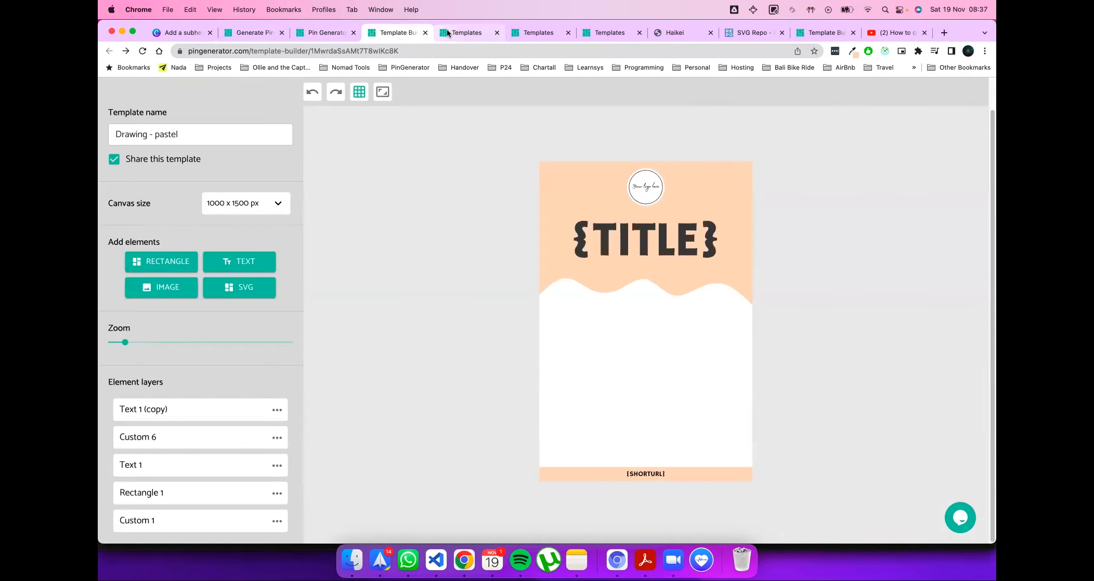
pyautogui.click(143, 291)
pyautogui.moveTo(575, 200); pyautogui.dragTo(754, 465)
pyautogui.click(784, 356)
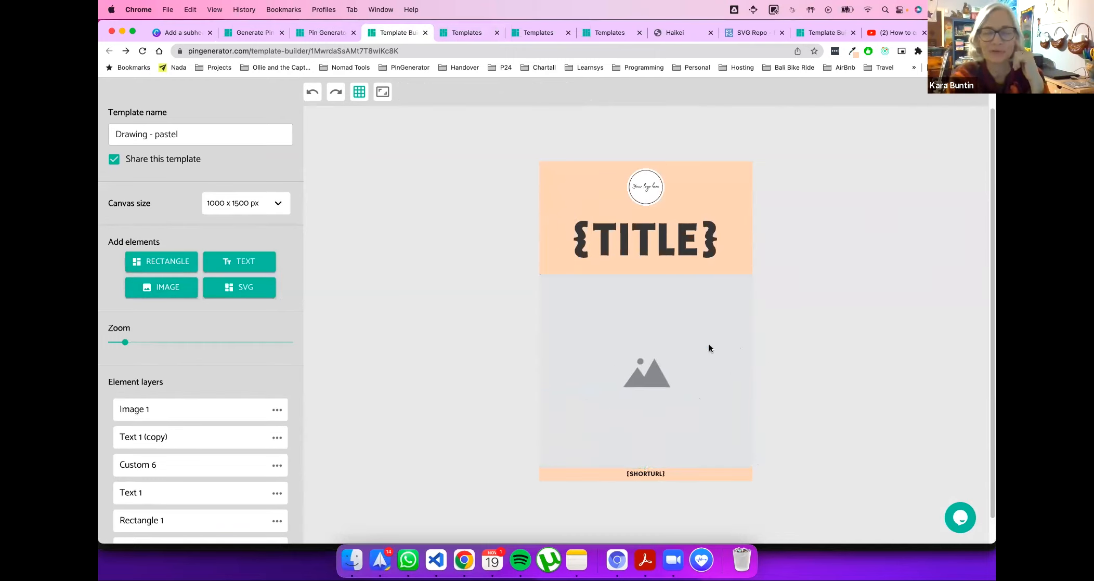
# Step: Send the Image 1 layer to the very back of the layer order, behind Custom 1
pyautogui.click(694, 351)
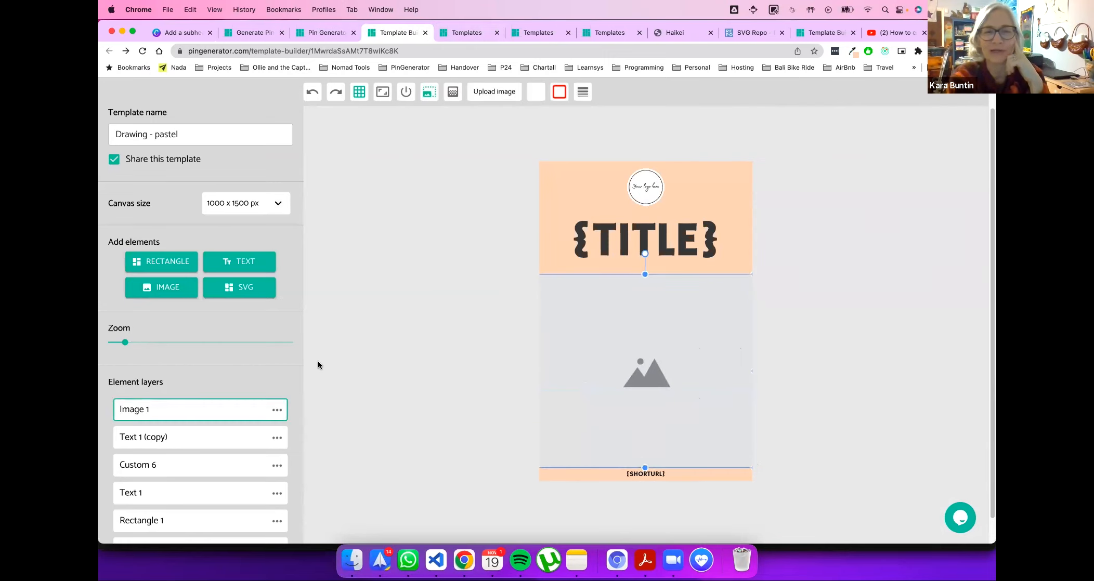
pyautogui.scroll(-1, 222, 384)
pyautogui.moveTo(213, 381); pyautogui.dragTo(220, 527)
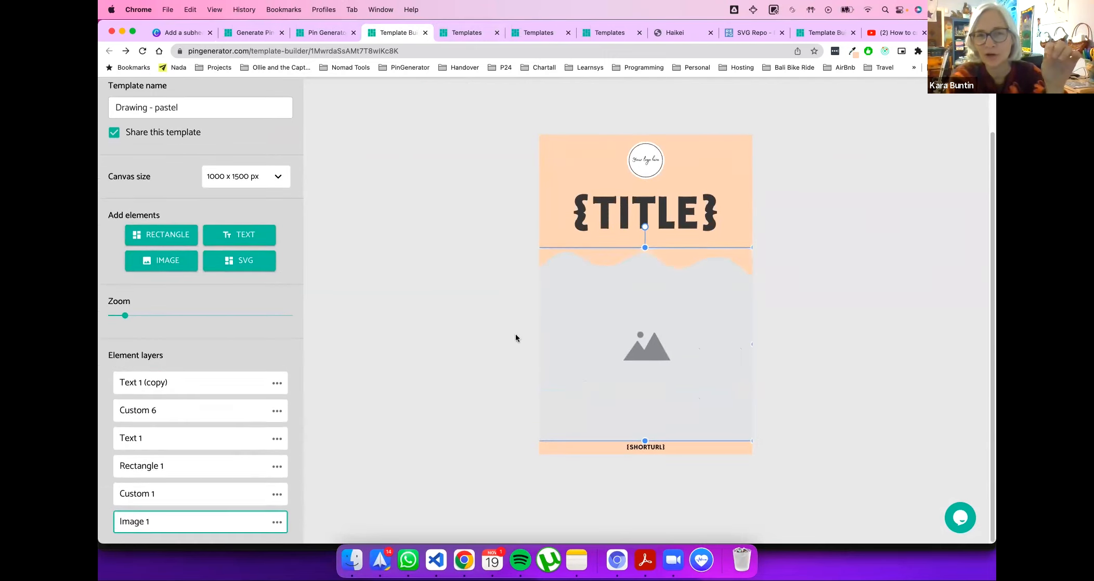
# Step: Set the pencil cup photo from the media library as the picture in the Image 1 element
pyautogui.scroll(1, 505, 159)
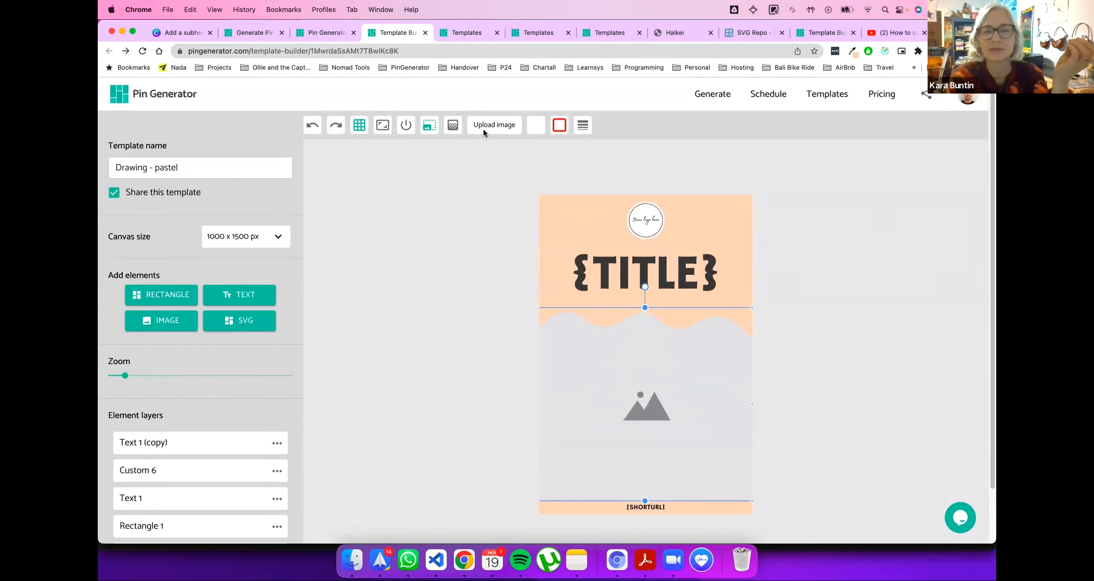
pyautogui.click(459, 132)
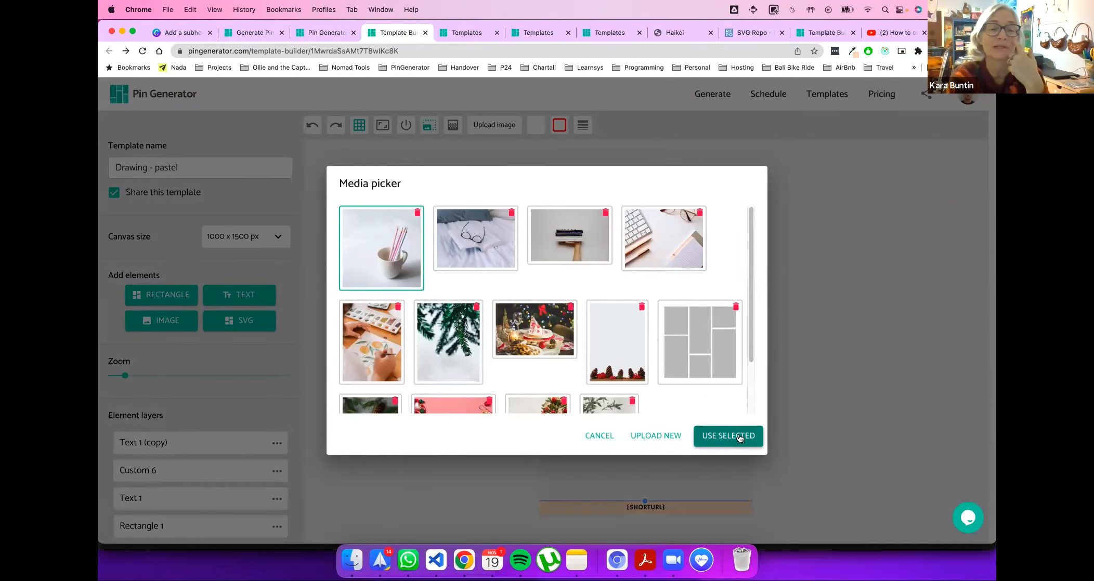
pyautogui.click(739, 438)
pyautogui.scroll(-2, 798, 317)
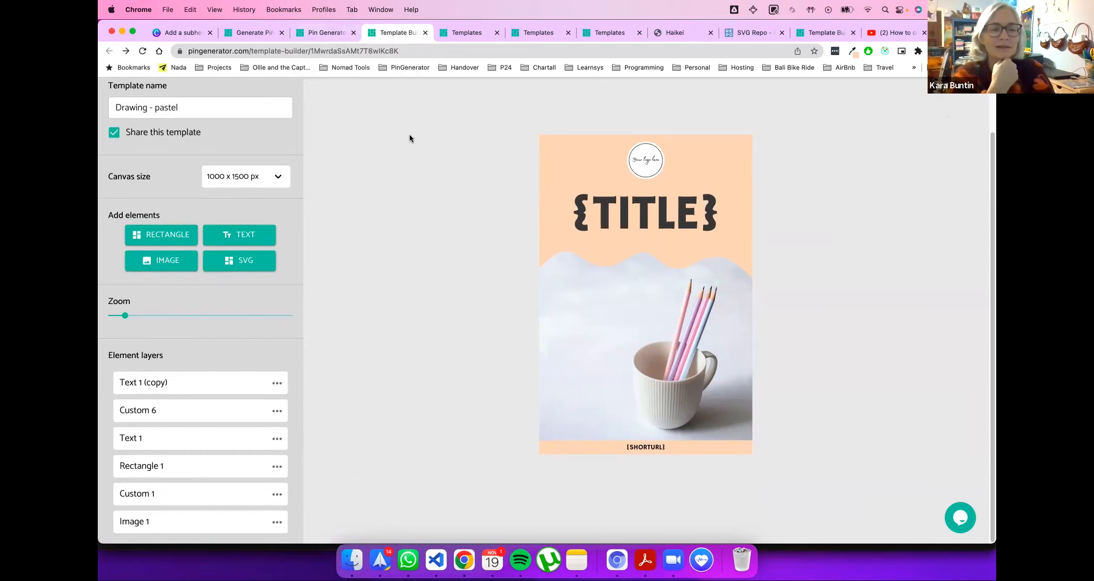
pyautogui.click(315, 33)
pyautogui.click(410, 33)
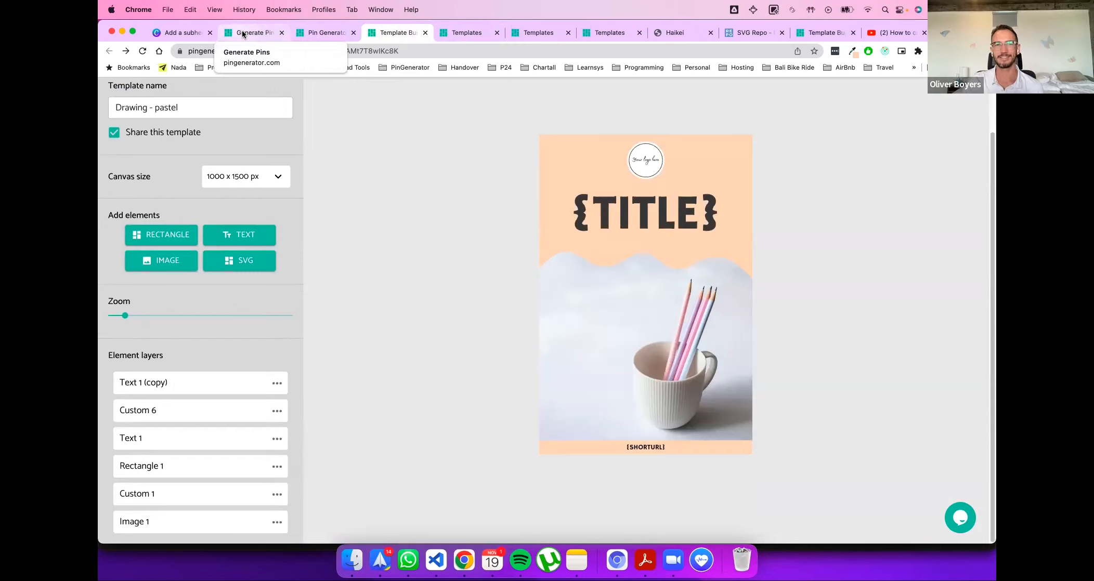
pyautogui.scroll(1, 353, 232)
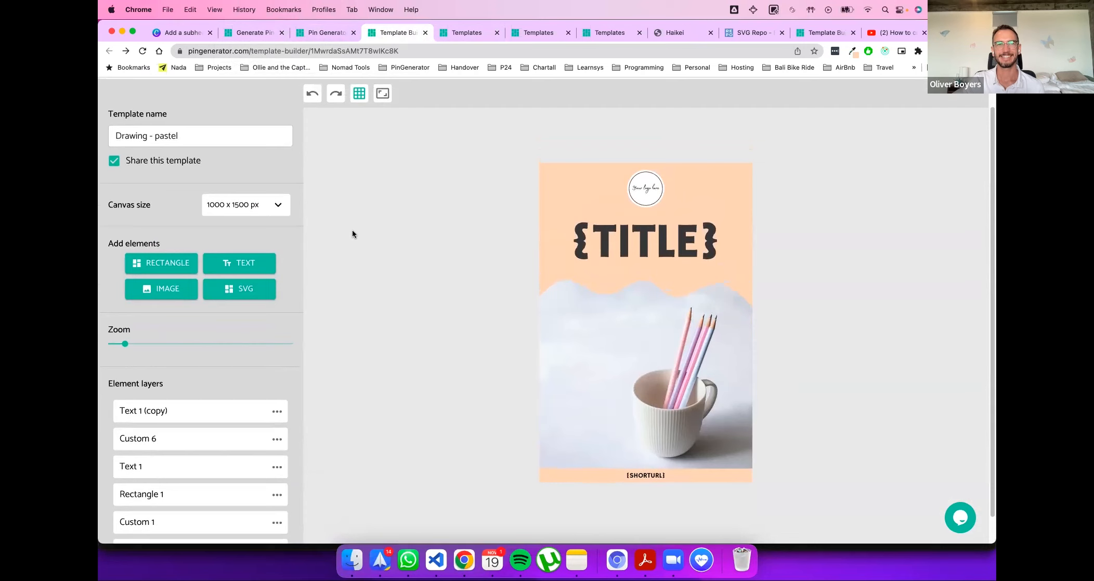
pyautogui.scroll(-1, 351, 235)
pyautogui.scroll(1, 297, 311)
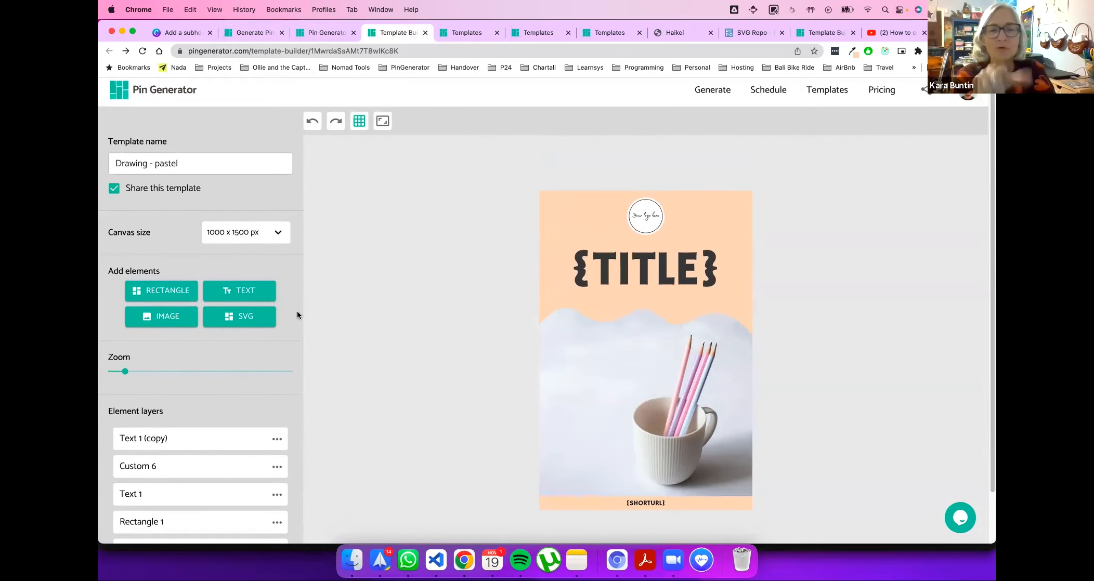
pyautogui.scroll(-1, 313, 316)
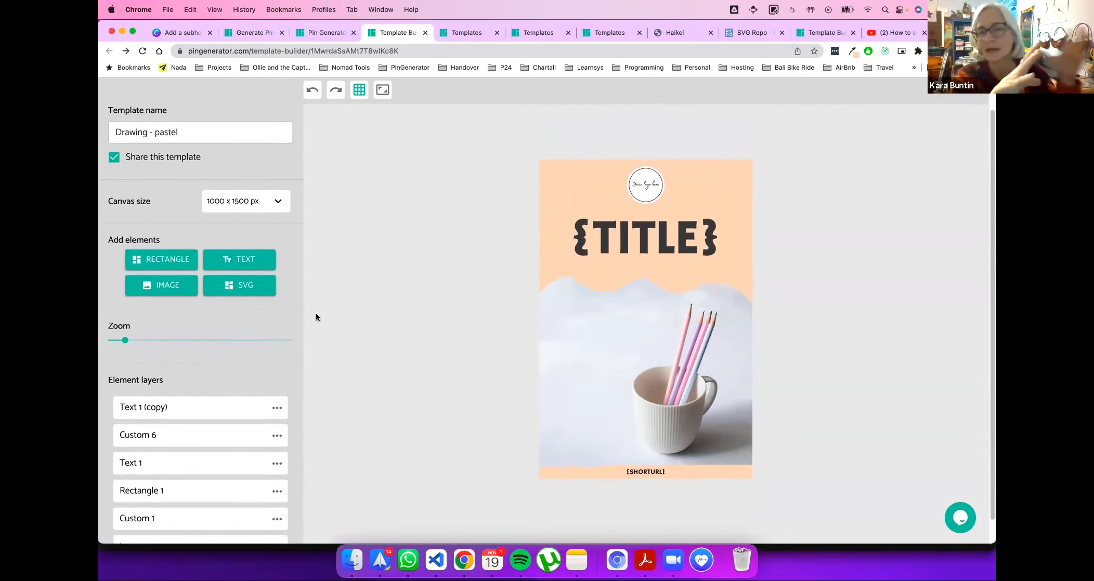
# Step: Add a rectangle covering most of the canvas and make its custom fill colour transparent
pyautogui.click(178, 260)
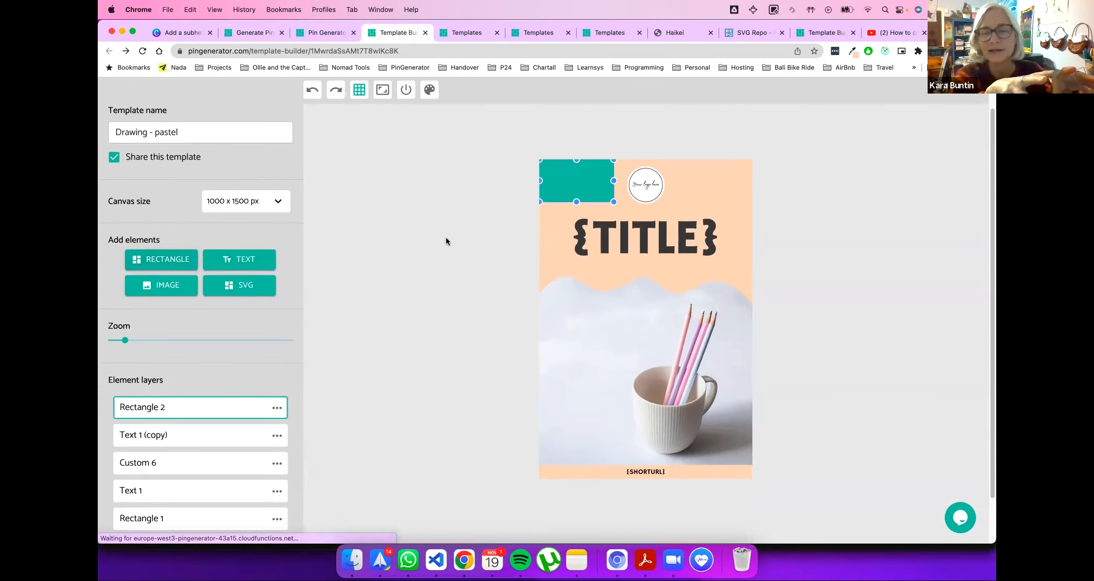
pyautogui.moveTo(623, 214); pyautogui.dragTo(740, 452)
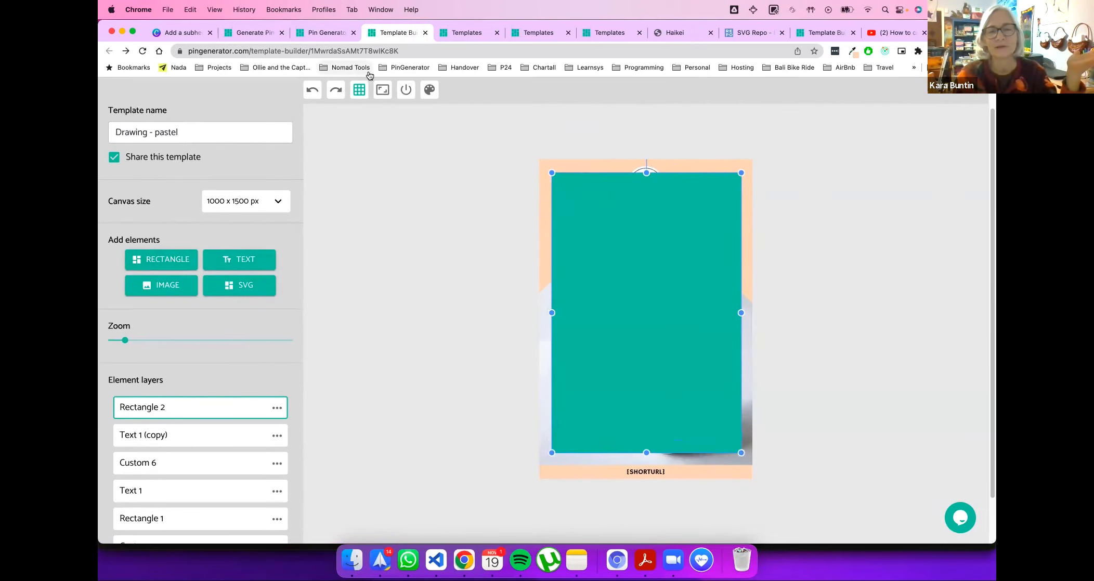
pyautogui.click(429, 90)
pyautogui.click(453, 90)
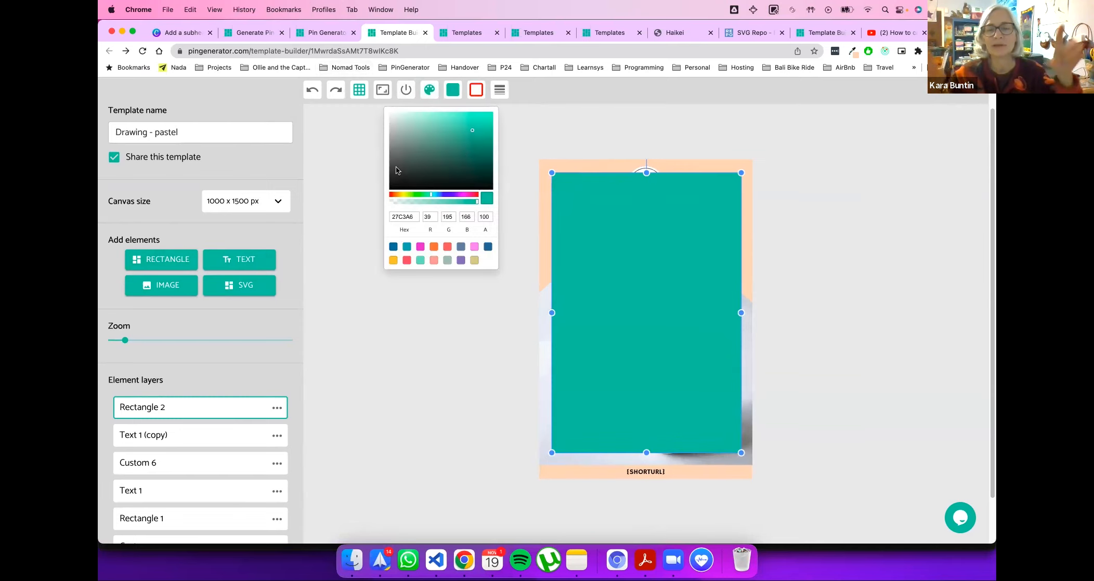
pyautogui.moveTo(474, 202); pyautogui.dragTo(391, 212)
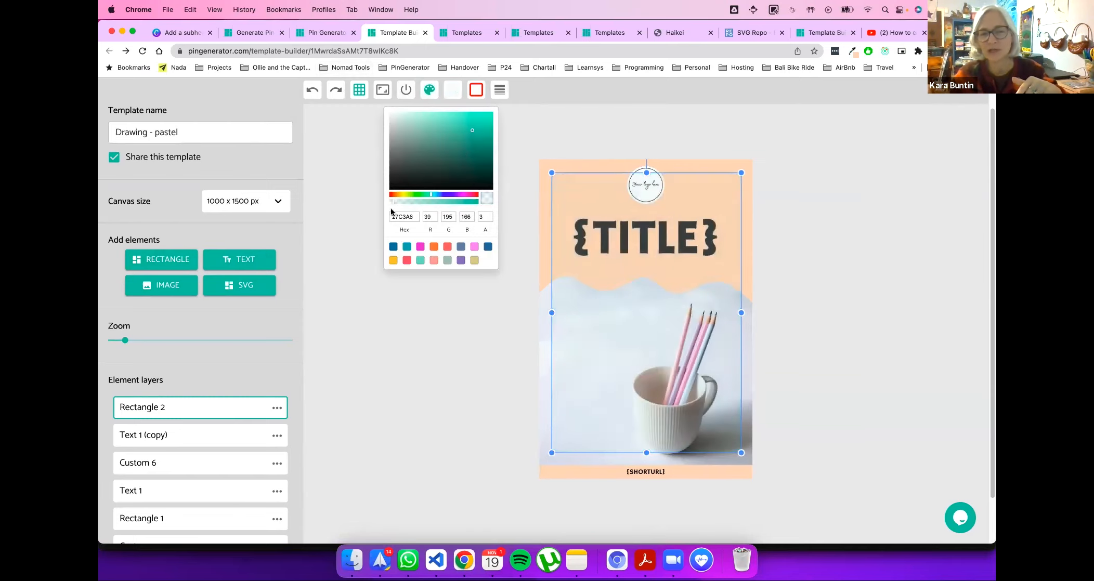
# Step: Give the transparent rectangle a thin white border and shift the frame slightly down over the design
pyautogui.click(504, 94)
pyautogui.click(477, 90)
pyautogui.click(501, 93)
pyautogui.click(502, 92)
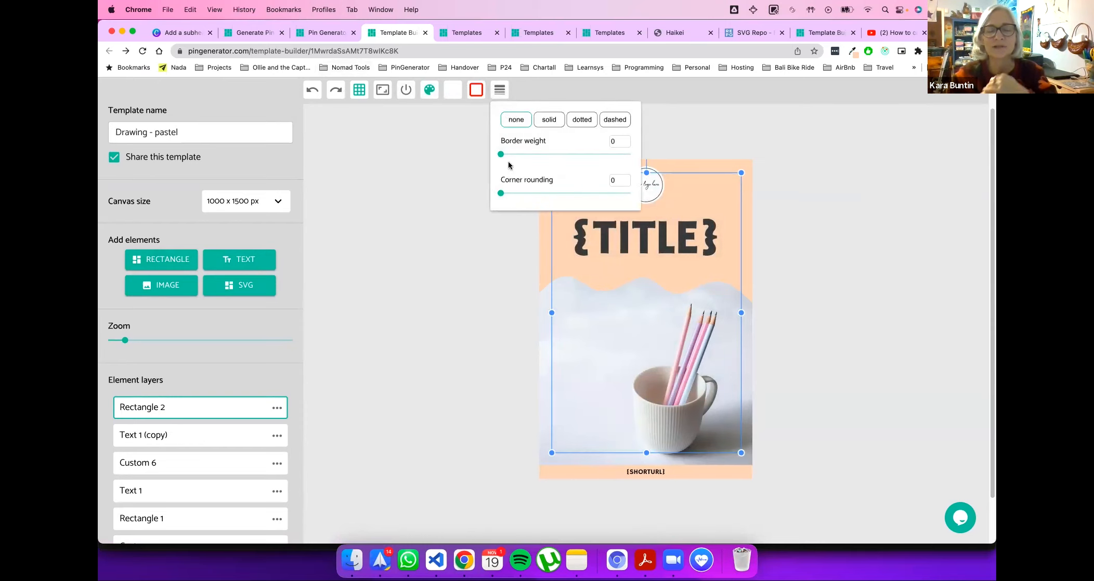
pyautogui.moveTo(518, 157); pyautogui.dragTo(521, 158)
pyautogui.click(475, 91)
pyautogui.moveTo(463, 120); pyautogui.dragTo(387, 109)
pyautogui.click(665, 259)
pyautogui.moveTo(659, 292); pyautogui.dragTo(654, 296)
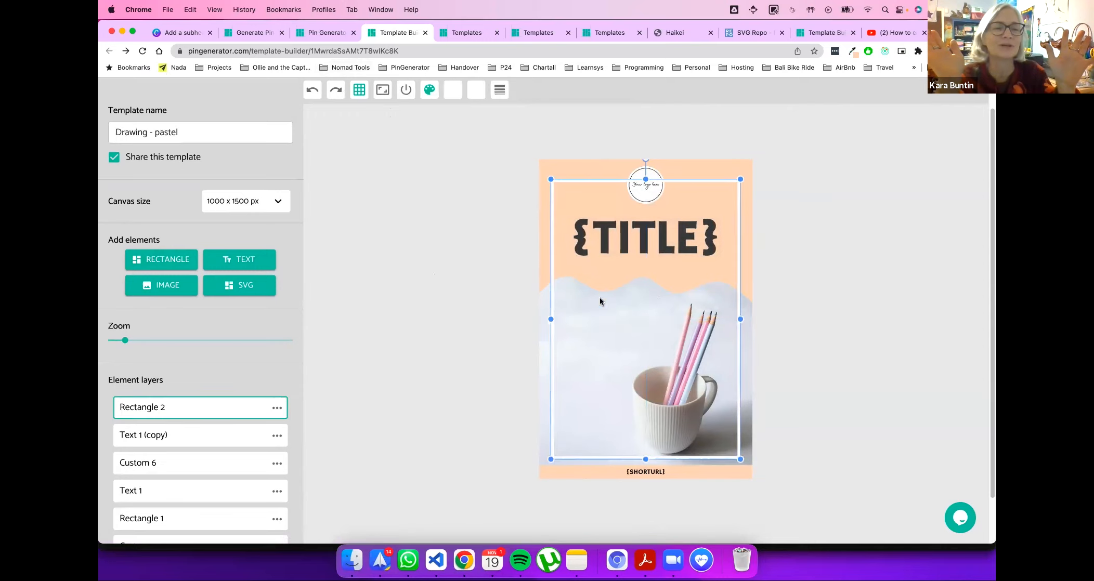
# Step: Delete the Rectangle 2 layer with the white frame
pyautogui.click(277, 408)
pyautogui.click(293, 449)
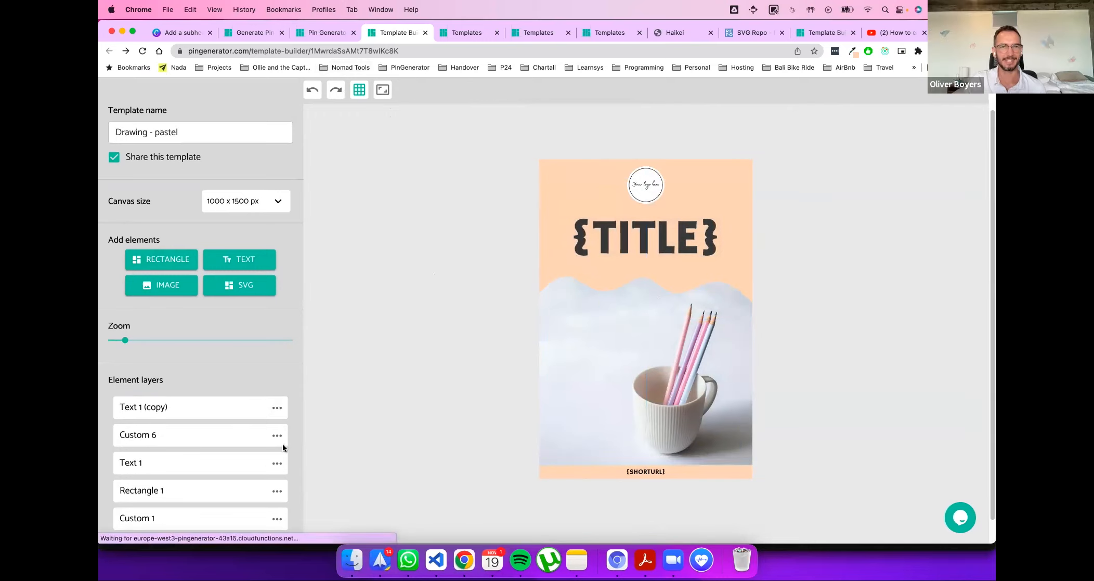
# Step: Add a new rectangle covering most of the canvas and give it custom colours with a thin red border
pyautogui.click(160, 265)
pyautogui.moveTo(586, 182); pyautogui.dragTo(742, 460)
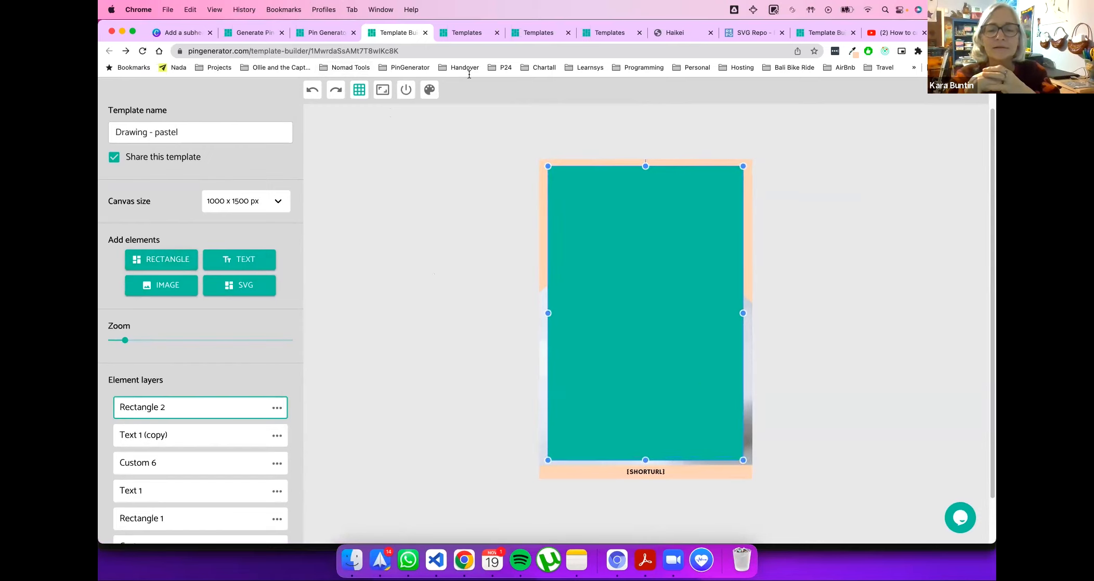
pyautogui.click(427, 90)
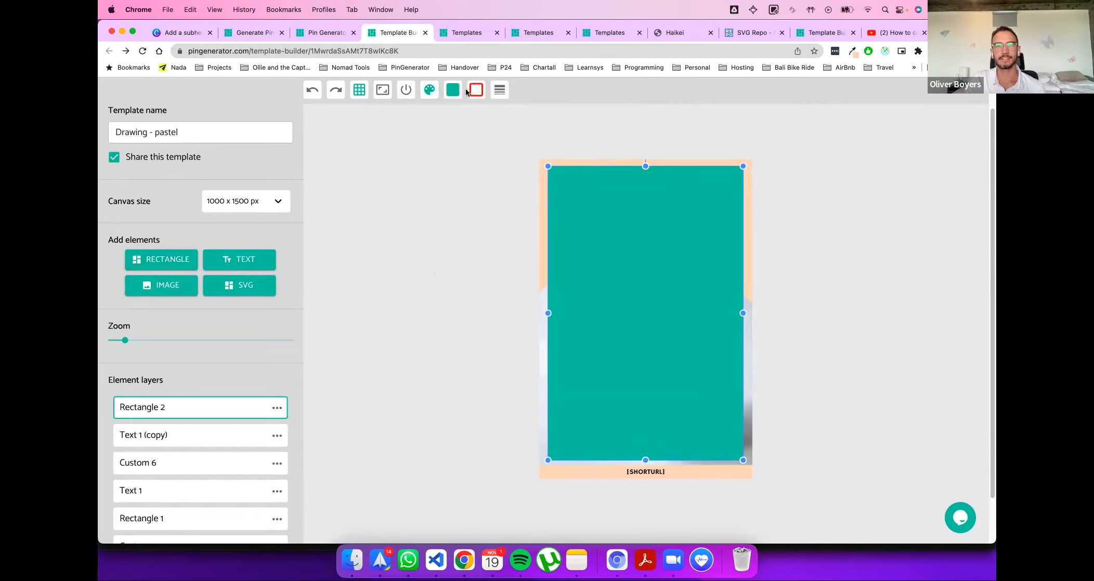
pyautogui.click(500, 90)
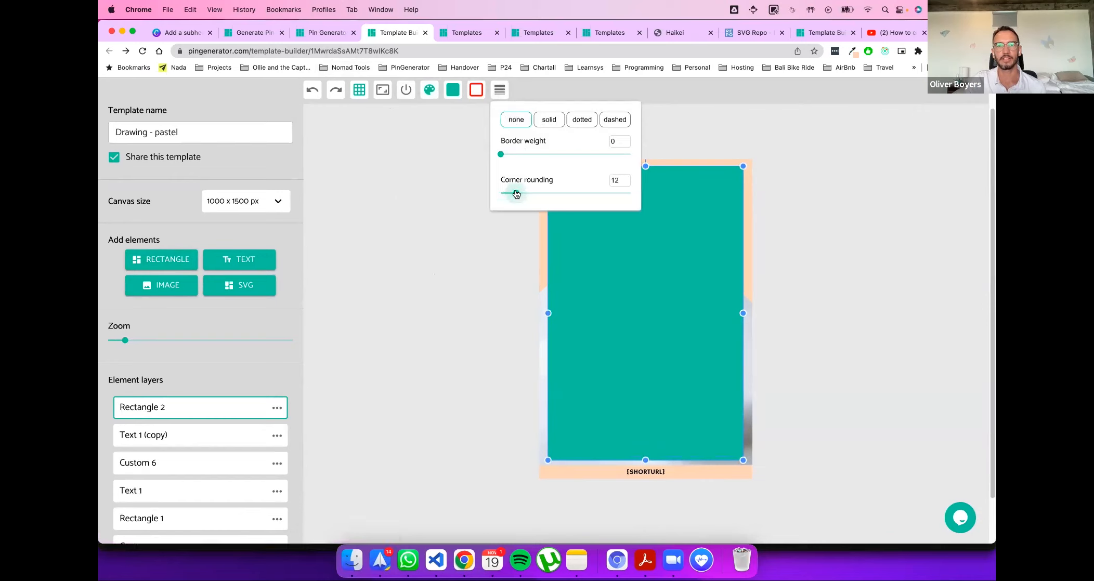
pyautogui.click(406, 254)
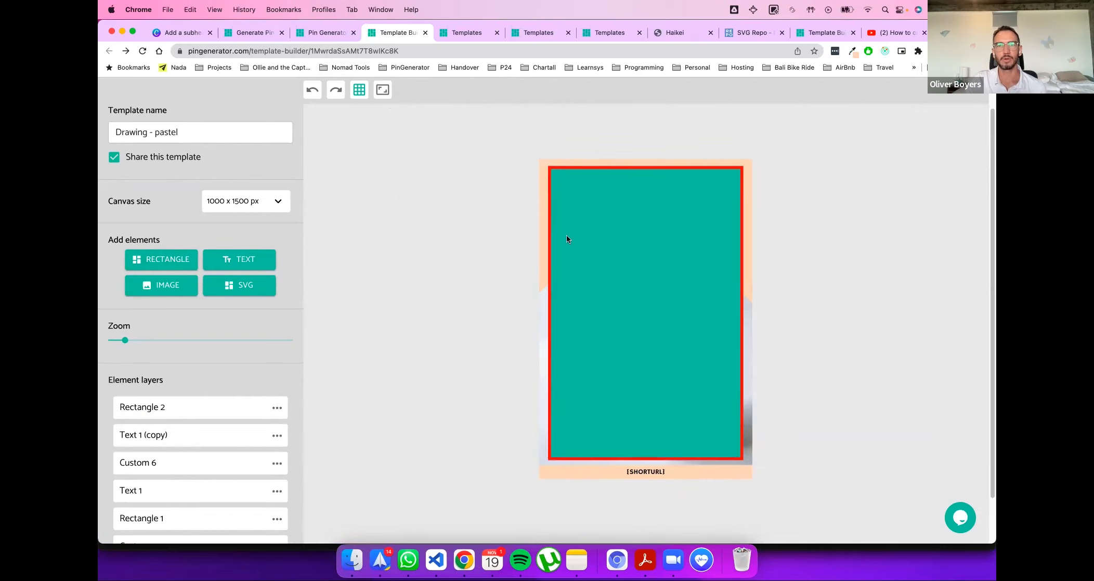
pyautogui.click(607, 233)
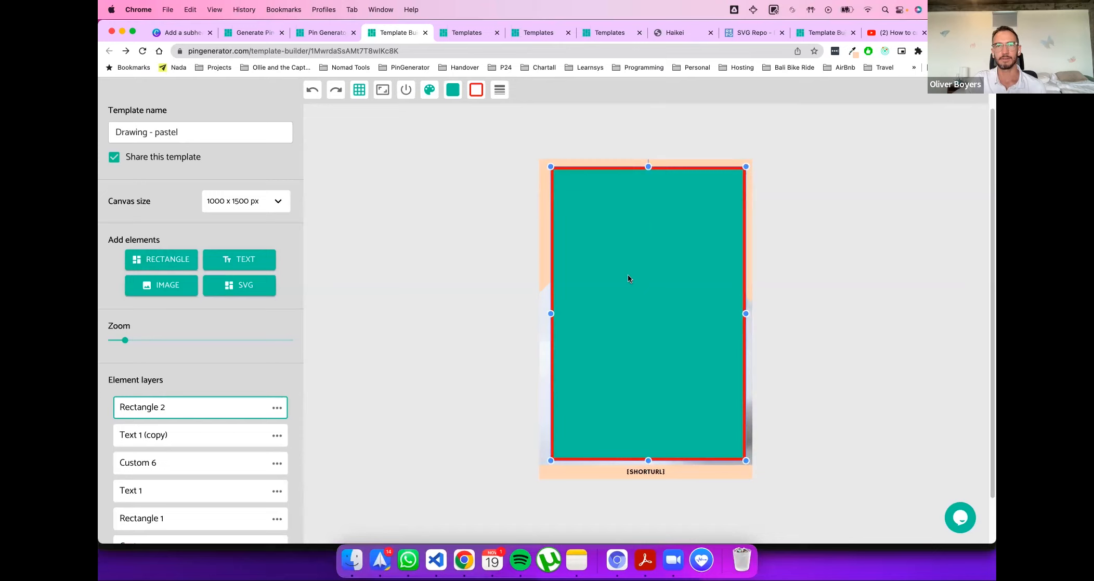
# Step: Change the large rectangle's fill to 25A088 and reduce its opacity to 0
pyautogui.click(452, 91)
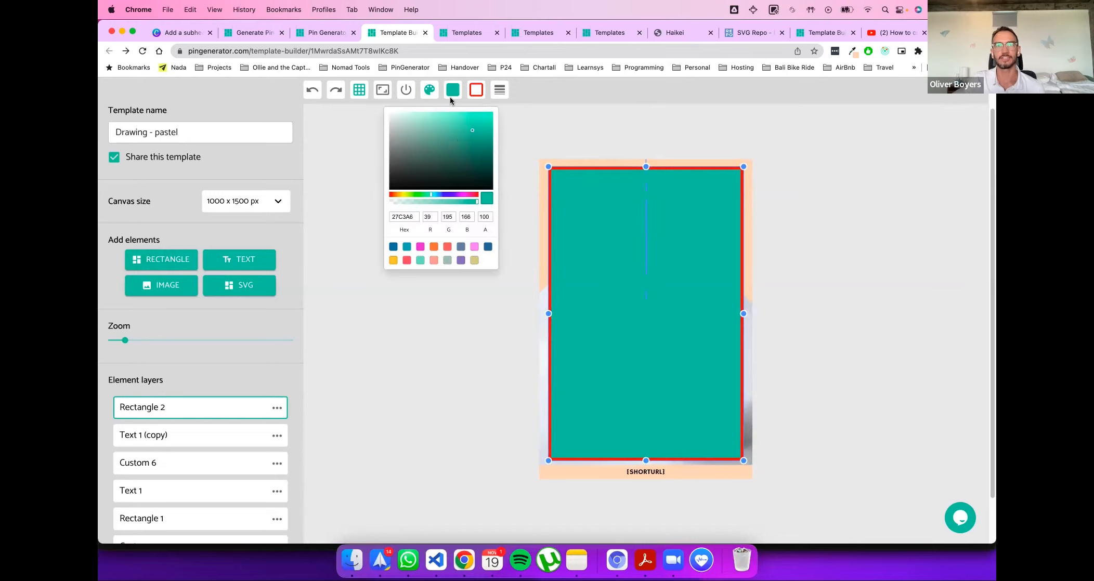
pyautogui.moveTo(459, 146); pyautogui.dragTo(469, 141)
pyautogui.moveTo(475, 203); pyautogui.dragTo(368, 205)
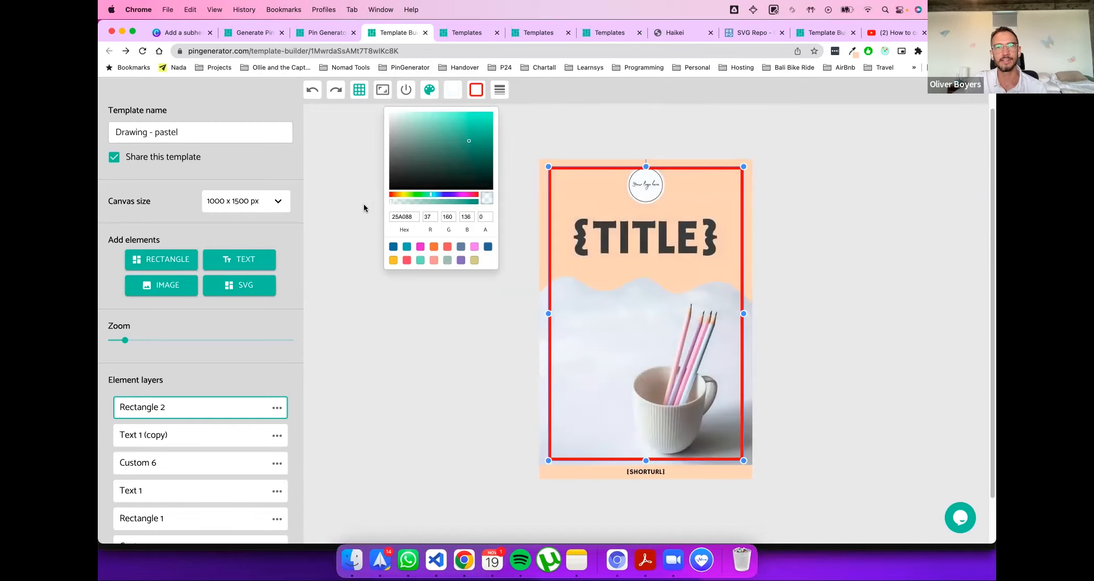
# Step: Change the rectangle's border colour from red to white (FFFFFF)
pyautogui.click(452, 110)
pyautogui.click(483, 93)
pyautogui.moveTo(454, 126); pyautogui.dragTo(344, 87)
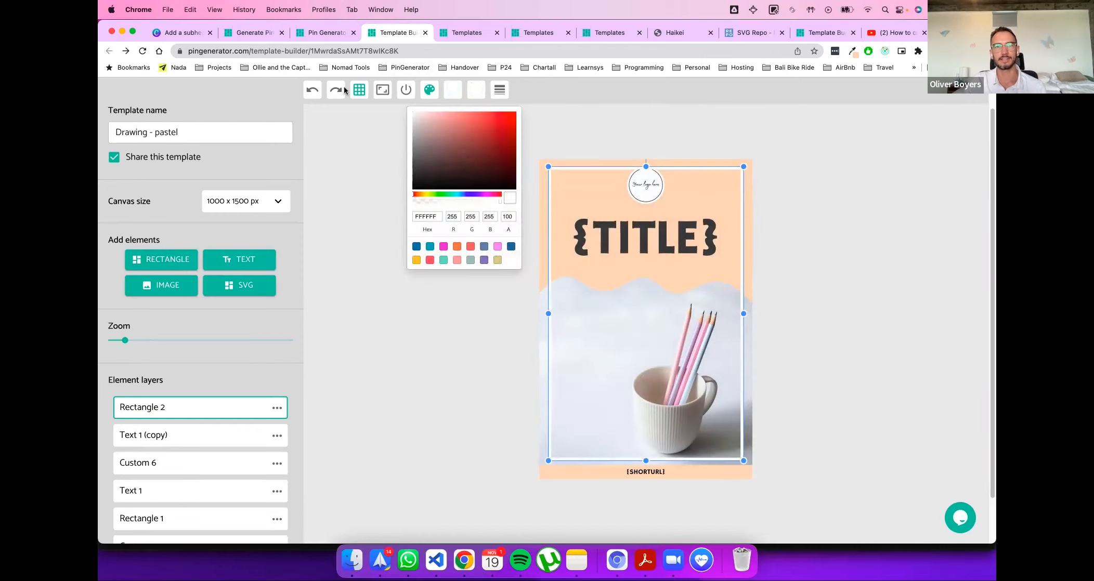
pyautogui.click(414, 397)
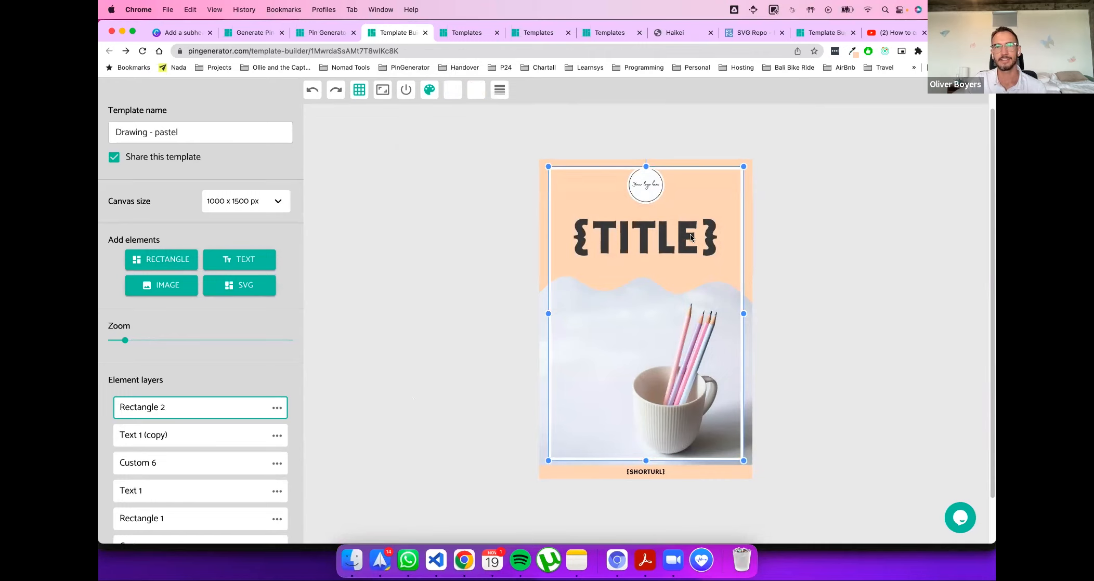
# Step: Move the white rectangle frame slightly down on the canvas and leave it selected
pyautogui.moveTo(704, 187); pyautogui.dragTo(700, 192)
pyautogui.click(469, 388)
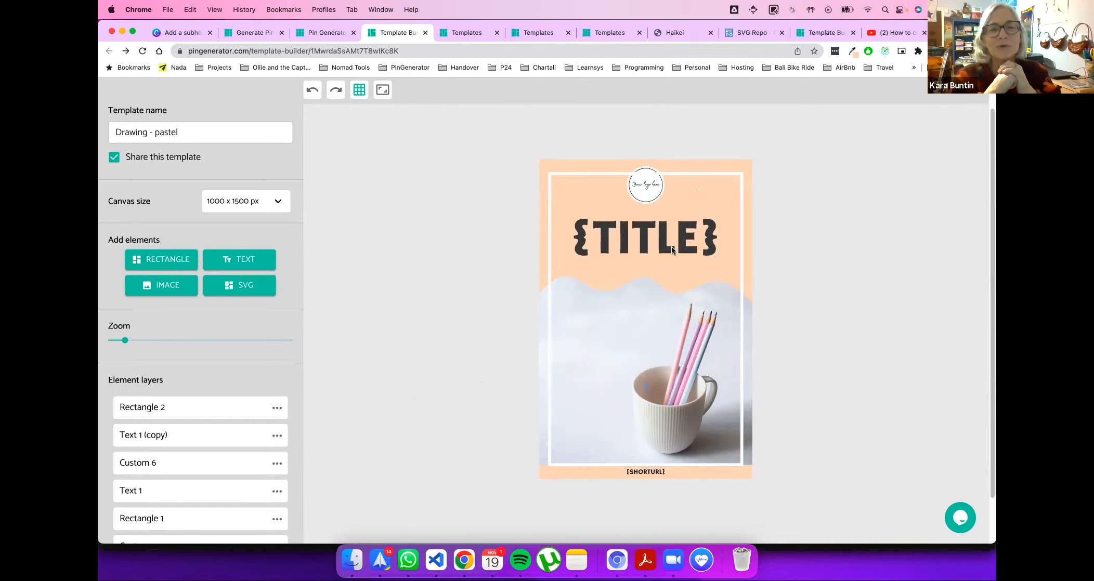
pyautogui.click(723, 176)
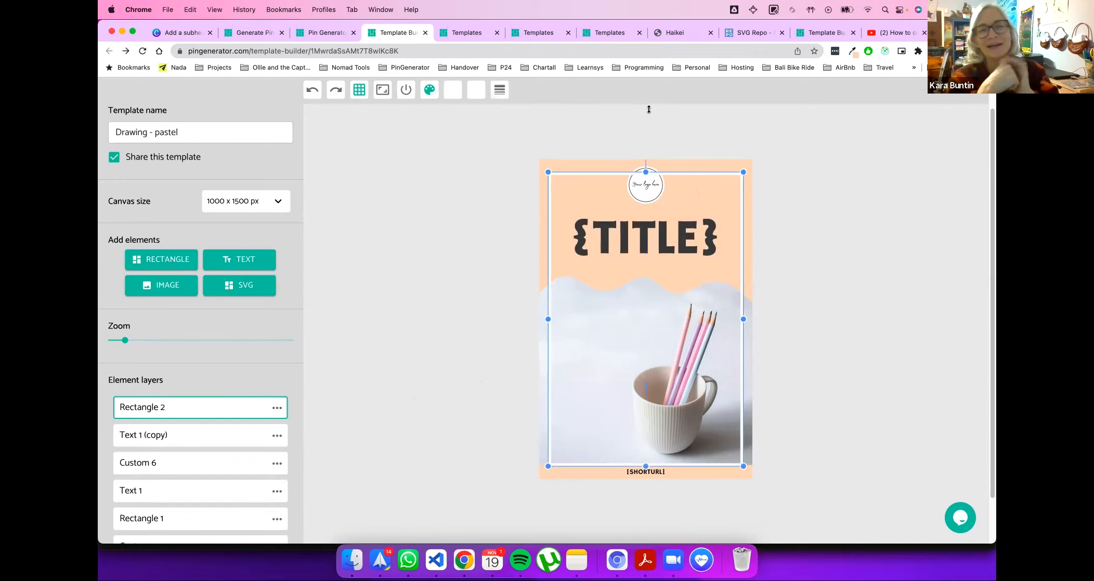